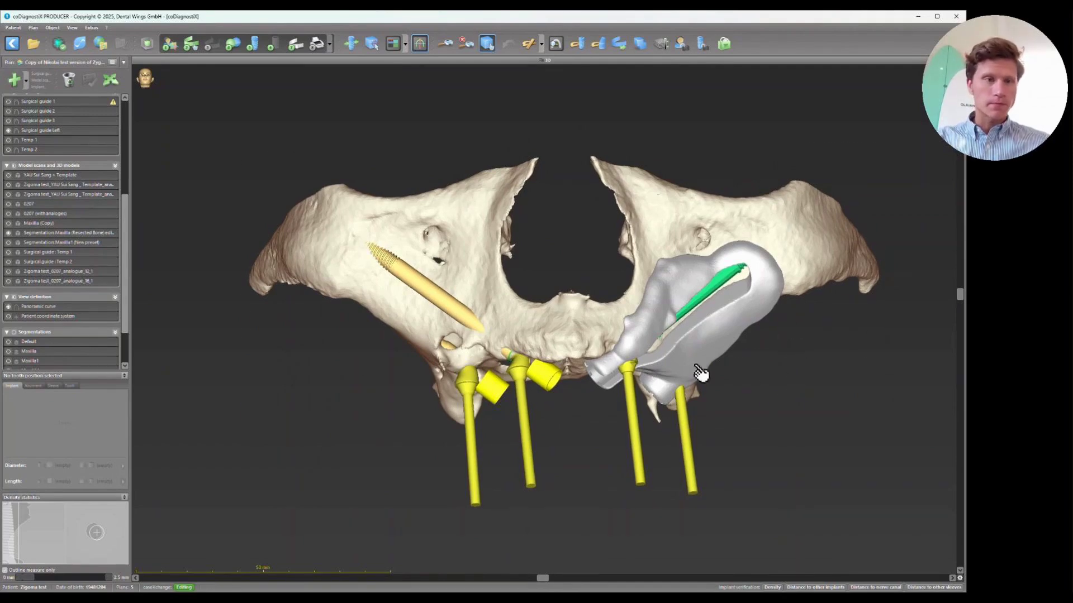
Step: Copy the current implant plan with its patient coordinate system, panoramic curve, model scans, 3D models and implants
{"action": "left_click", "coordinate": [113, 62]}
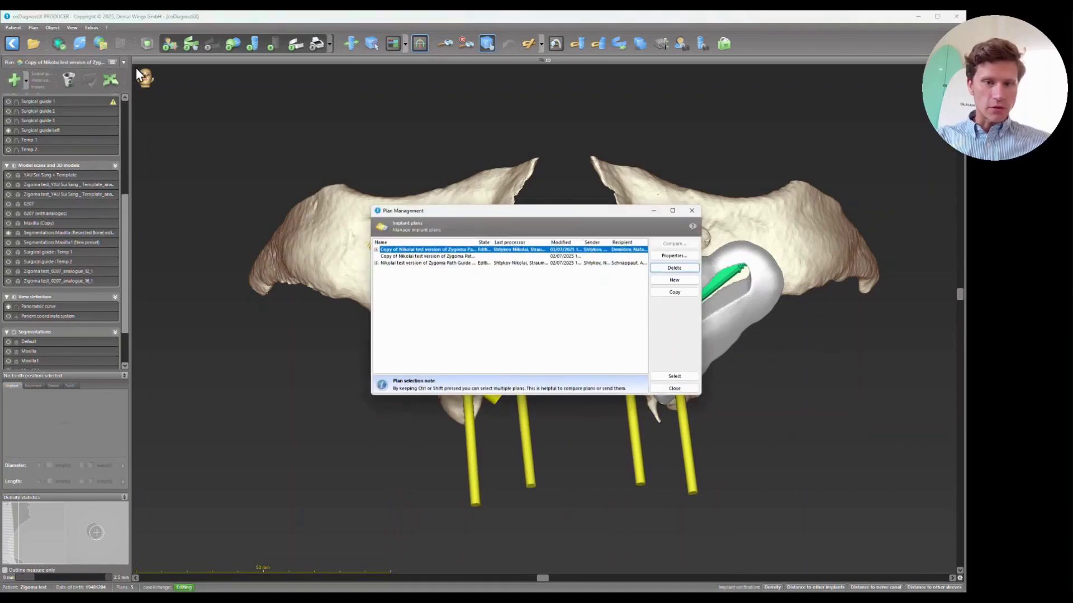
{"action": "left_click", "coordinate": [682, 297]}
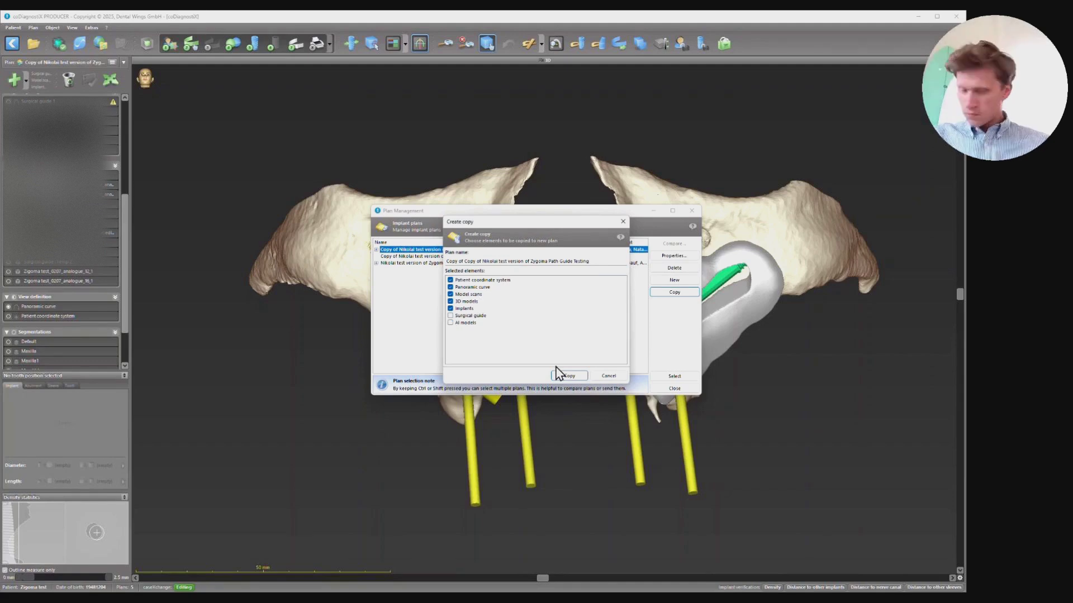
{"action": "left_click", "coordinate": [575, 376]}
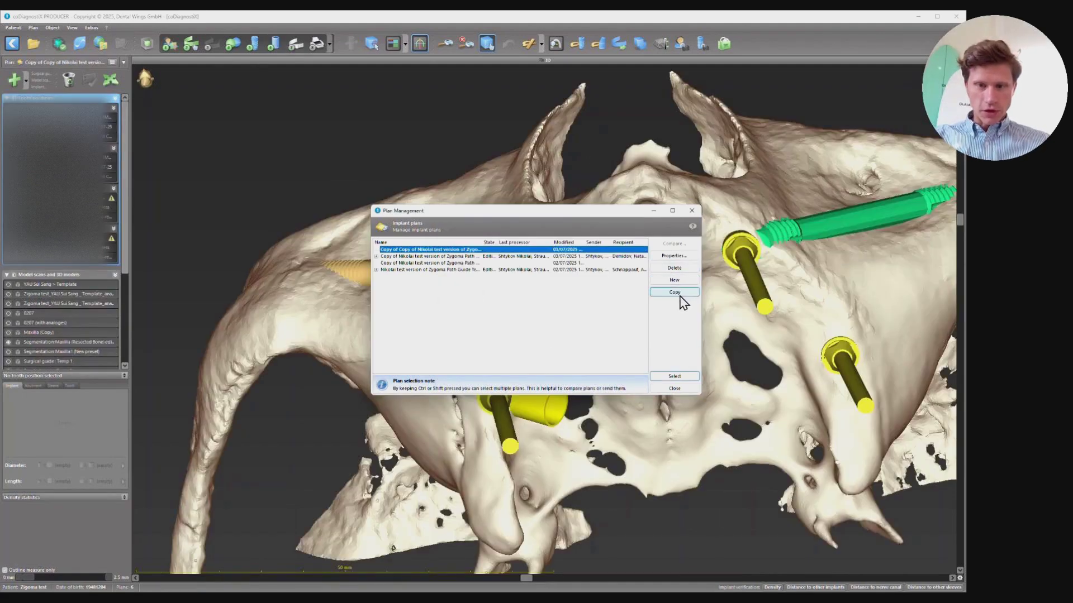
Step: Rename the copied plan by replacing the leading "Copy of Copy of" with "training", and select it as the active plan
{"action": "left_click", "coordinate": [674, 257]}
{"action": "left_click", "coordinate": [575, 254]}
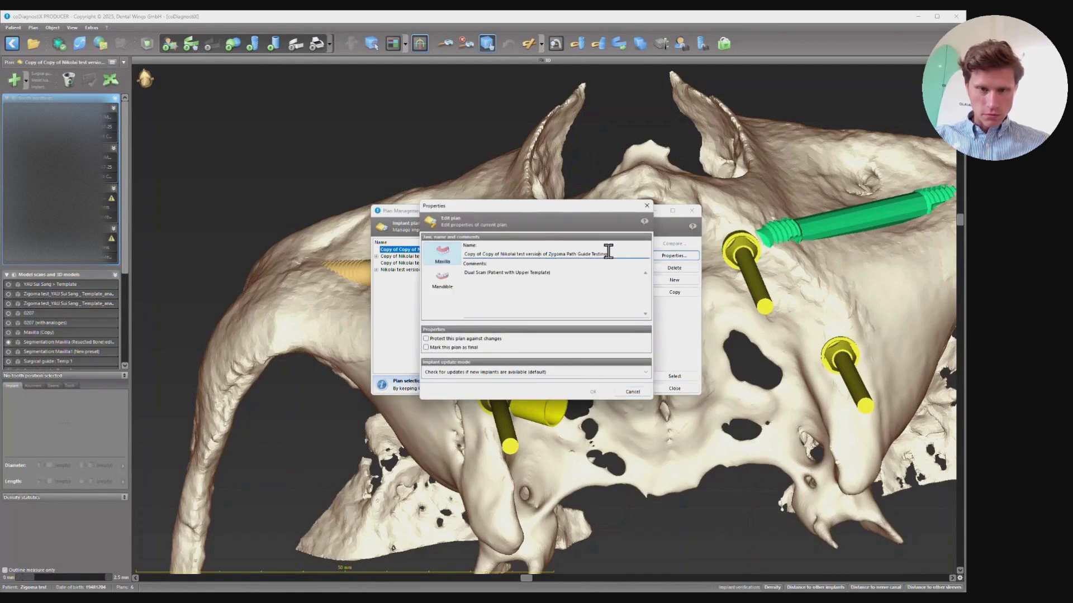
{"action": "left_click_drag", "start_coordinate": [501, 255], "coordinate": [463, 255]}
{"action": "key", "text": "BackSpace"}
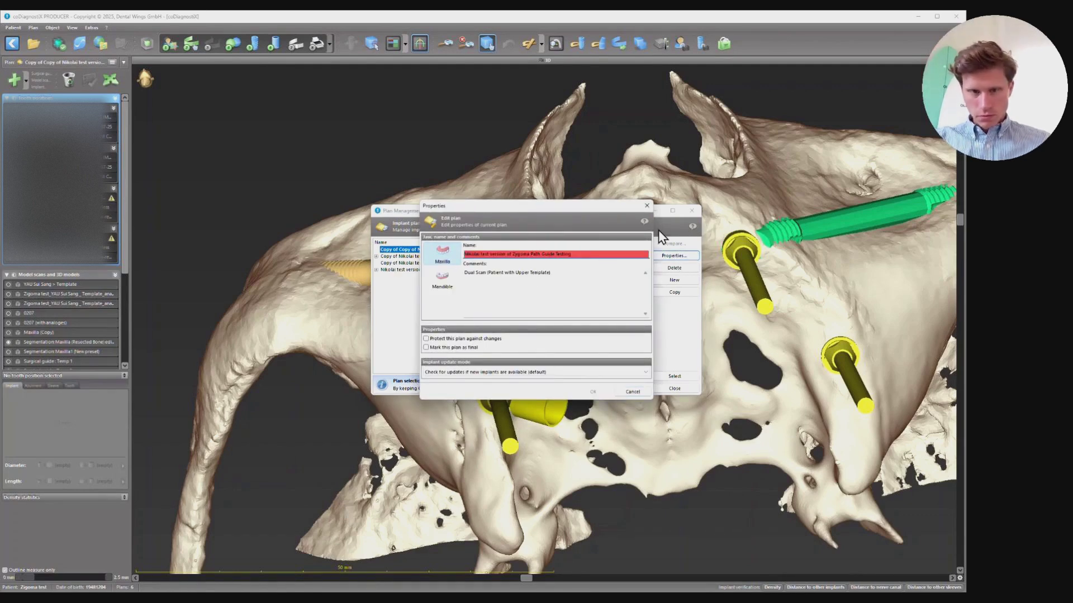
{"action": "type", "text": "training"}
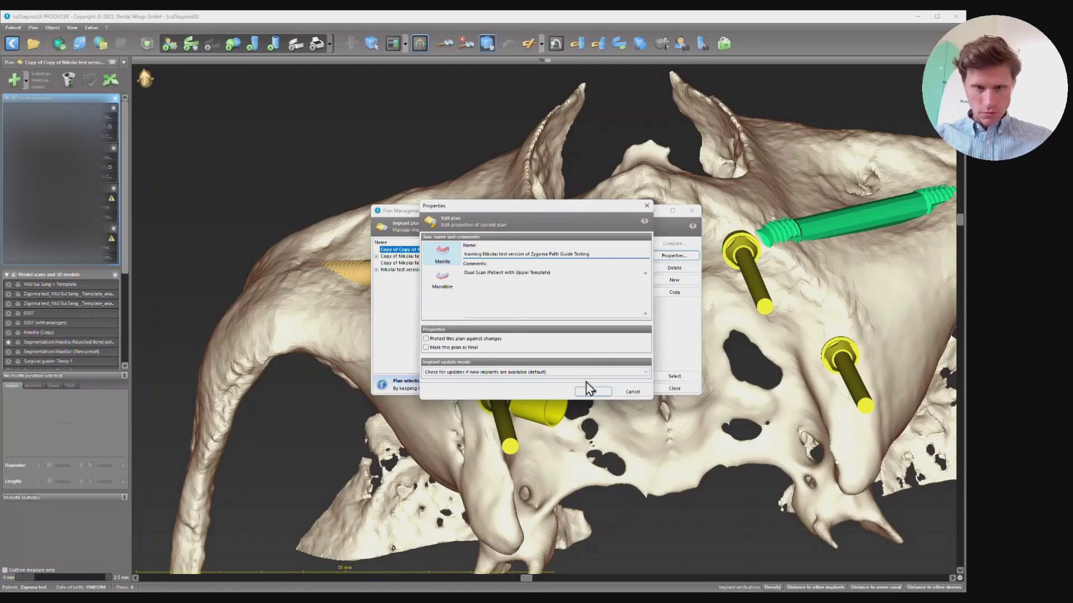
{"action": "left_click", "coordinate": [584, 392]}
{"action": "left_click", "coordinate": [675, 376]}
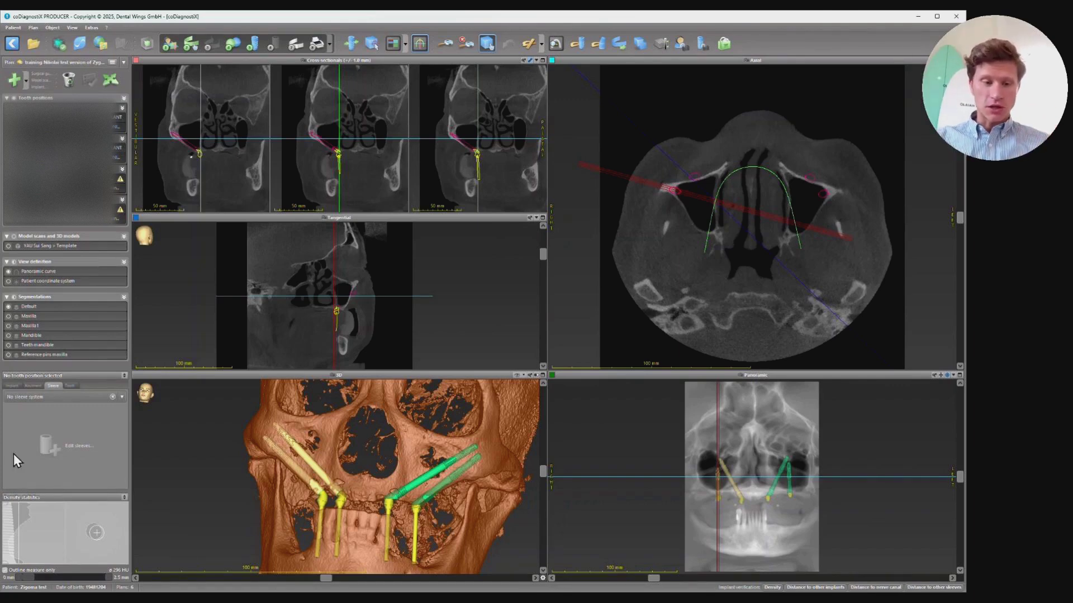
Step: Open the AI Assistant and exclude the entire mandible with its teeth from the detected 3D objects, keeping the maxilla
{"action": "mouse_move", "coordinate": [241, 497]}
{"action": "left_mouse_down"}
{"action": "mouse_move", "coordinate": [259, 508]}
{"action": "mouse_move", "coordinate": [257, 493]}
{"action": "left_mouse_up"}
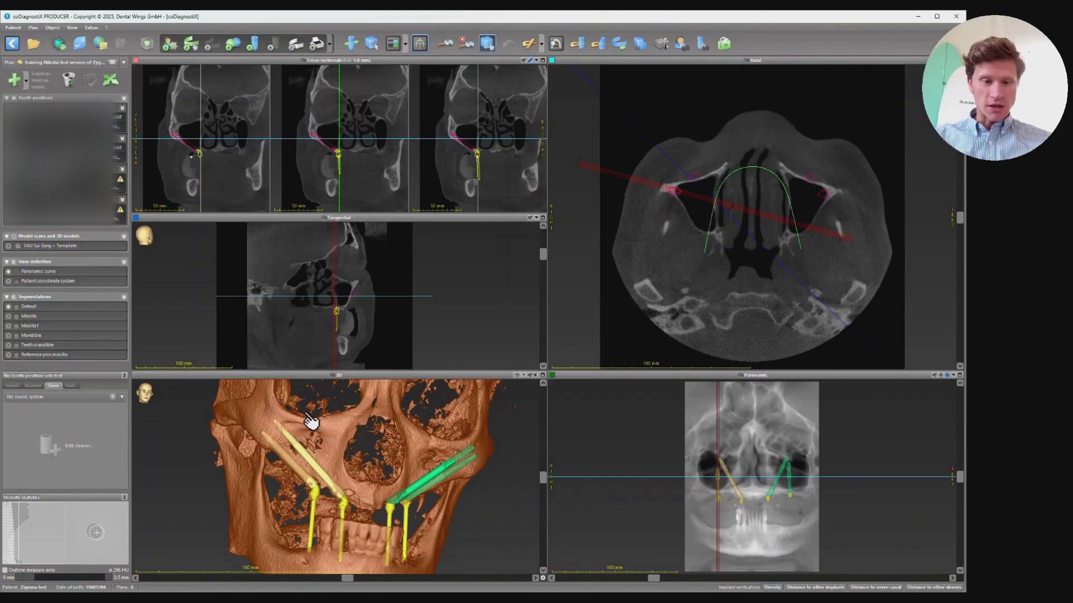
{"action": "left_click_drag", "start_coordinate": [424, 454], "coordinate": [460, 466]}
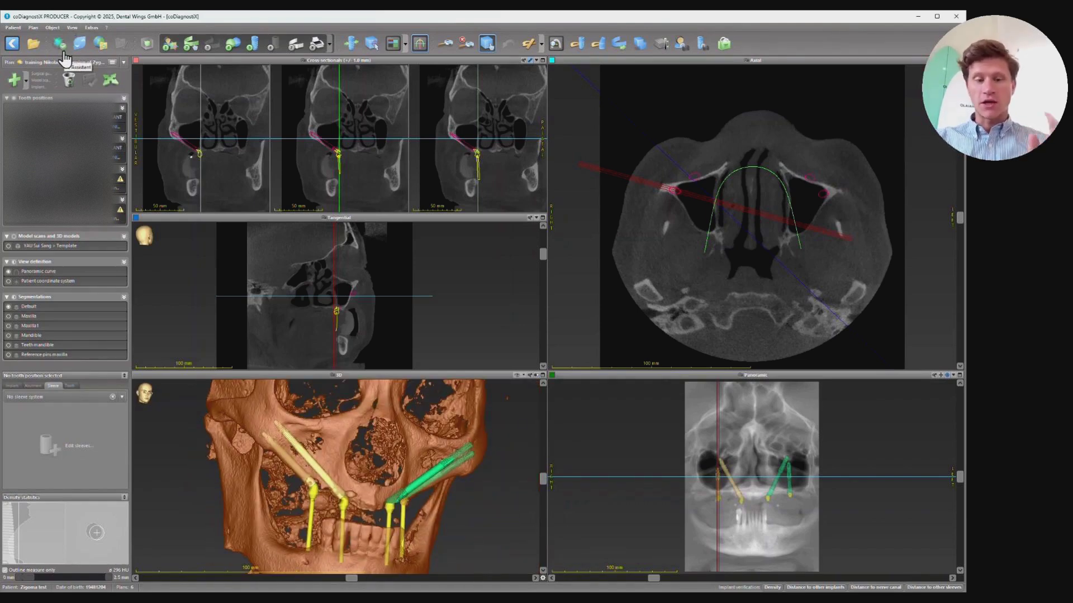
{"action": "left_click_drag", "start_coordinate": [372, 511], "coordinate": [385, 451]}
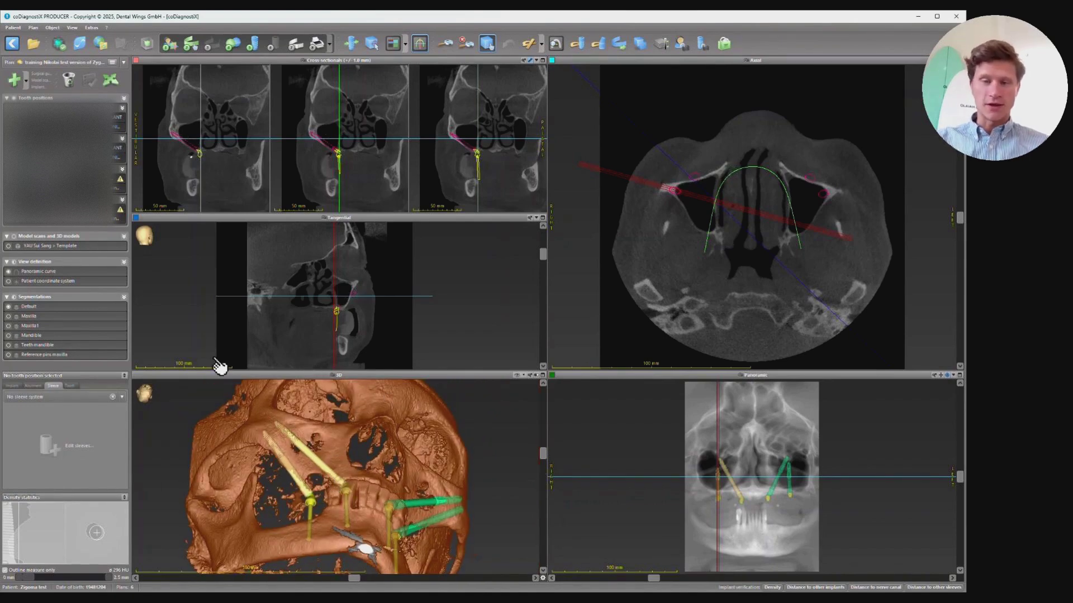
{"action": "left_click", "coordinate": [61, 44]}
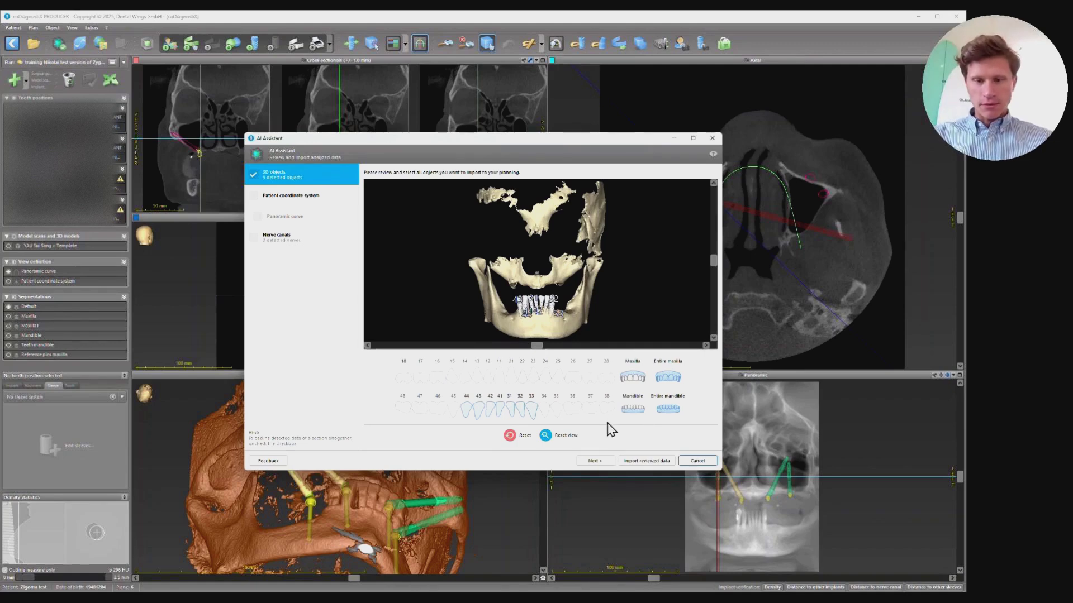
{"action": "left_click", "coordinate": [637, 414]}
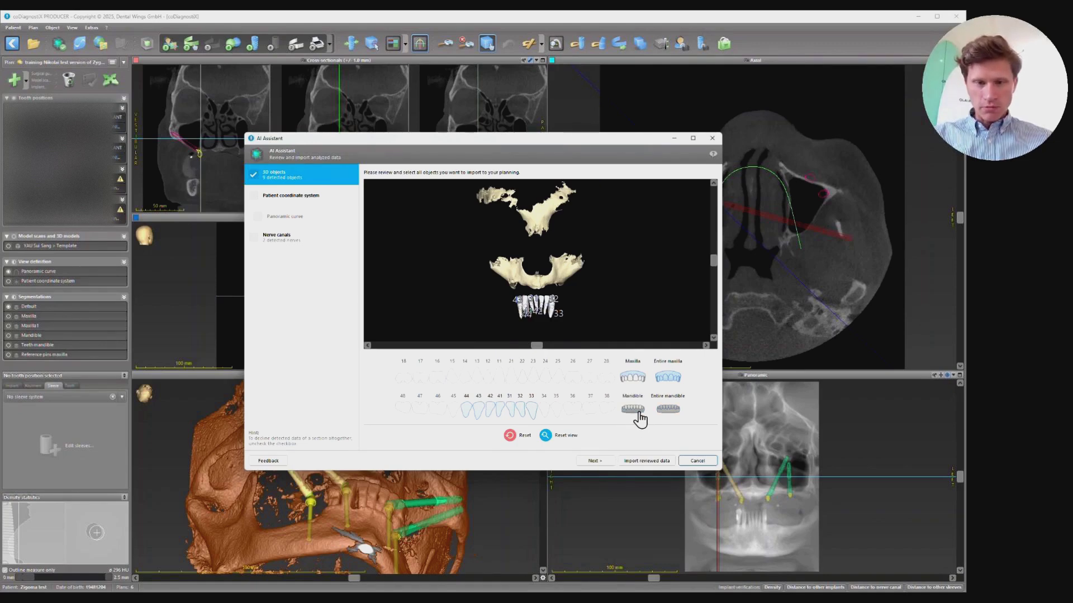
{"action": "left_click", "coordinate": [637, 414]}
{"action": "left_click", "coordinate": [637, 414]}
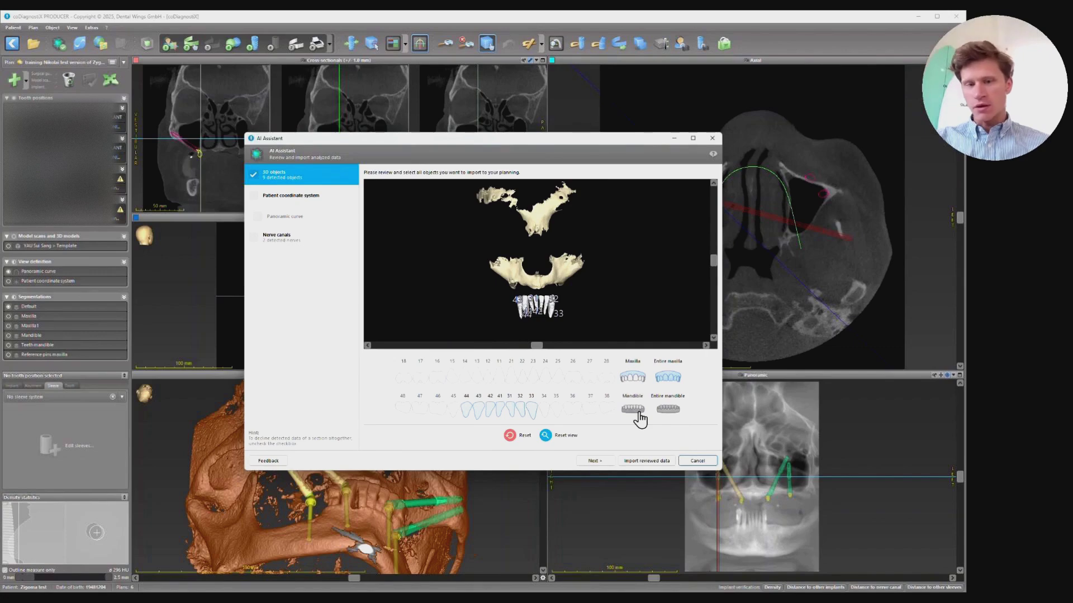
{"action": "left_click", "coordinate": [638, 413]}
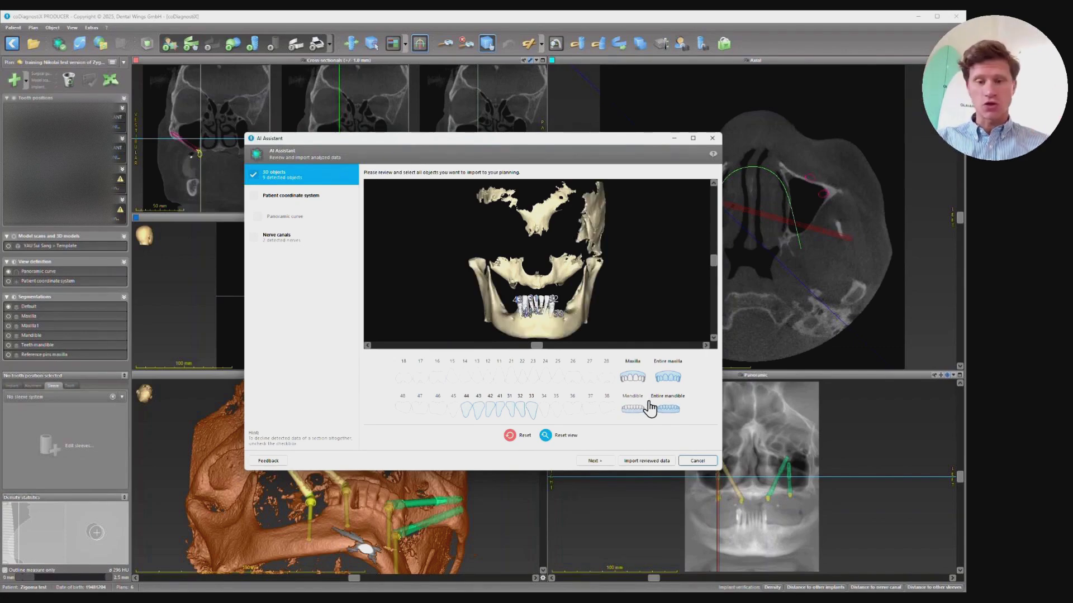
{"action": "left_click", "coordinate": [667, 411]}
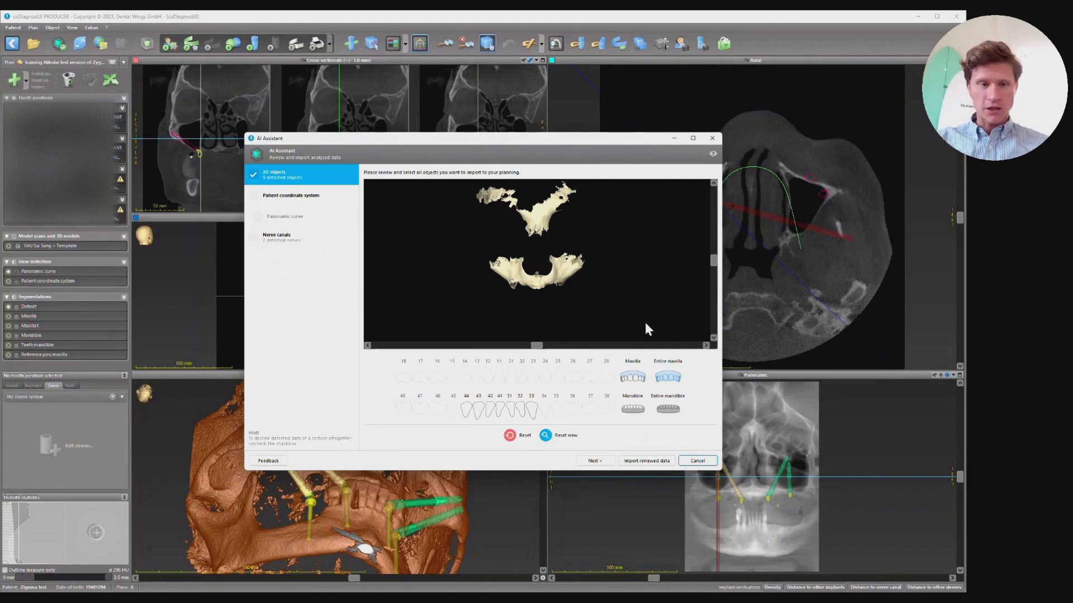
Step: Include the detected patient coordinate system and panoramic curve, and move the curve's support points to follow the maxillary arch
{"action": "left_click", "coordinate": [263, 201]}
{"action": "left_click_drag", "start_coordinate": [538, 337], "coordinate": [537, 344]}
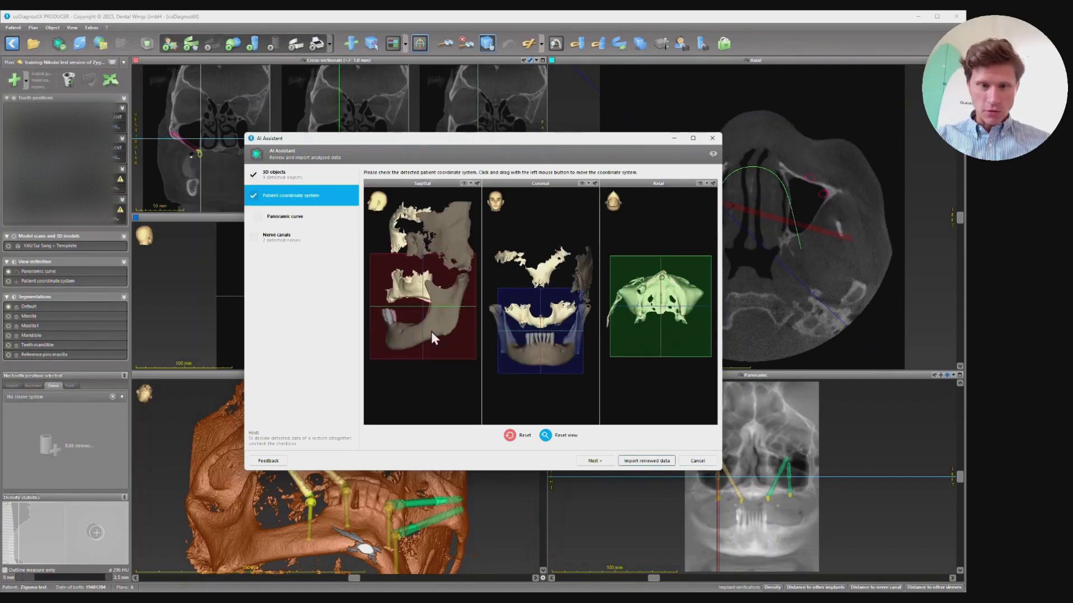
{"action": "left_click", "coordinate": [257, 217]}
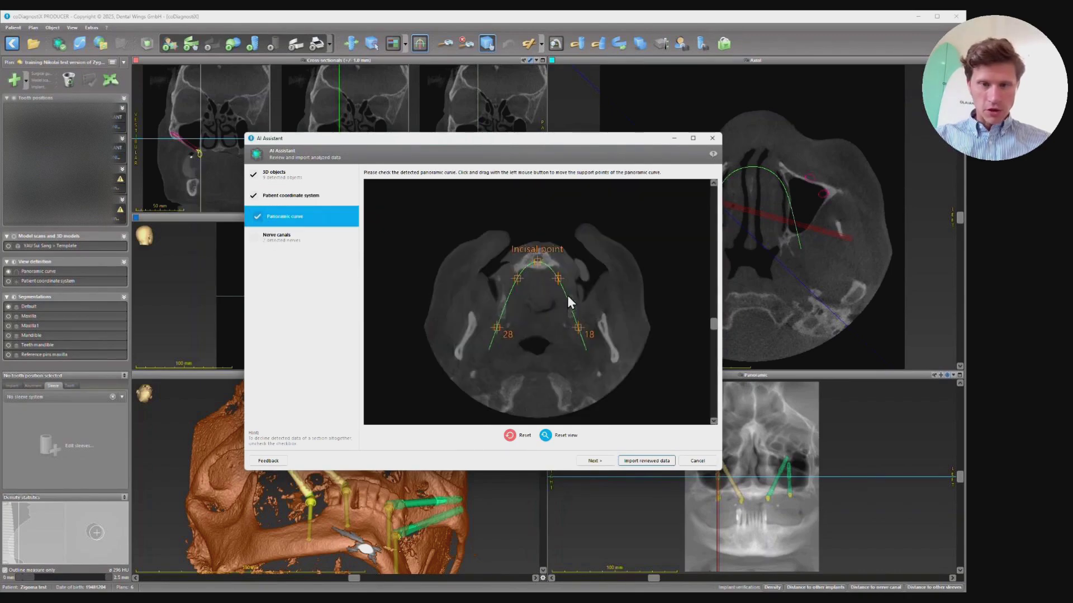
{"action": "mouse_move", "coordinate": [714, 327]}
{"action": "left_mouse_down"}
{"action": "mouse_move", "coordinate": [711, 340]}
{"action": "mouse_move", "coordinate": [707, 296]}
{"action": "mouse_move", "coordinate": [713, 323]}
{"action": "left_mouse_up"}
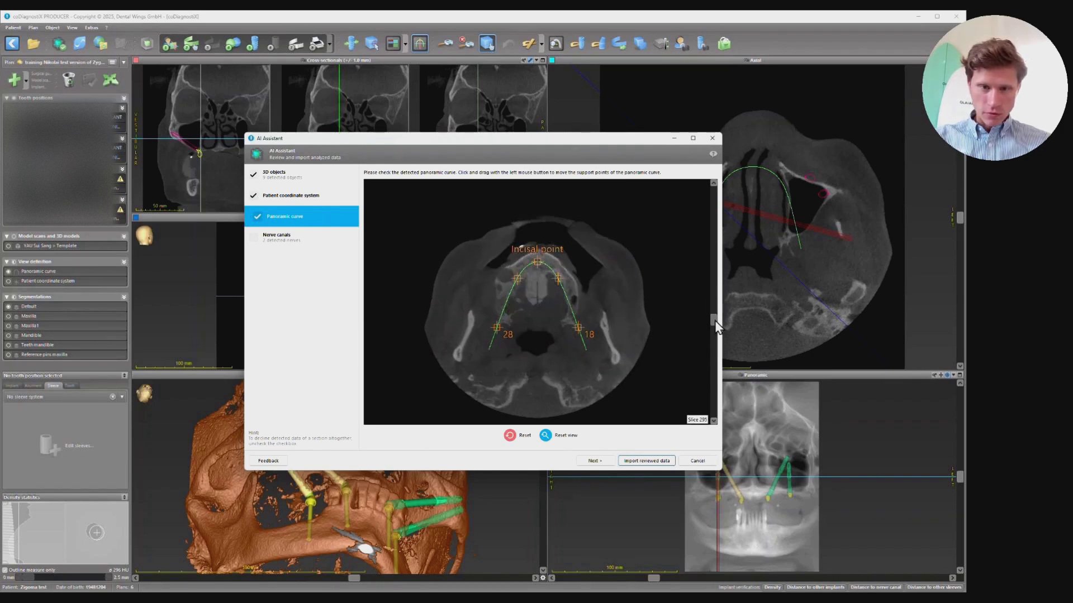
{"action": "left_click_drag", "start_coordinate": [502, 330], "coordinate": [563, 274]}
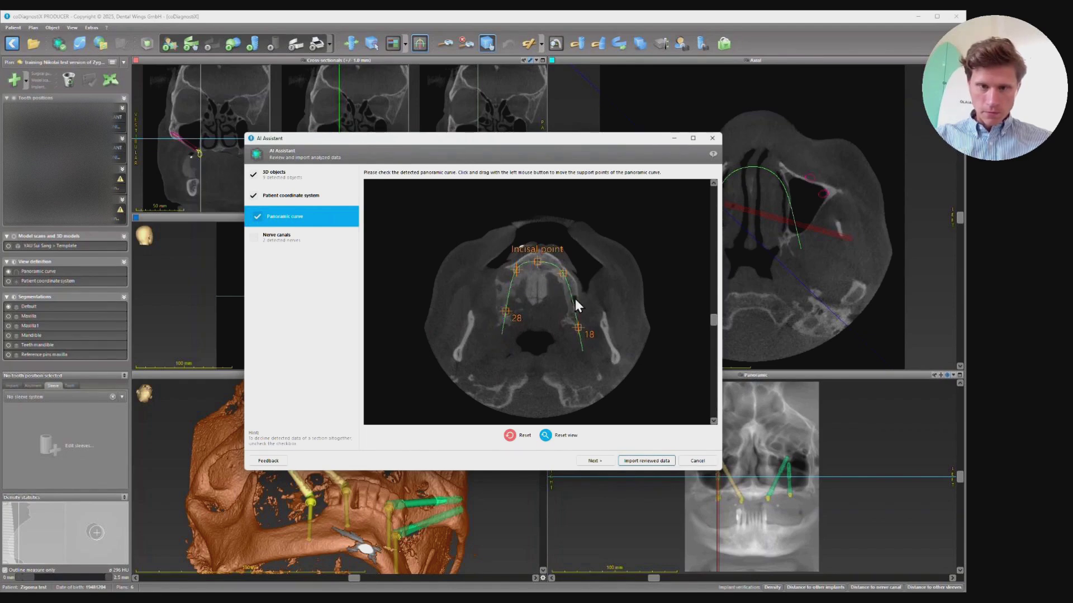
{"action": "left_click_drag", "start_coordinate": [578, 328], "coordinate": [571, 311]}
{"action": "left_click_drag", "start_coordinate": [562, 274], "coordinate": [519, 269]}
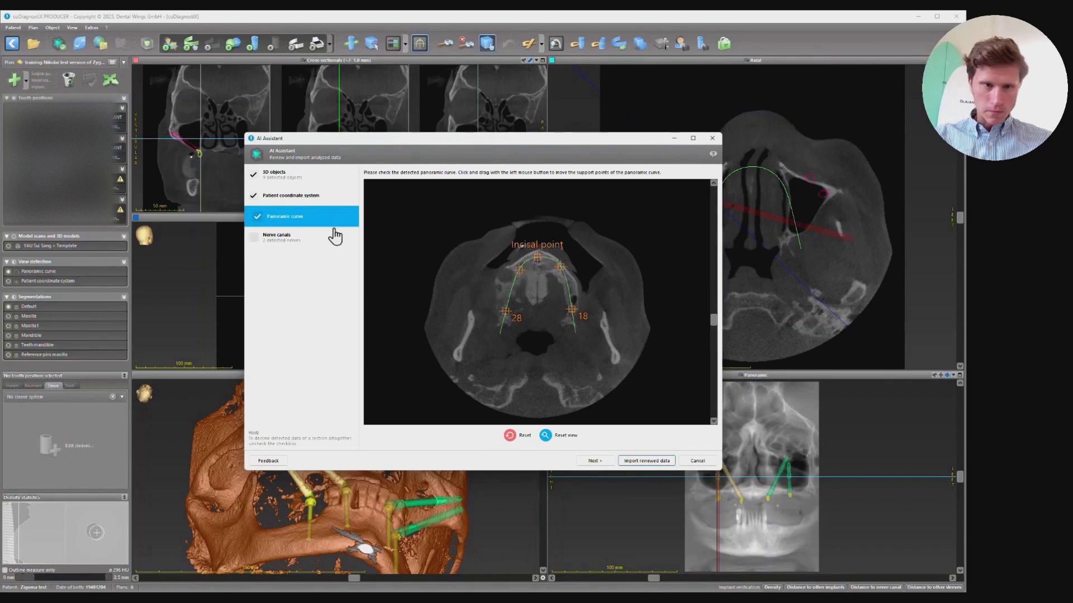
Step: Leave the nerve canals excluded and import the reviewed AI data into the plan
{"action": "left_click", "coordinate": [257, 244]}
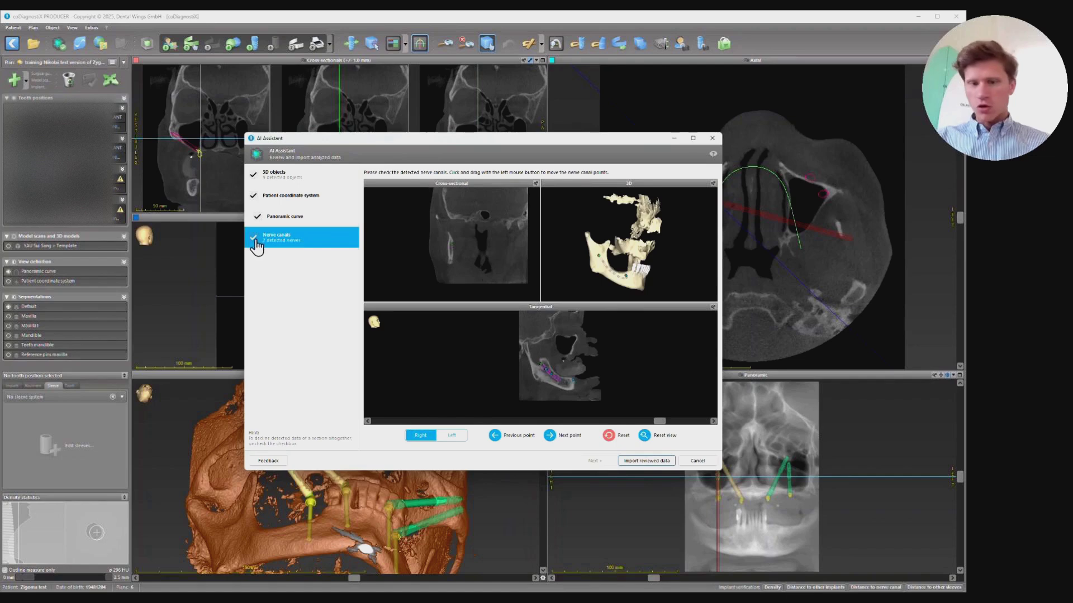
{"action": "left_click", "coordinate": [254, 239]}
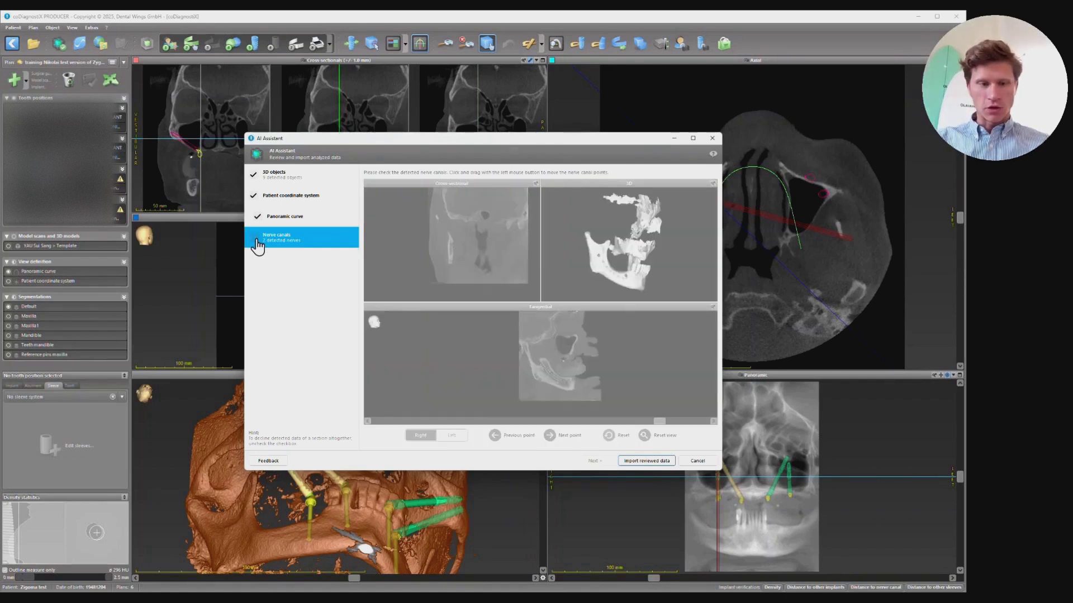
{"action": "left_click", "coordinate": [645, 461]}
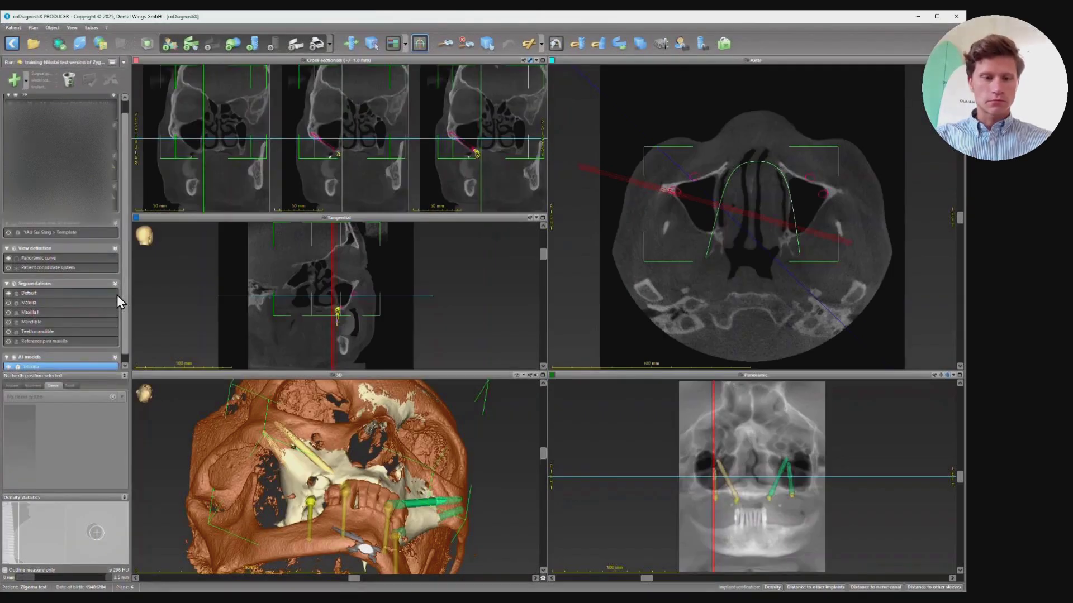
Step: Hide the Default segmentation so that the imported AI maxilla model can be inspected from below
{"action": "left_click", "coordinate": [8, 293]}
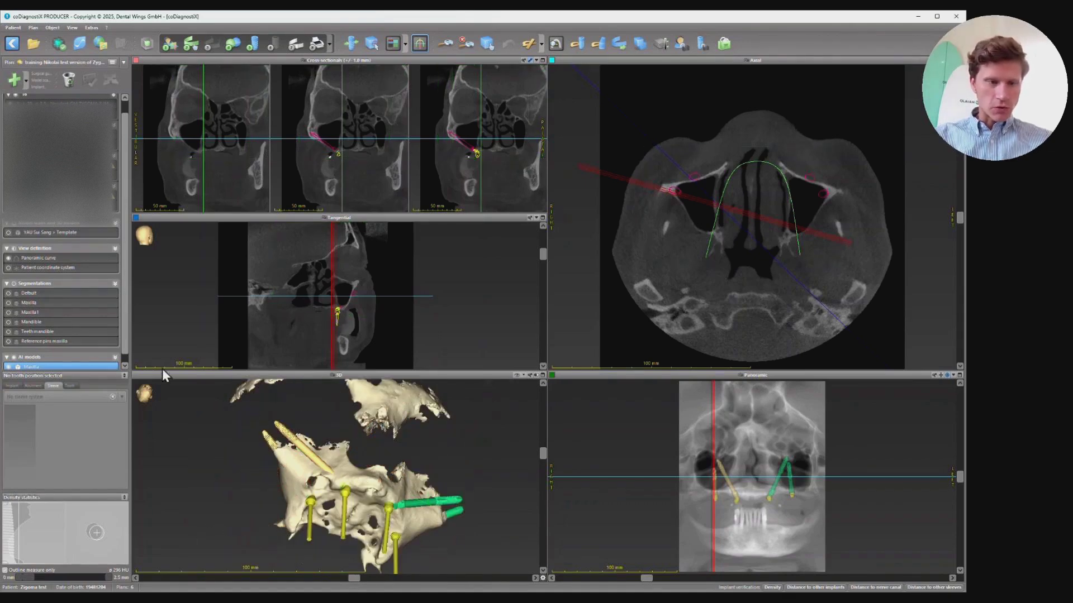
{"action": "scroll", "coordinate": [57, 323], "scroll_direction": "down", "scroll_amount": 1}
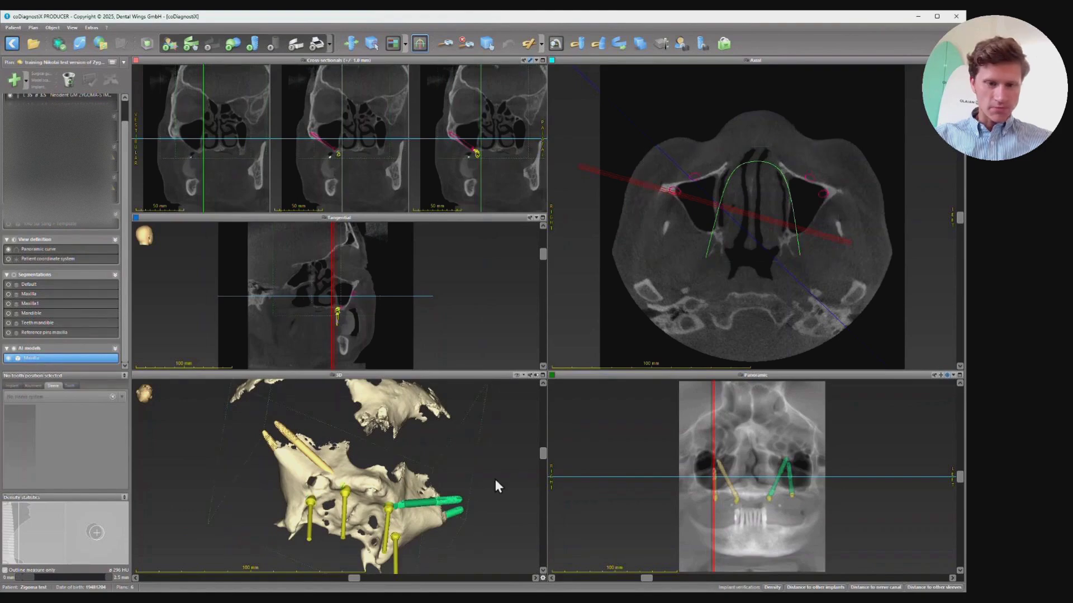
{"action": "mouse_move", "coordinate": [541, 454]}
{"action": "left_mouse_down"}
{"action": "mouse_move", "coordinate": [545, 487]}
{"action": "mouse_move", "coordinate": [545, 425]}
{"action": "mouse_move", "coordinate": [541, 471]}
{"action": "mouse_move", "coordinate": [544, 441]}
{"action": "left_mouse_up"}
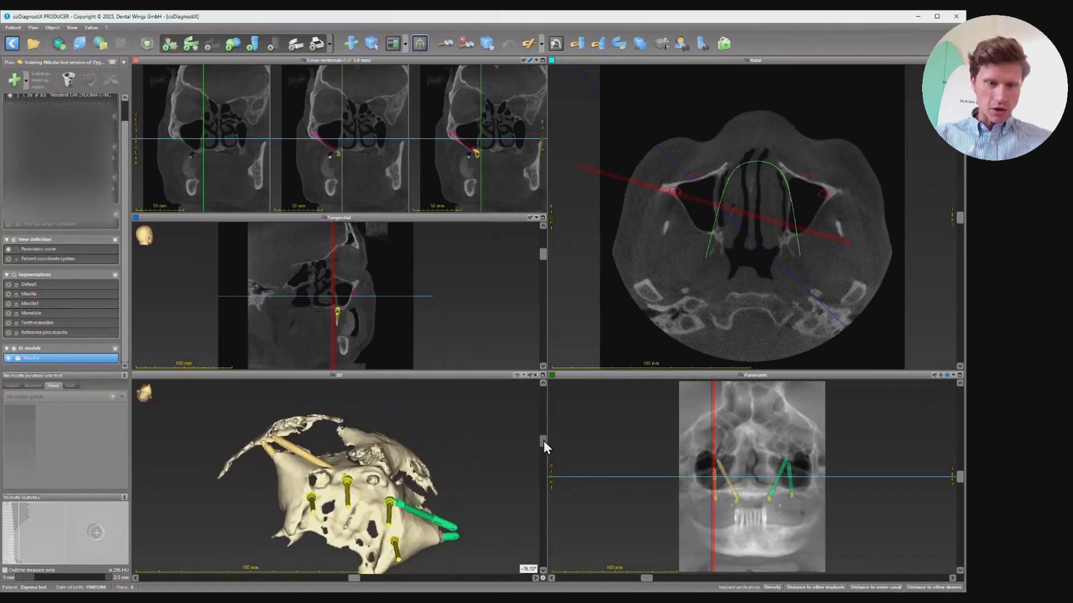
Step: Edit the AI maxilla mesh: detect all parts, delete everything except part #1, and apply the change
{"action": "right_click", "coordinate": [54, 361]}
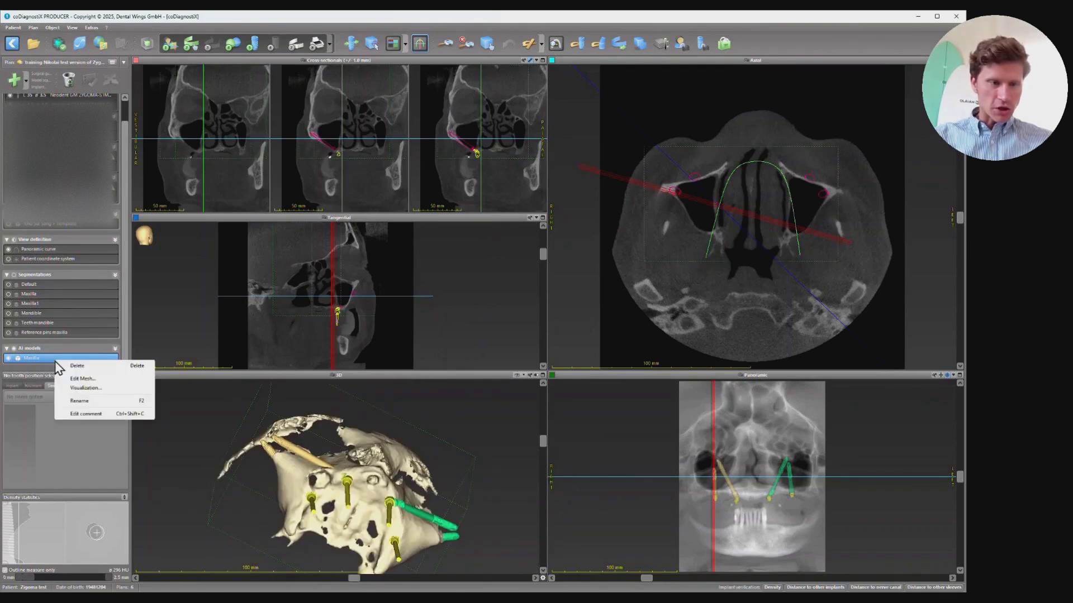
{"action": "left_click", "coordinate": [83, 381]}
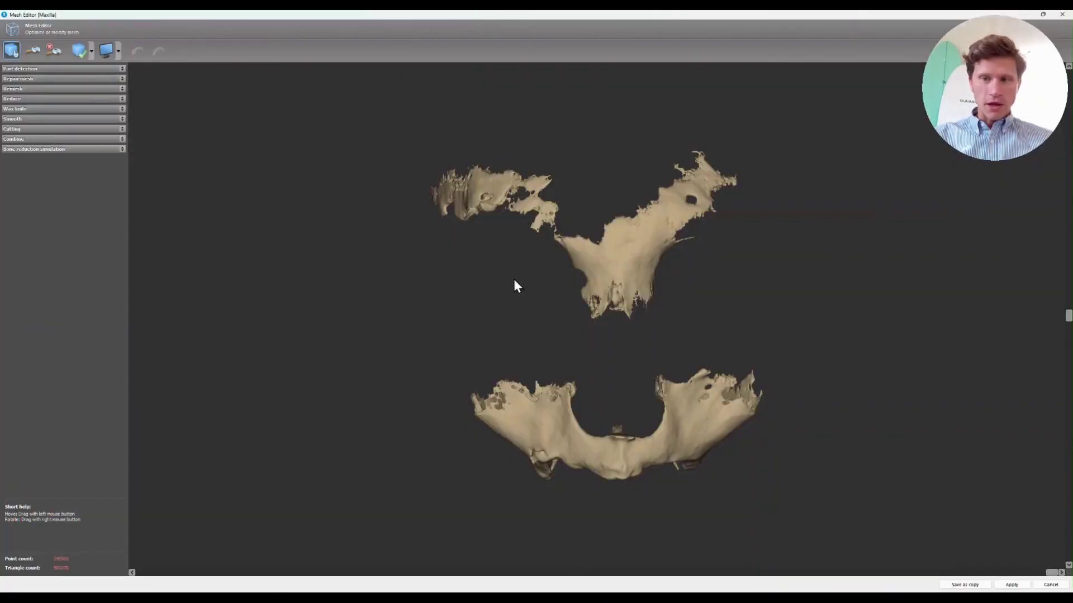
{"action": "left_click", "coordinate": [42, 69]}
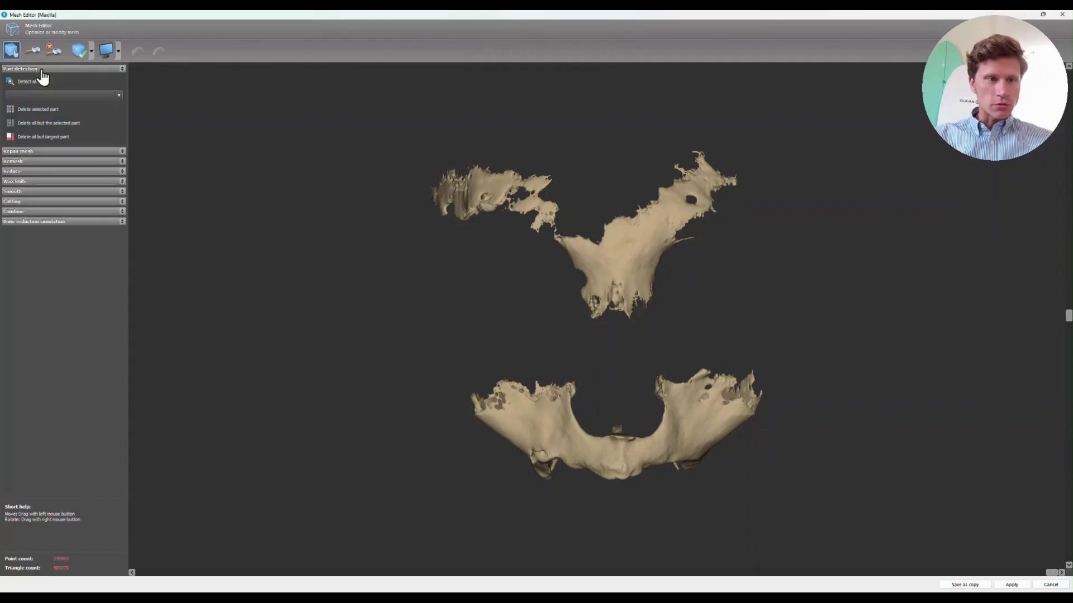
{"action": "left_click", "coordinate": [33, 82]}
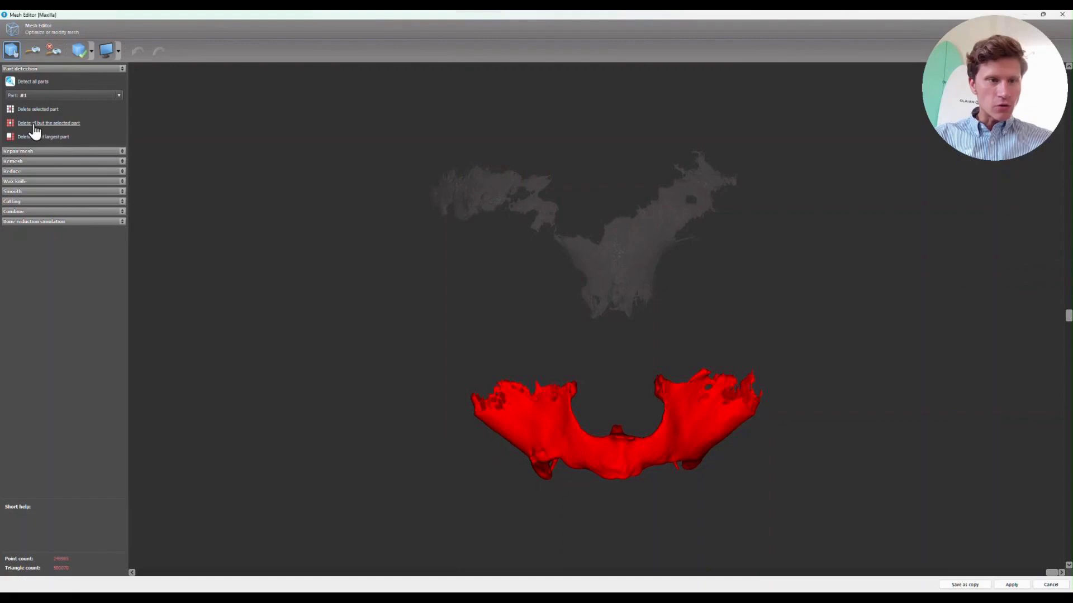
{"action": "left_click", "coordinate": [58, 124]}
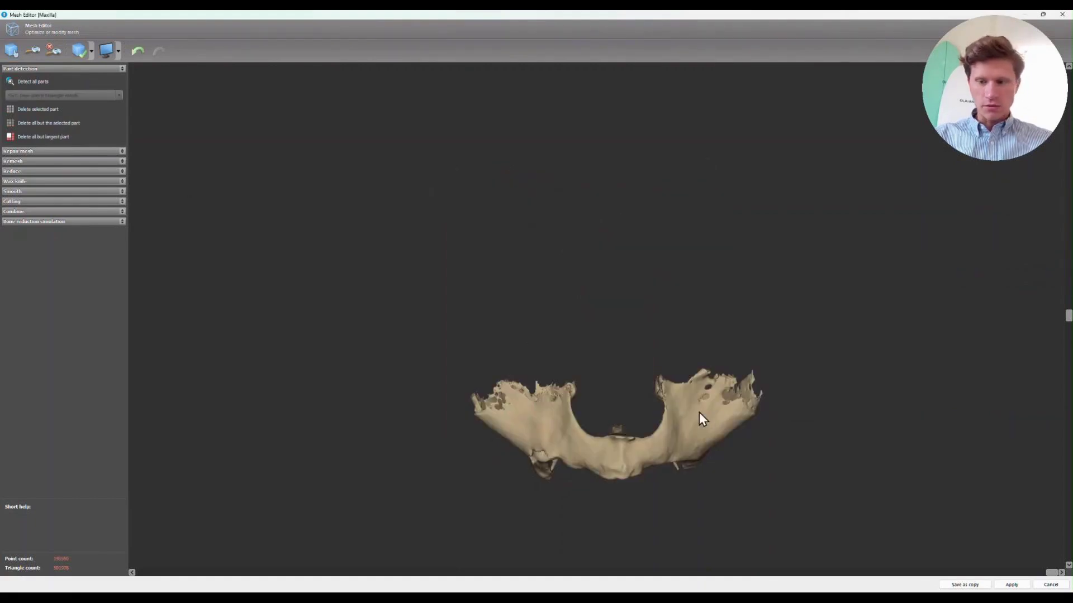
{"action": "left_click", "coordinate": [1011, 585]}
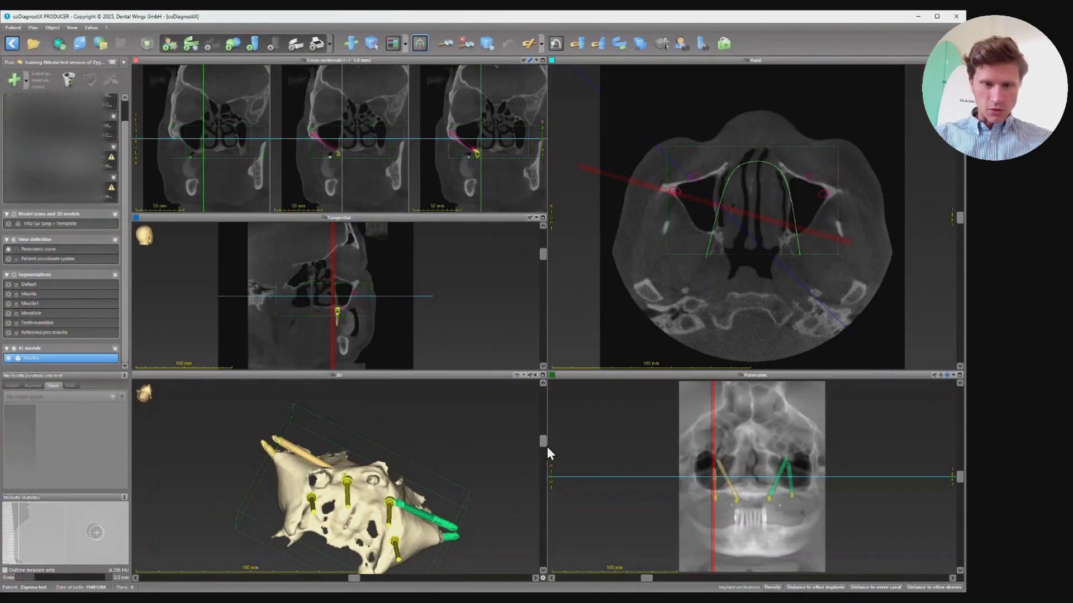
Step: Select the empty segmentation slot below Teeth mandible and raise the lower density threshold to about 700 to isolate the bone
{"action": "left_click_drag", "start_coordinate": [545, 444], "coordinate": [542, 479]}
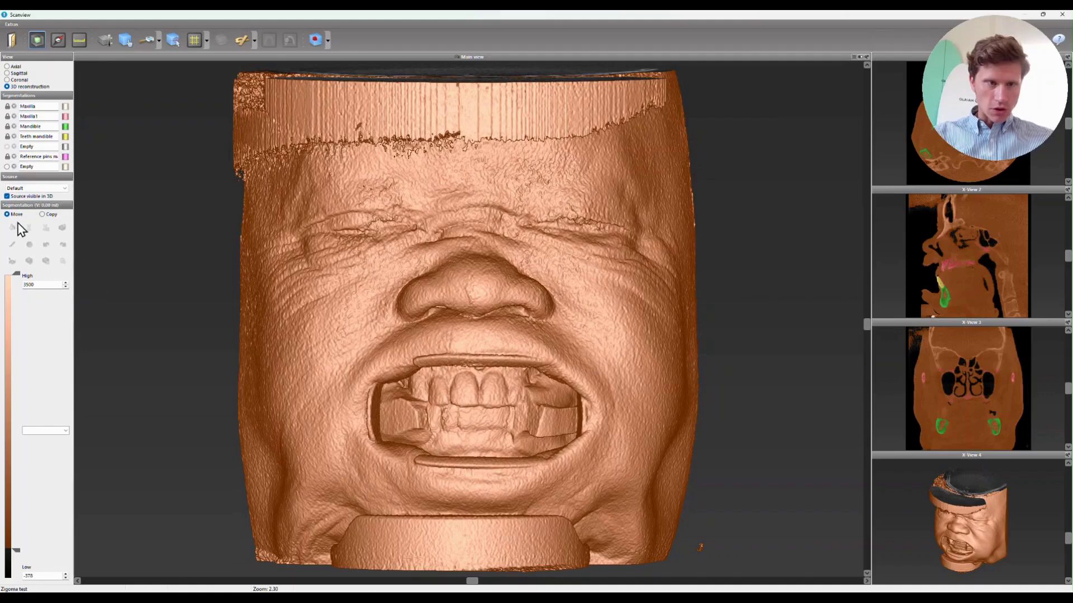
{"action": "left_click", "coordinate": [6, 146]}
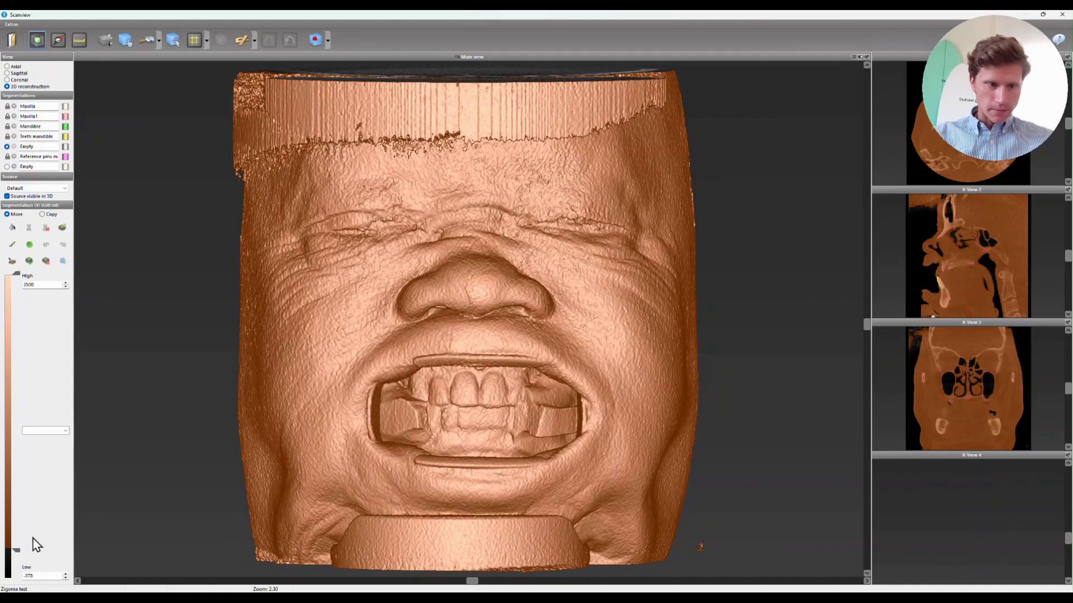
{"action": "left_click_drag", "start_coordinate": [17, 550], "coordinate": [17, 513]}
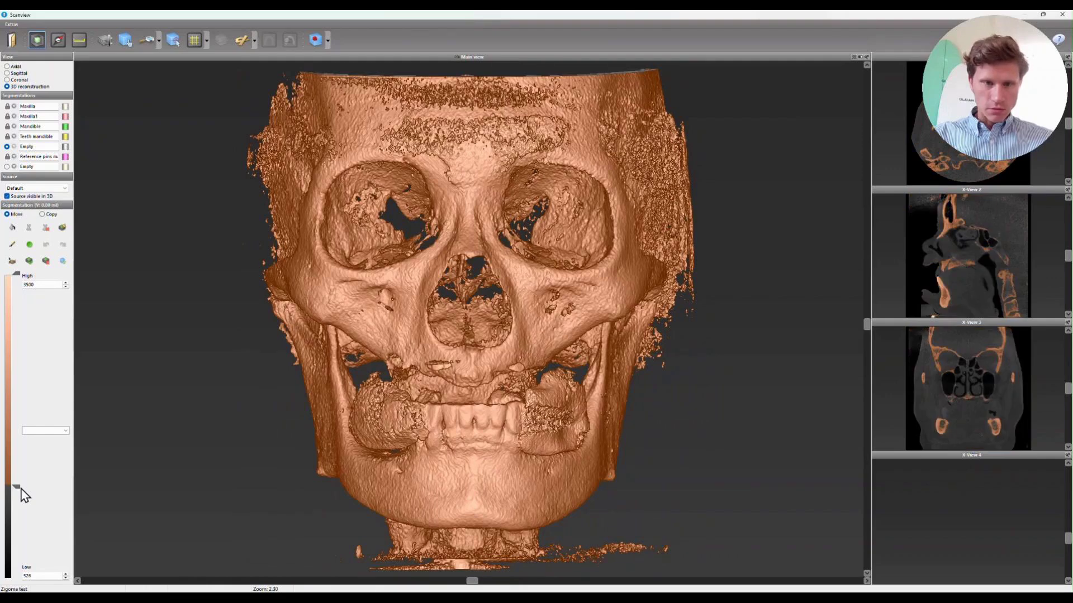
{"action": "left_click_drag", "start_coordinate": [15, 487], "coordinate": [13, 479]}
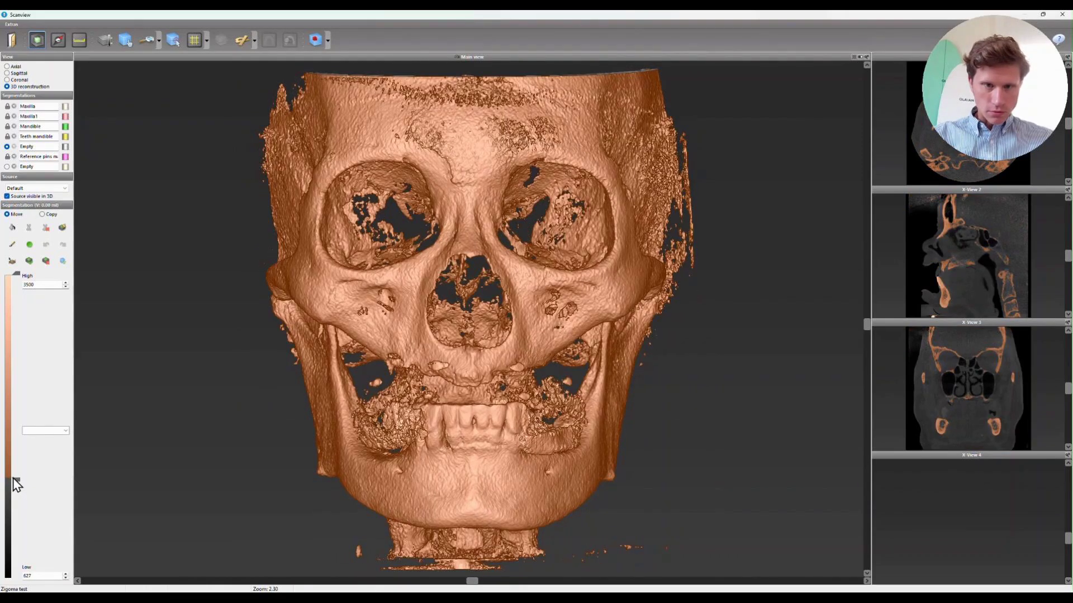
{"action": "left_click_drag", "start_coordinate": [16, 485], "coordinate": [19, 482]}
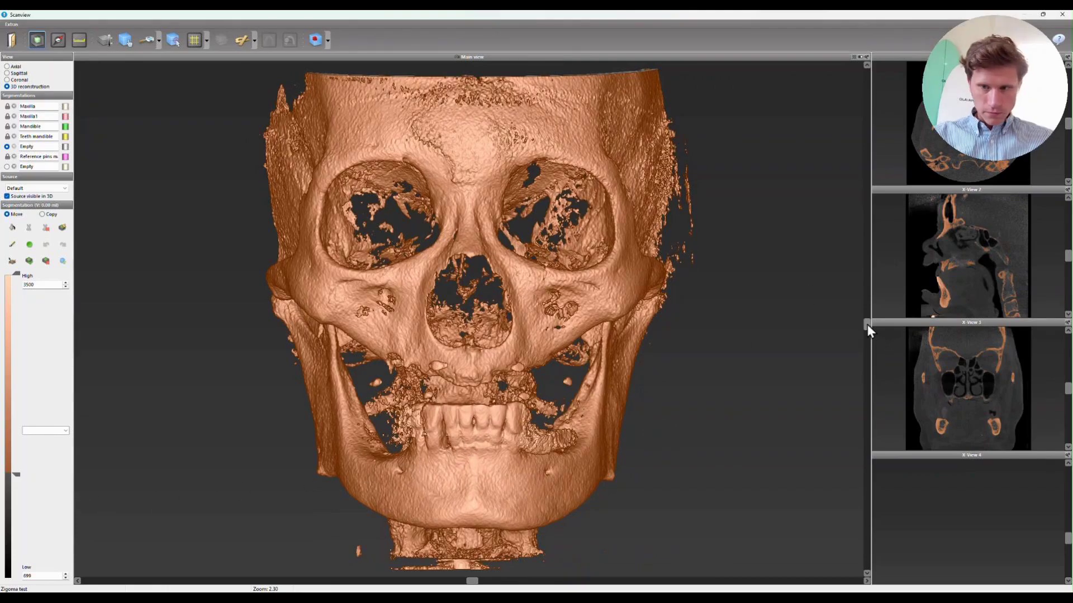
Step: Draw a horizontal cut line across the skull through the lower part of both orbits in front view
{"action": "left_click_drag", "start_coordinate": [867, 325], "coordinate": [844, 324]}
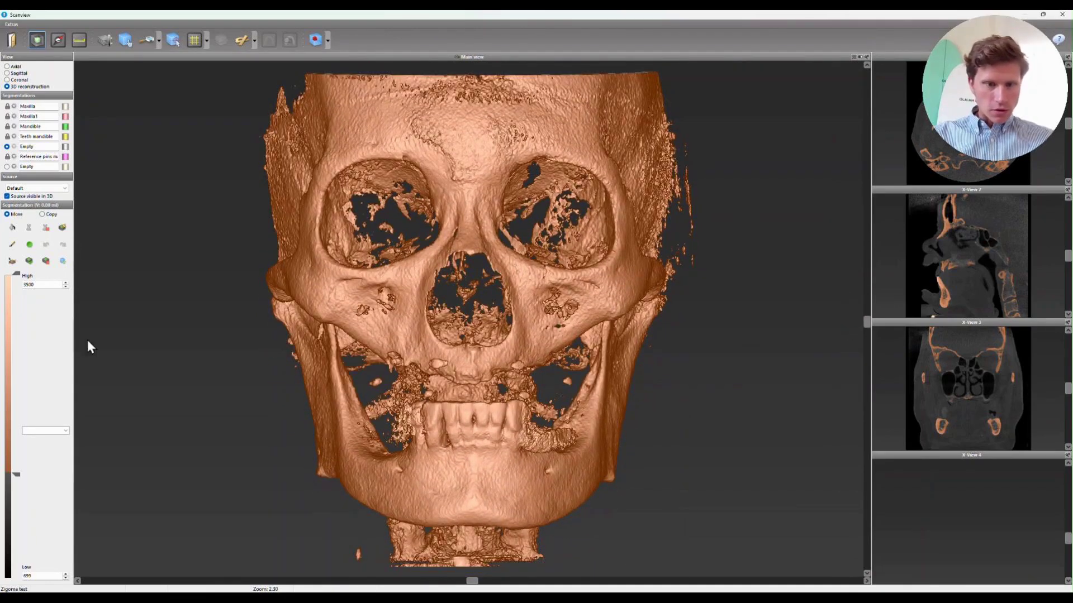
{"action": "left_click", "coordinate": [28, 228]}
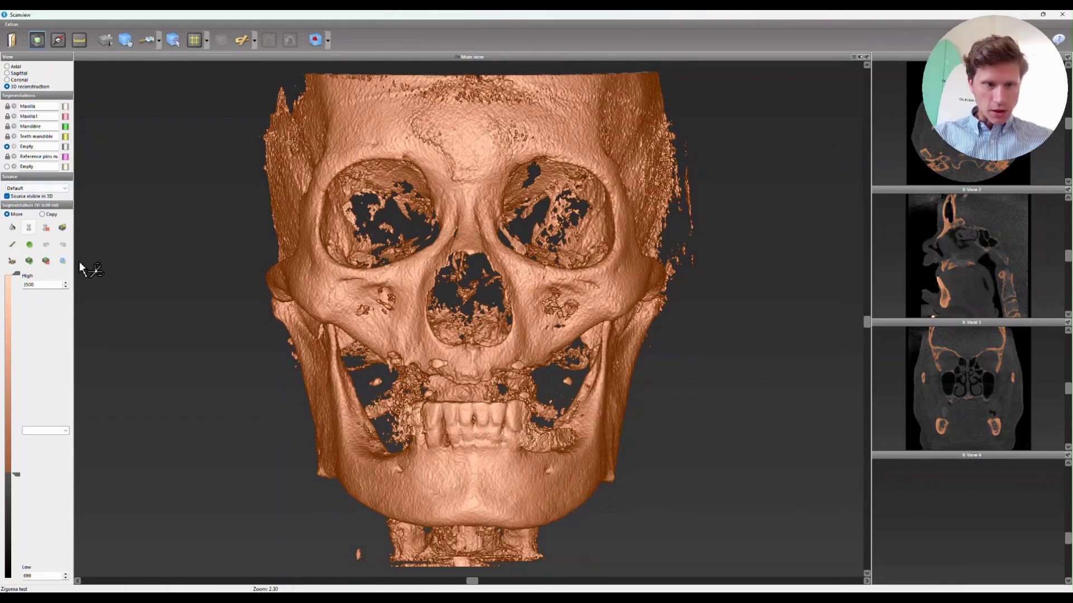
{"action": "left_click", "coordinate": [12, 228]}
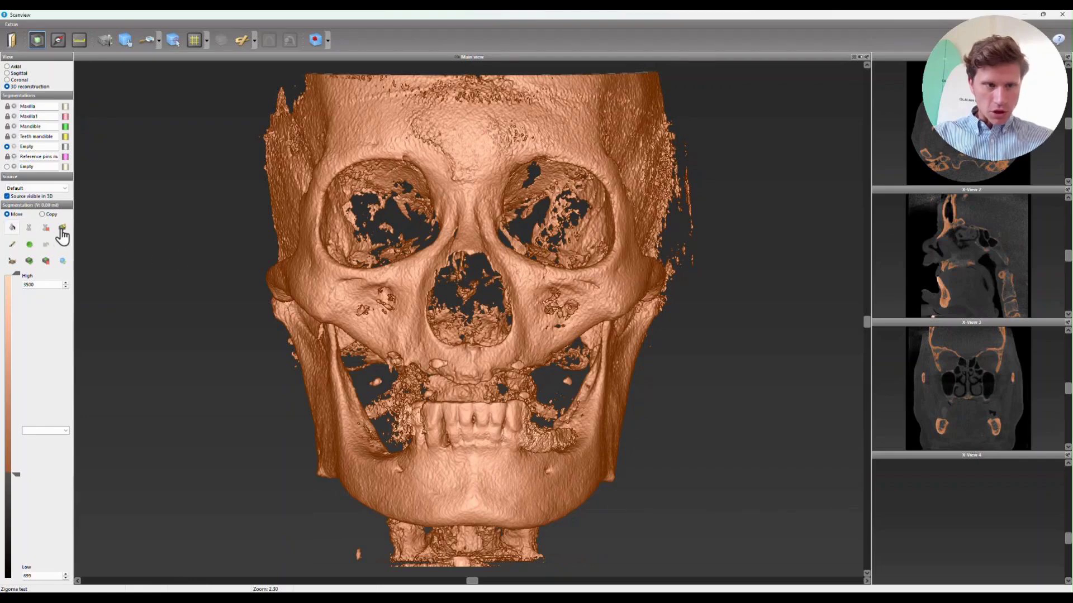
{"action": "left_click", "coordinate": [28, 227]}
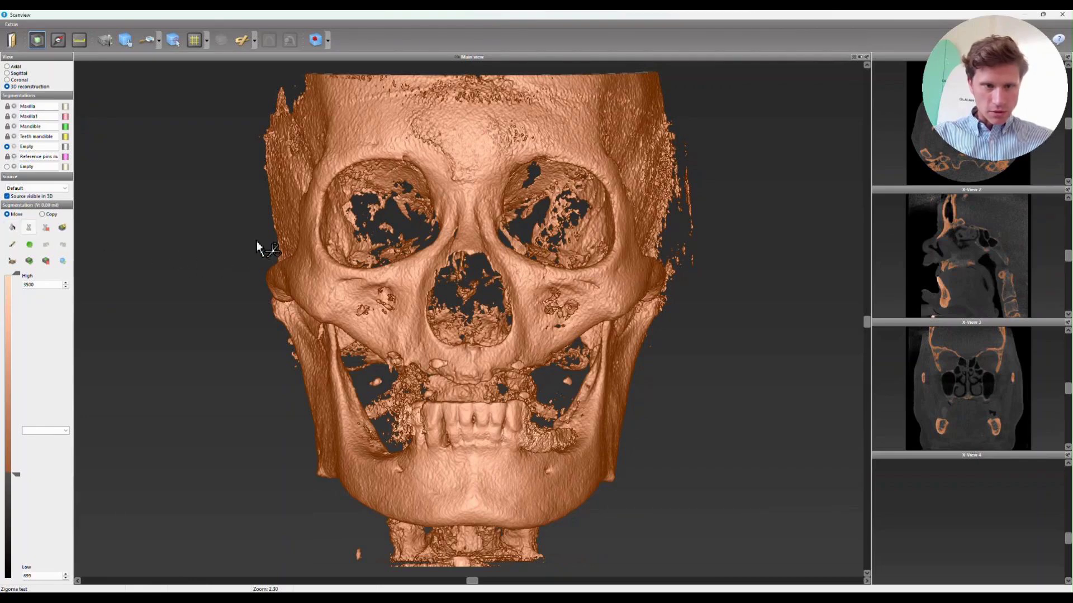
{"action": "mouse_move", "coordinate": [248, 243]}
{"action": "left_mouse_down"}
{"action": "mouse_move", "coordinate": [648, 230]}
{"action": "mouse_move", "coordinate": [761, 244]}
{"action": "left_mouse_up"}
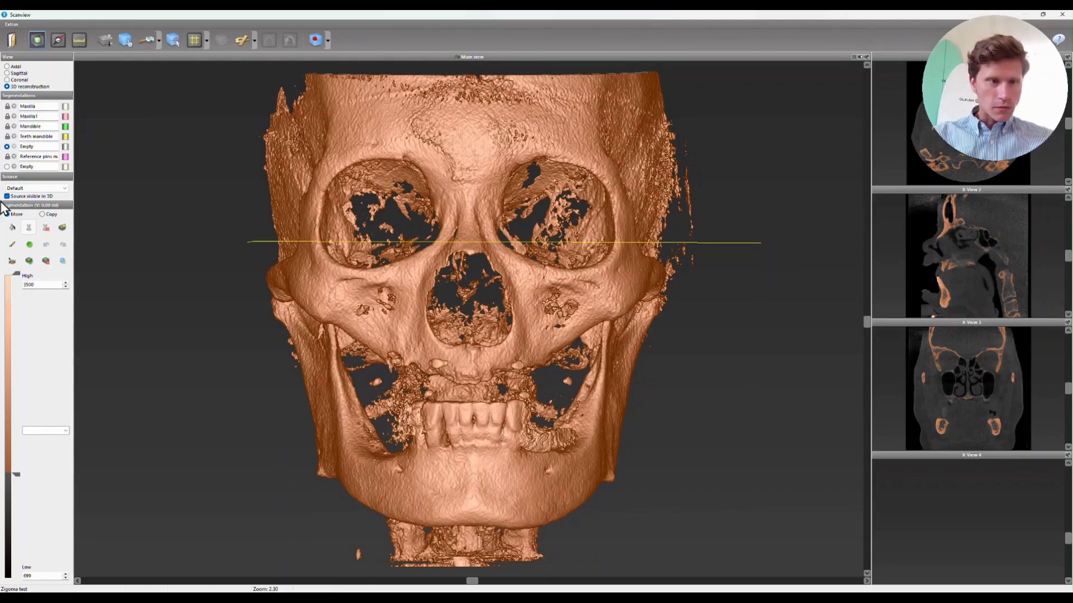
Step: Try to flood-fill the facial bone below the orbital cut, and undo that fill
{"action": "left_click", "coordinate": [13, 229]}
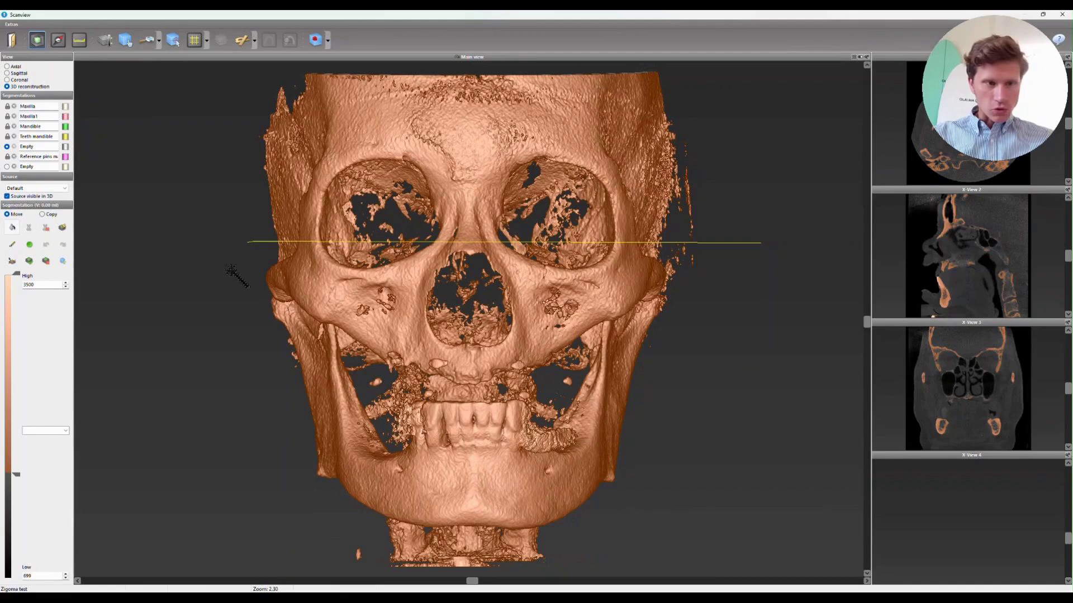
{"action": "left_click", "coordinate": [353, 297]}
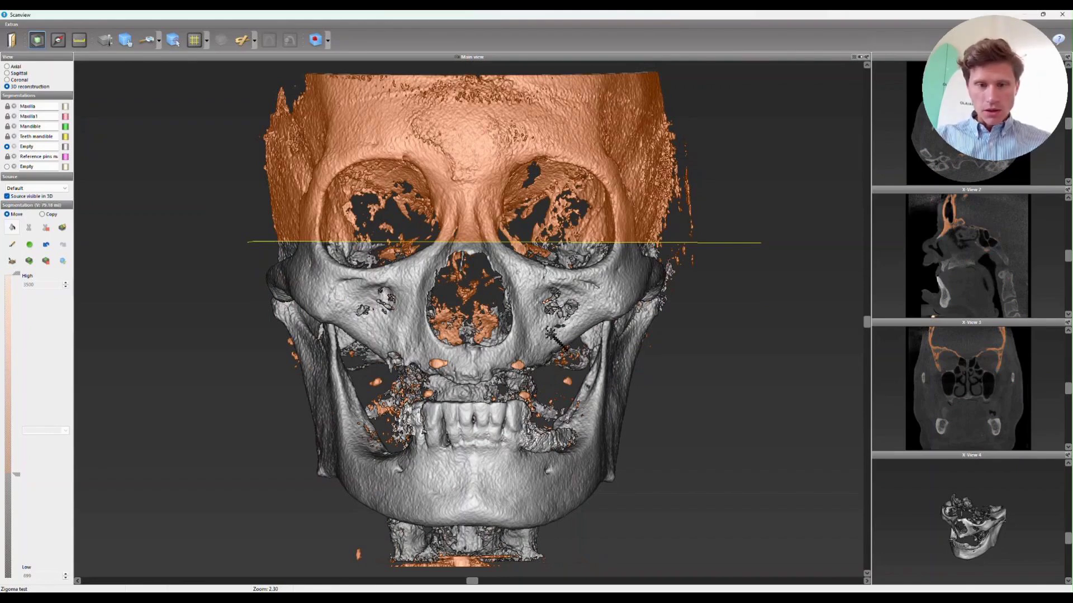
{"action": "key", "text": "ctrl+z"}
Step: From the side view, draw a vertical cut line behind the zygomatic arch, from above the skull to below the jaw
{"action": "left_click_drag", "start_coordinate": [474, 581], "coordinate": [287, 552]}
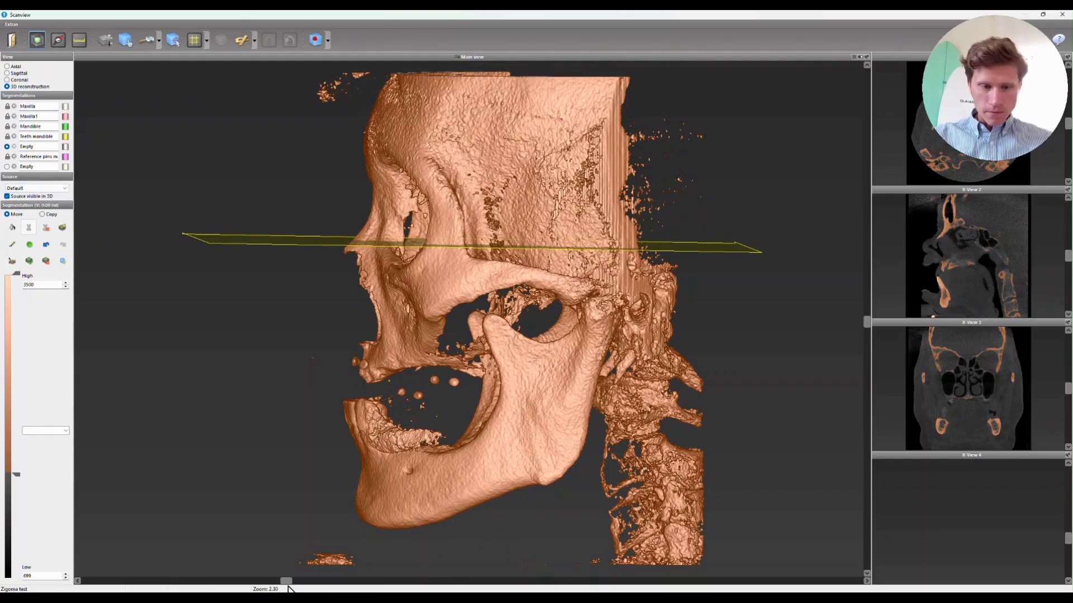
{"action": "left_click_drag", "start_coordinate": [287, 584], "coordinate": [279, 583]}
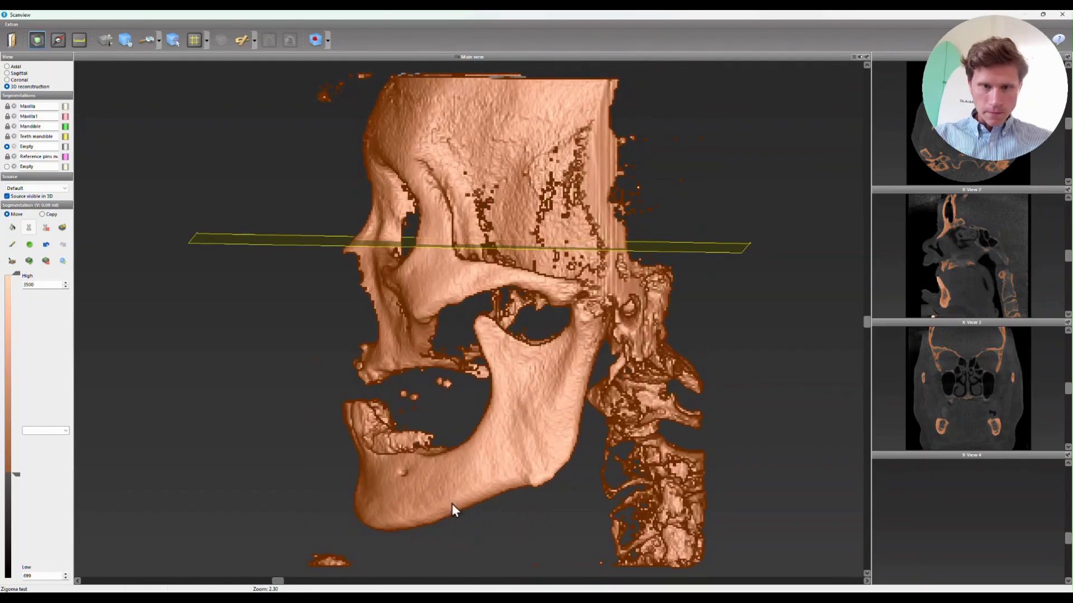
{"action": "left_click", "coordinate": [562, 66]}
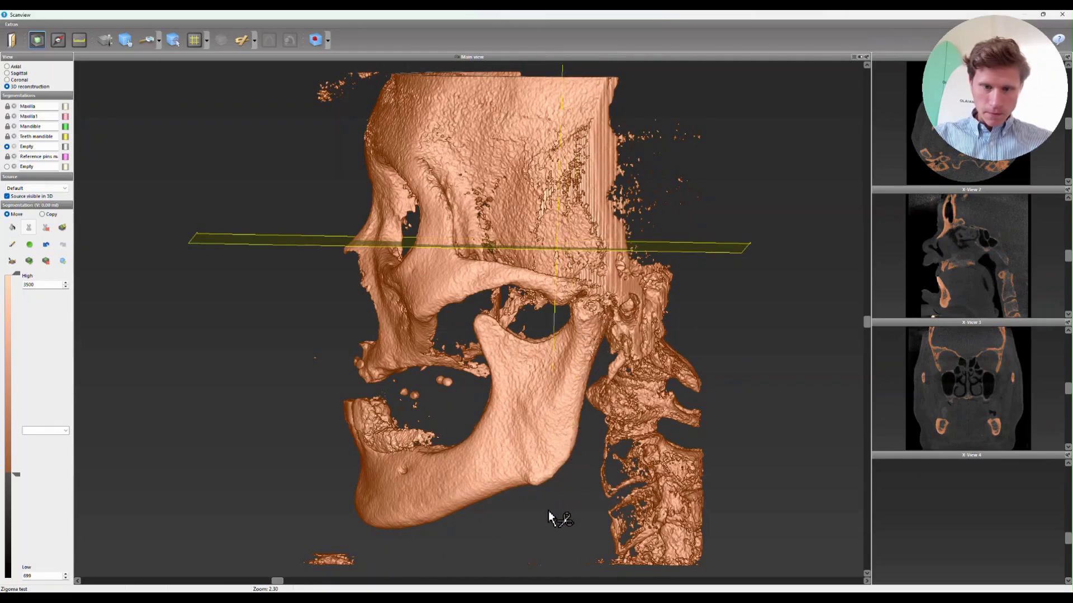
{"action": "left_click", "coordinate": [548, 511]}
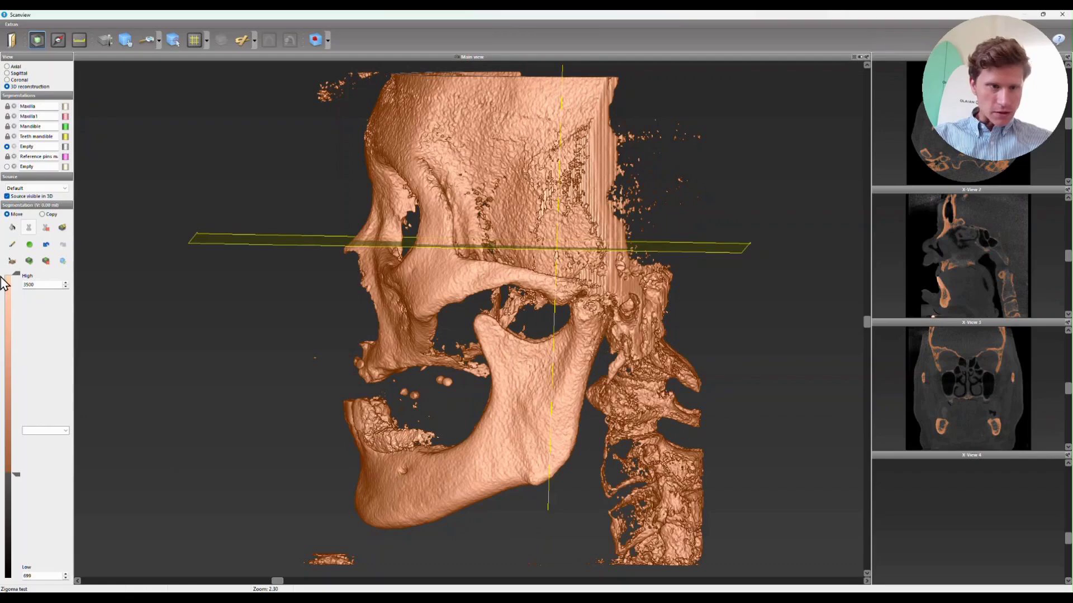
Step: Flood-fill the maxilla and zygomatic bone enclosed by the two cuts and check the fill from the front
{"action": "left_click", "coordinate": [12, 228]}
{"action": "left_click", "coordinate": [406, 323]}
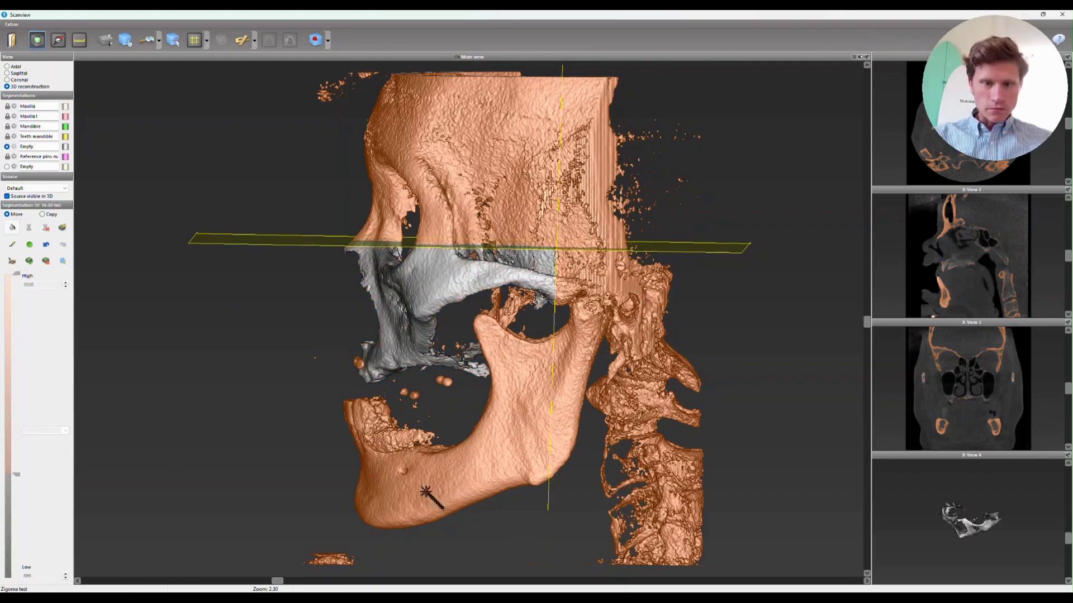
{"action": "left_click_drag", "start_coordinate": [279, 582], "coordinate": [470, 560]}
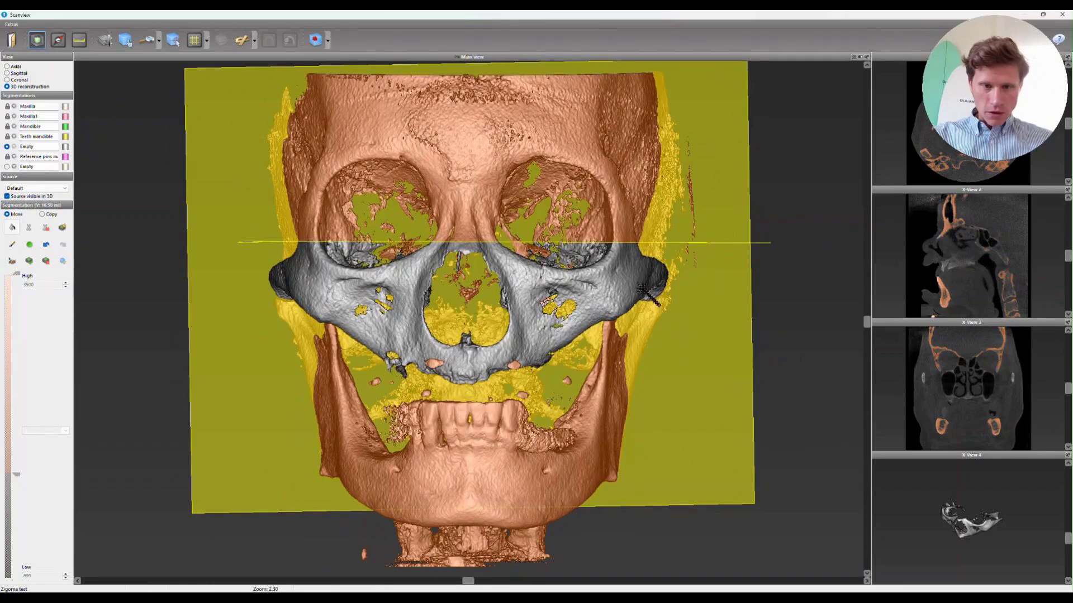
Step: Name the new maxilla segmentation "for mathing" and return to the plan
{"action": "double_click", "coordinate": [40, 146]}
{"action": "type", "text": "for"}
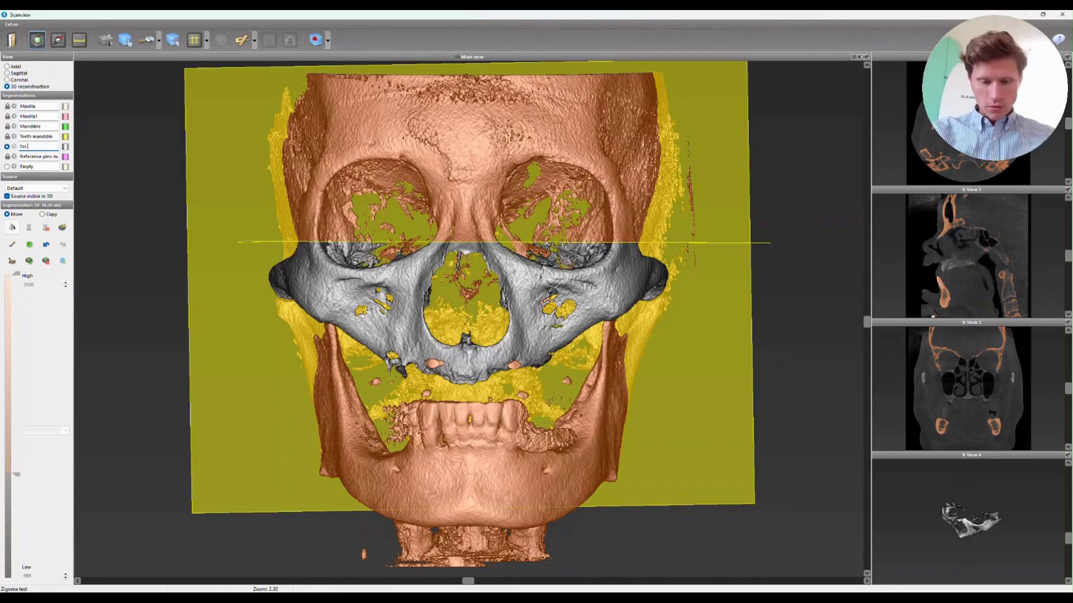
{"action": "type", "text": " mathing"}
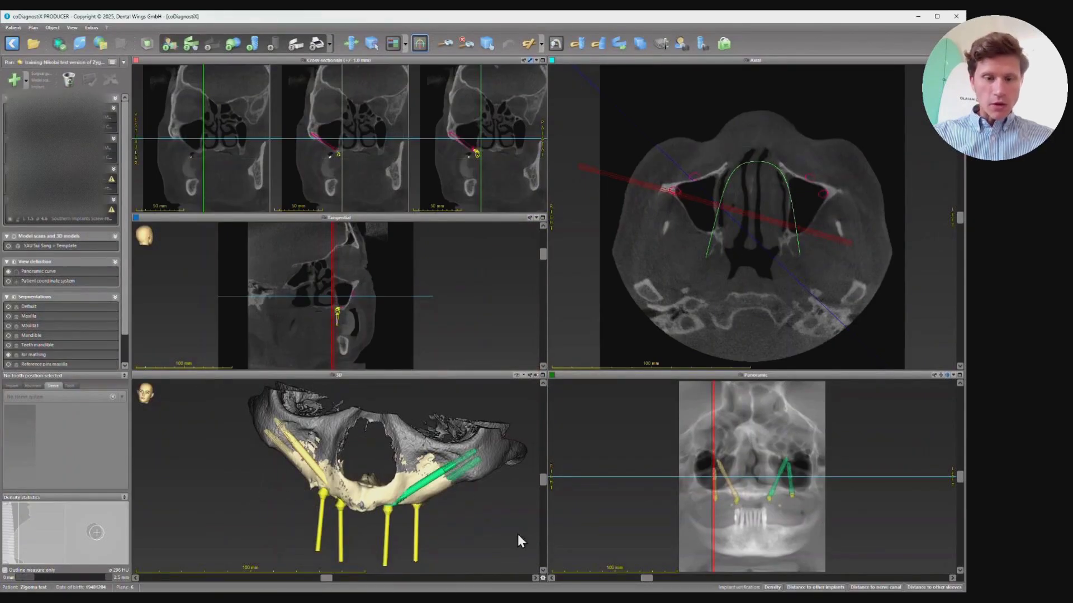
Step: Enlarge the 3D view and compare the AI maxilla model with the "for mathing" segmentation from below and from the front
{"action": "mouse_move", "coordinate": [543, 479]}
{"action": "left_mouse_down"}
{"action": "mouse_move", "coordinate": [540, 427]}
{"action": "mouse_move", "coordinate": [544, 468]}
{"action": "mouse_move", "coordinate": [541, 460]}
{"action": "left_mouse_up"}
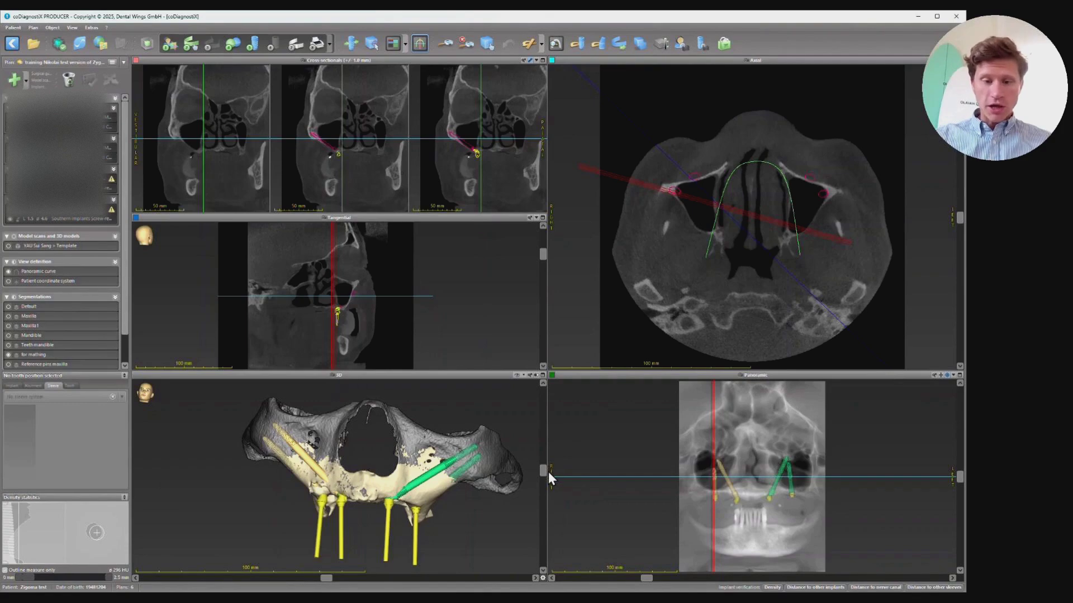
{"action": "left_click_drag", "start_coordinate": [545, 472], "coordinate": [550, 442]}
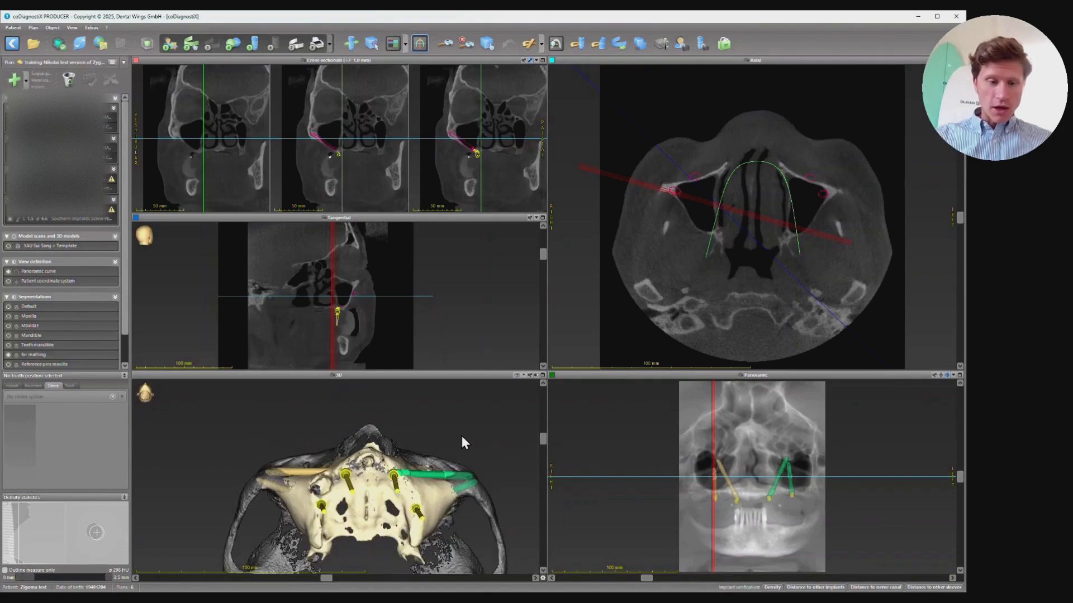
{"action": "left_click", "coordinate": [316, 514]}
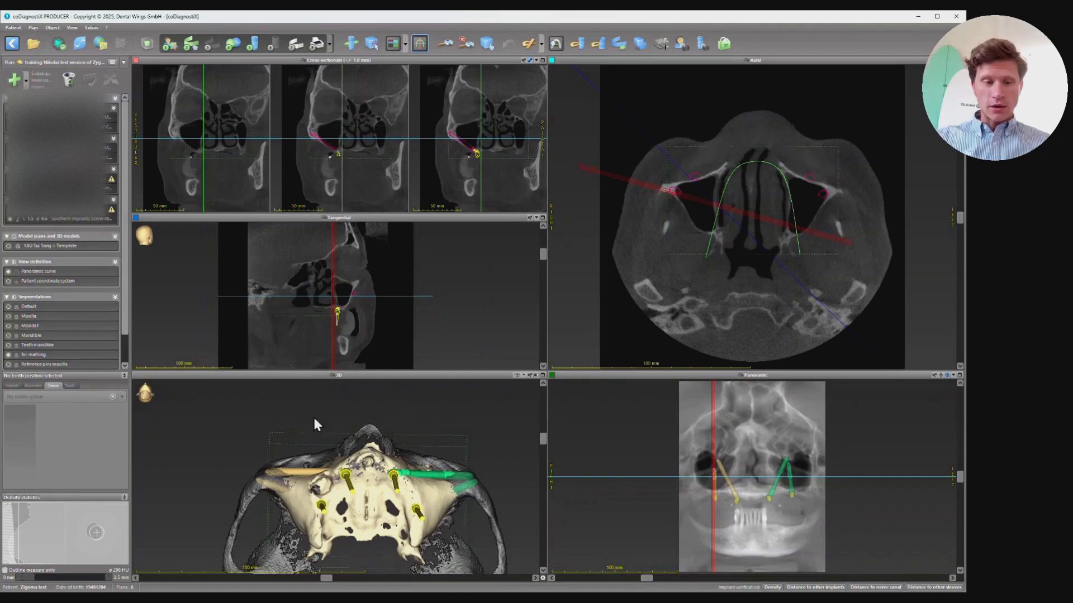
{"action": "double_click", "coordinate": [380, 372]}
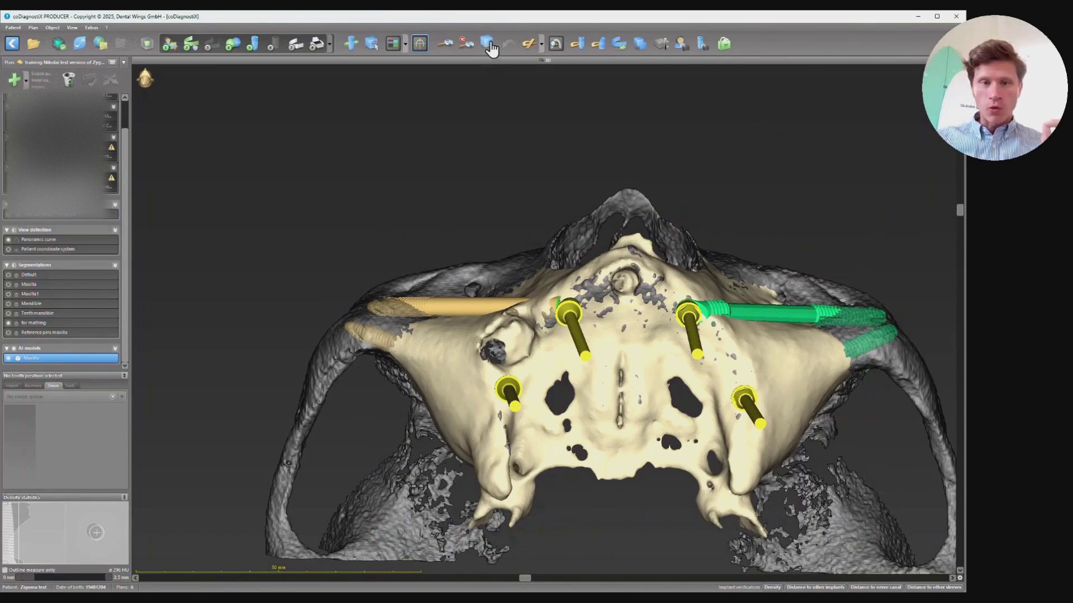
{"action": "left_click", "coordinate": [487, 43]}
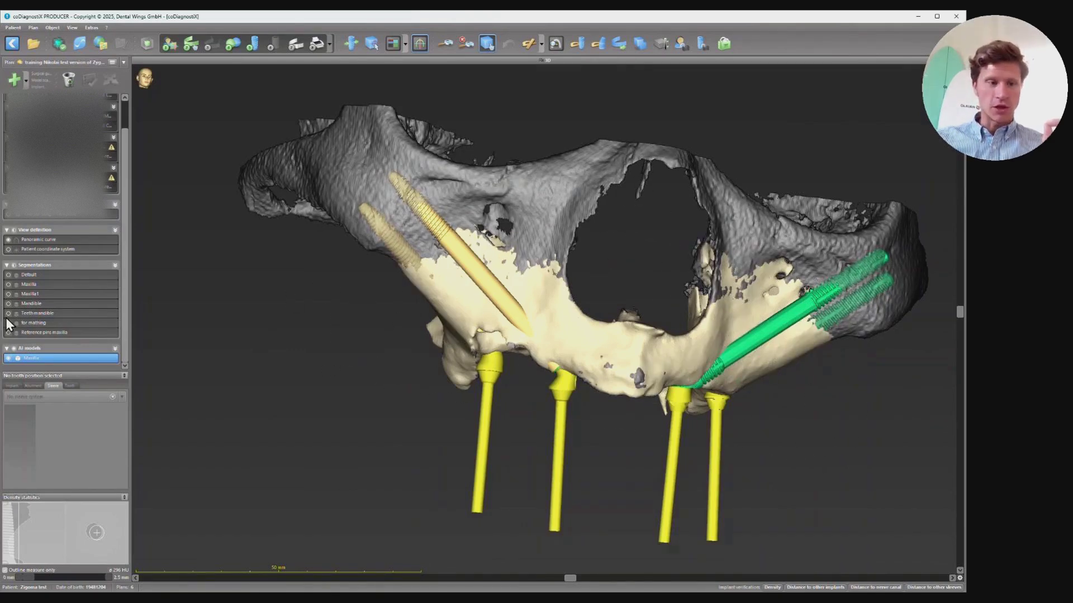
Step: Hide the AI maxilla model and start converting the "for mathing" segmentation into a 3D model
{"action": "left_click", "coordinate": [9, 359]}
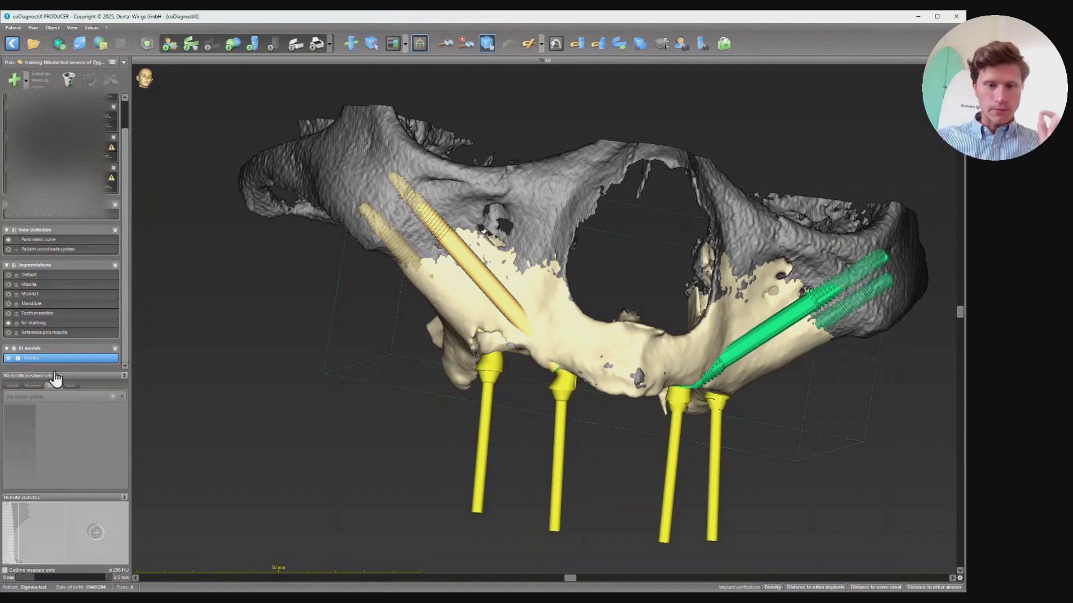
{"action": "left_click", "coordinate": [40, 324]}
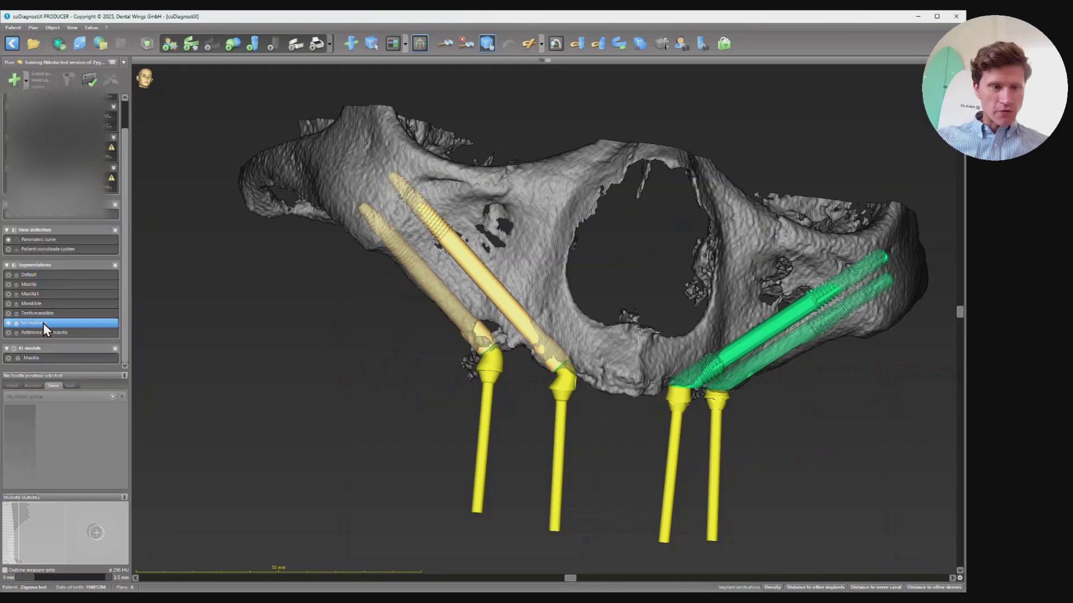
{"action": "right_click", "coordinate": [43, 323]}
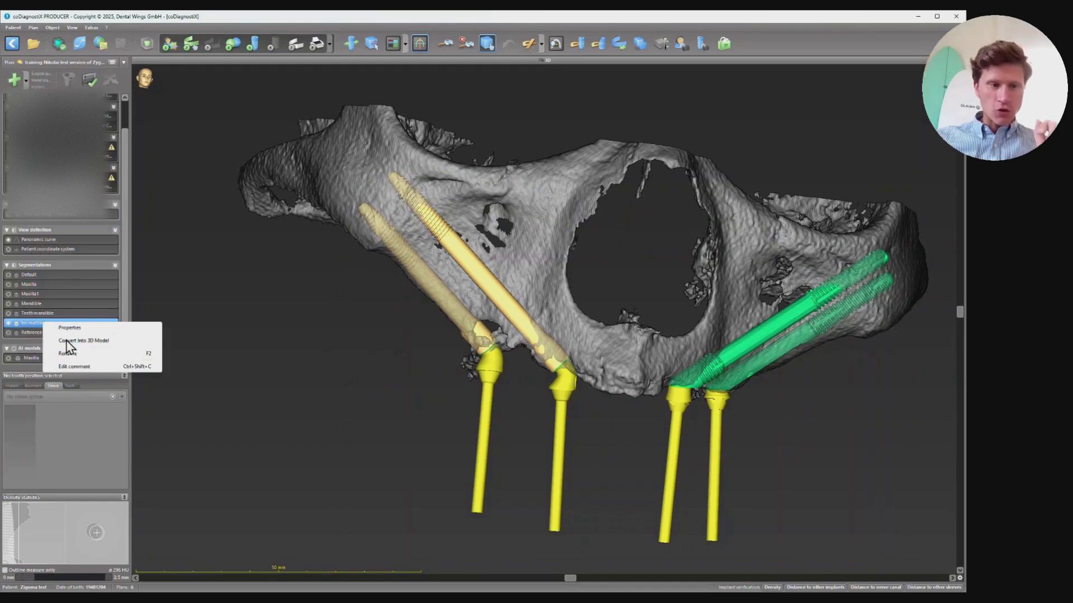
{"action": "left_click", "coordinate": [67, 340]}
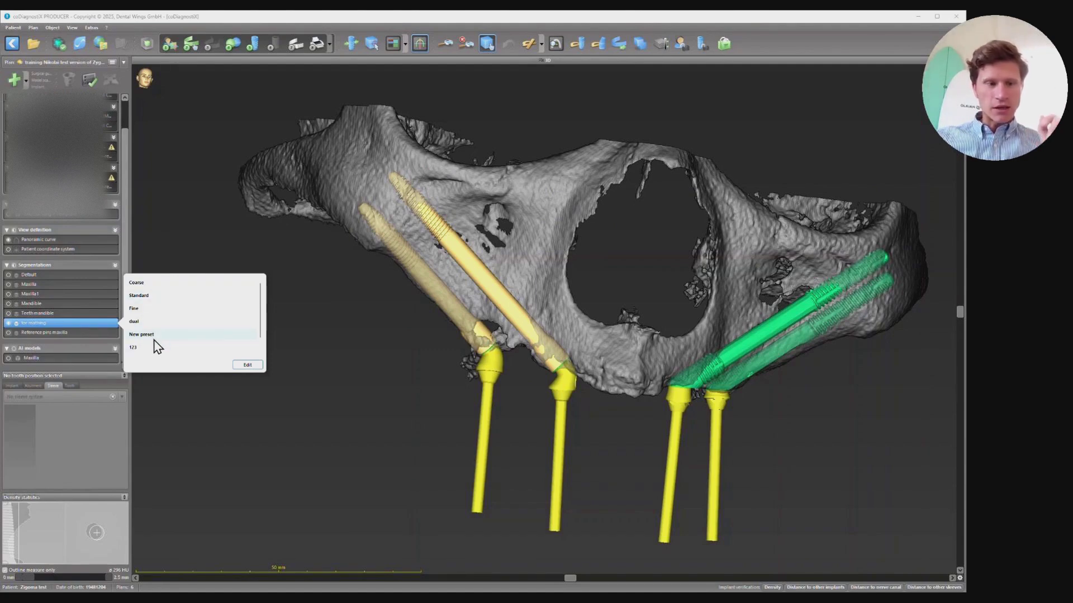
Step: Add a new preset for converting the segmentation and open its parameters
{"action": "scroll", "coordinate": [166, 323], "scroll_direction": "down", "scroll_amount": 1}
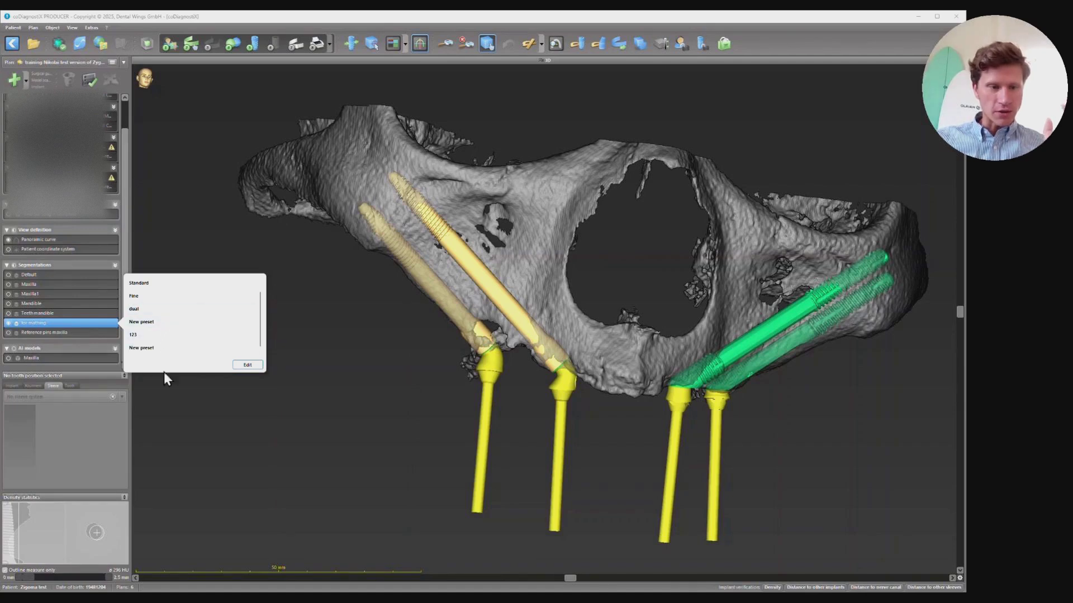
{"action": "left_click", "coordinate": [246, 366]}
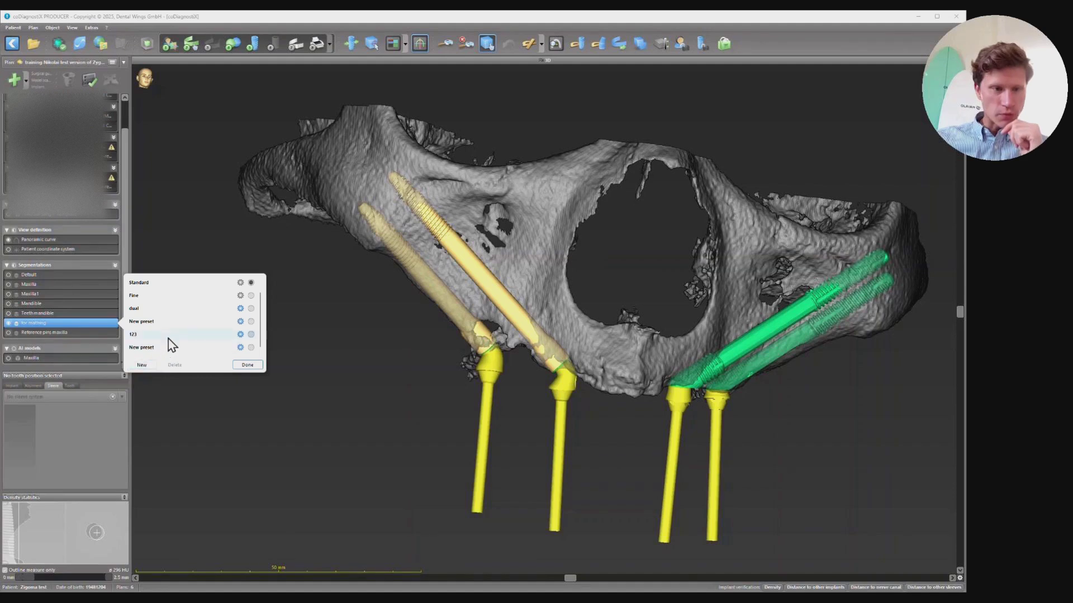
{"action": "scroll", "coordinate": [170, 342], "scroll_direction": "up", "scroll_amount": 1}
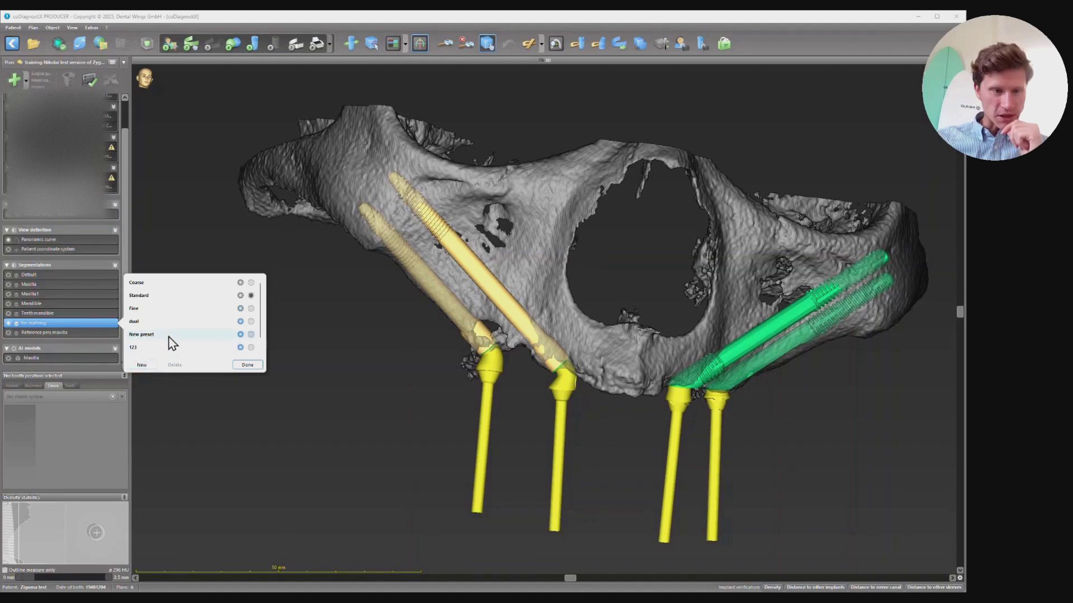
{"action": "left_click", "coordinate": [142, 365]}
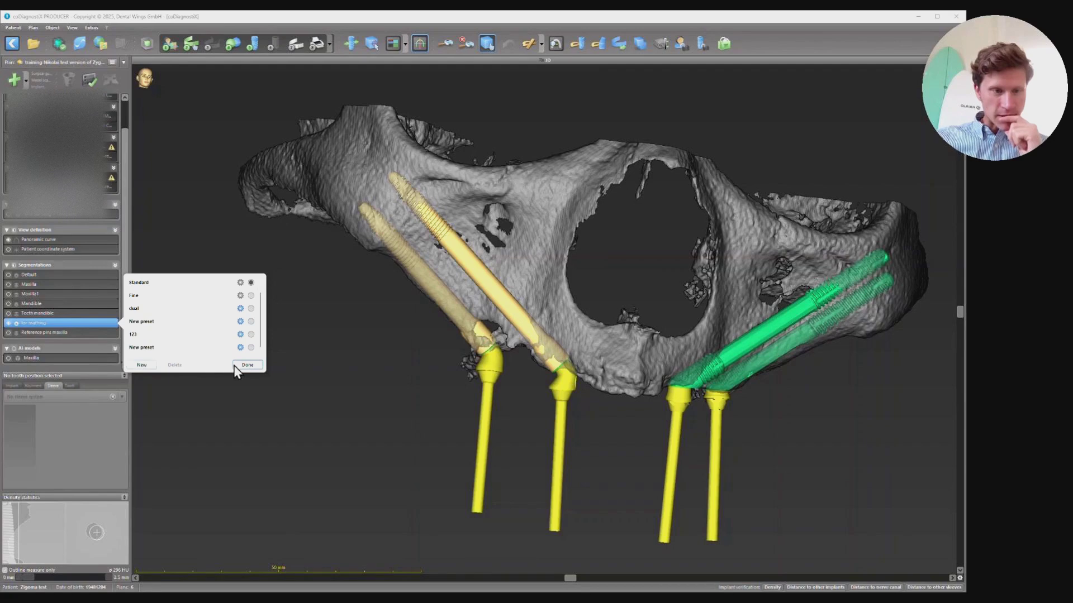
{"action": "left_click", "coordinate": [142, 364]}
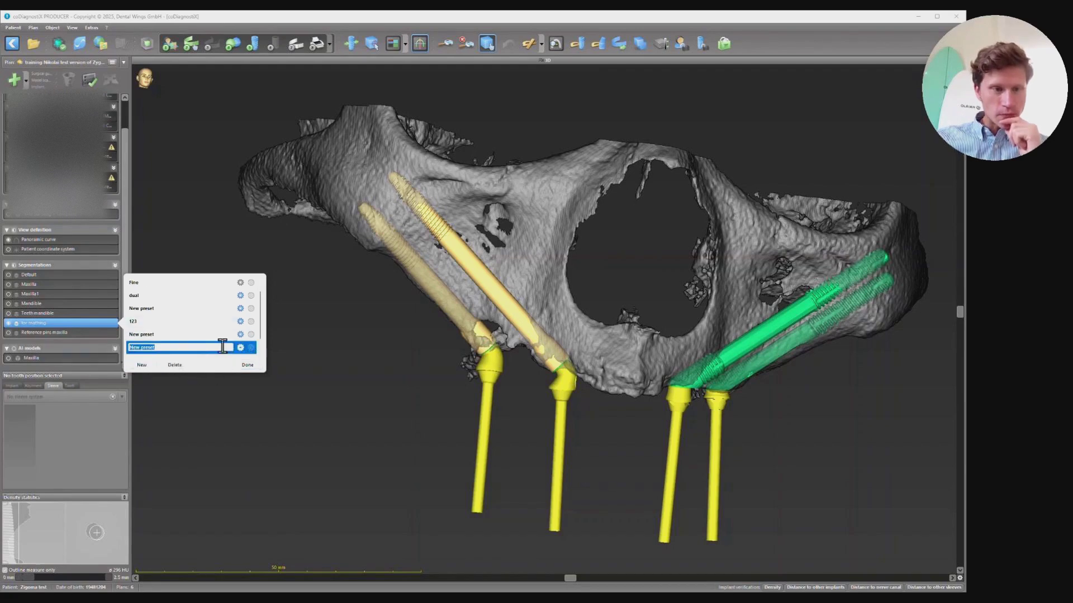
{"action": "left_click", "coordinate": [241, 348]}
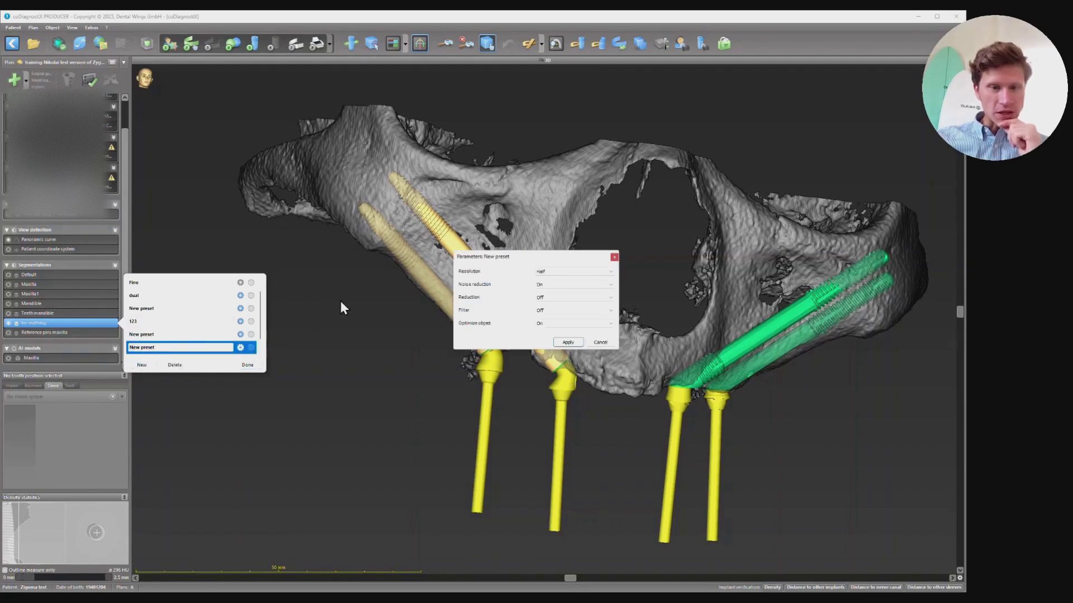
Step: Keep noise reduction on in the new preset, set reduction to Medium and filter to Largest object only, and apply the parameters
{"action": "left_click", "coordinate": [559, 285]}
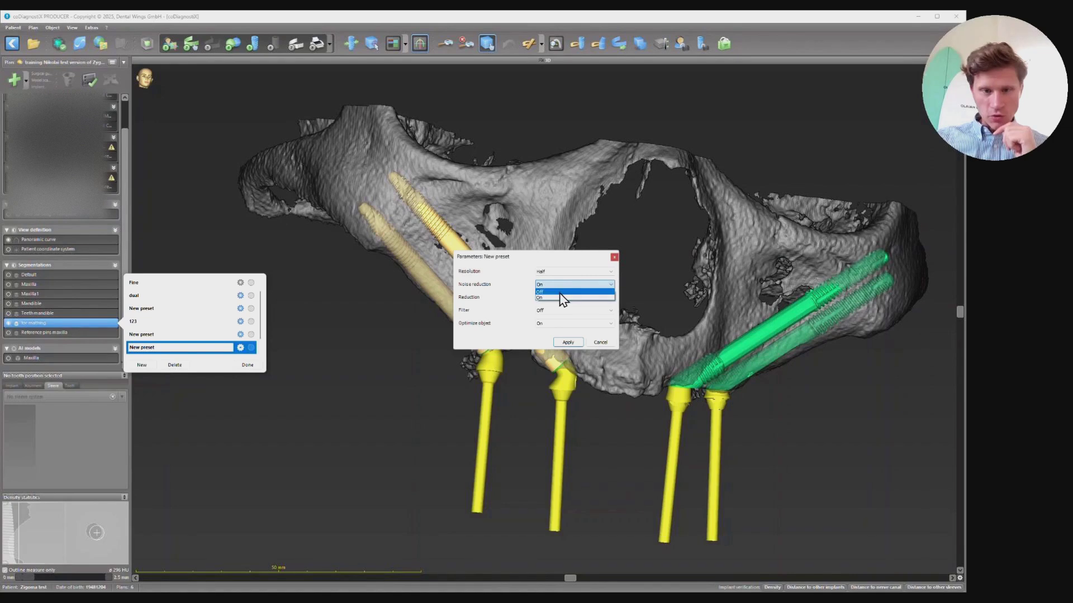
{"action": "left_click", "coordinate": [556, 298]}
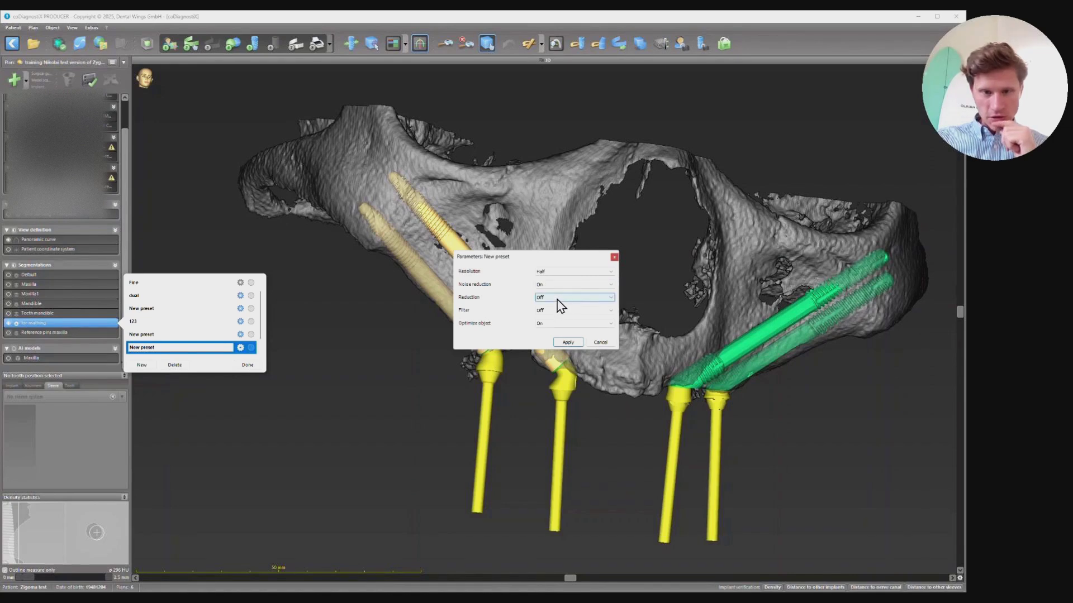
{"action": "left_click", "coordinate": [561, 299]}
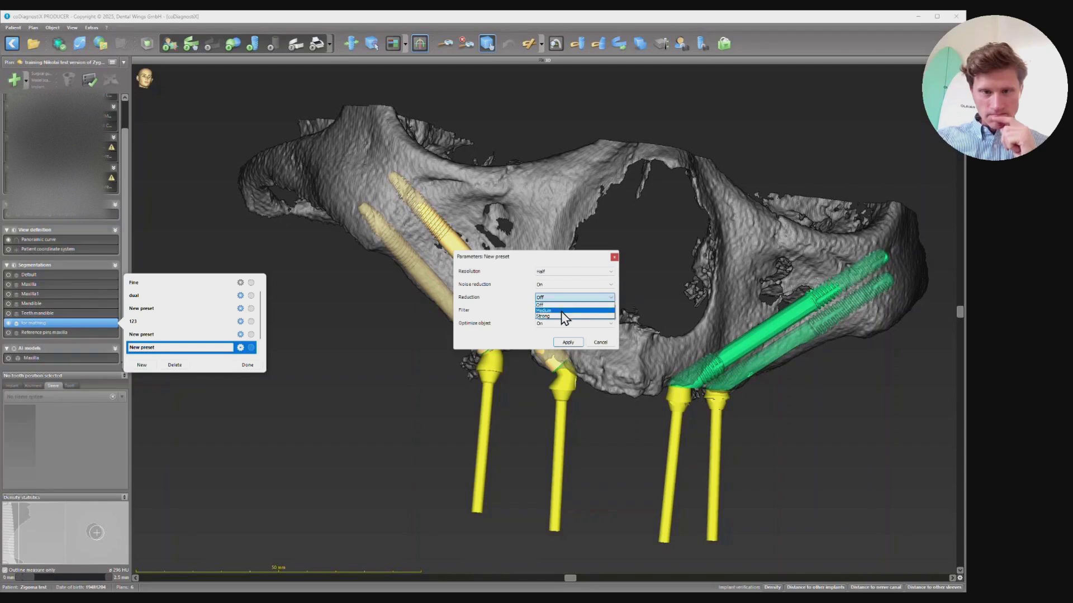
{"action": "left_click", "coordinate": [560, 311]}
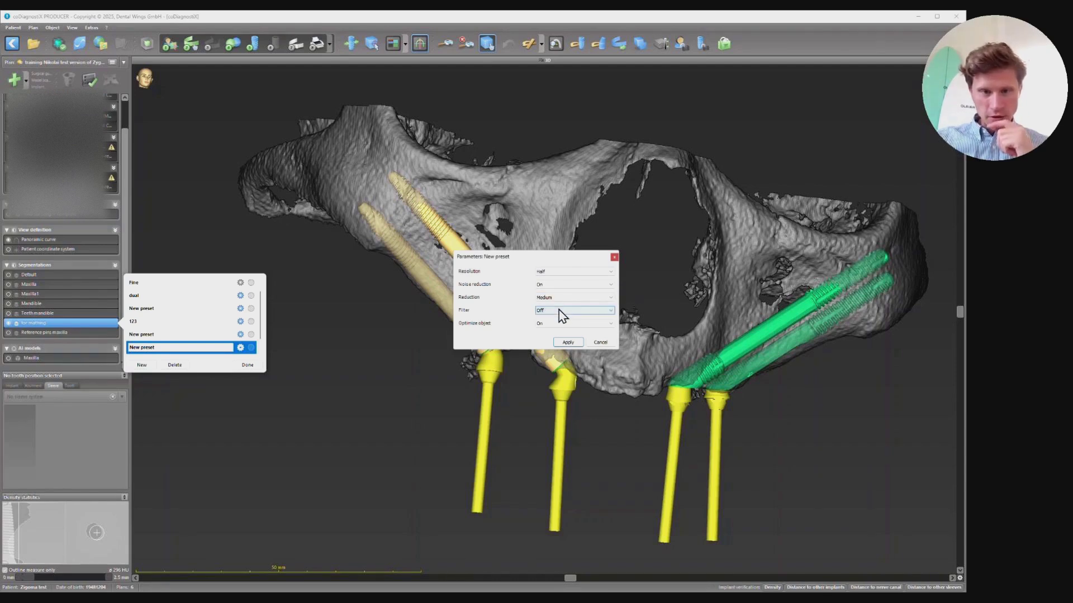
{"action": "left_click", "coordinate": [559, 310]}
{"action": "left_click", "coordinate": [562, 323]}
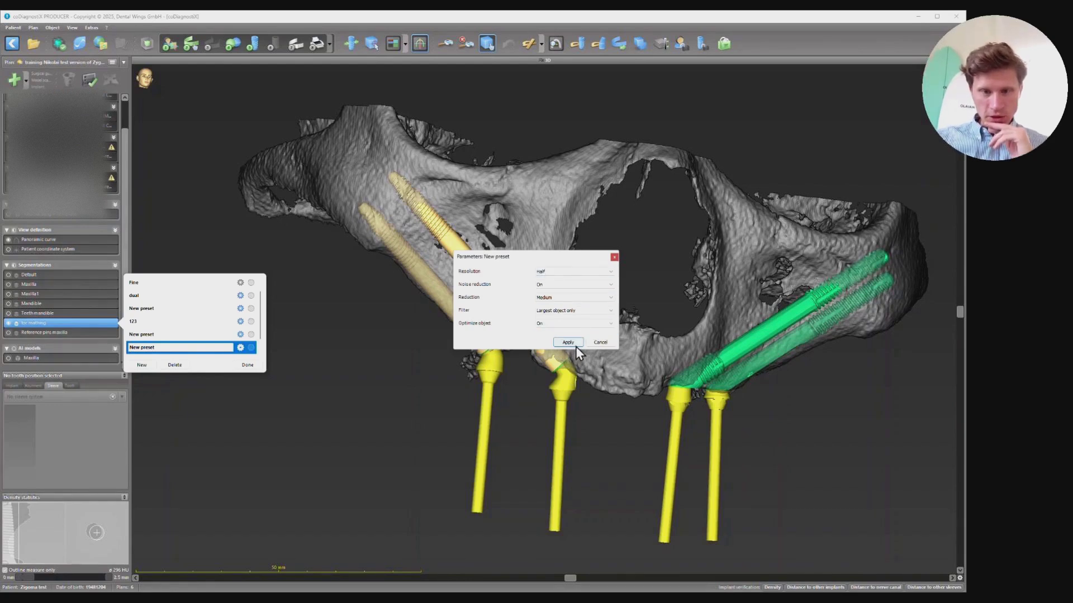
{"action": "left_click", "coordinate": [568, 342]}
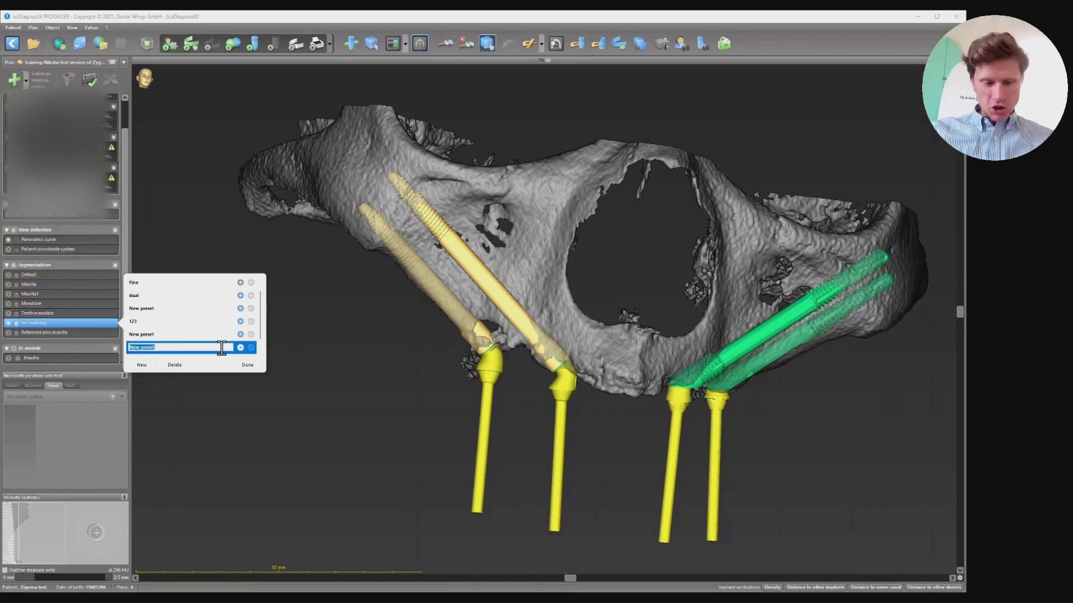
Step: Name the preset "zigoma training" and convert the "for mathing" segmentation into a 3D model with it
{"action": "type", "text": "zigoma training"}
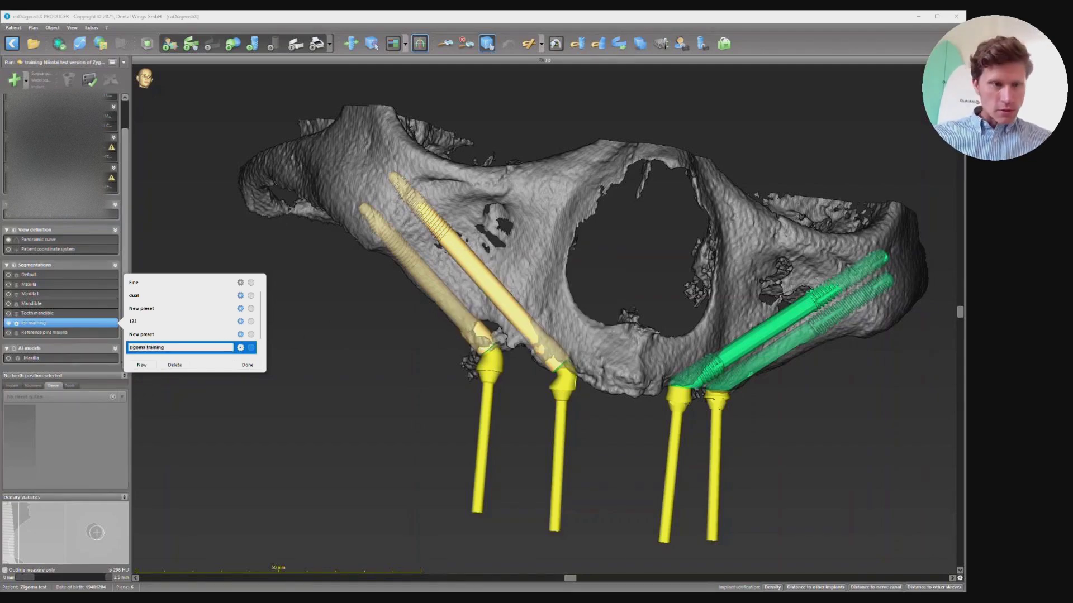
{"action": "left_click", "coordinate": [239, 363]}
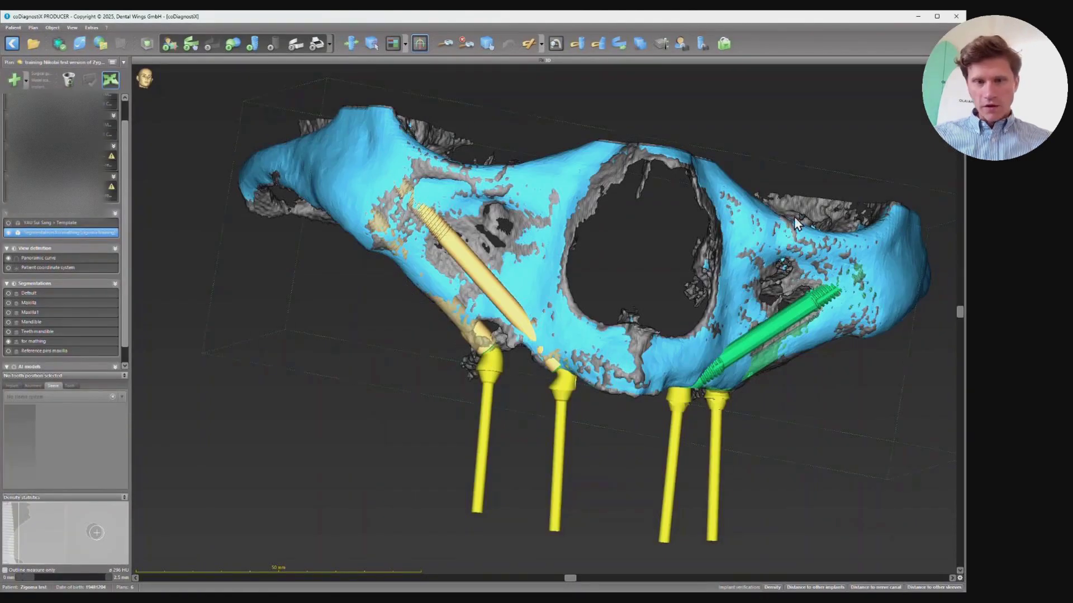
{"action": "mouse_move", "coordinate": [957, 314]}
{"action": "left_mouse_down"}
{"action": "mouse_move", "coordinate": [958, 214]}
{"action": "mouse_move", "coordinate": [952, 315]}
{"action": "left_mouse_up"}
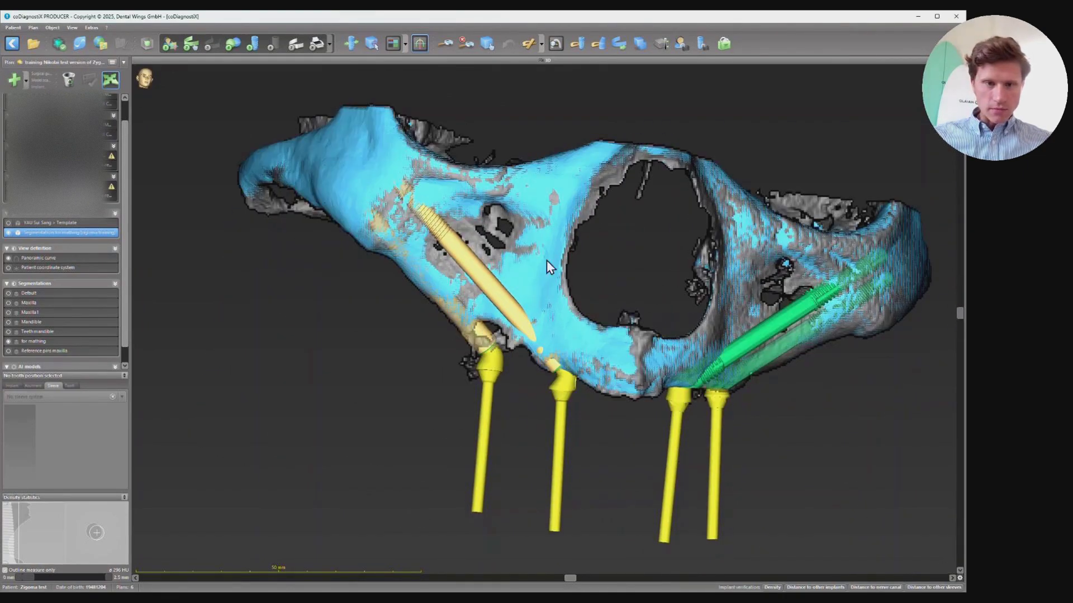
Step: Open the converted "for mathing" model for mesh editing and inspect it from the front and from below
{"action": "scroll", "coordinate": [49, 223], "scroll_direction": "down", "scroll_amount": 1}
{"action": "double_click", "coordinate": [56, 216]}
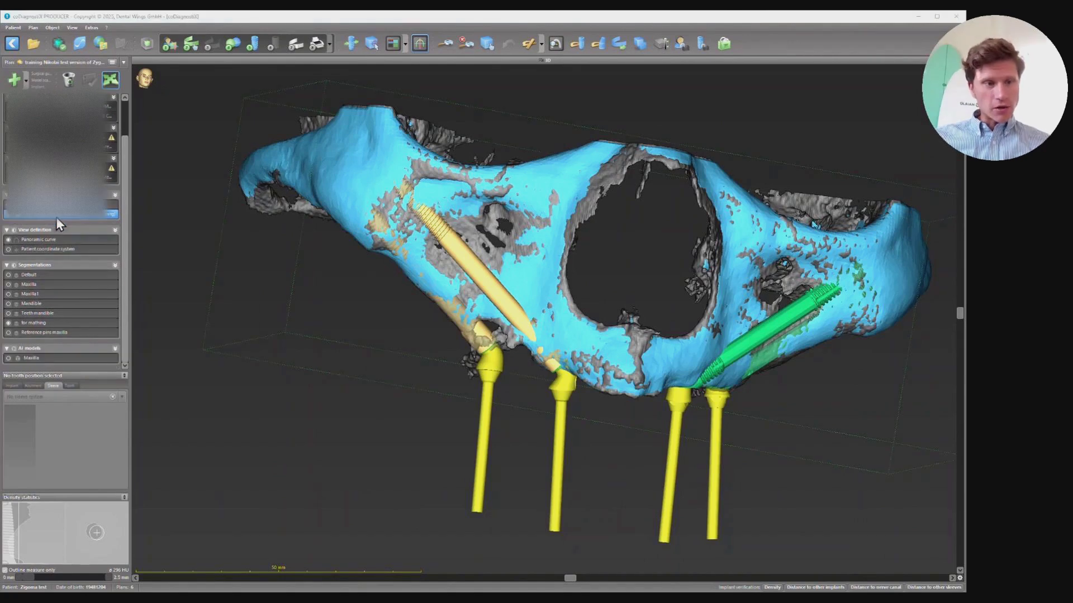
{"action": "right_click", "coordinate": [56, 217]}
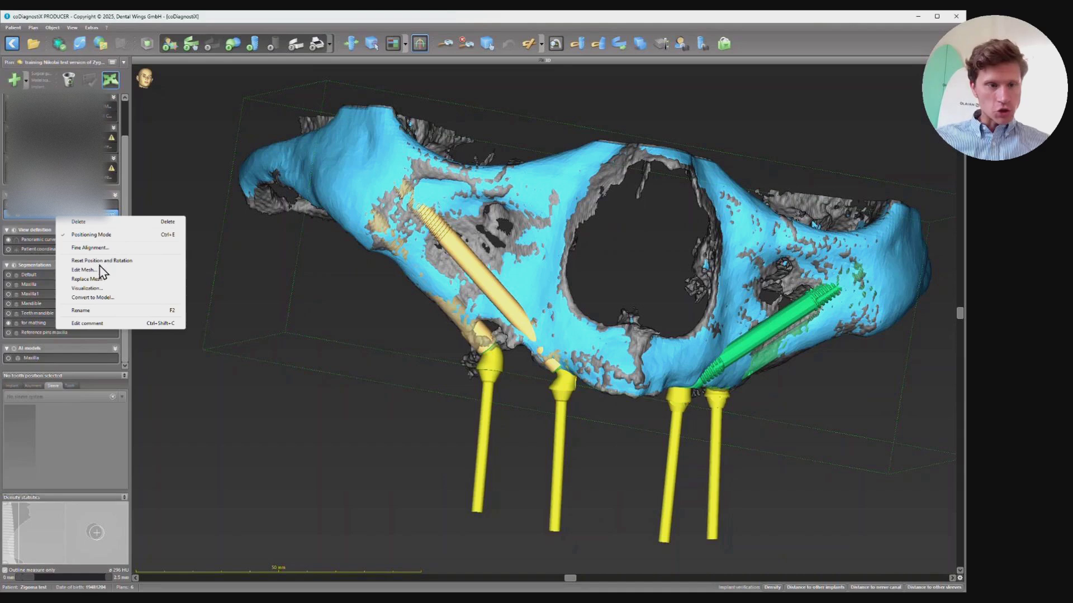
{"action": "left_click", "coordinate": [215, 286]}
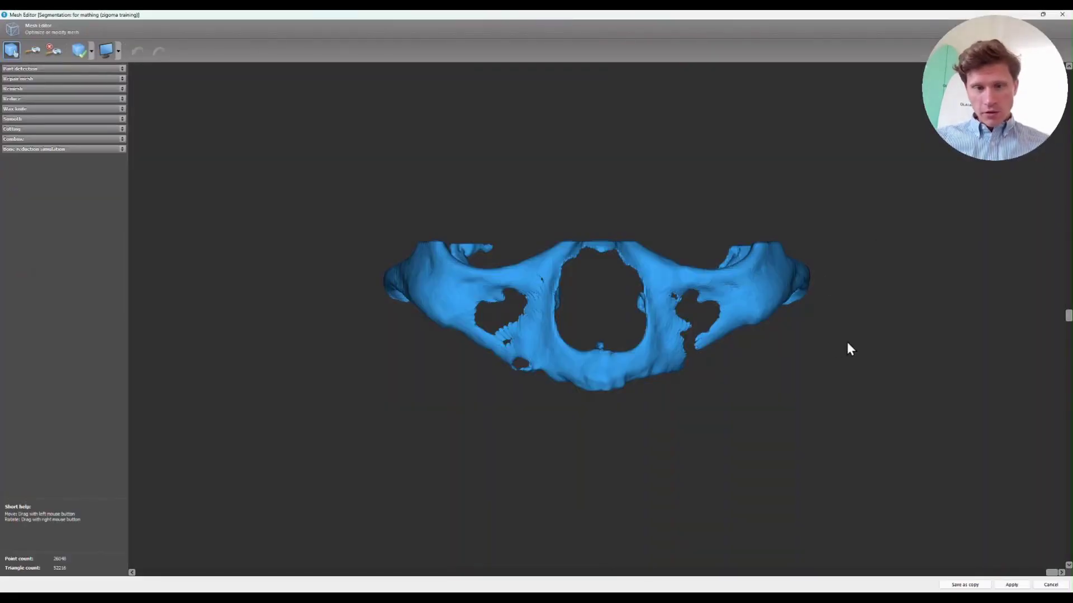
{"action": "scroll", "coordinate": [695, 355], "scroll_direction": "up", "scroll_amount": 5}
{"action": "scroll", "coordinate": [596, 364], "scroll_direction": "down", "scroll_amount": 3}
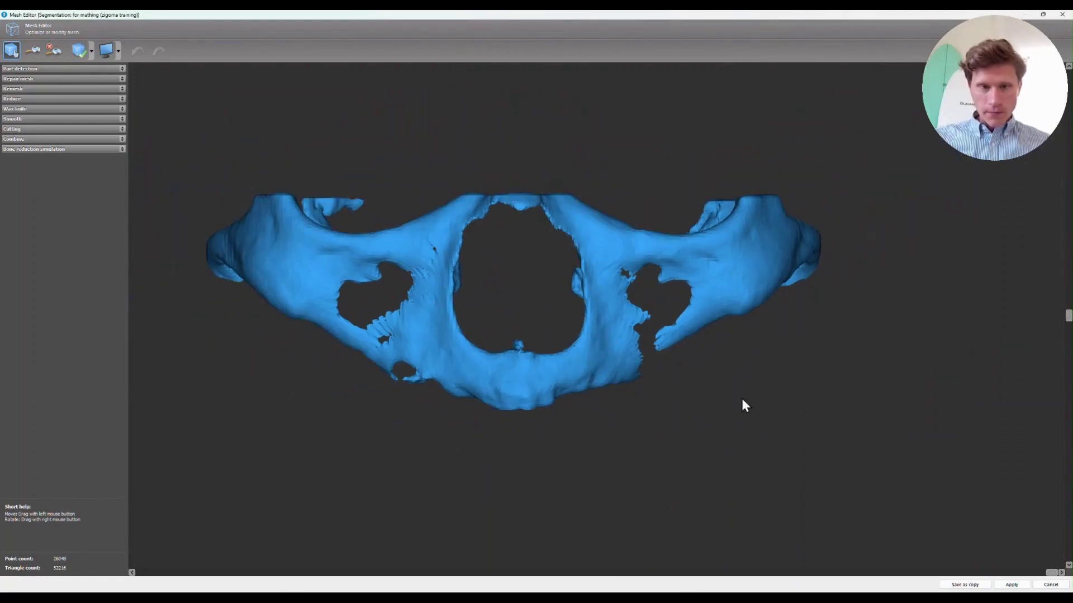
{"action": "right_click_drag", "start_coordinate": [1054, 315], "coordinate": [1039, 99]}
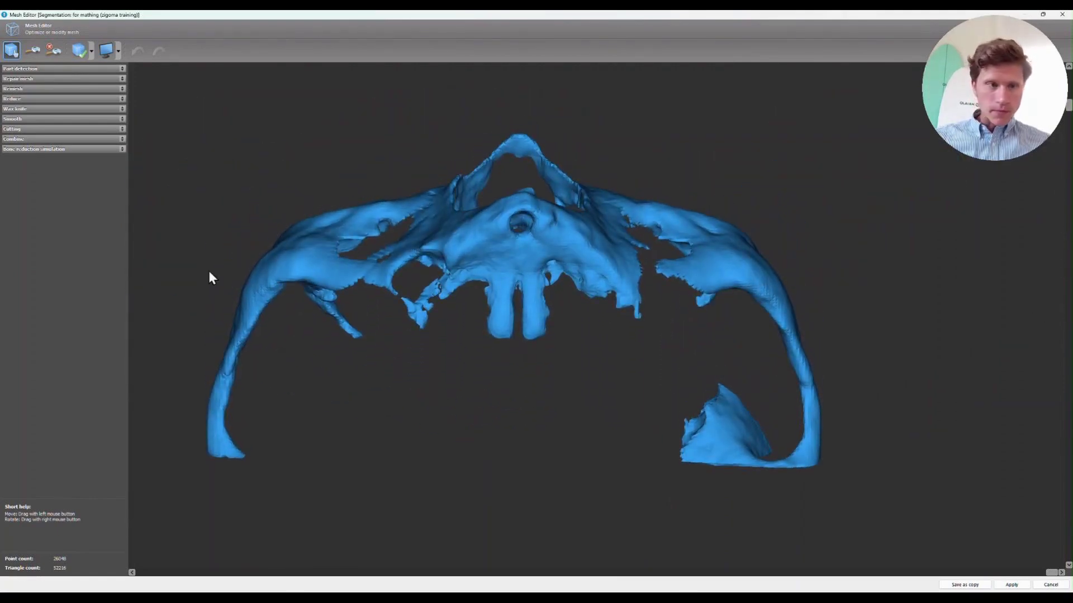
Step: Combine the mesh with the AI Maxilla object using Merge mesh and apply the edit to the model
{"action": "left_click", "coordinate": [77, 140]}
{"action": "left_click", "coordinate": [72, 153]}
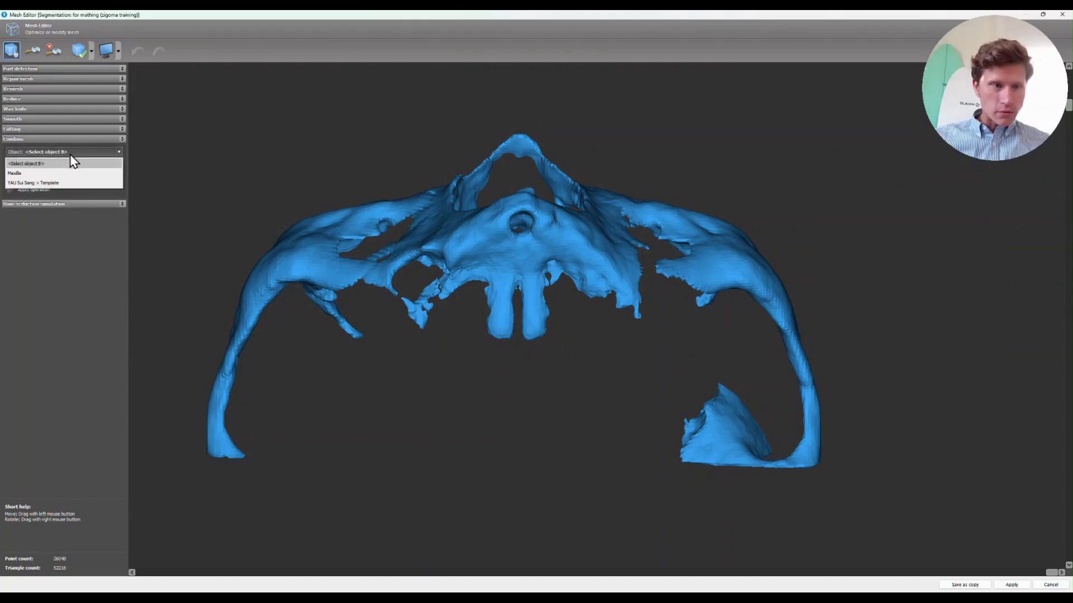
{"action": "left_click", "coordinate": [59, 173]}
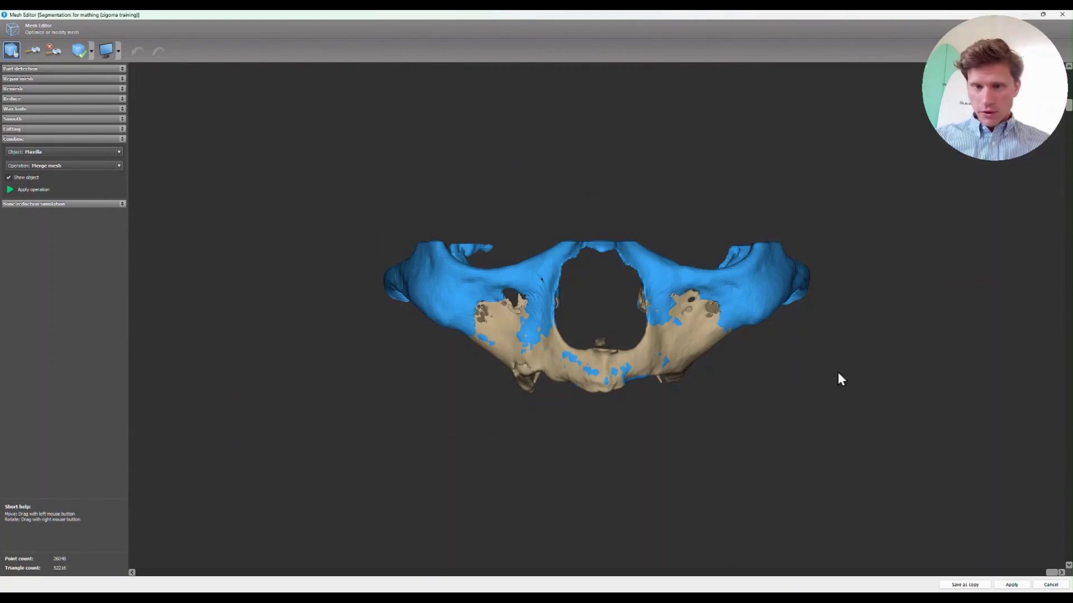
{"action": "right_click_drag", "start_coordinate": [794, 490], "coordinate": [527, 180]}
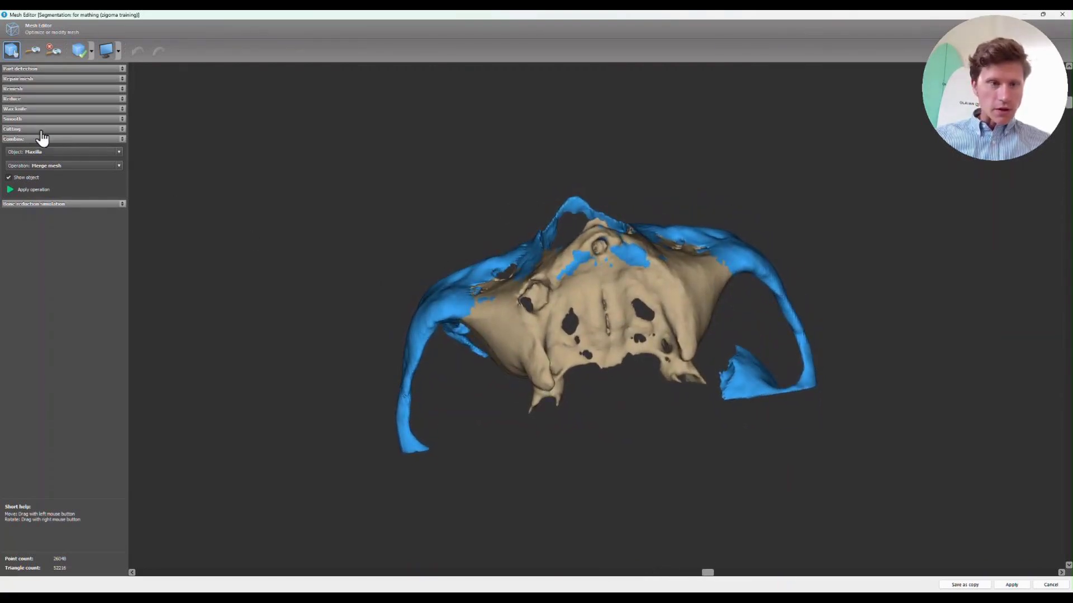
{"action": "left_click", "coordinate": [38, 195]}
{"action": "right_click_drag", "start_coordinate": [855, 271], "coordinate": [940, 520]}
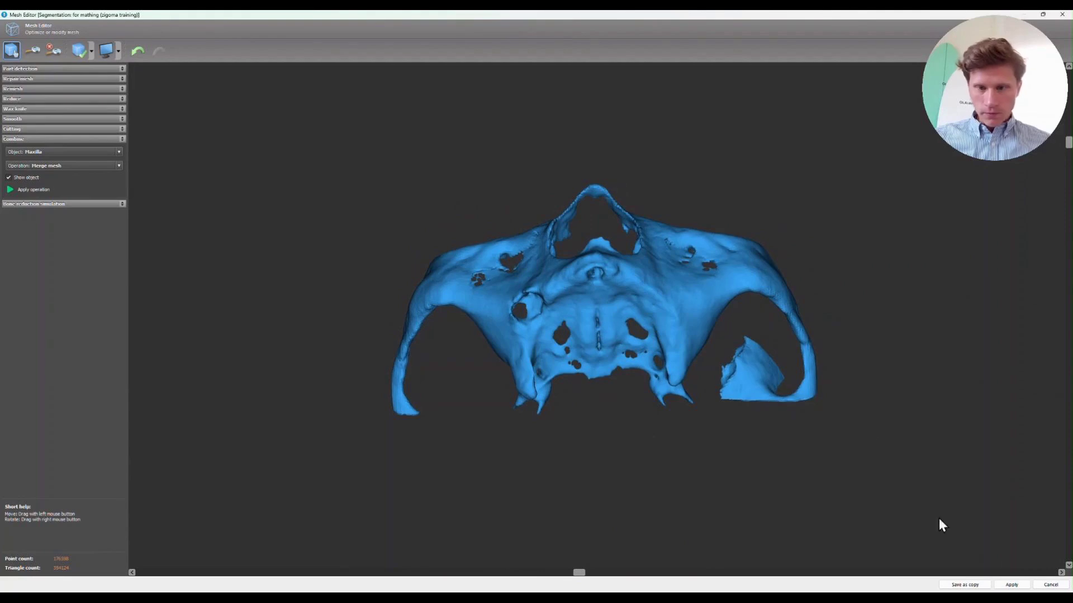
{"action": "left_click", "coordinate": [1011, 585]}
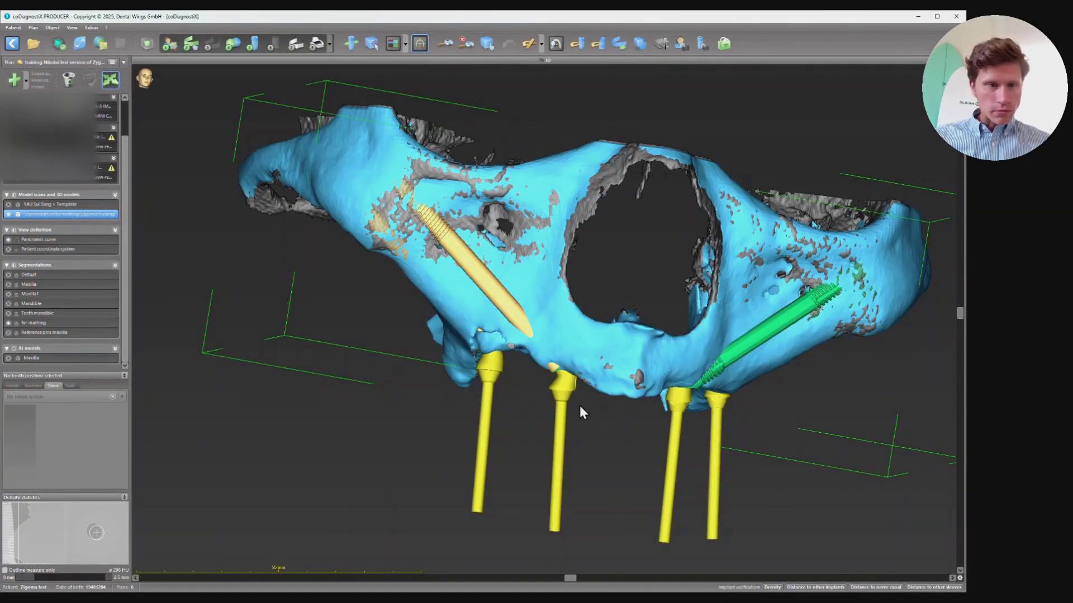
Step: Hide the "for mathing" segmentation and turn the merged model to inspect it with the implants
{"action": "left_click", "coordinate": [8, 323]}
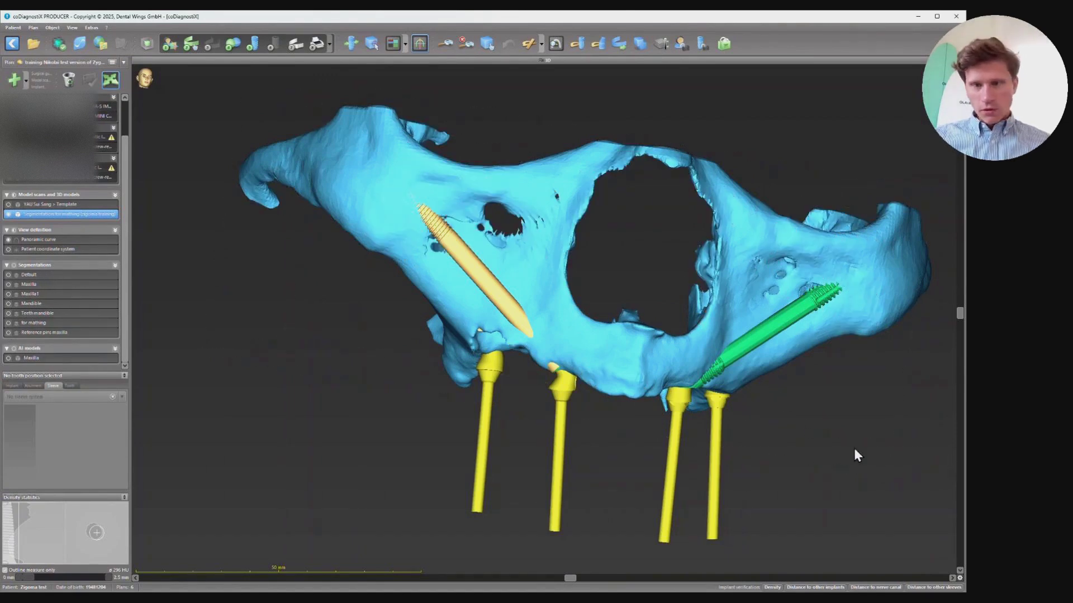
{"action": "left_click", "coordinate": [486, 45]}
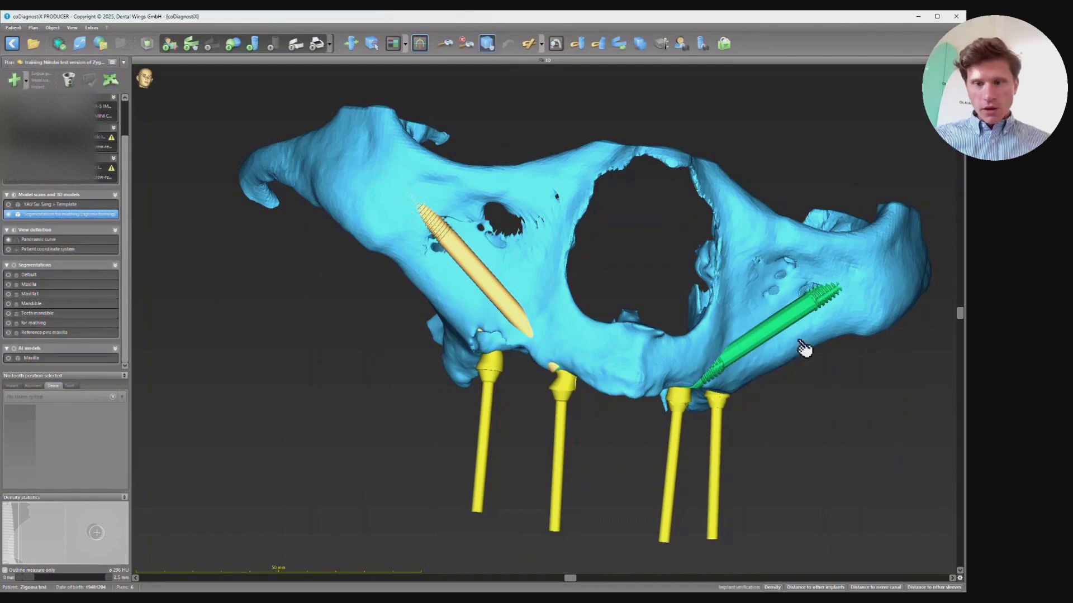
{"action": "left_click_drag", "start_coordinate": [807, 352], "coordinate": [721, 284]}
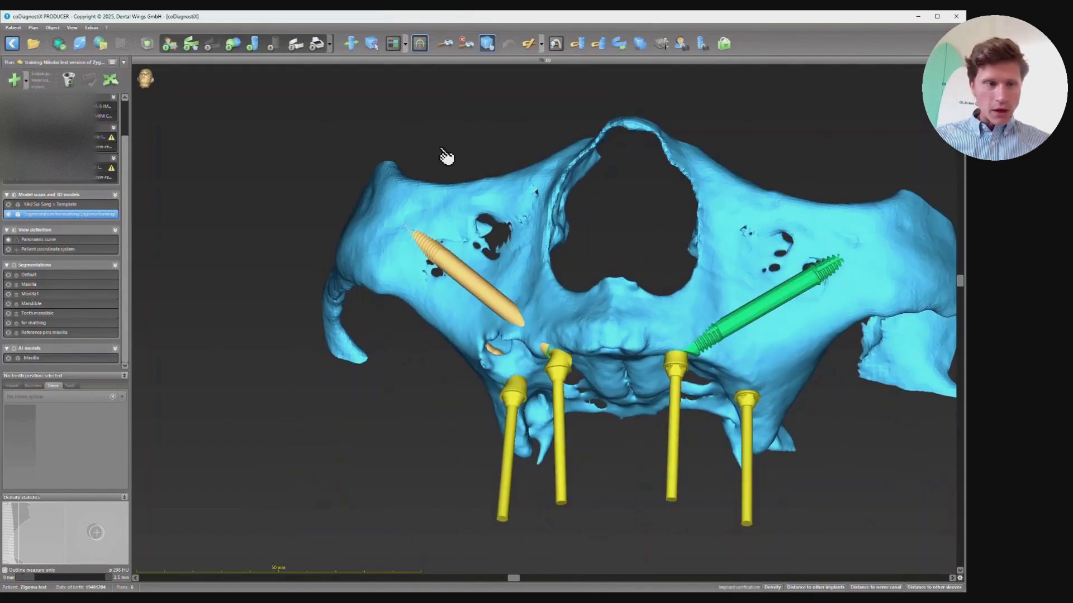
Step: Set the merged model's object color to Bone and check it from below
{"action": "right_click", "coordinate": [101, 215]}
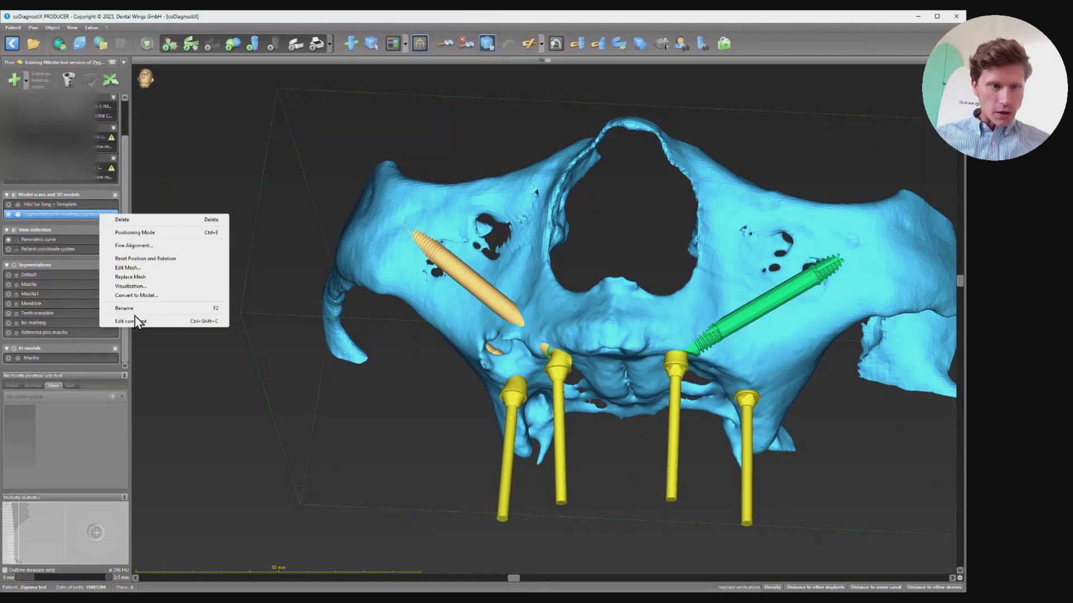
{"action": "left_click", "coordinate": [146, 287]}
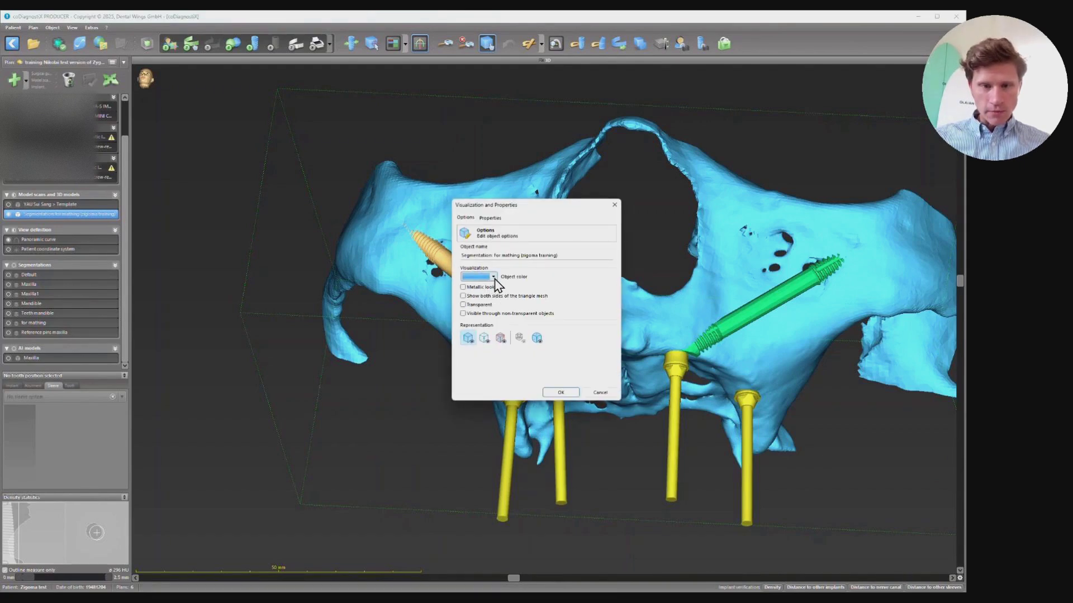
{"action": "left_click", "coordinate": [494, 278]}
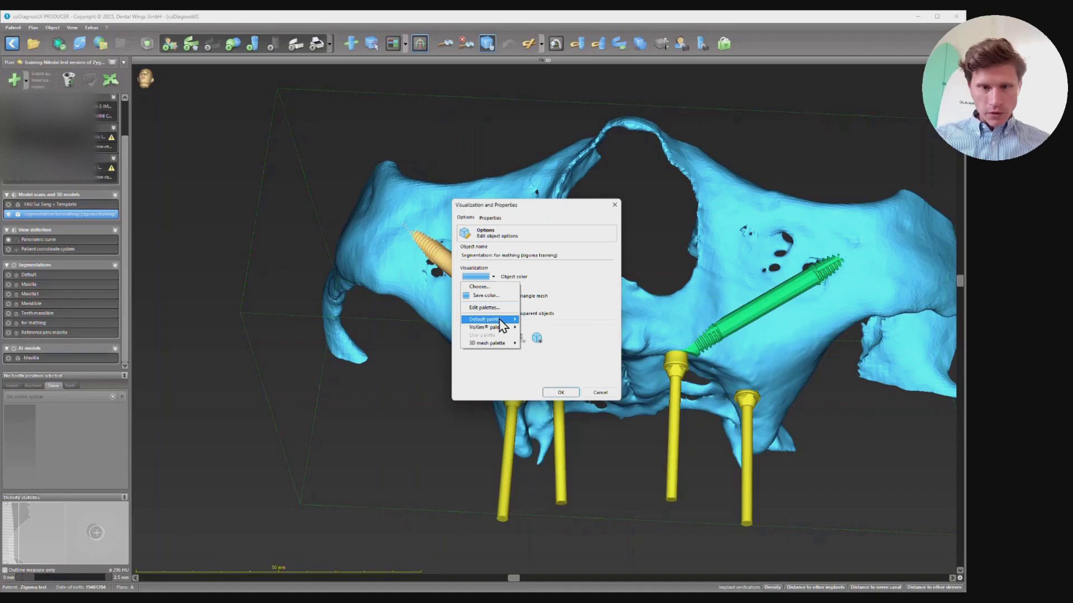
{"action": "mouse_move", "coordinate": [504, 330]}
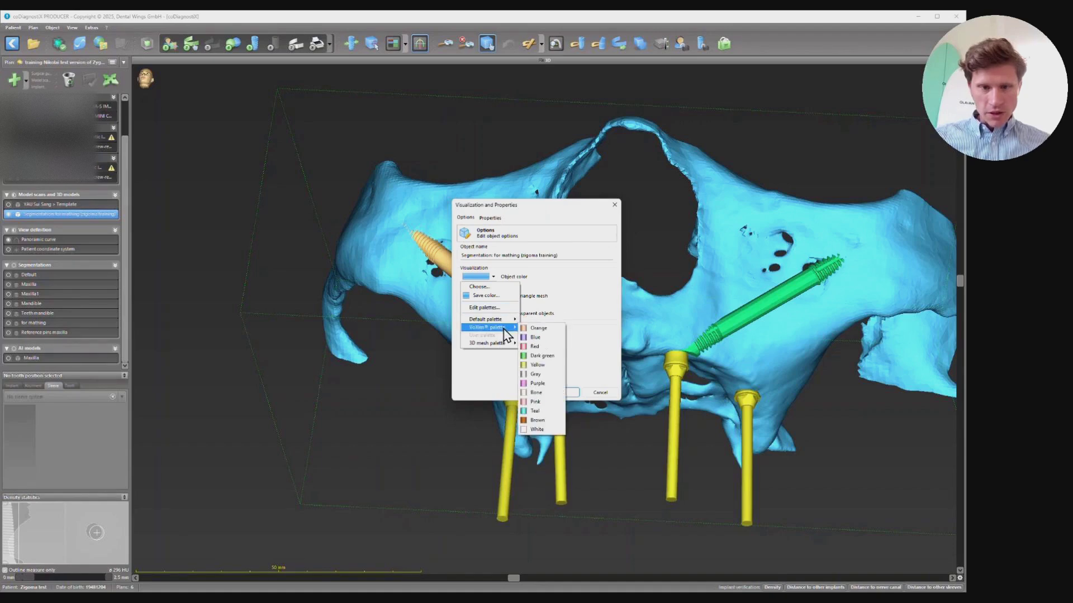
{"action": "left_click", "coordinate": [541, 392]}
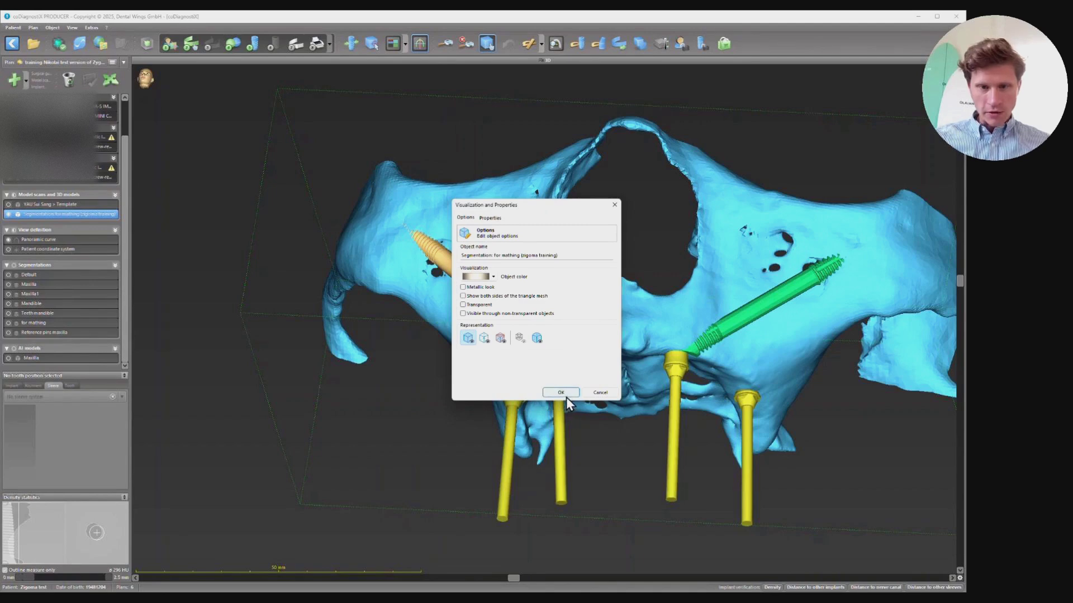
{"action": "left_click", "coordinate": [561, 393]}
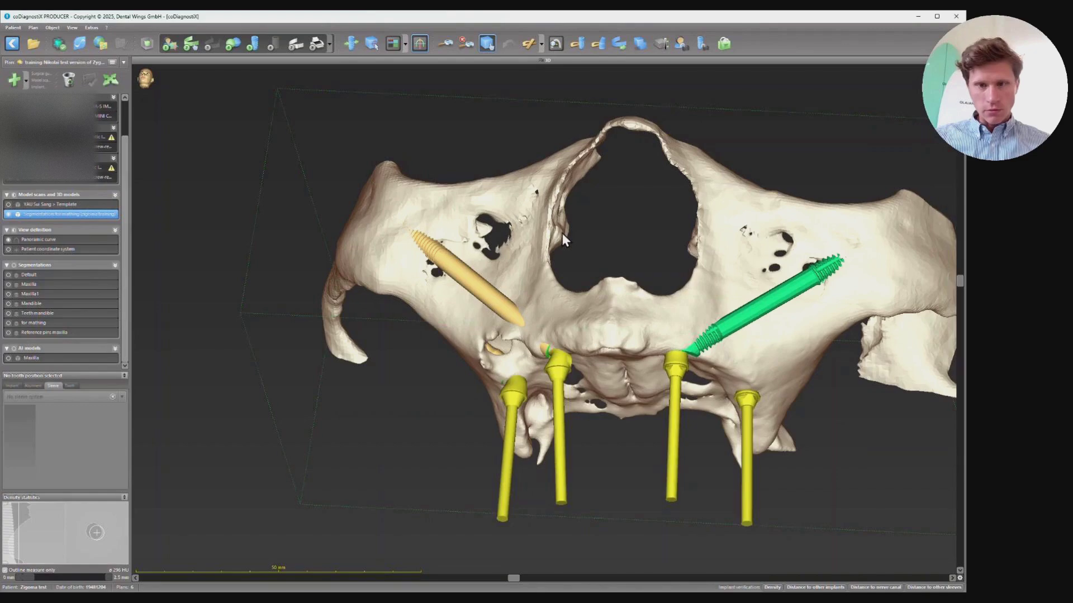
{"action": "left_click_drag", "start_coordinate": [462, 163], "coordinate": [488, 68]}
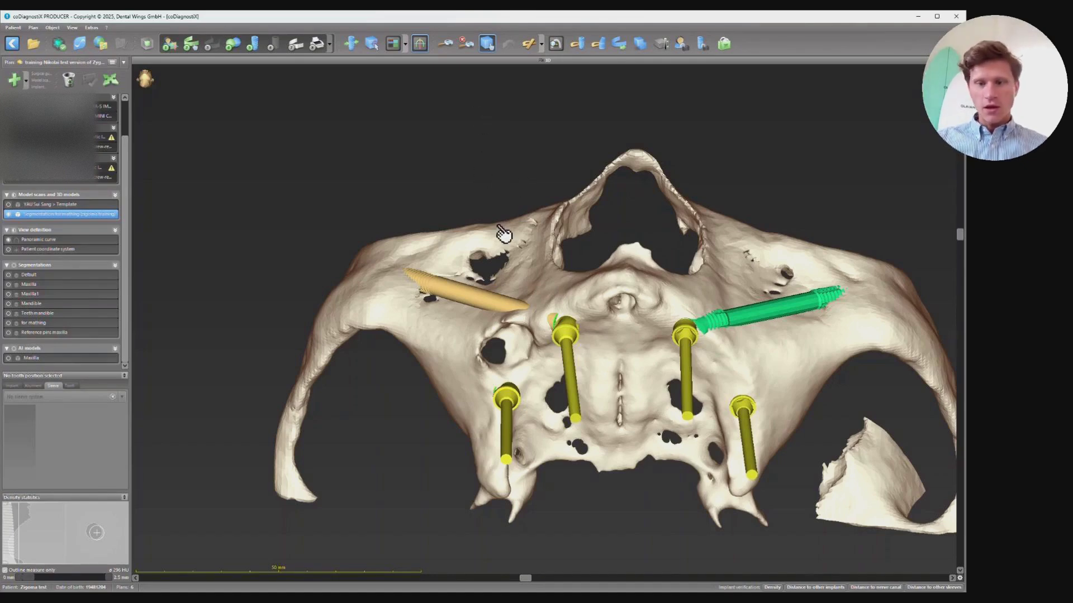
Step: Start a new custom sleeve system preset and accept the third-party product terms
{"action": "left_click", "coordinate": [92, 28]}
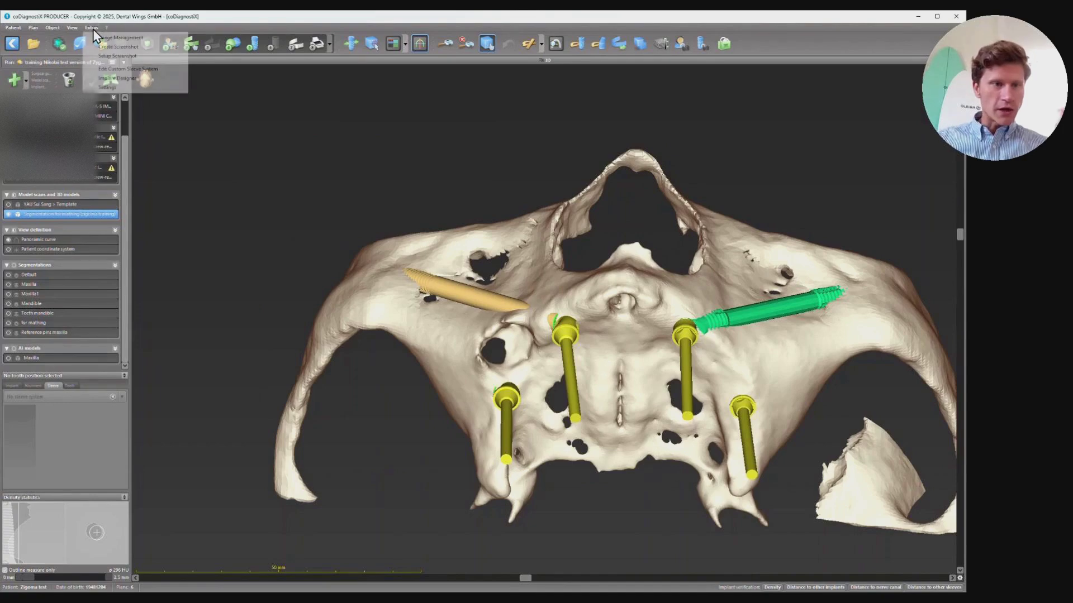
{"action": "left_click", "coordinate": [129, 78]}
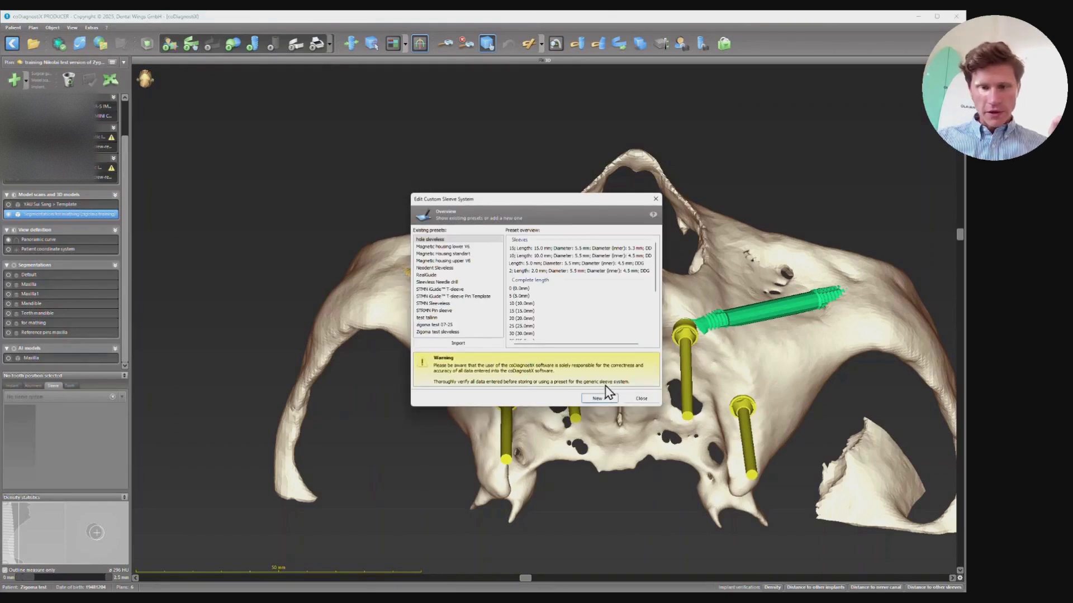
{"action": "left_click", "coordinate": [599, 399]}
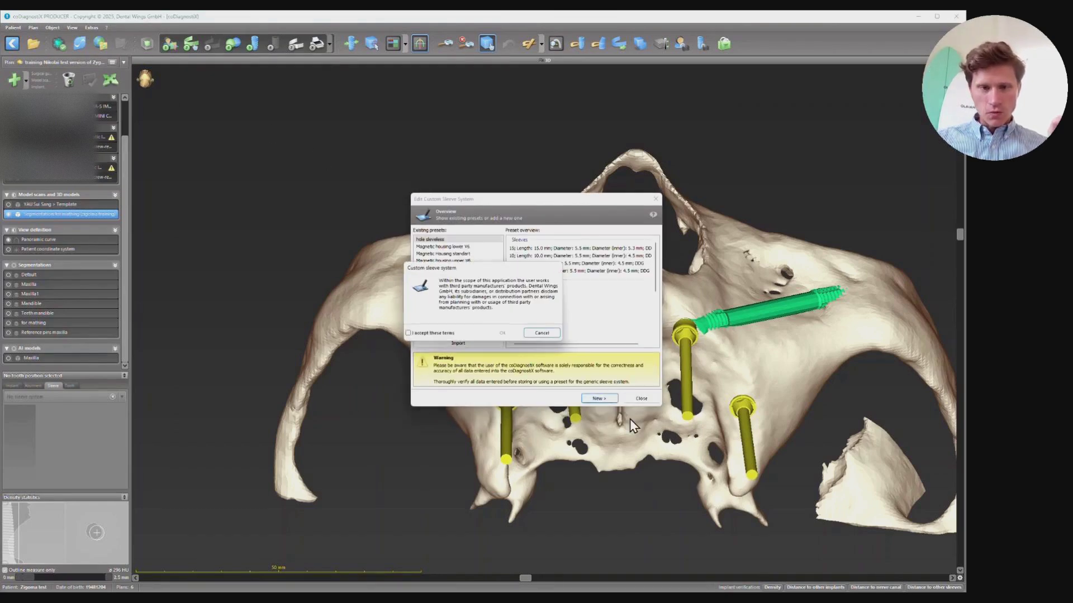
{"action": "left_click", "coordinate": [424, 334]}
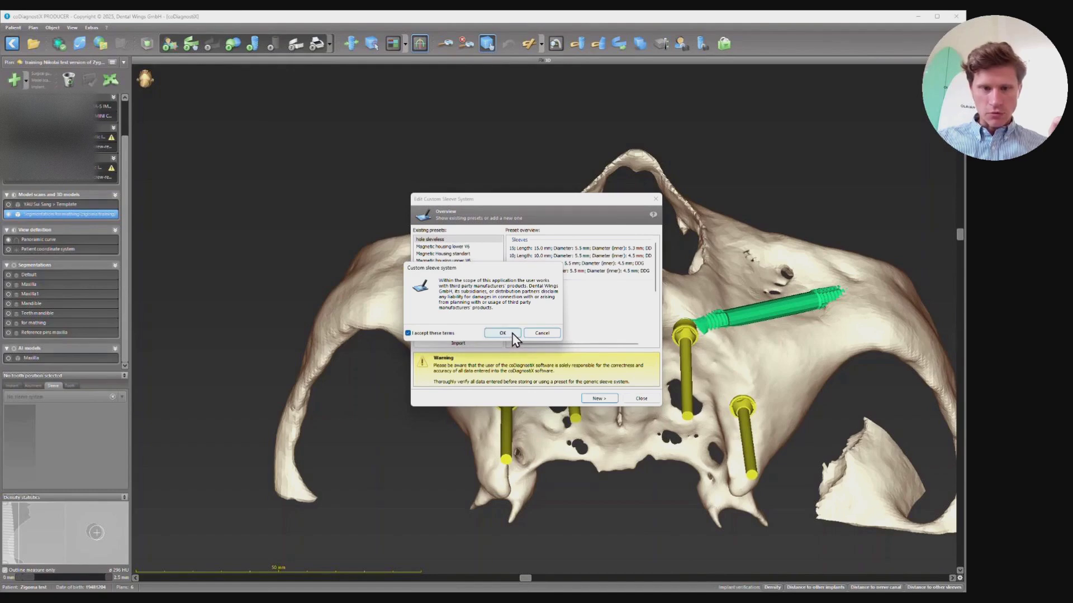
{"action": "left_click", "coordinate": [503, 333]}
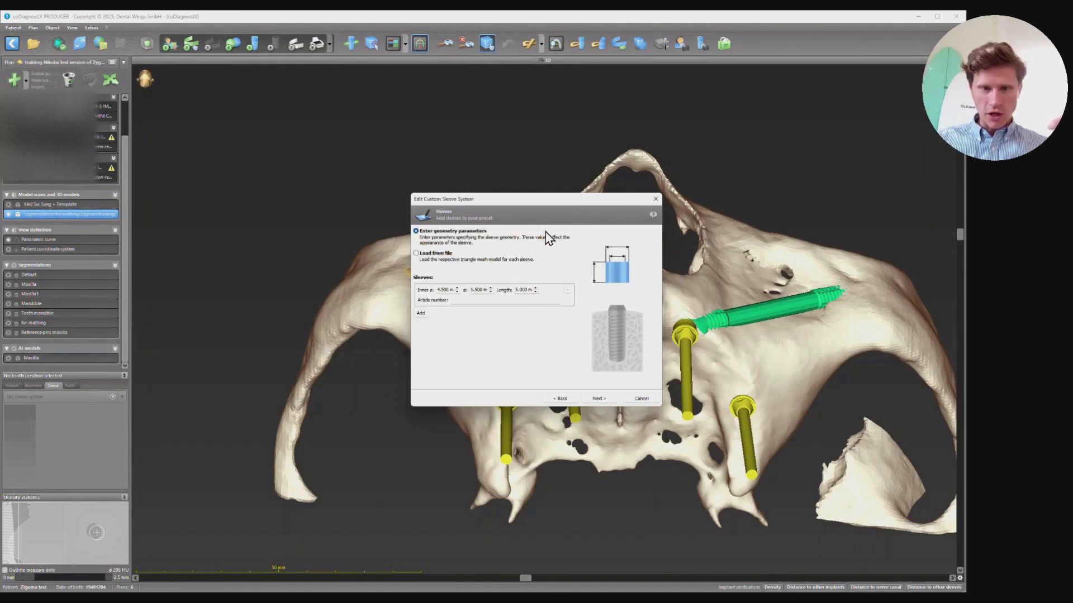
Step: Define the preset's sleeve geometry with a 5.0 mm outer diameter and 8.0 mm length, keeping the 4.5 mm inner diameter
{"action": "left_click", "coordinate": [491, 293]}
{"action": "left_click", "coordinate": [491, 293]}
{"action": "left_click", "coordinate": [492, 293]}
{"action": "left_click", "coordinate": [491, 294]}
{"action": "left_click", "coordinate": [491, 293]}
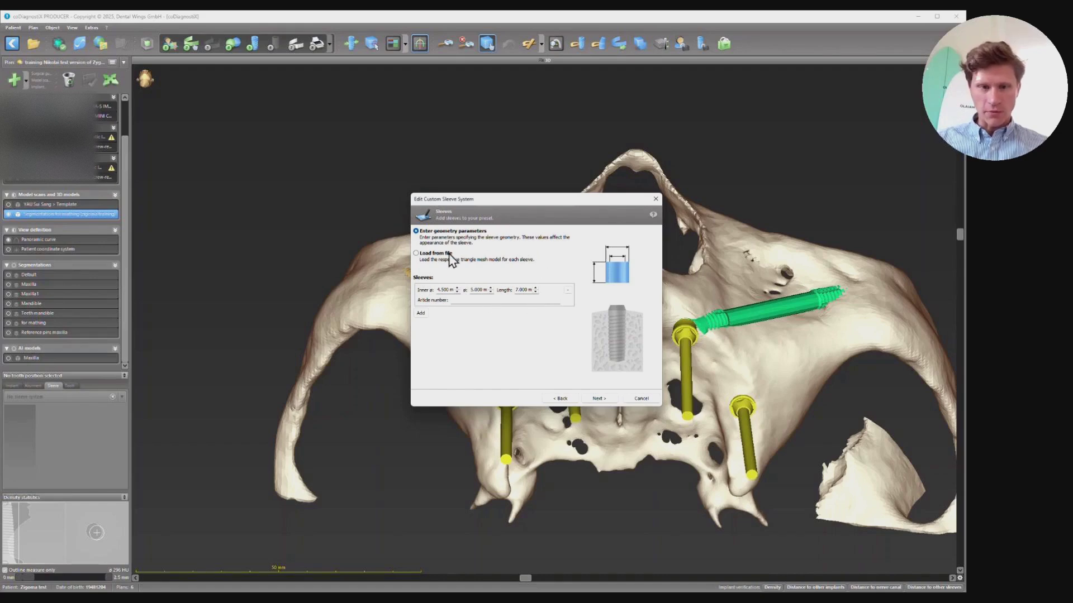
{"action": "left_click", "coordinate": [598, 399]}
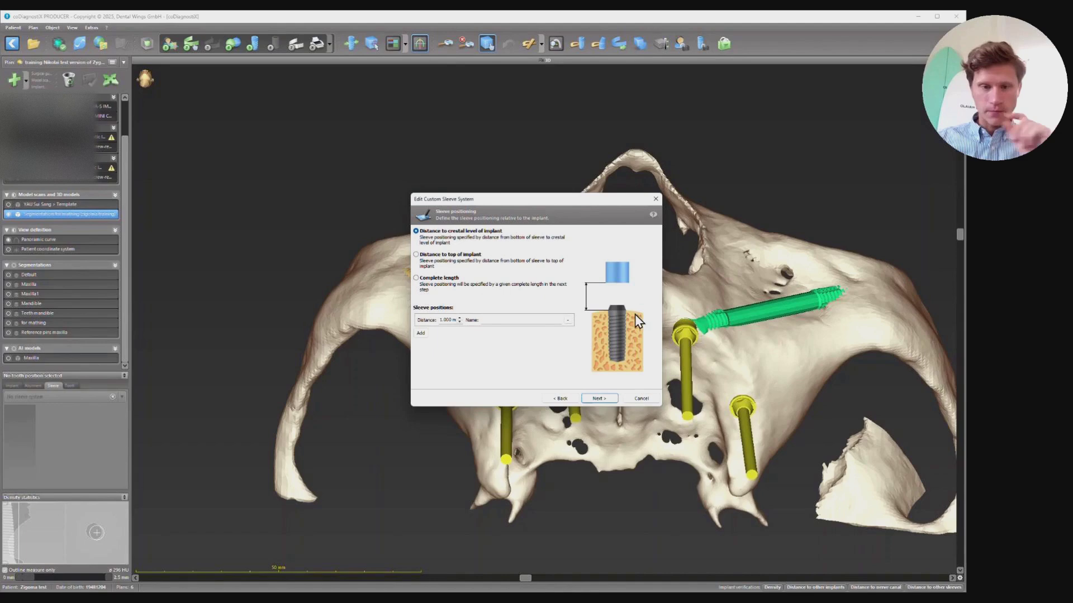
{"action": "left_click", "coordinate": [560, 399]}
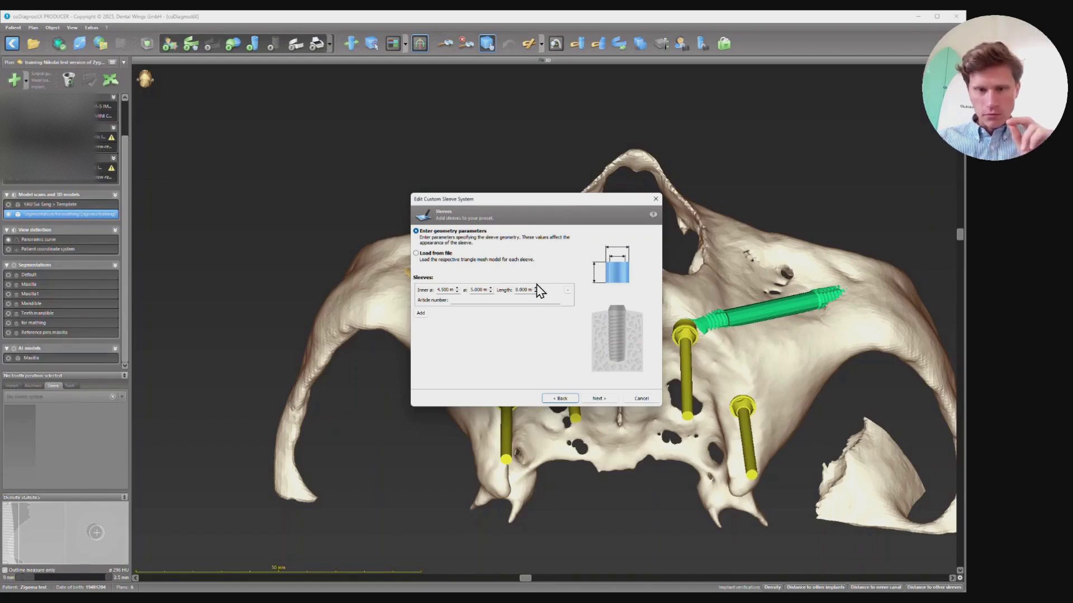
{"action": "left_click", "coordinate": [601, 399]}
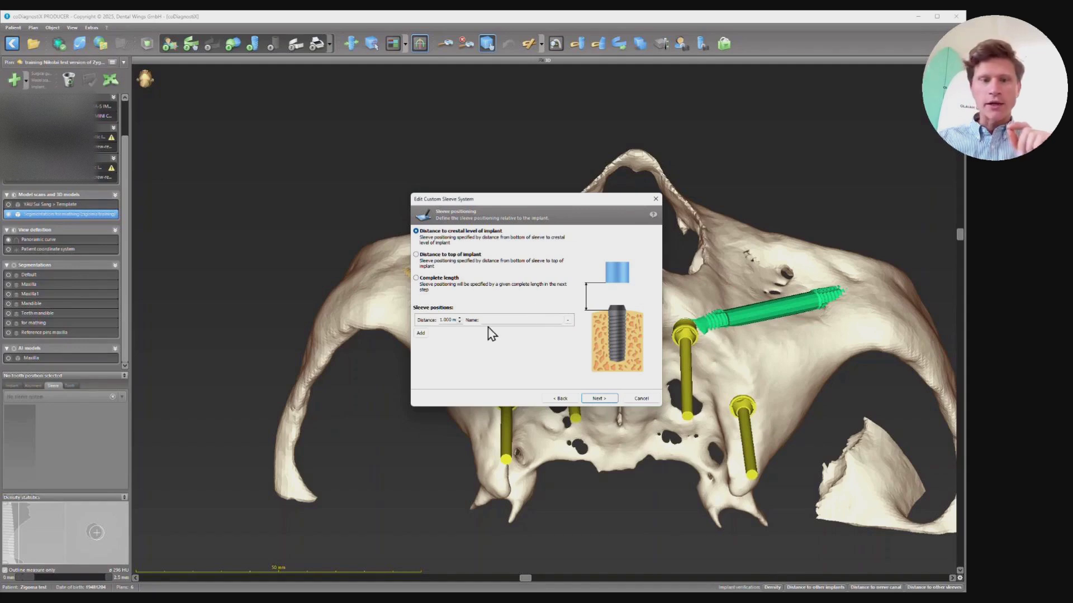
Step: Define sleeve positions by distance to the implant's crestal level at 0, 3, 5 and 7 mm, naming them 0, 3, 5 and 7
{"action": "left_click", "coordinate": [459, 322]}
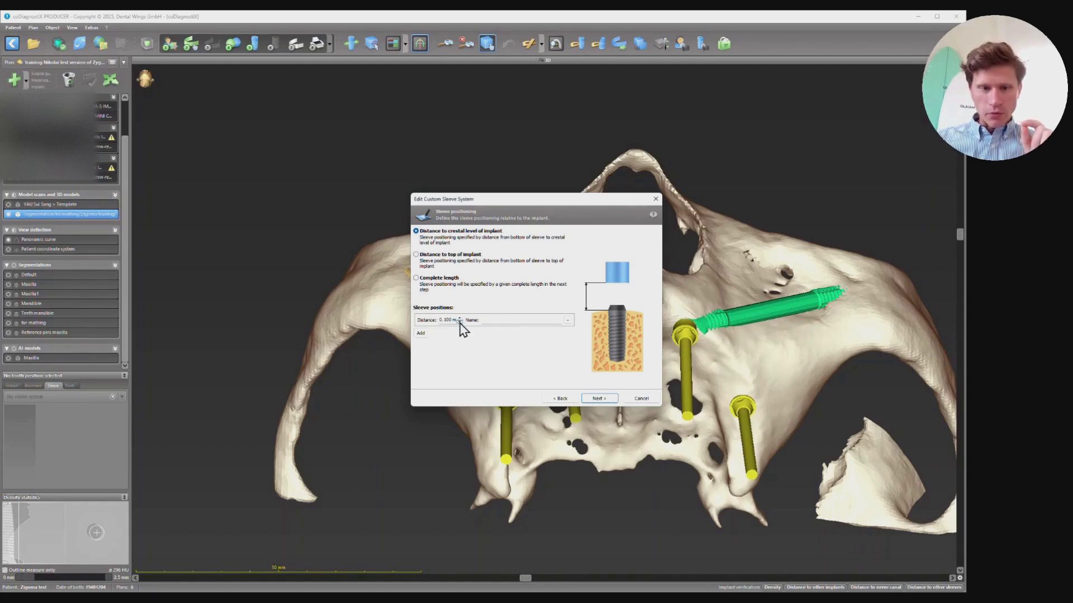
{"action": "left_click", "coordinate": [459, 322]}
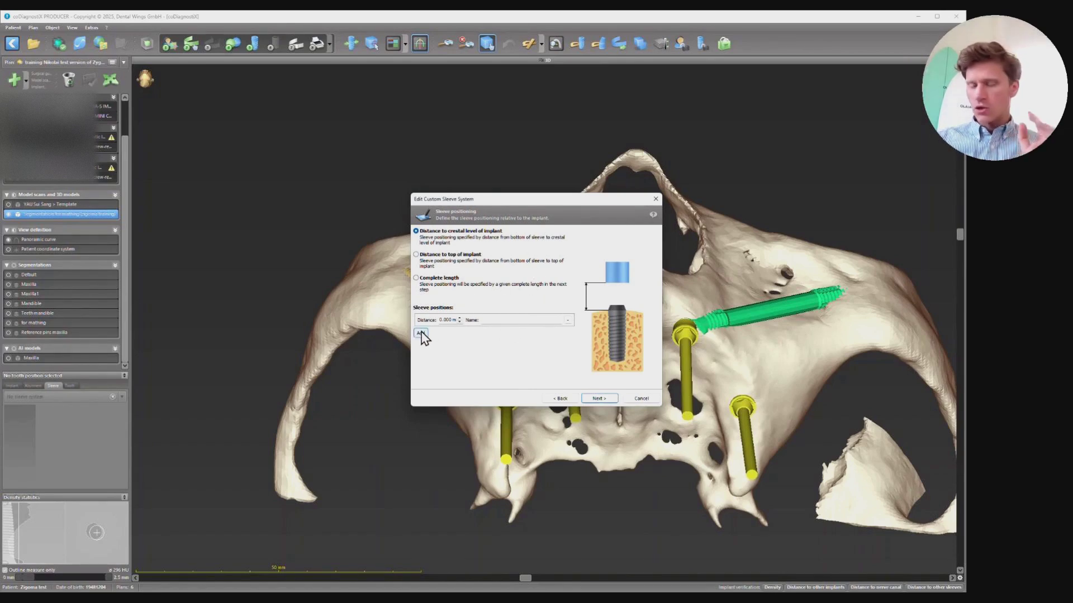
{"action": "left_click", "coordinate": [504, 320]}
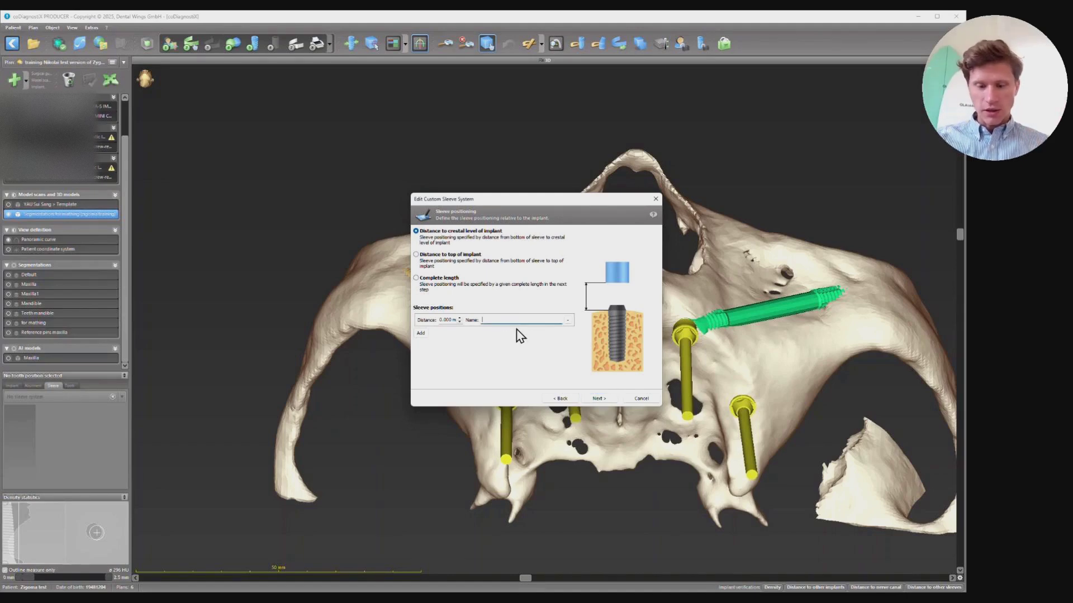
{"action": "type", "text": "0"}
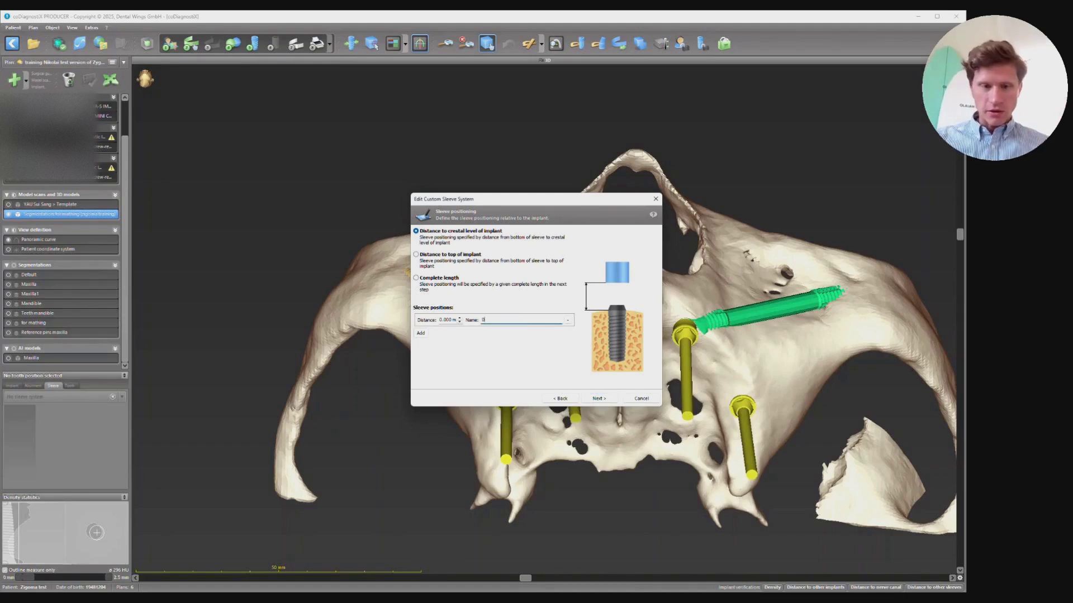
{"action": "left_click", "coordinate": [420, 333]}
{"action": "left_click", "coordinate": [503, 334]}
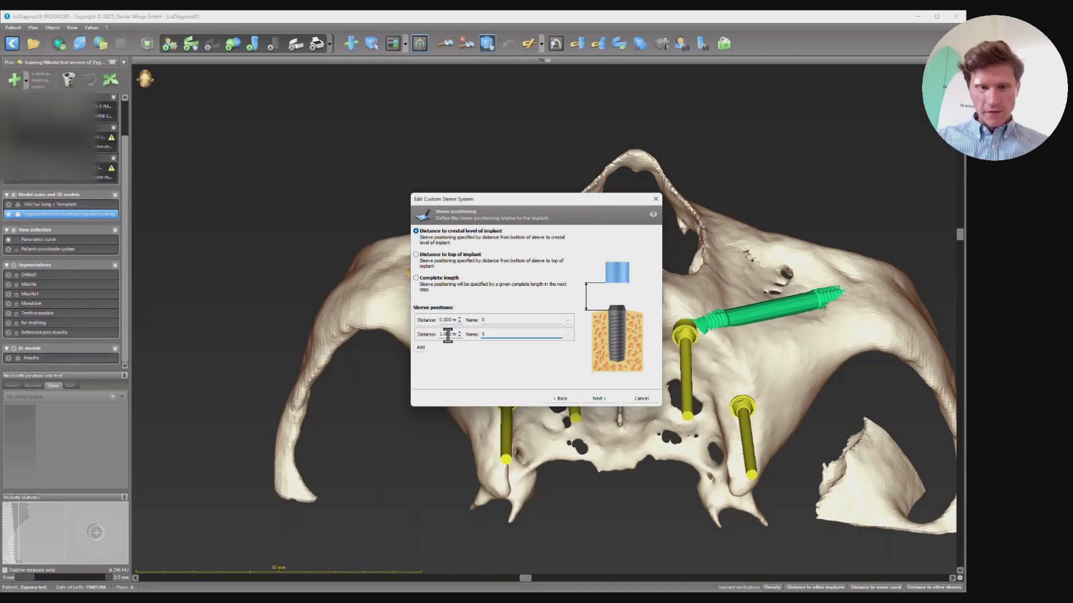
{"action": "type", "text": "5"}
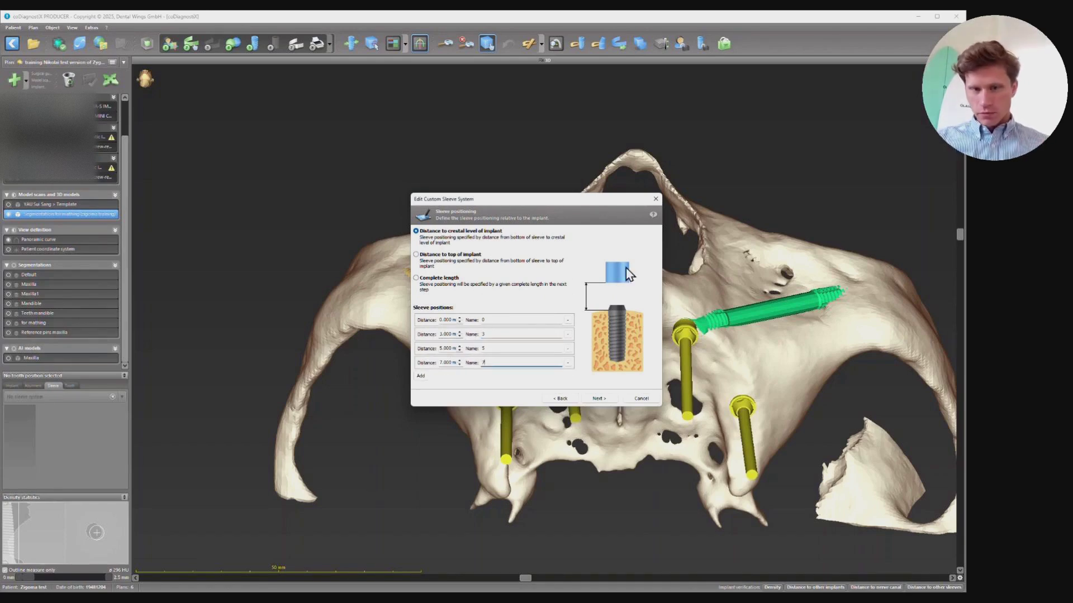
{"action": "left_click", "coordinate": [602, 397]}
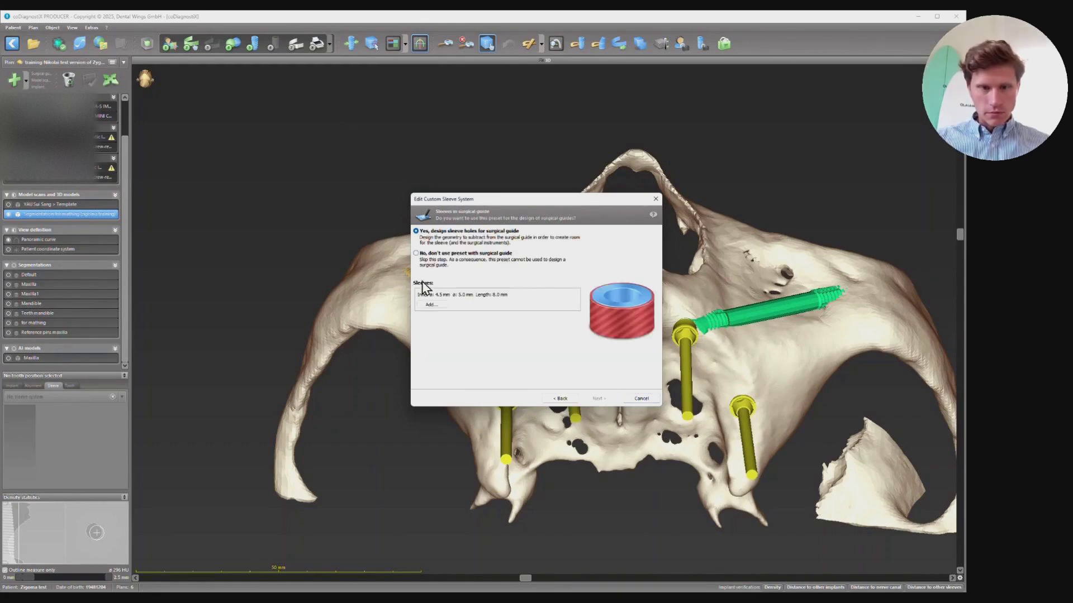
Step: Add a surgical guide sleeve hole for the 8 mm sleeve using the default segments and continue to the preset summary
{"action": "left_click", "coordinate": [429, 305]}
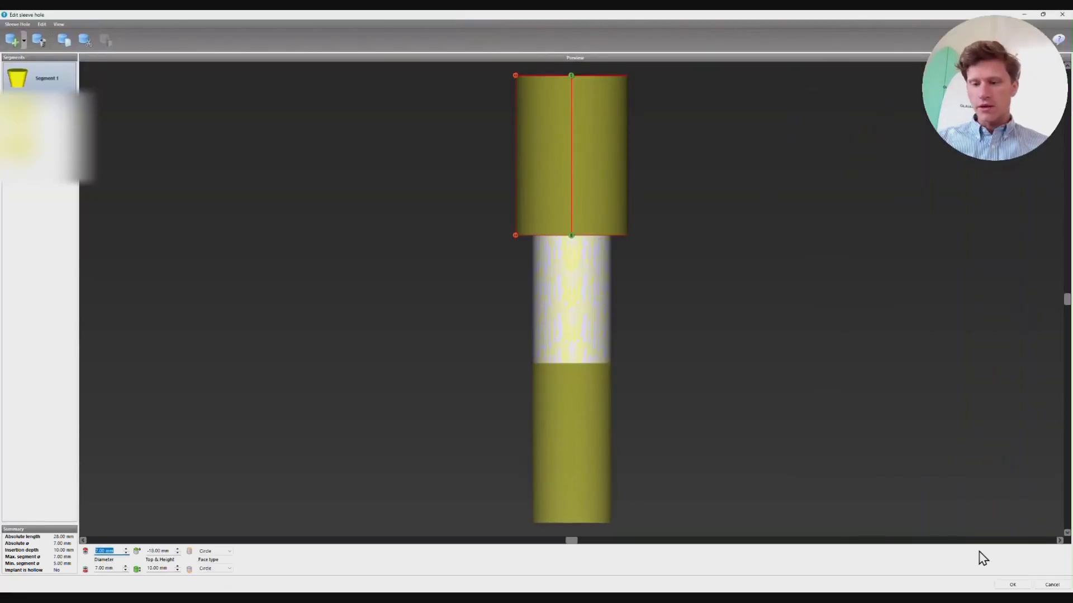
{"action": "left_click", "coordinate": [1012, 585]}
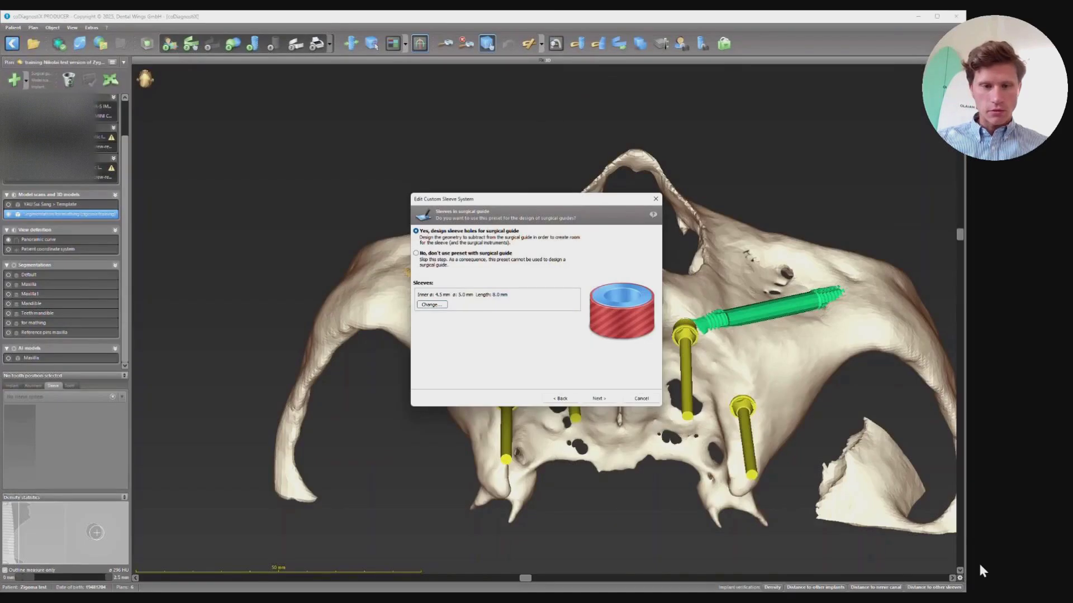
{"action": "left_click", "coordinate": [598, 399]}
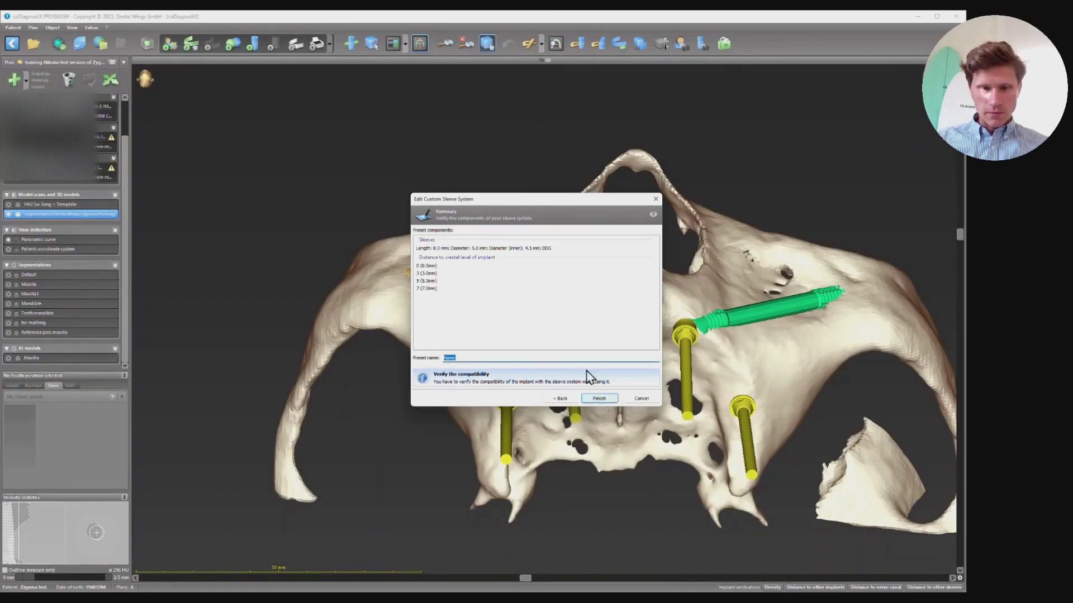
Step: Name the preset "training zigoma", save it and close the custom sleeve system editor
{"action": "type", "text": "training "}
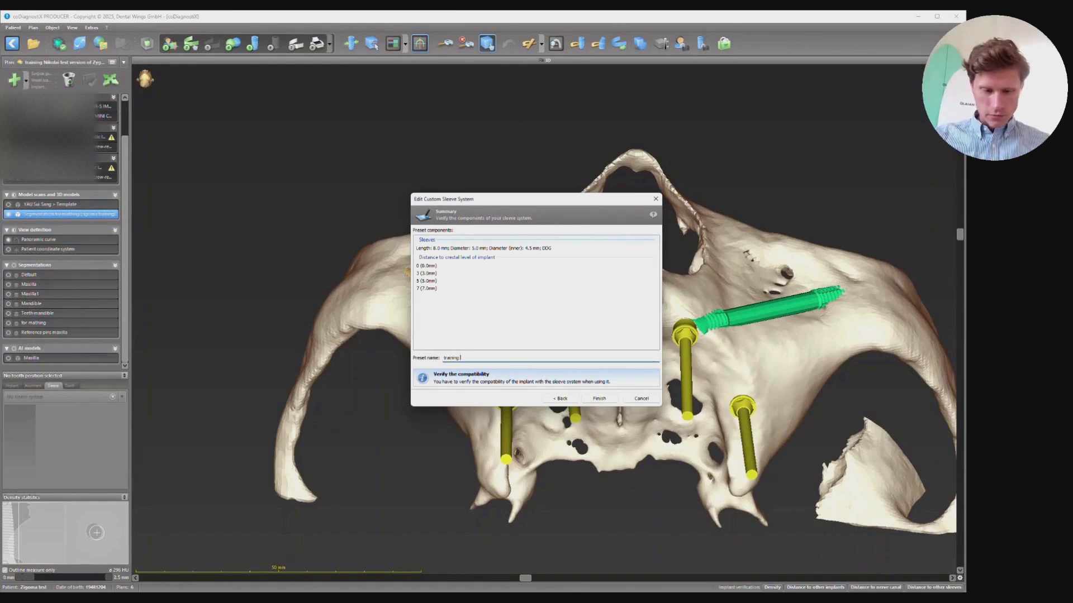
{"action": "type", "text": "zigoma"}
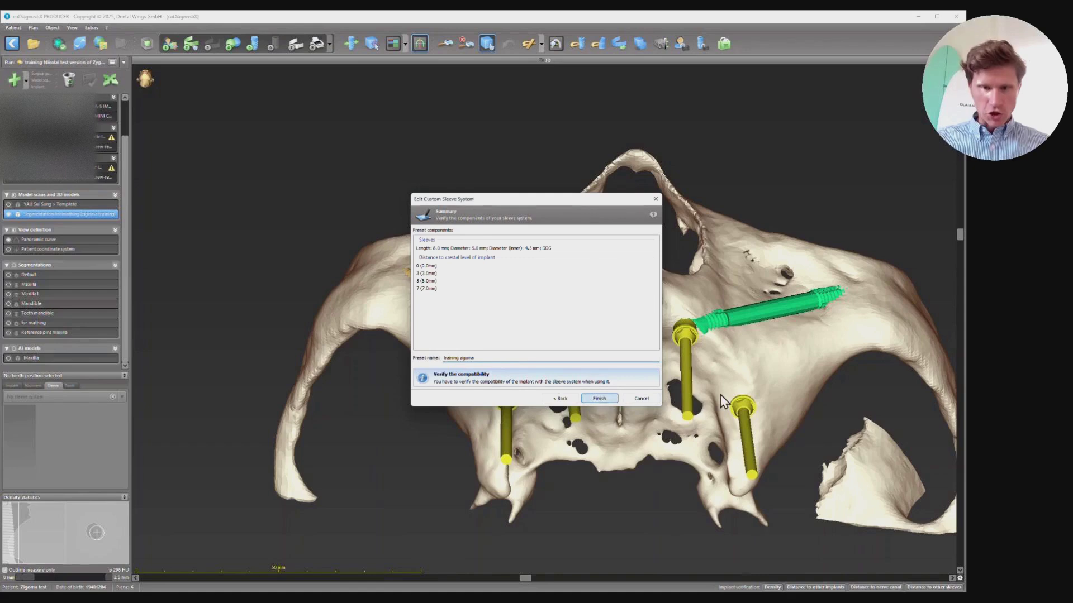
{"action": "key", "text": "Return"}
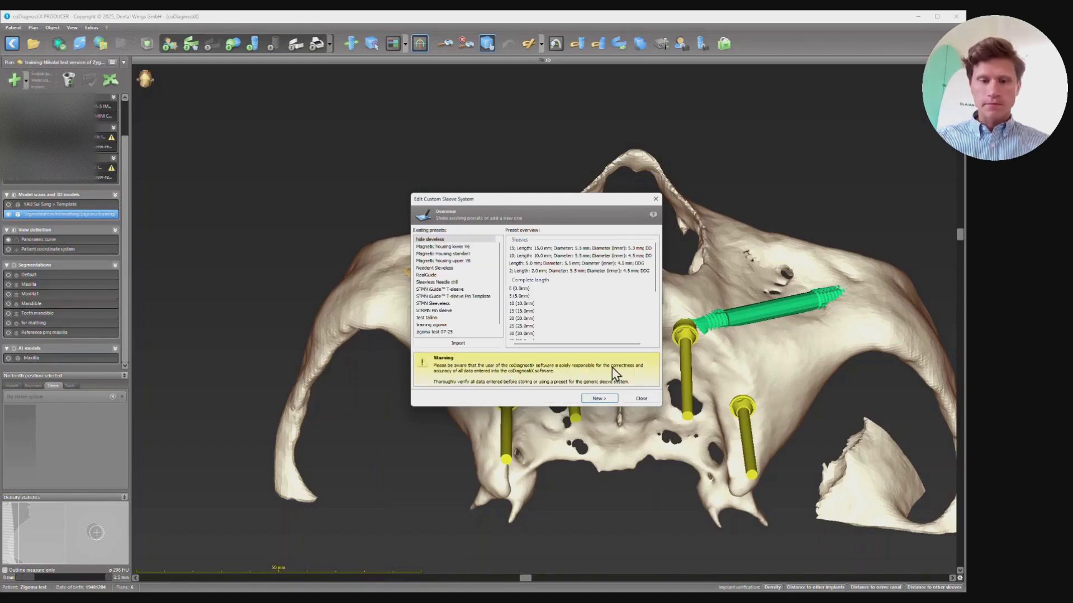
{"action": "left_click", "coordinate": [641, 399]}
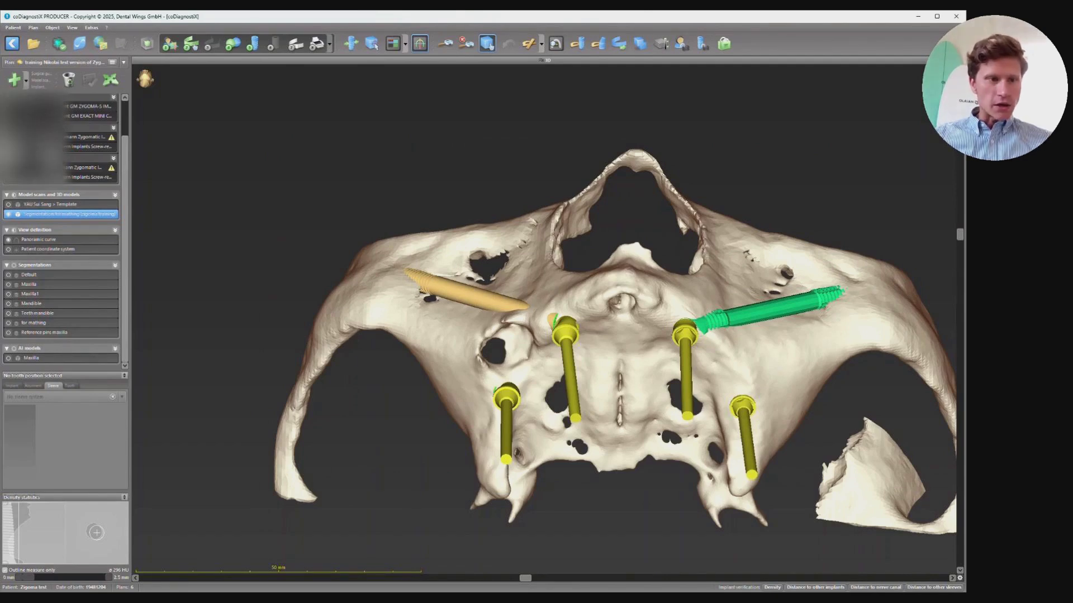
Step: Assign the custom sleeve preset "training zigoma" to the implant at position 26 and set its distance to crestal level to 3 mm
{"action": "left_click", "coordinate": [73, 165]}
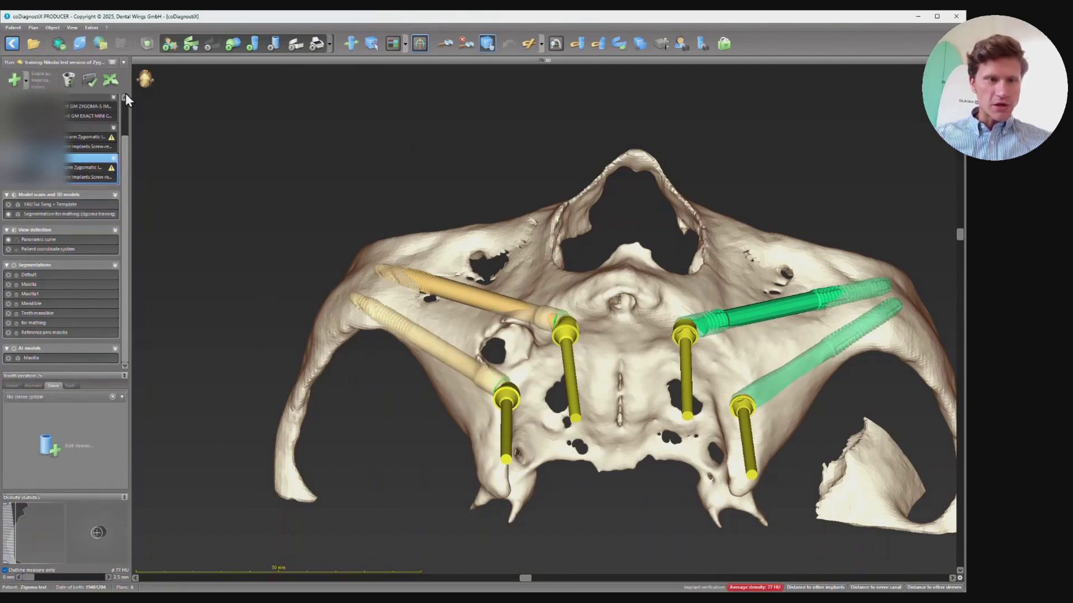
{"action": "left_click", "coordinate": [274, 44]}
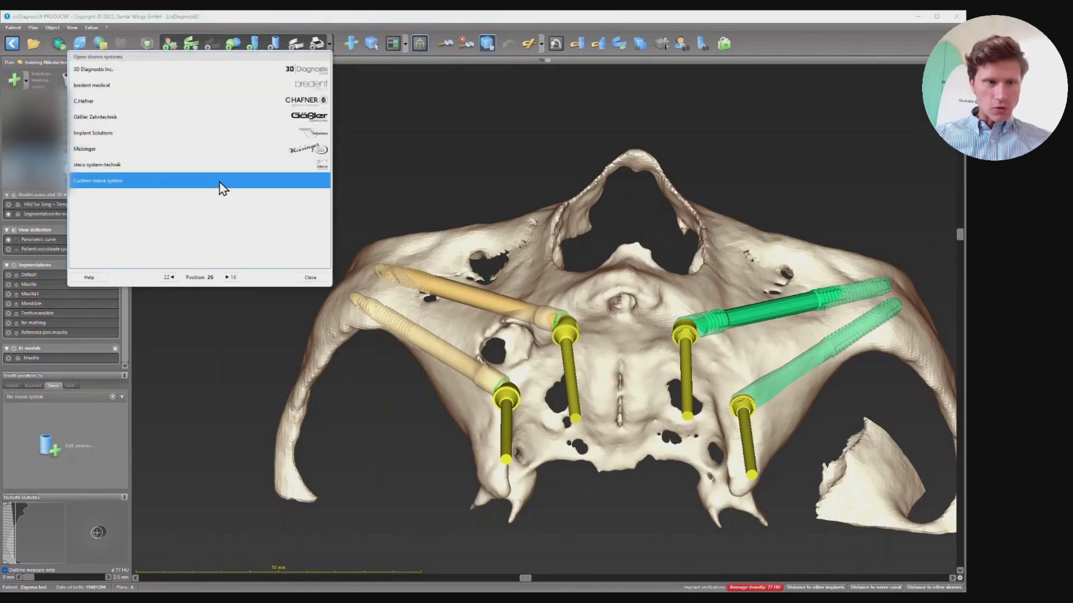
{"action": "left_click", "coordinate": [220, 182]}
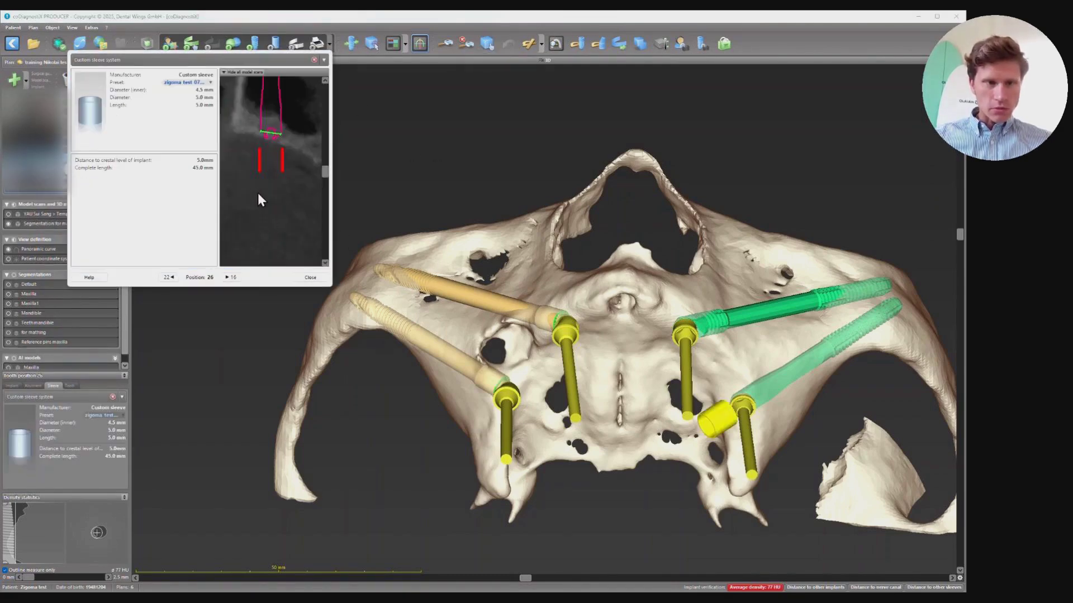
{"action": "left_click", "coordinate": [190, 82]}
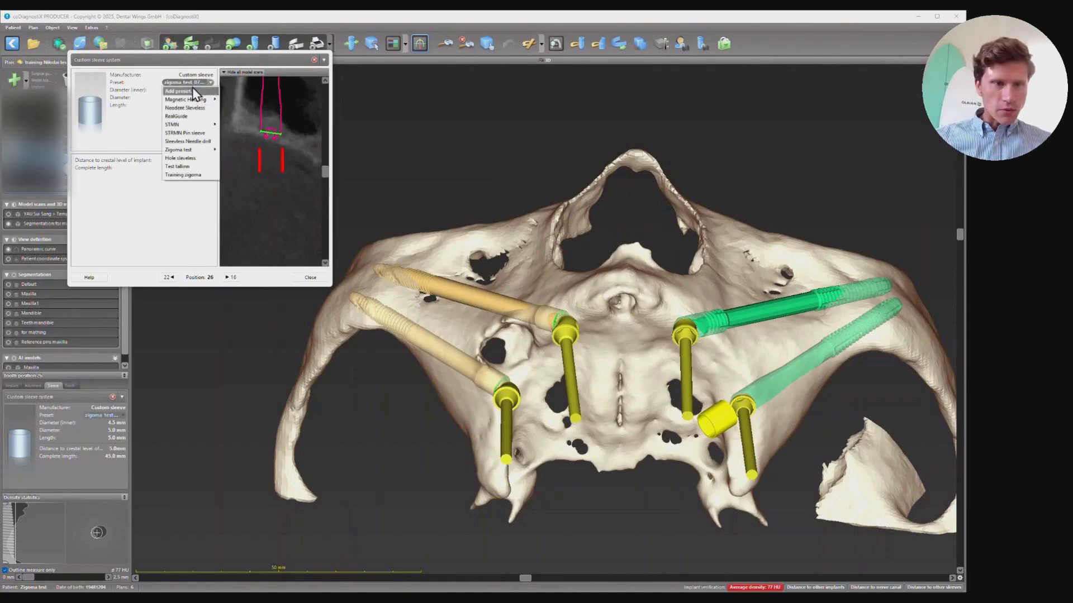
{"action": "left_click", "coordinate": [191, 176]}
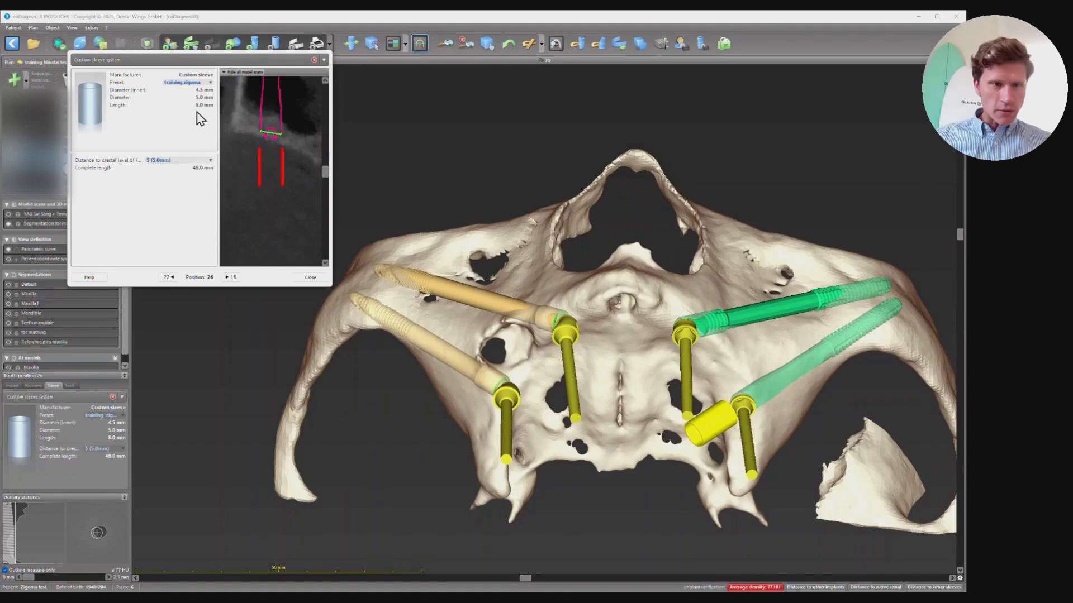
{"action": "left_click", "coordinate": [196, 161]}
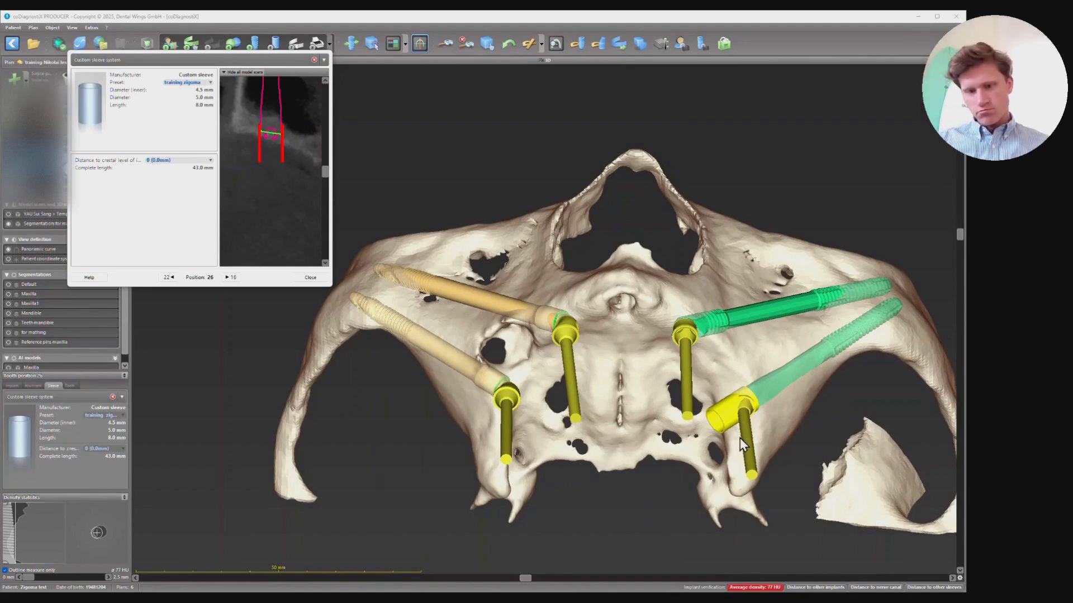
{"action": "left_click_drag", "start_coordinate": [282, 139], "coordinate": [283, 156]}
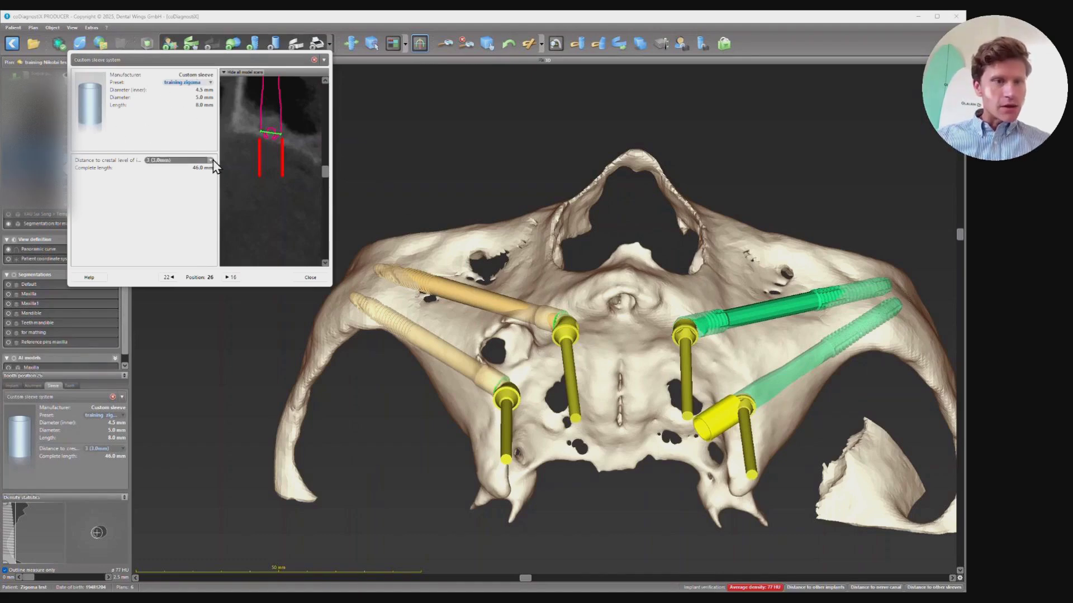
Step: Add the "training zigoma" custom sleeve at position 16 with a 0 mm distance to crestal level, and check the other implant positions
{"action": "left_click", "coordinate": [230, 278]}
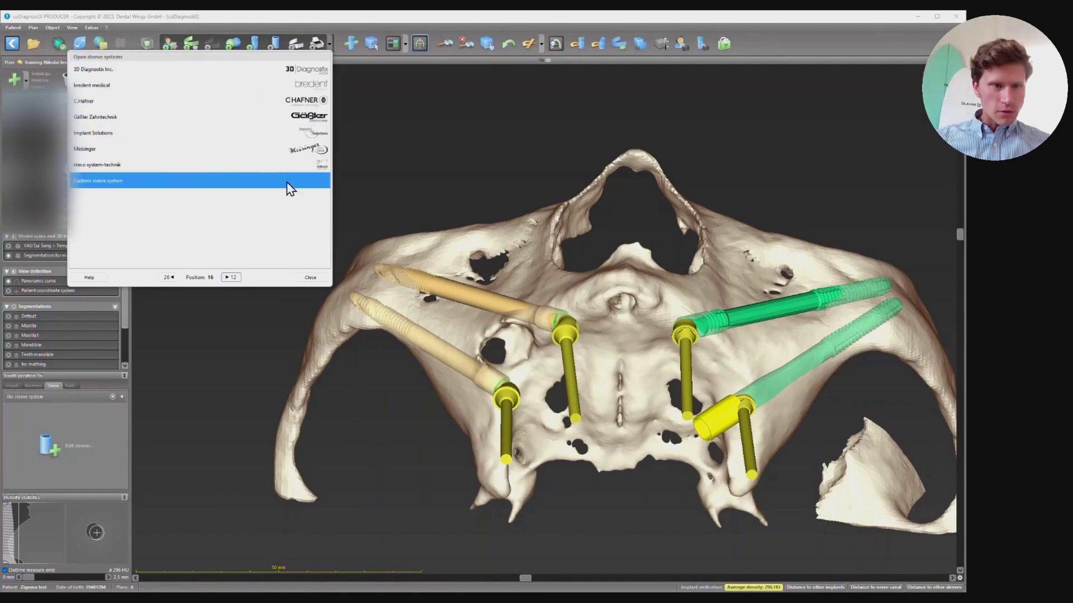
{"action": "left_click", "coordinate": [290, 188]}
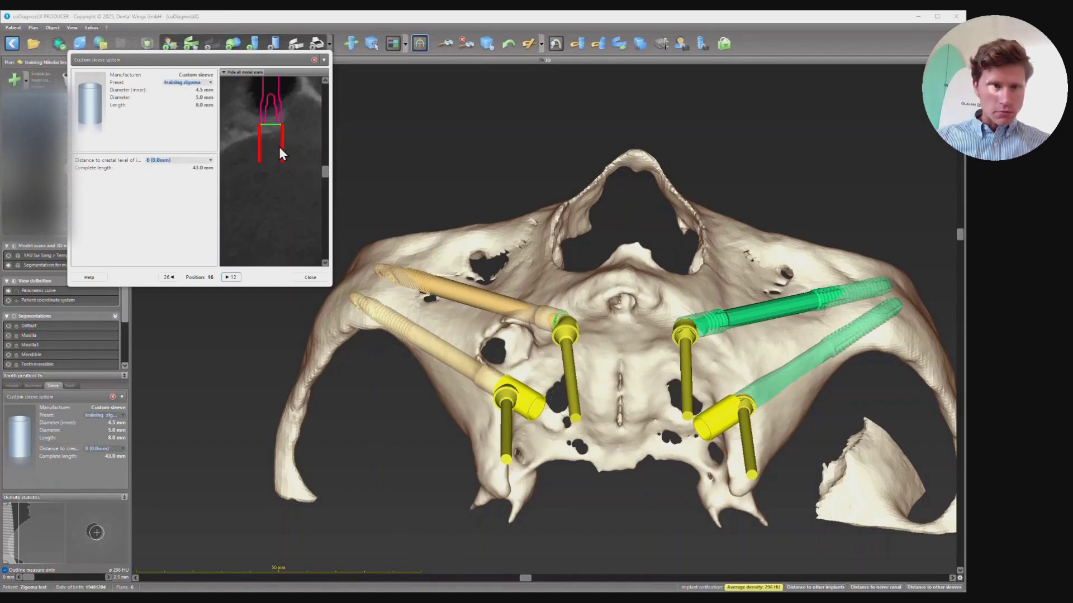
{"action": "left_click", "coordinate": [170, 278]}
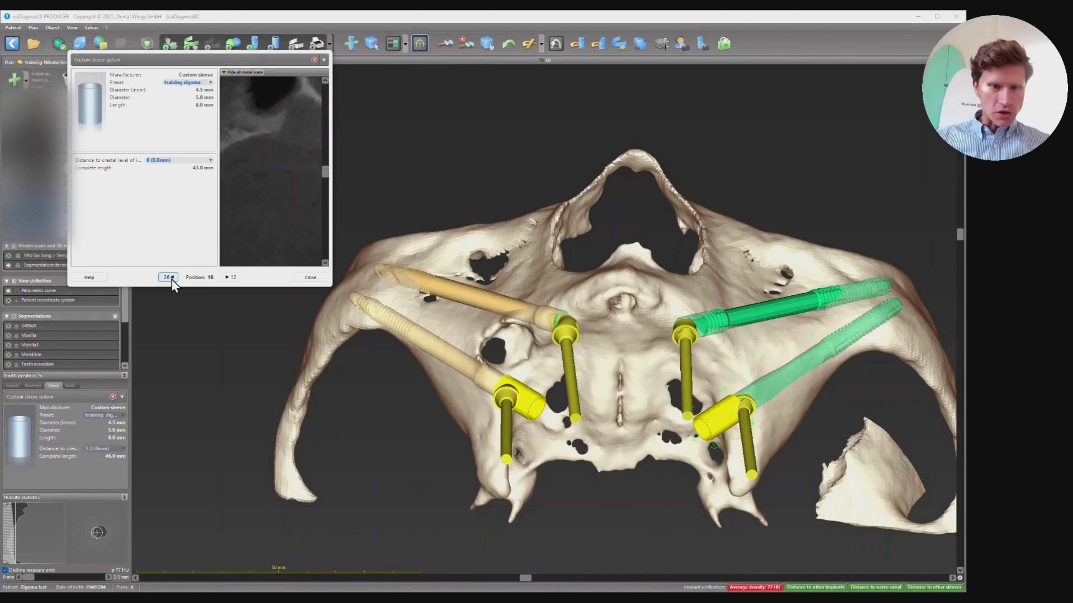
{"action": "left_click", "coordinate": [171, 278]}
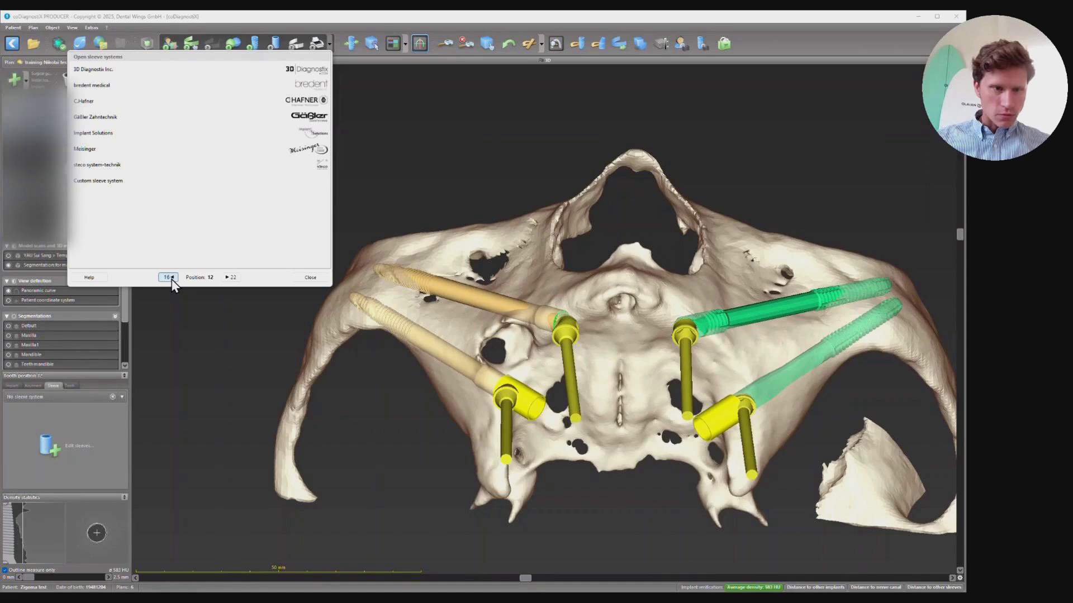
{"action": "left_click", "coordinate": [172, 279]}
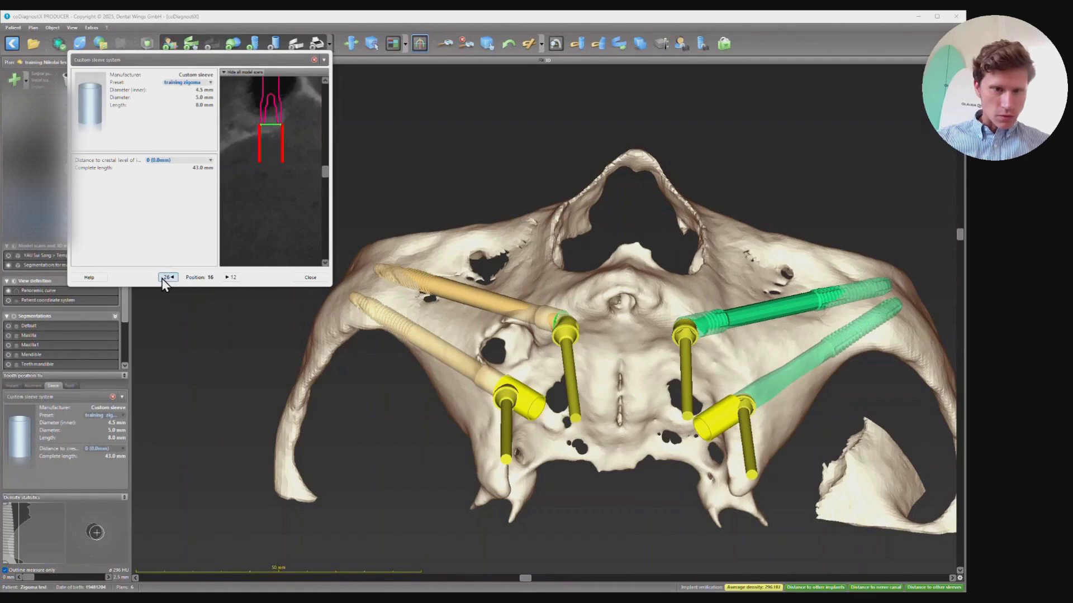
Step: Add the "training zigoma" custom sleeve at position 22, set its distance to crestal level to 5 mm and close the sleeve settings
{"action": "left_click", "coordinate": [163, 278]}
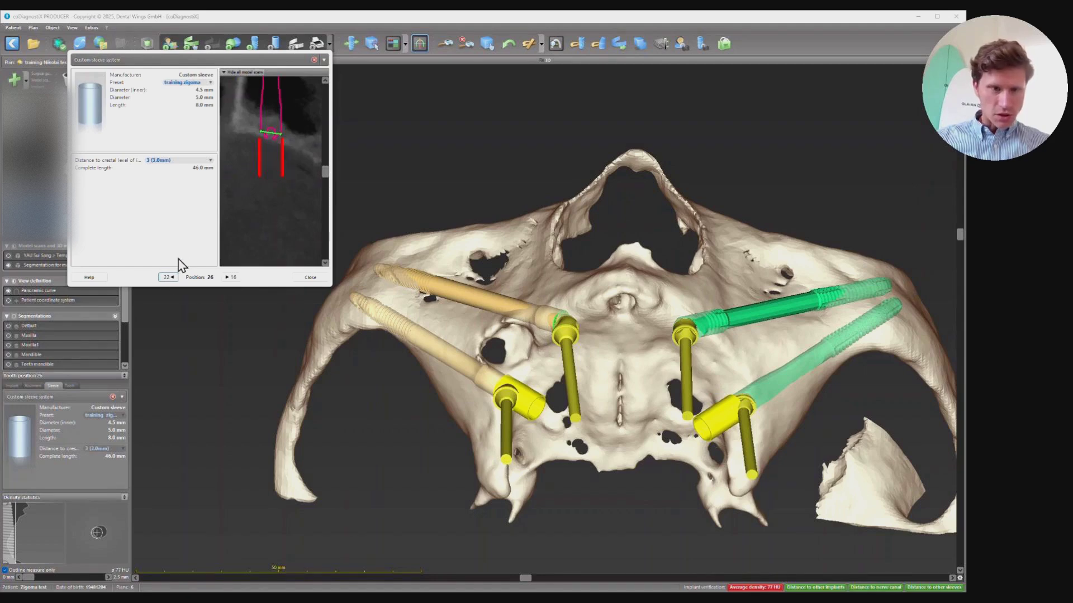
{"action": "left_click", "coordinate": [167, 278]}
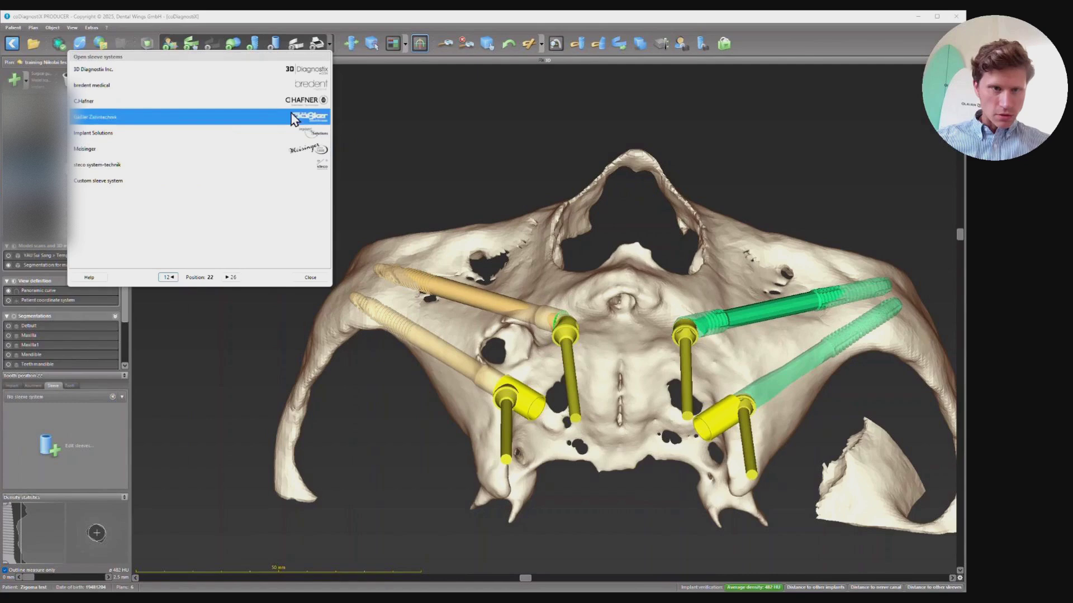
{"action": "left_click", "coordinate": [274, 181]}
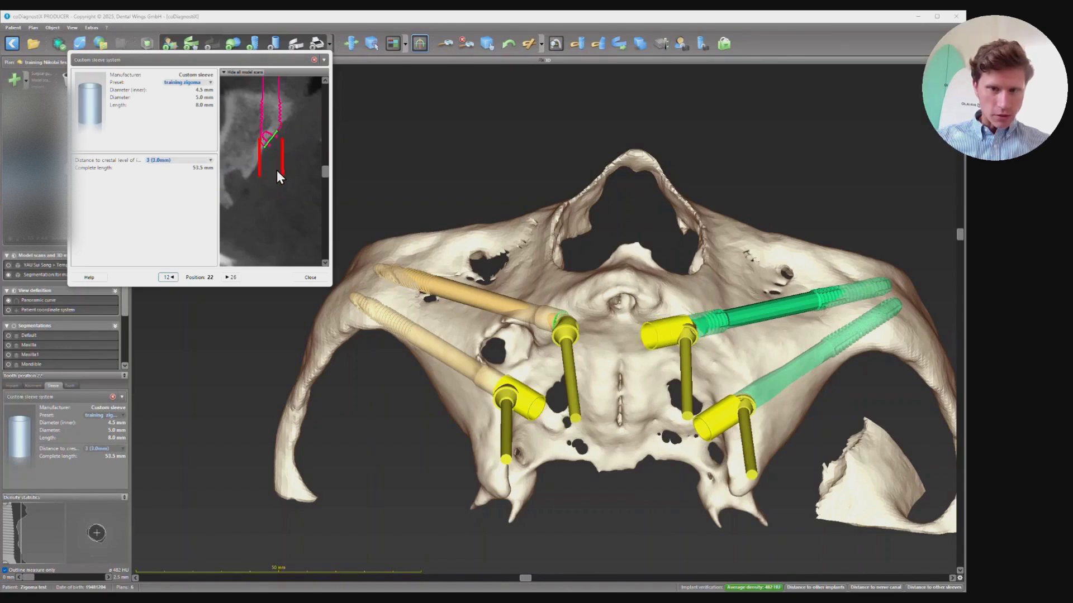
{"action": "left_click_drag", "start_coordinate": [279, 167], "coordinate": [282, 187]}
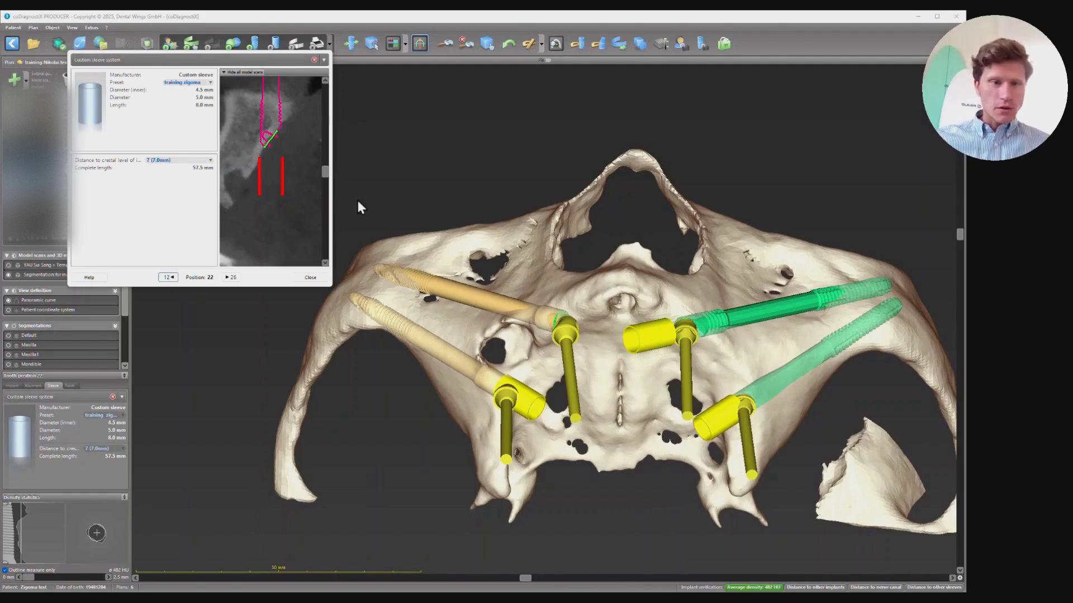
{"action": "left_click_drag", "start_coordinate": [282, 183], "coordinate": [282, 173]}
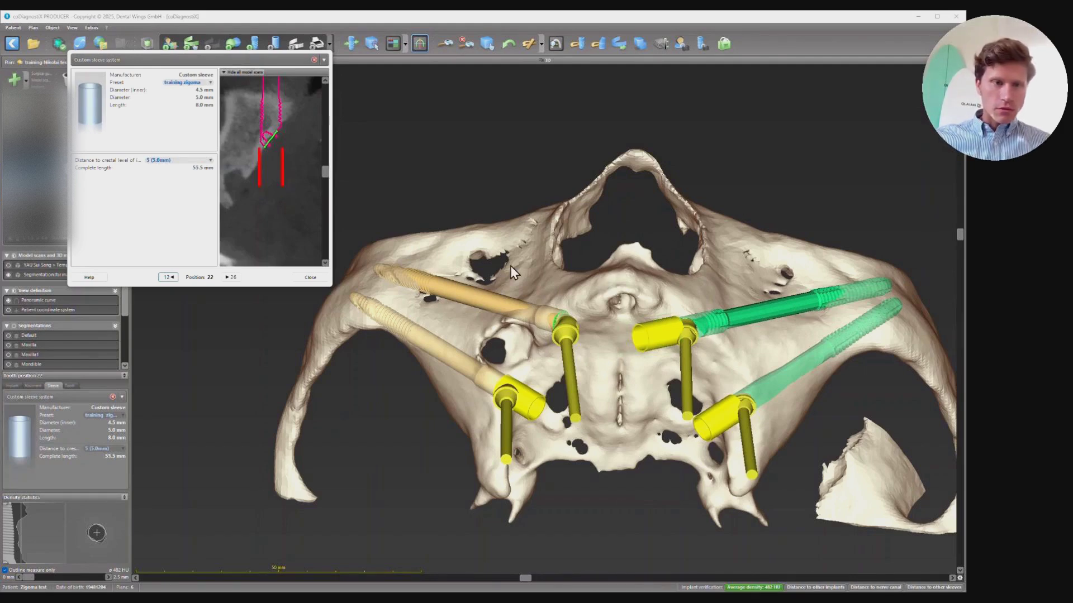
{"action": "left_click", "coordinate": [310, 278]}
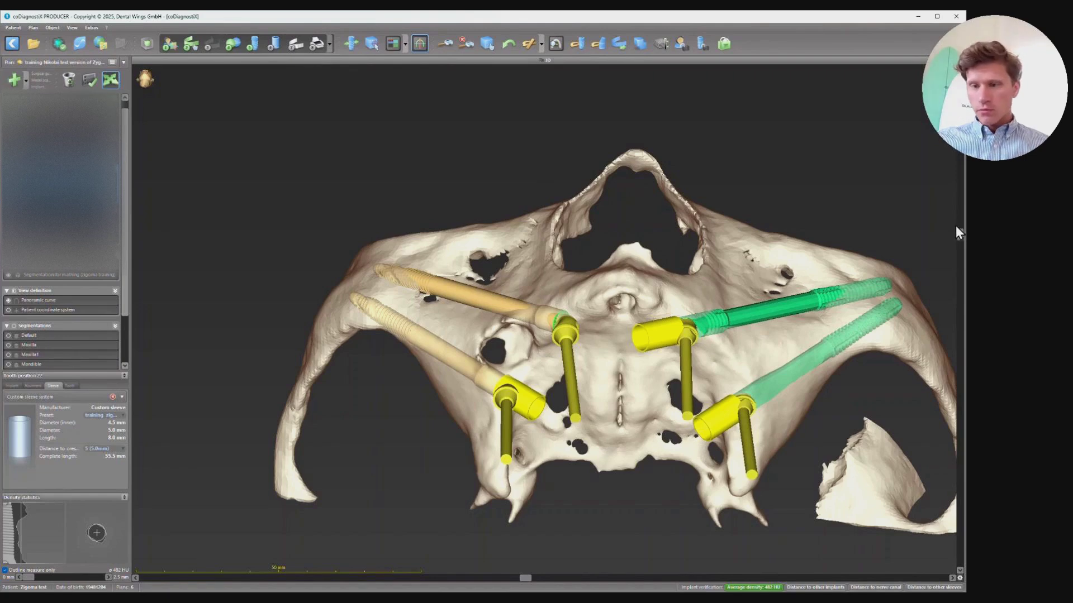
Step: Start a new surgical guide design using the "zigoma training" segmentation model as base model, without bone support regions
{"action": "left_click_drag", "start_coordinate": [964, 245], "coordinate": [965, 257]}
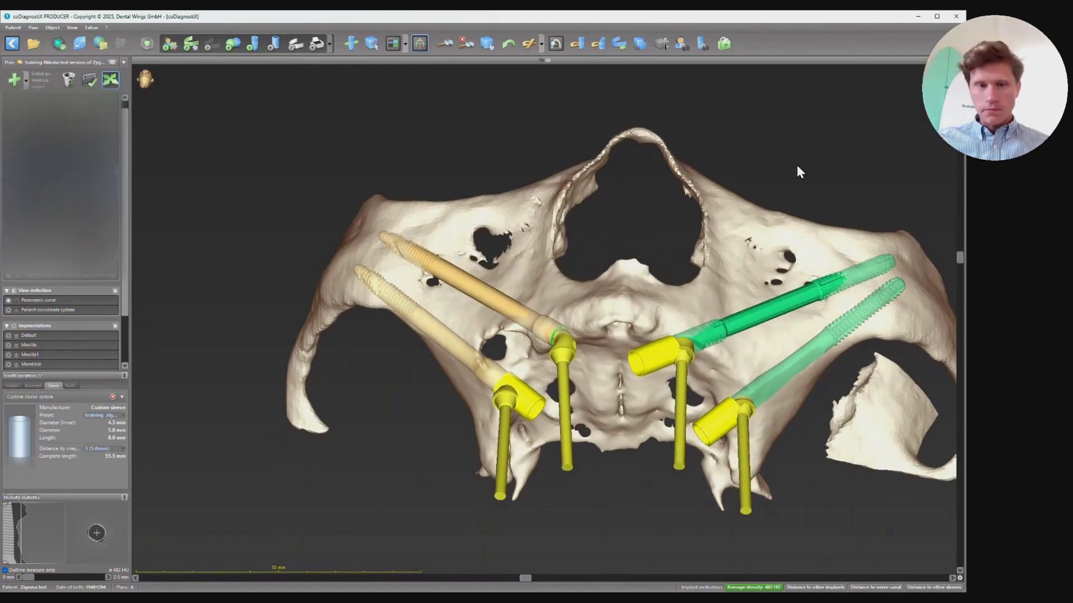
{"action": "left_click", "coordinate": [294, 46]}
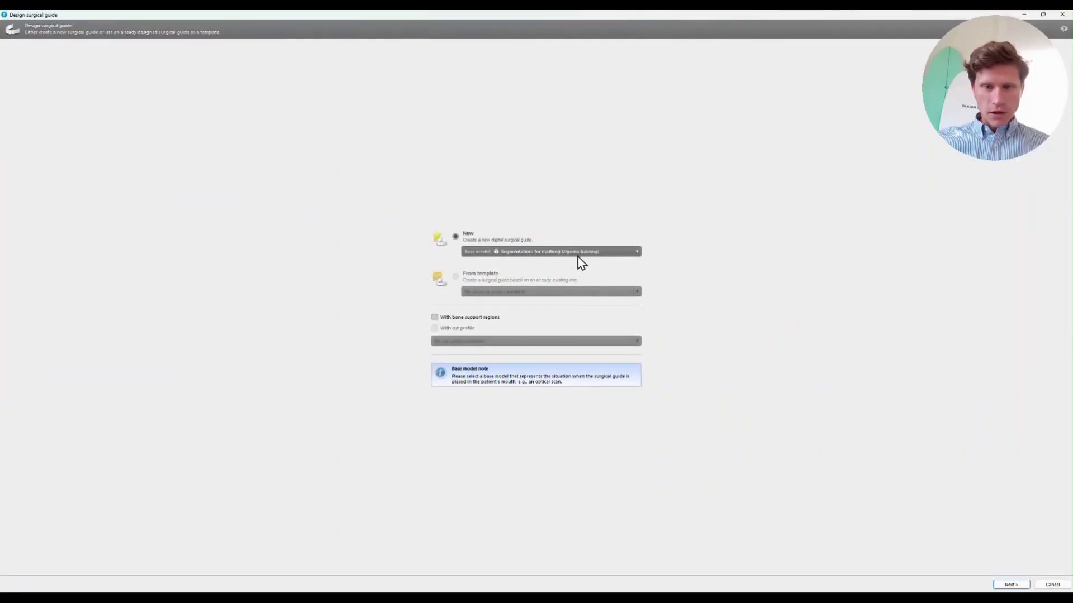
{"action": "left_click", "coordinate": [582, 253]}
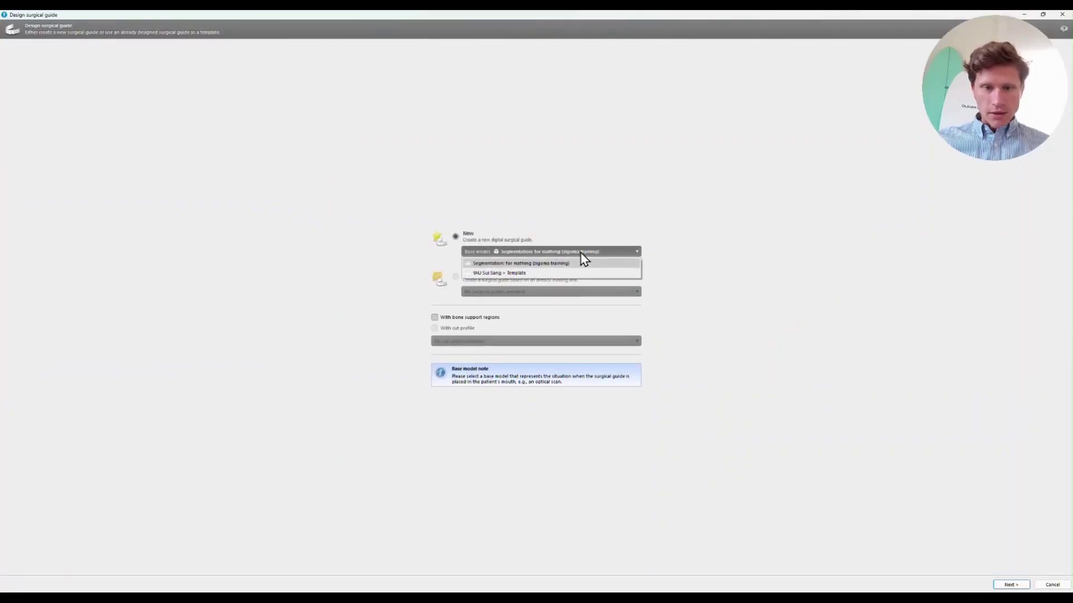
{"action": "left_click", "coordinate": [511, 264]}
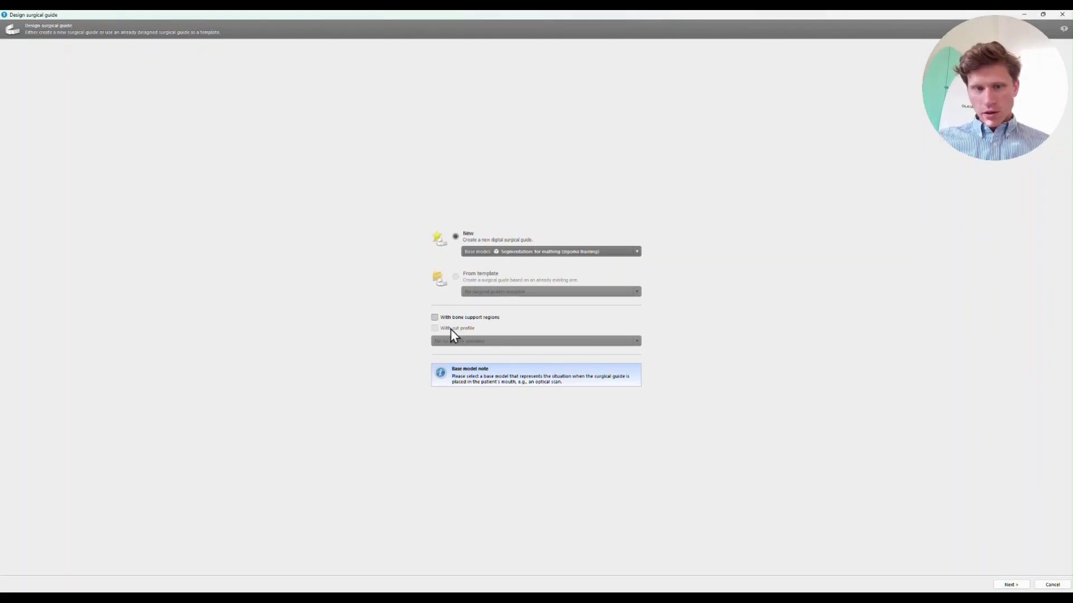
{"action": "left_click", "coordinate": [1012, 586]}
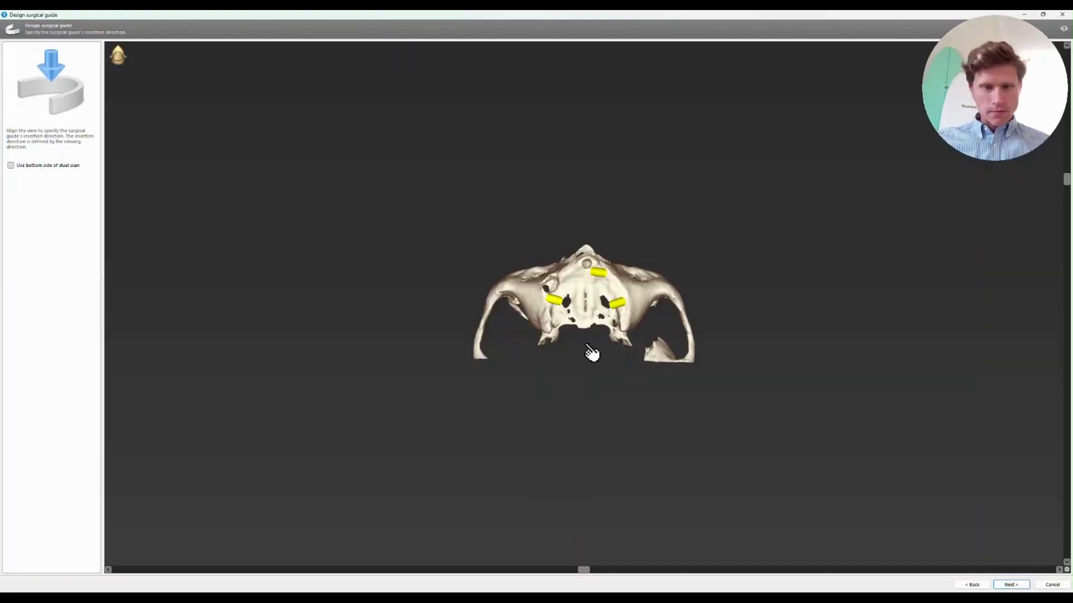
Step: Define the guide's insertion direction from below the maxilla, slightly tilted towards the front, and continue to the contact surfaces
{"action": "left_click_drag", "start_coordinate": [619, 205], "coordinate": [654, 216]}
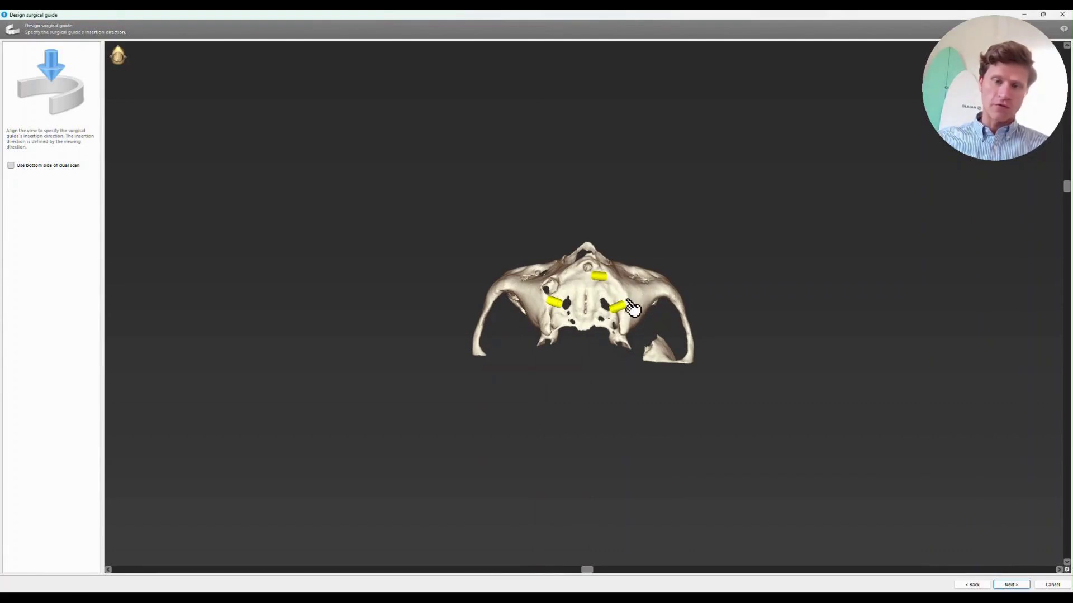
{"action": "left_click_drag", "start_coordinate": [606, 301], "coordinate": [588, 334]}
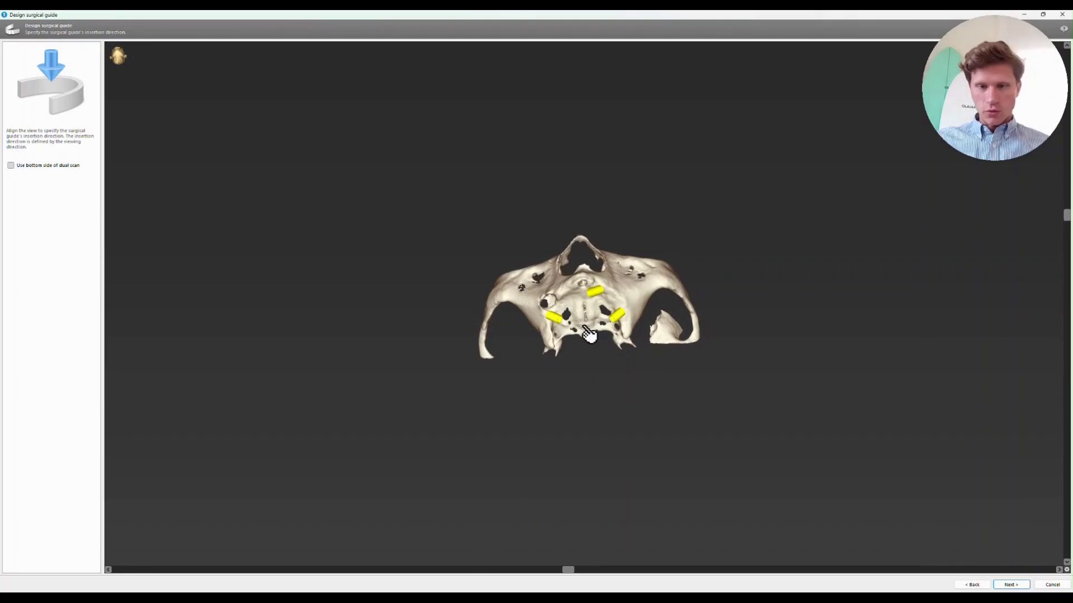
{"action": "scroll", "coordinate": [642, 302], "scroll_direction": "up", "scroll_amount": 5}
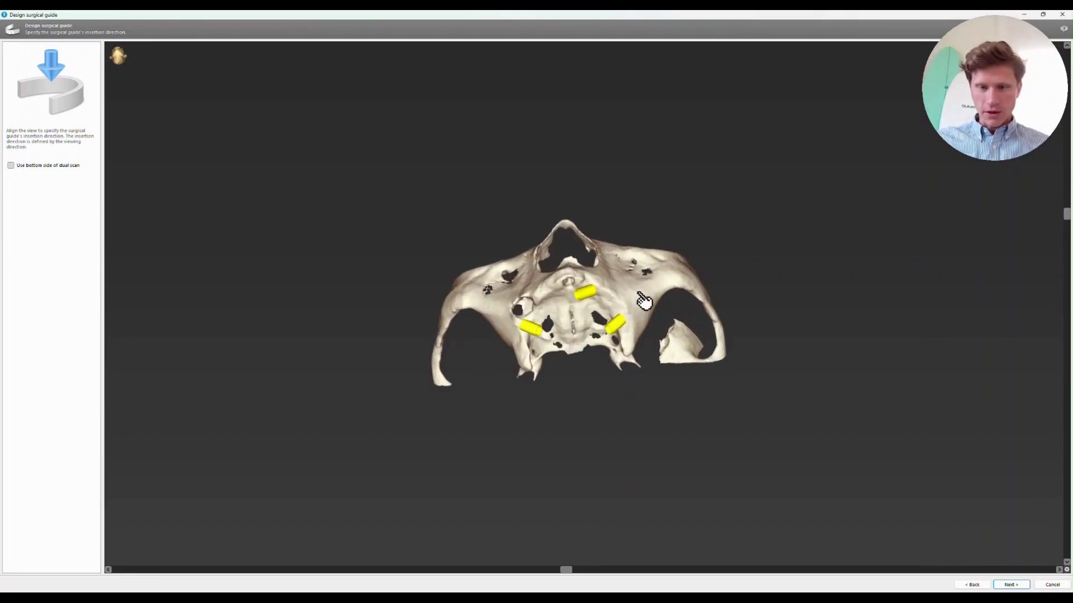
{"action": "left_click_drag", "start_coordinate": [651, 306], "coordinate": [626, 293]}
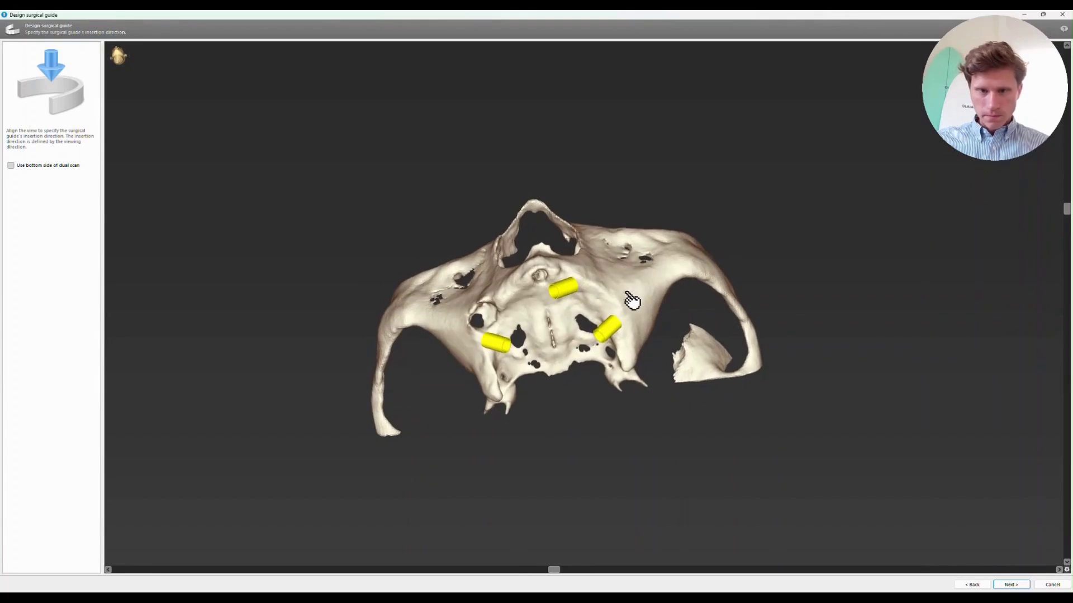
{"action": "left_click", "coordinate": [1028, 585]}
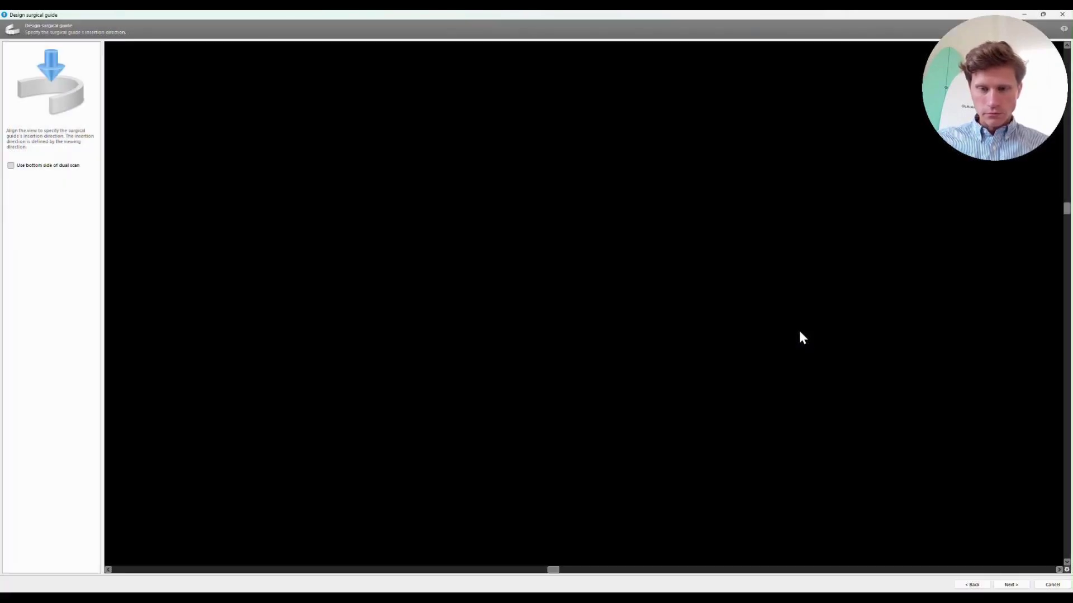
Step: Exclude the sleeve mount at position 16 from the surgical guide
{"action": "scroll", "coordinate": [628, 279], "scroll_direction": "up", "scroll_amount": 5}
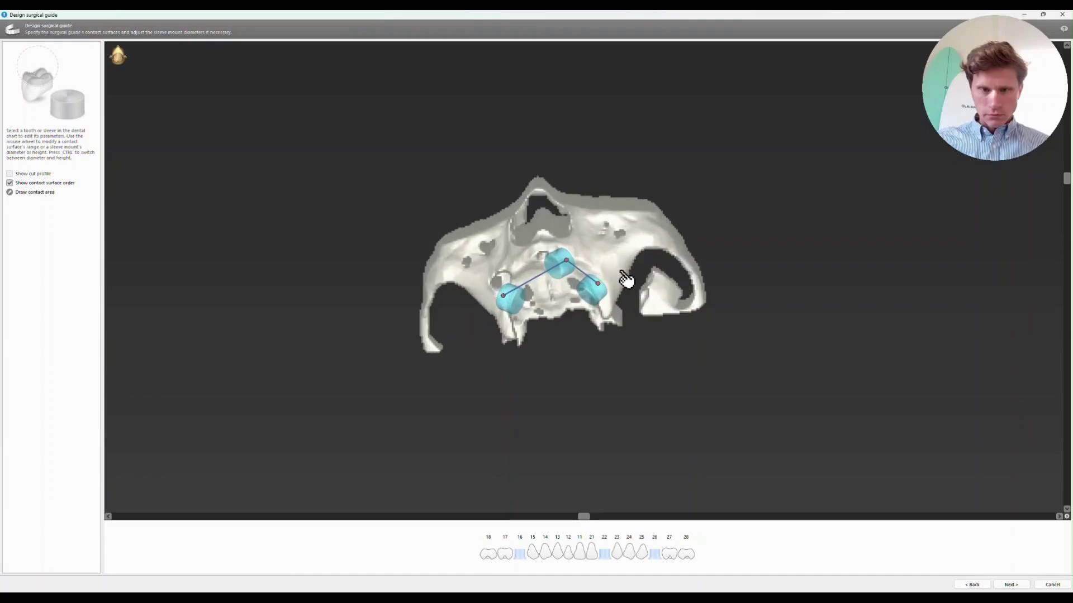
{"action": "left_click", "coordinate": [393, 358]}
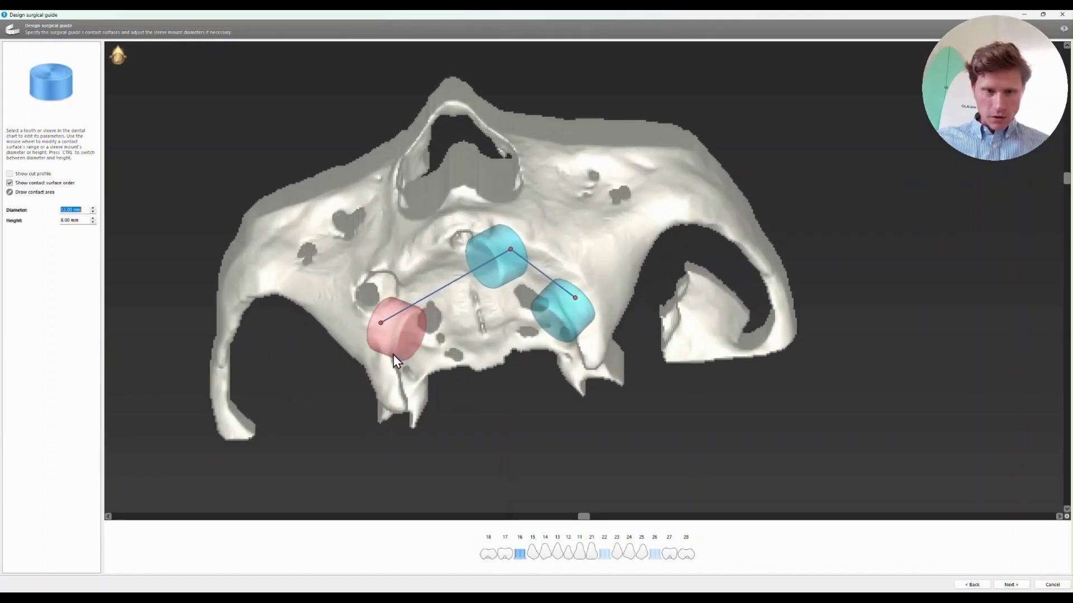
{"action": "left_click", "coordinate": [521, 561]}
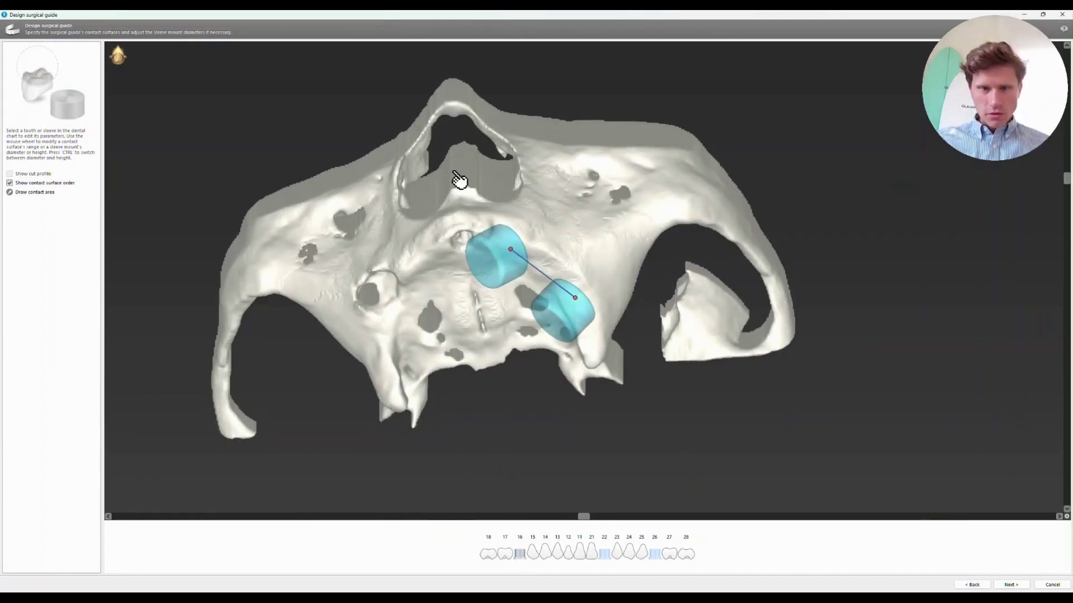
Step: Examine the sleeve mounts at positions 22 and 26 and their diameter and height settings
{"action": "left_click", "coordinate": [506, 277]}
{"action": "left_click", "coordinate": [558, 317]}
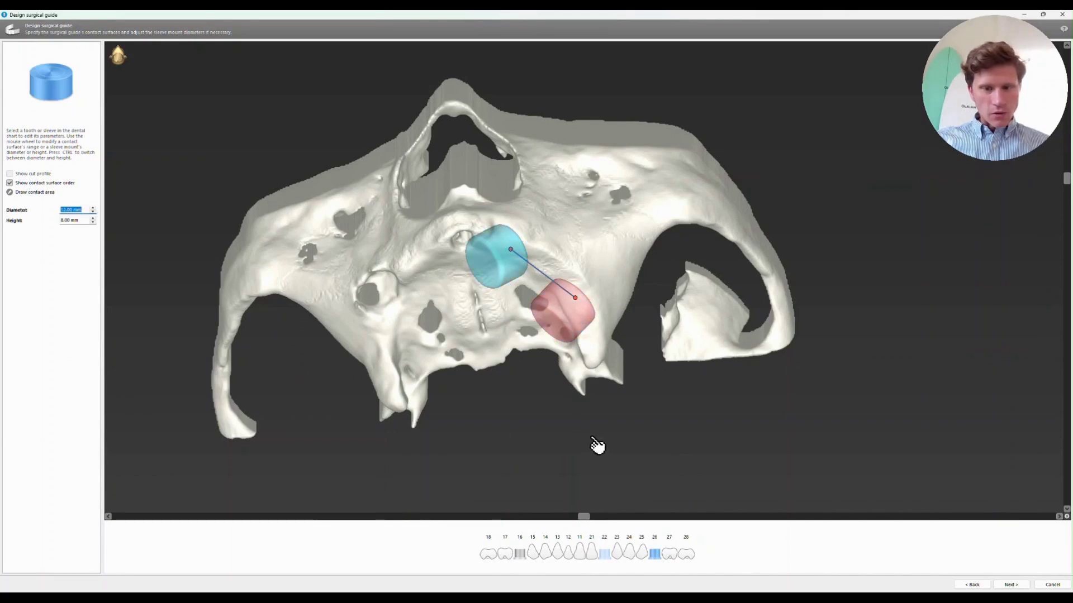
{"action": "left_click", "coordinate": [510, 267]}
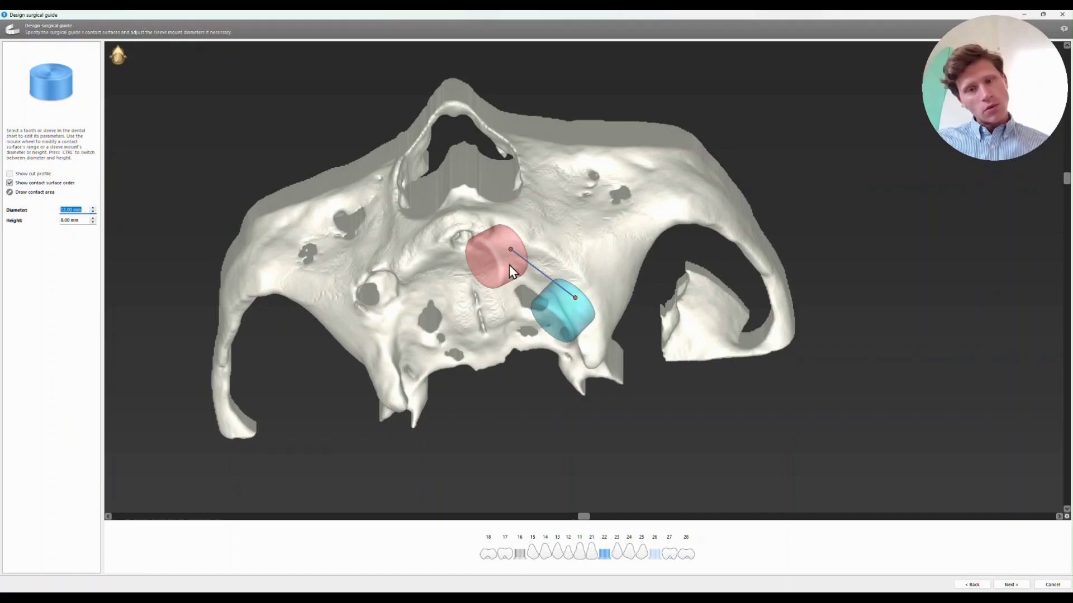
{"action": "left_click", "coordinate": [556, 299]}
{"action": "left_click", "coordinate": [505, 285]}
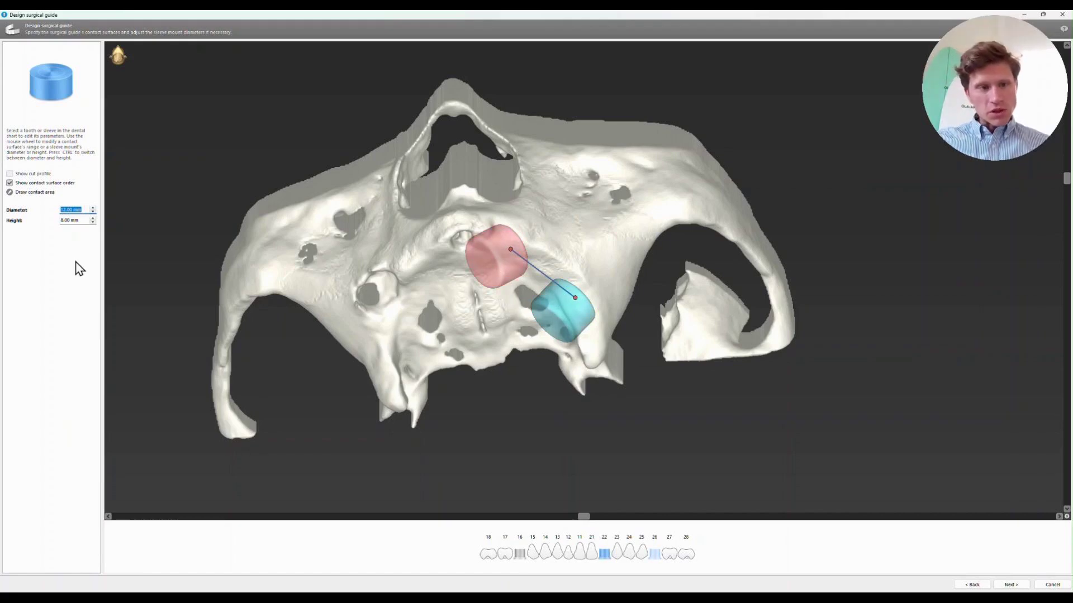
{"action": "left_click", "coordinate": [605, 555]}
{"action": "left_click", "coordinate": [605, 556]}
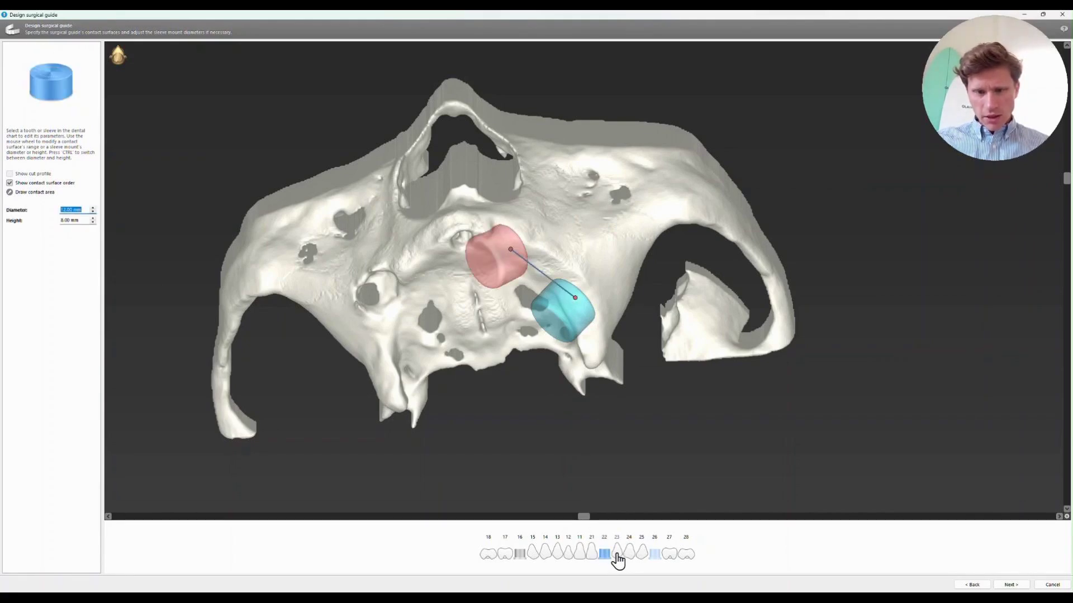
Step: Add a contact surface for tooth 21 on the maxilla beside the two remaining sleeve mounts and enlarge its diameter to about 30.7 mm
{"action": "left_click", "coordinate": [591, 555]}
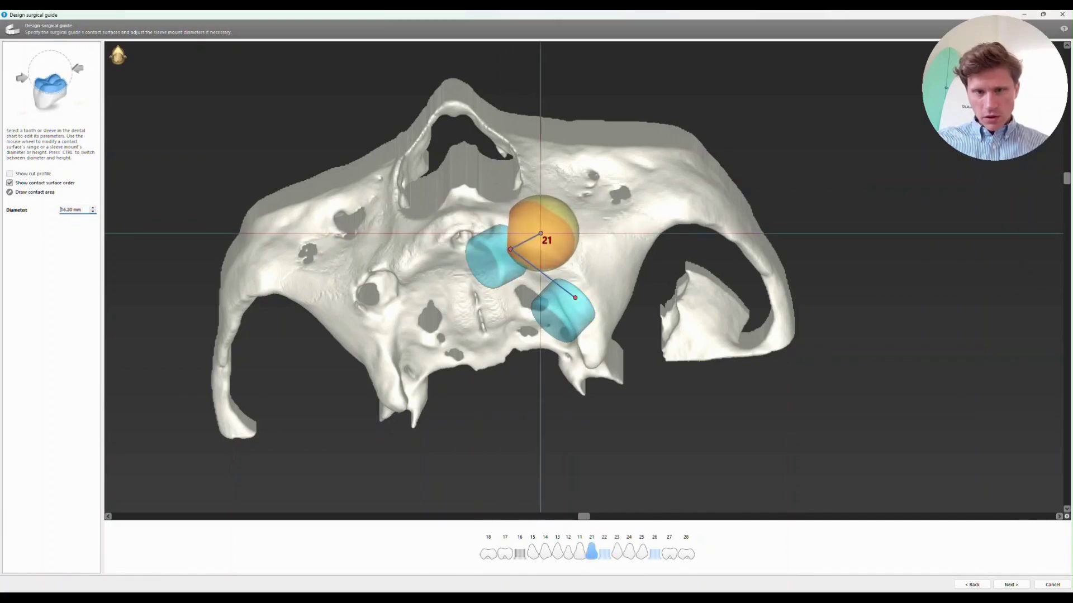
{"action": "left_click", "coordinate": [546, 230]}
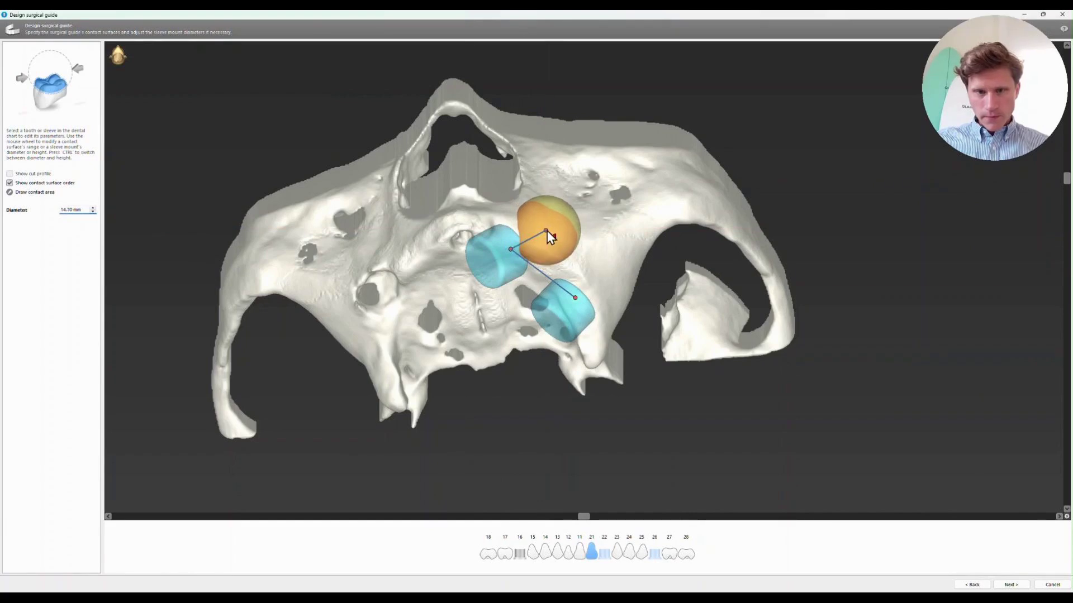
{"action": "scroll", "coordinate": [547, 232], "scroll_direction": "down", "scroll_amount": 5}
{"action": "left_click_drag", "start_coordinate": [546, 231], "coordinate": [580, 252]}
{"action": "left_click", "coordinate": [582, 249]}
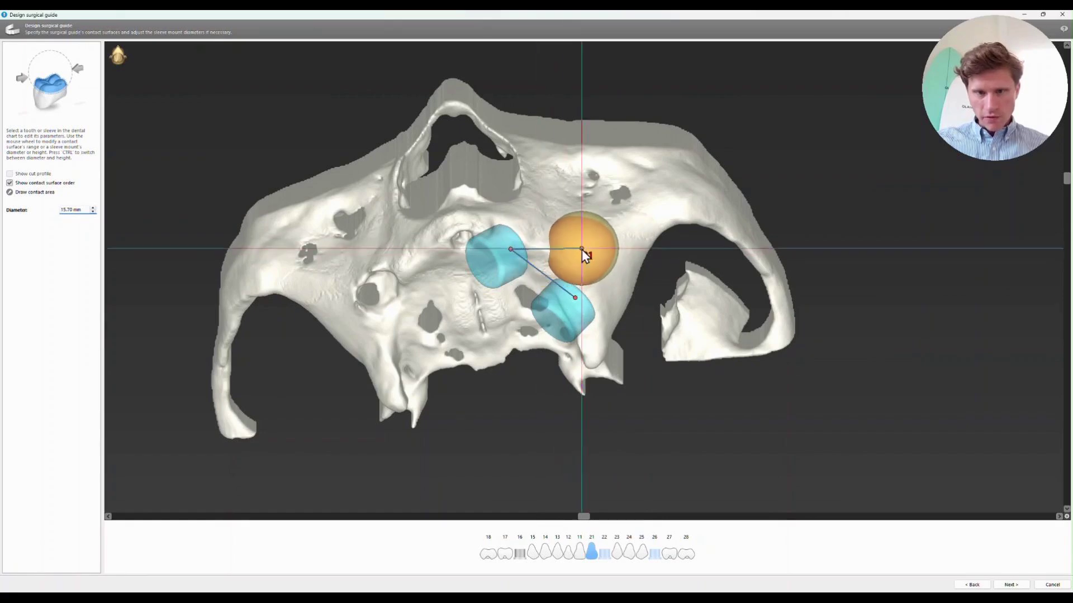
{"action": "scroll", "coordinate": [582, 249], "scroll_direction": "up", "scroll_amount": 10}
{"action": "scroll", "coordinate": [578, 249], "scroll_direction": "up", "scroll_amount": 5}
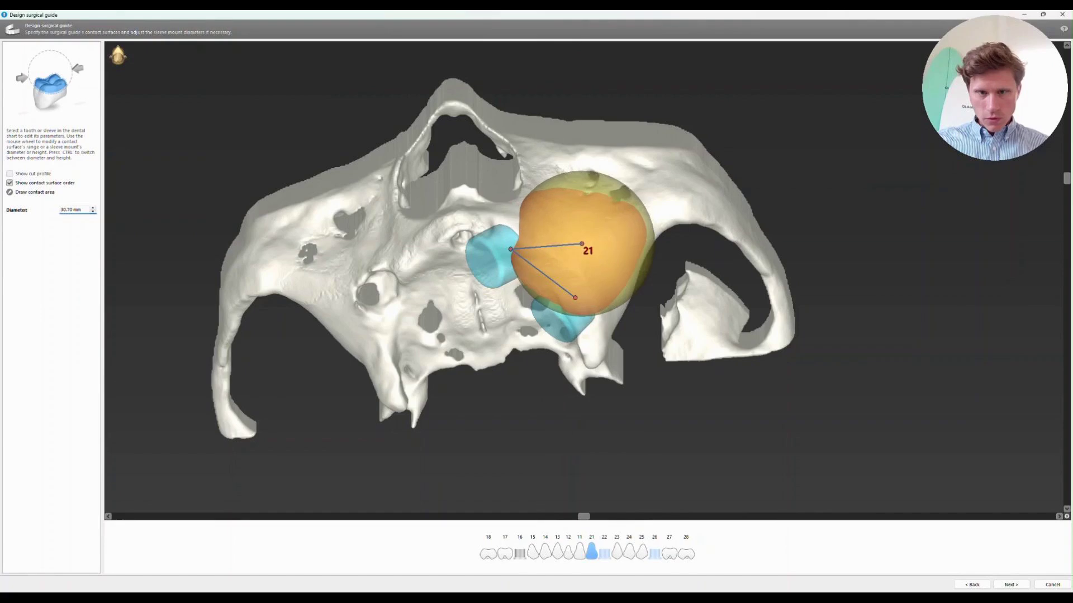
Step: Exclude the sleeve mount at position 22 and add a contact surface for tooth 23 towards the zygomatic bone, about 24.6 mm in diameter
{"action": "left_click", "coordinate": [532, 246]}
{"action": "left_click_drag", "start_coordinate": [531, 246], "coordinate": [639, 214]}
{"action": "scroll", "coordinate": [629, 203], "scroll_direction": "up", "scroll_amount": 9}
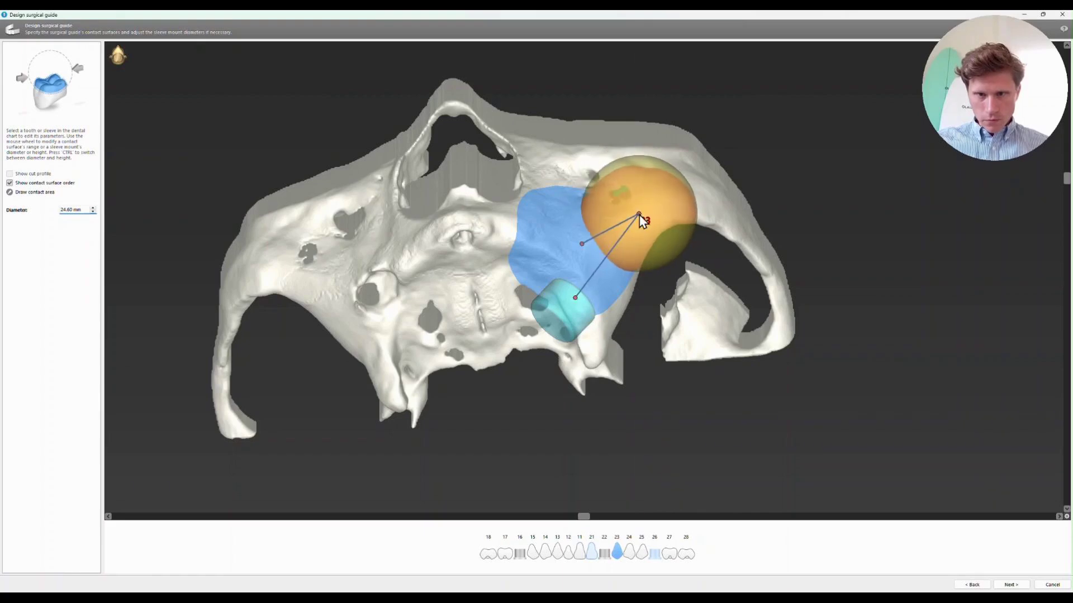
{"action": "left_click", "coordinate": [587, 252]}
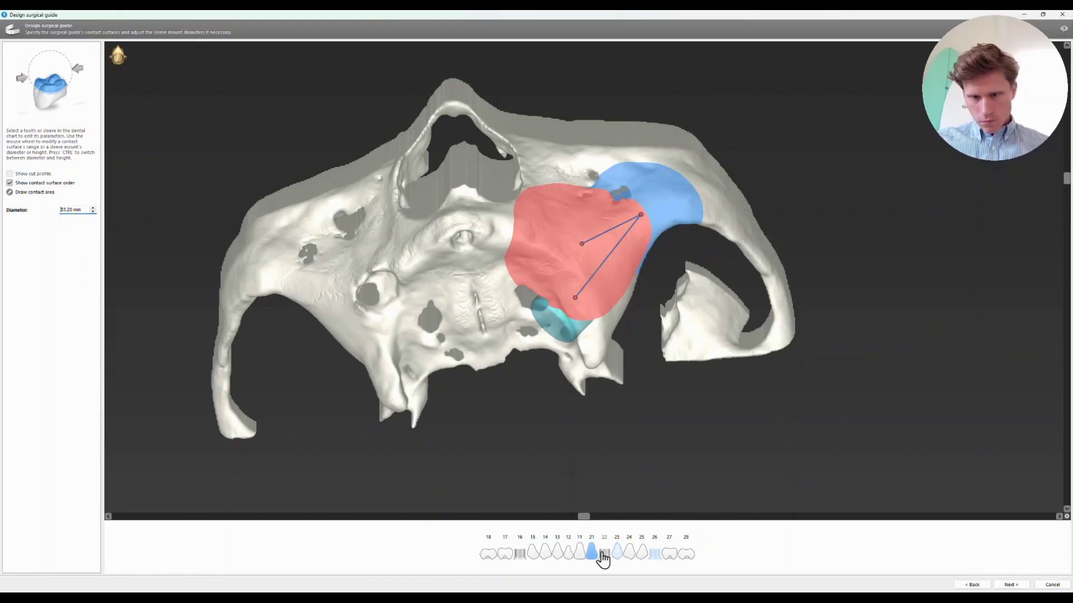
Step: Exclude the sleeve mount at position 26 and add a contact surface for tooth 24 between the existing two
{"action": "double_click", "coordinate": [654, 555]}
{"action": "left_click_drag", "start_coordinate": [726, 357], "coordinate": [680, 343]}
{"action": "double_click", "coordinate": [629, 552]}
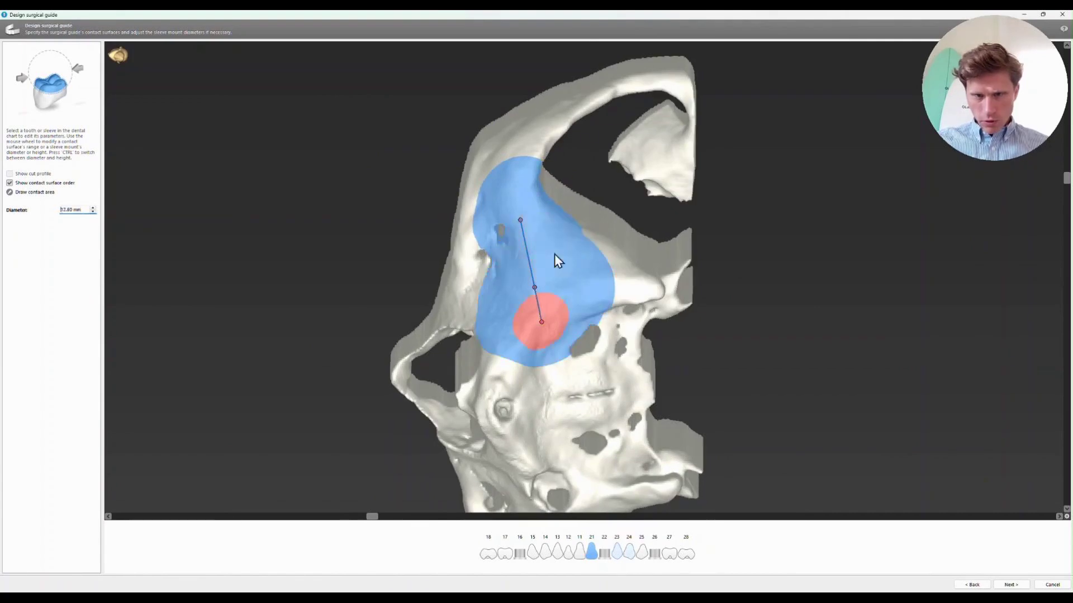
Step: Reposition and resize the tooth 21 contact surface on the bone, then accept the guide's contact surfaces
{"action": "left_click_drag", "start_coordinate": [541, 323], "coordinate": [577, 268]}
{"action": "scroll", "coordinate": [592, 276], "scroll_direction": "up", "scroll_amount": 12}
{"action": "left_click_drag", "start_coordinate": [743, 279], "coordinate": [597, 267]}
{"action": "scroll", "coordinate": [590, 277], "scroll_direction": "down", "scroll_amount": 8}
{"action": "left_click_drag", "start_coordinate": [681, 300], "coordinate": [943, 505]}
{"action": "left_click", "coordinate": [1011, 585]}
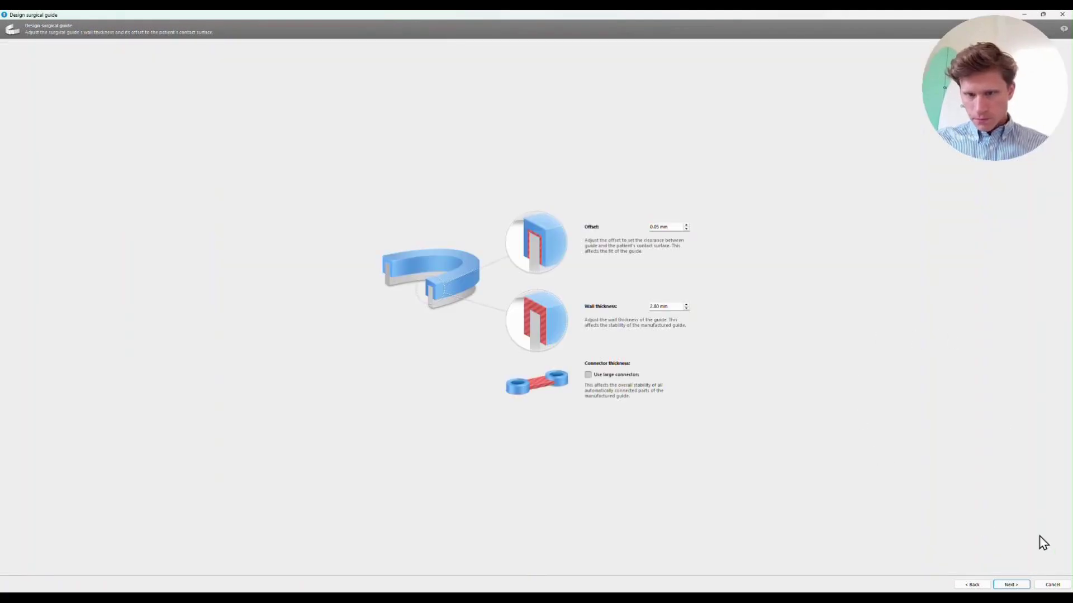
Step: Generate the surgical guide with the preset offset and wall thickness, without inspection windows or labels, and proceed to finalization
{"action": "left_click", "coordinate": [1011, 585]}
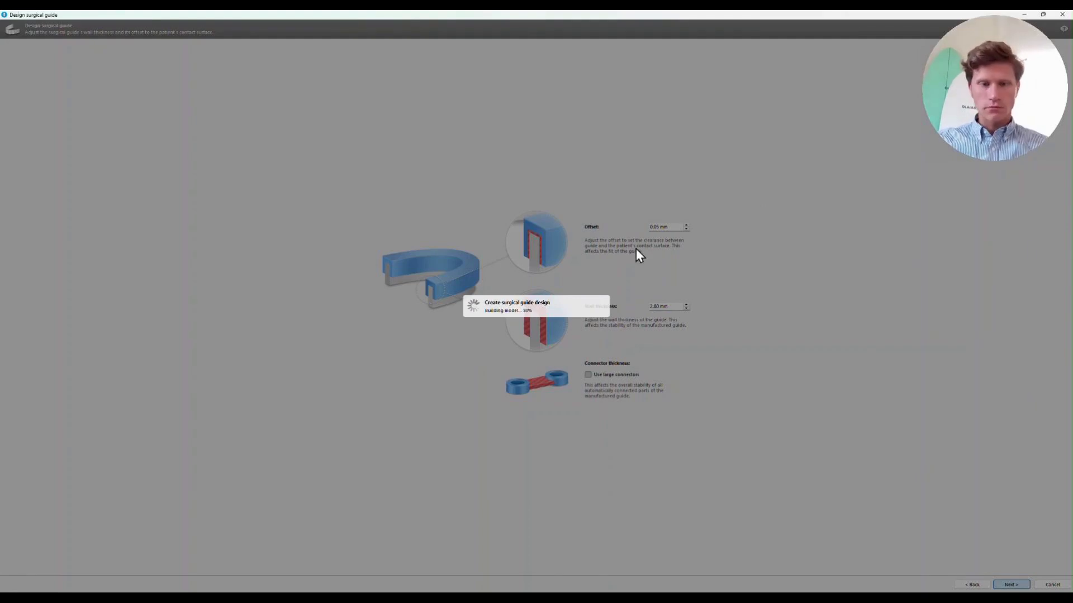
{"action": "left_click_drag", "start_coordinate": [636, 250], "coordinate": [862, 479]}
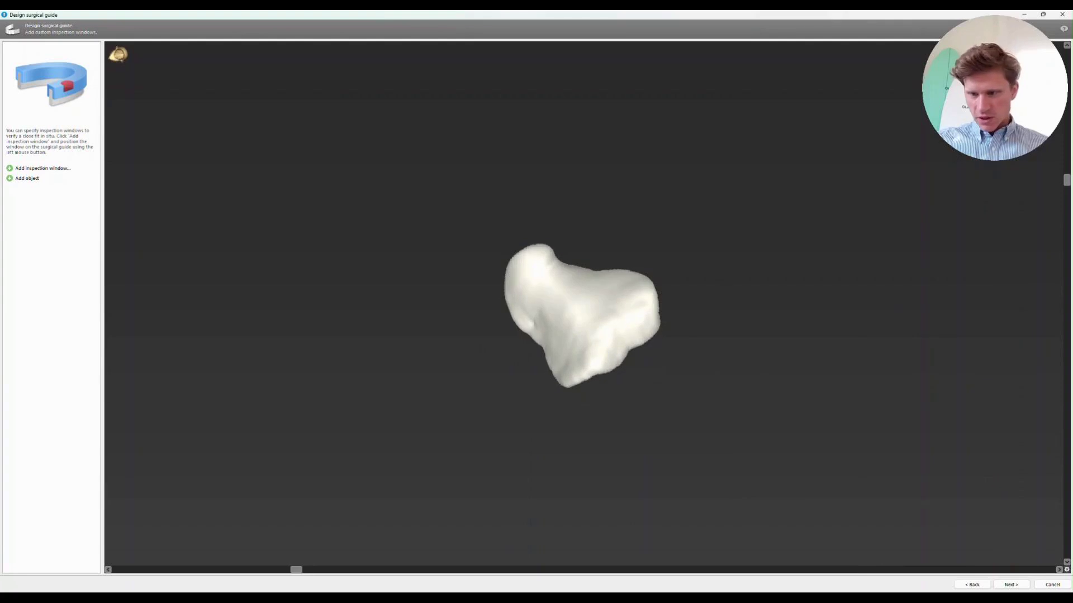
{"action": "left_click", "coordinate": [1011, 585]}
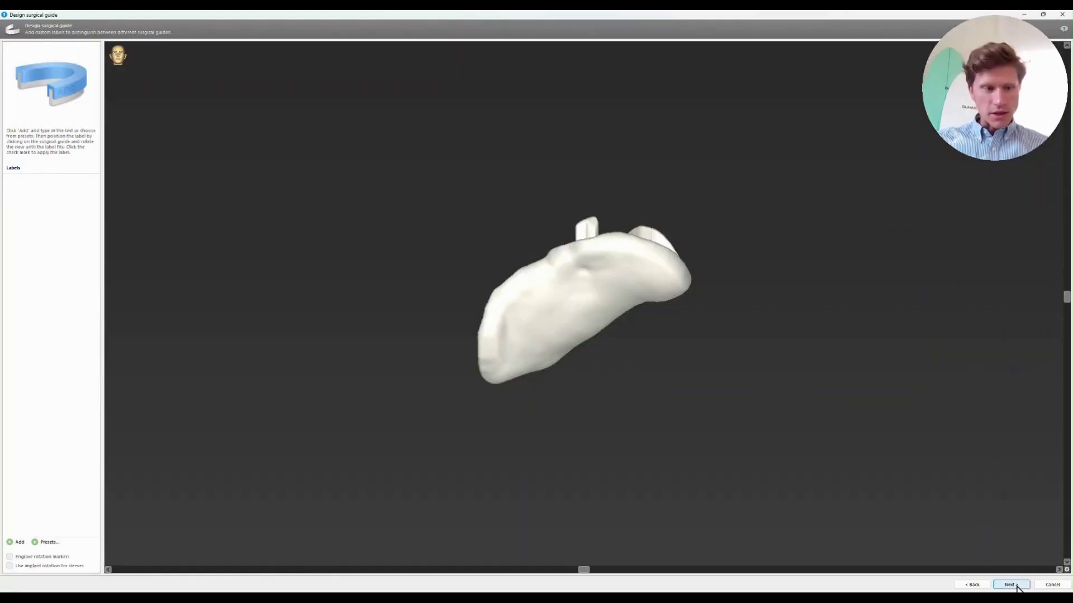
{"action": "left_click", "coordinate": [1013, 585]}
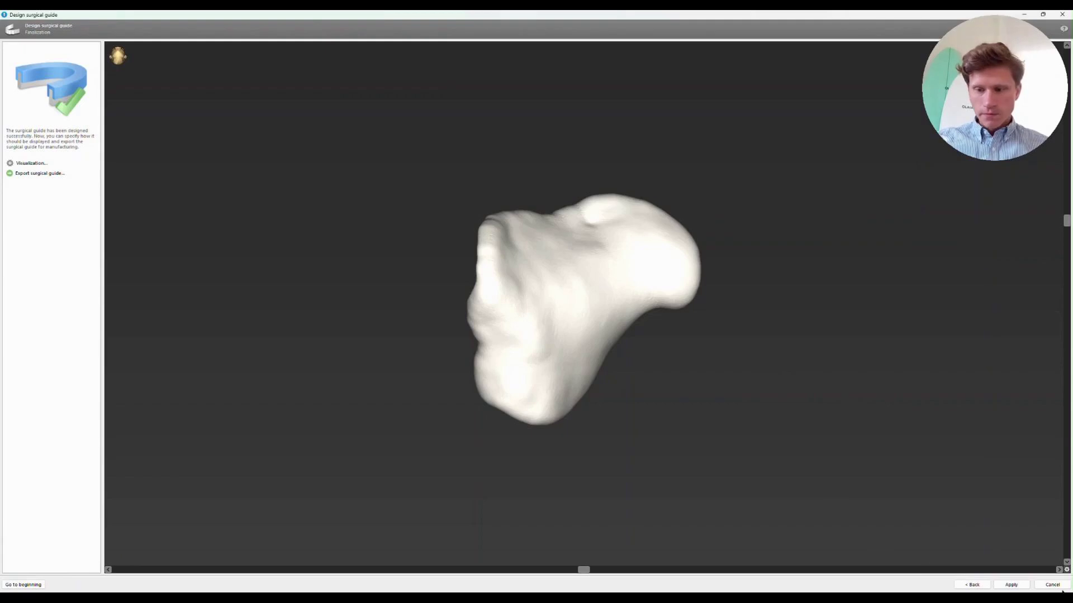
Step: Apply the finished surgical guide design and convert the guide into a 3D model
{"action": "left_click", "coordinate": [1011, 585]}
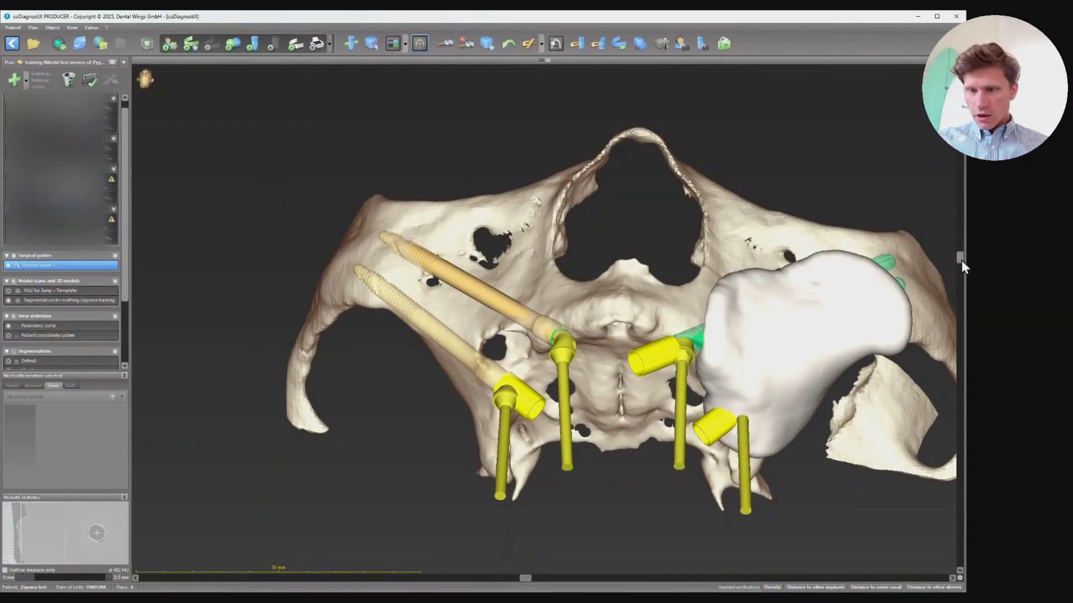
{"action": "left_click_drag", "start_coordinate": [961, 259], "coordinate": [960, 168]}
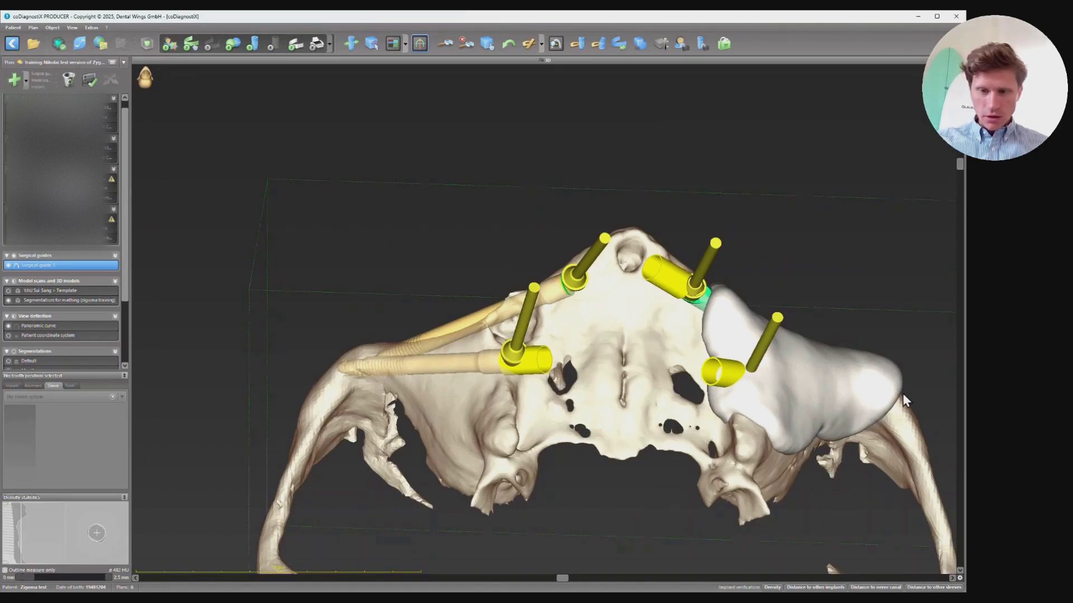
{"action": "left_click_drag", "start_coordinate": [963, 166], "coordinate": [951, 215]}
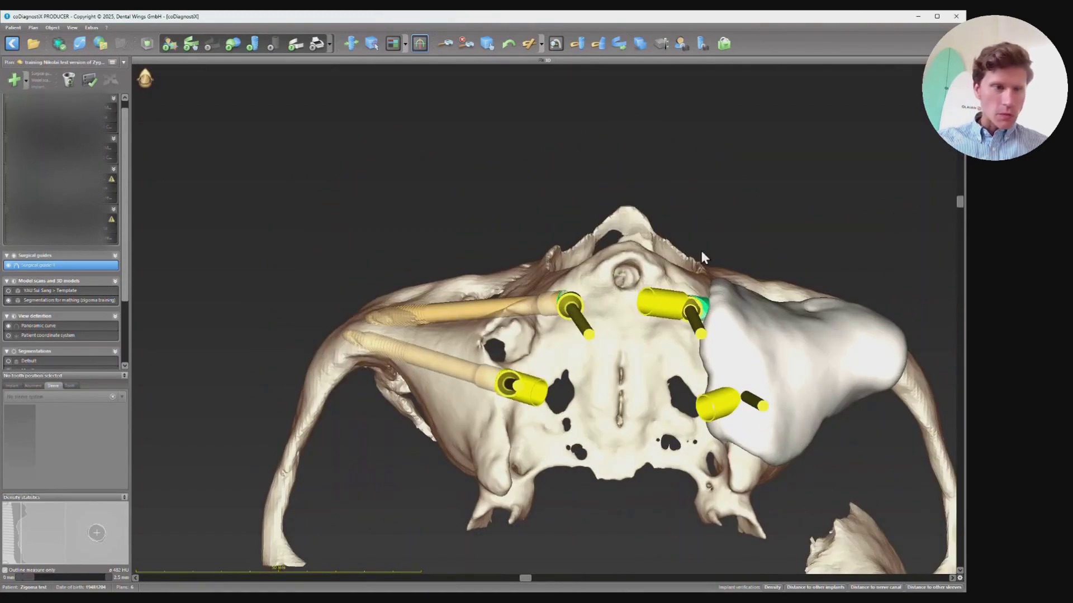
{"action": "right_click", "coordinate": [58, 268]}
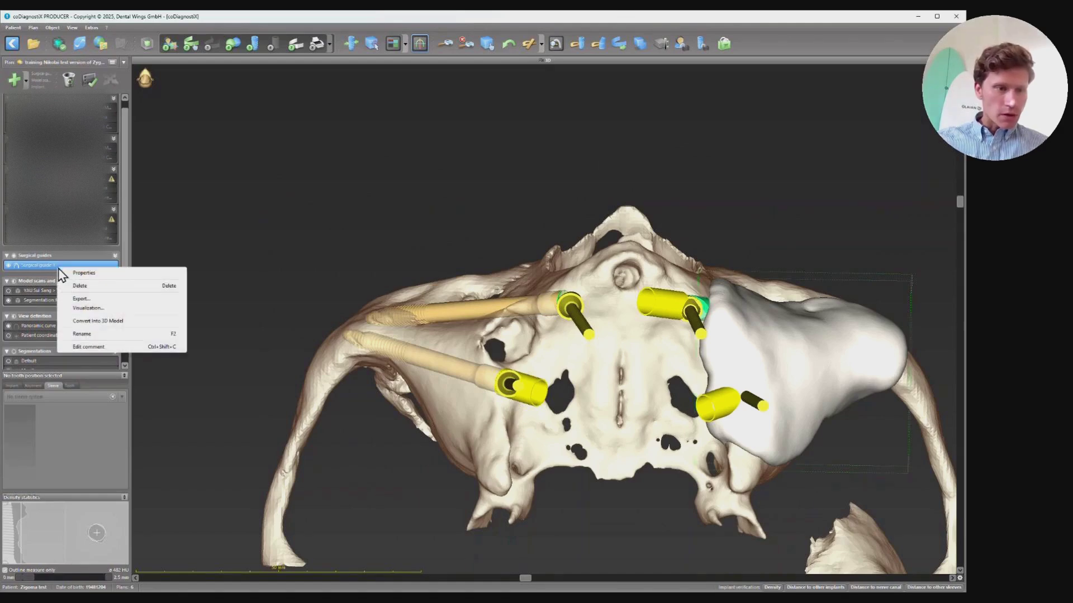
{"action": "left_click", "coordinate": [114, 320]}
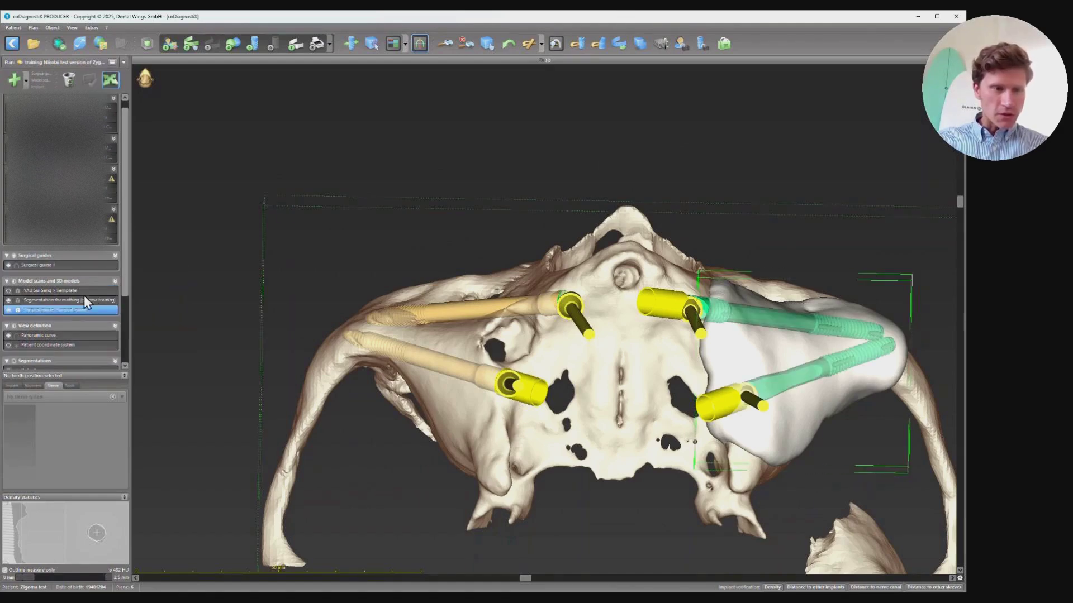
Step: Open the converted surgical guide model for mesh editing and repair its mesh
{"action": "right_click", "coordinate": [36, 310]}
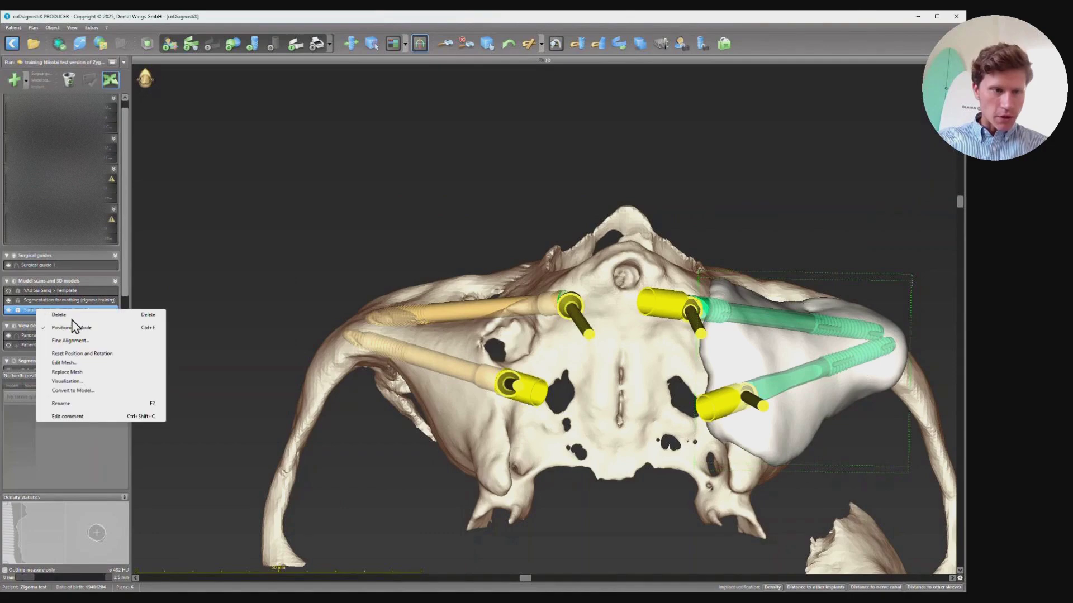
{"action": "left_click", "coordinate": [82, 365]}
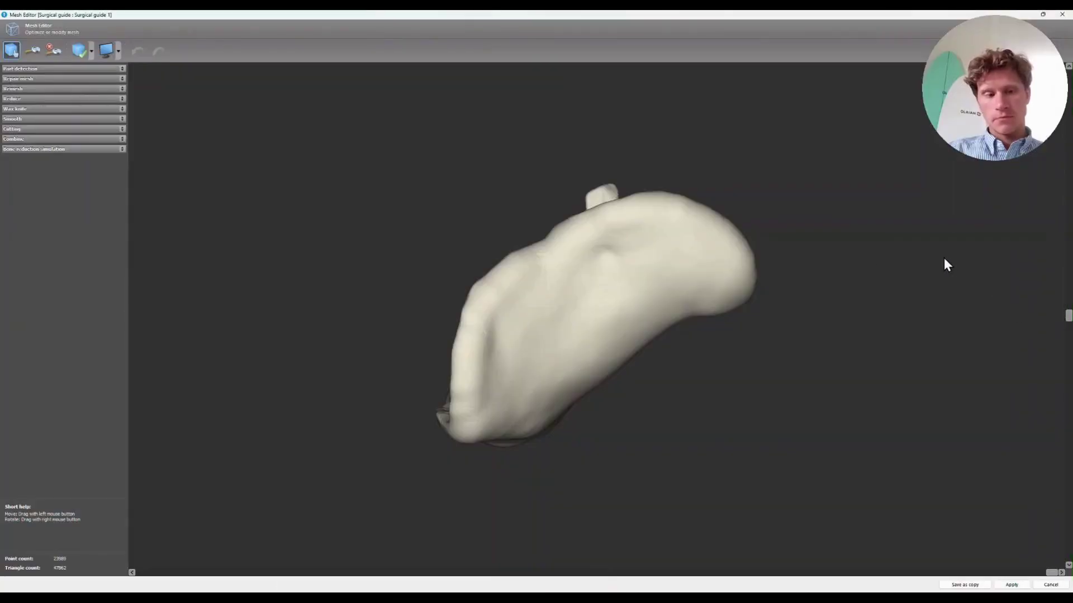
{"action": "right_click_drag", "start_coordinate": [885, 266], "coordinate": [361, 323]}
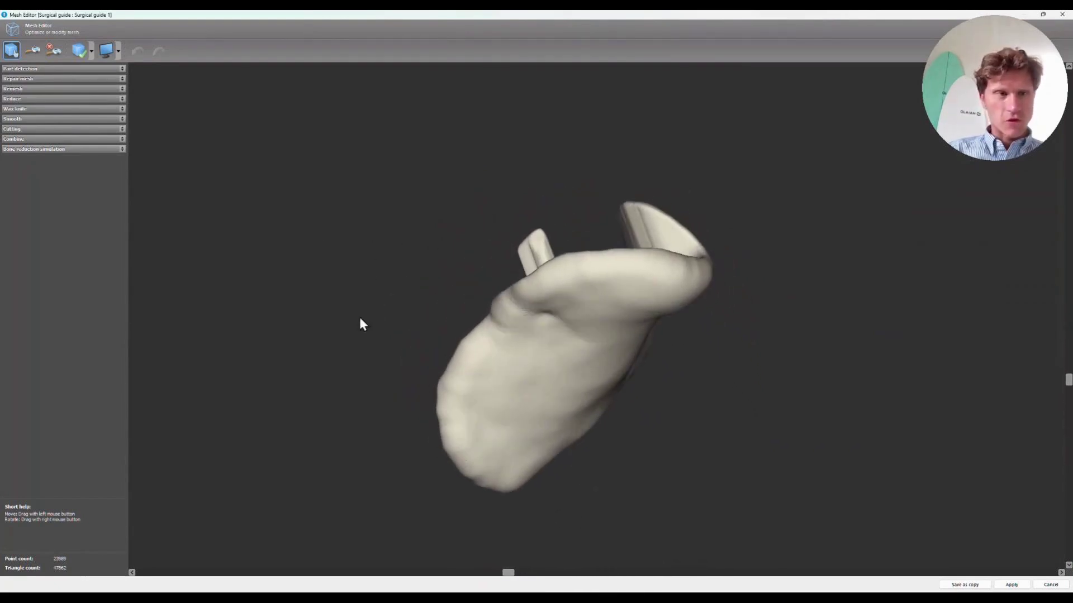
{"action": "left_click", "coordinate": [27, 69]}
{"action": "left_click", "coordinate": [49, 152]}
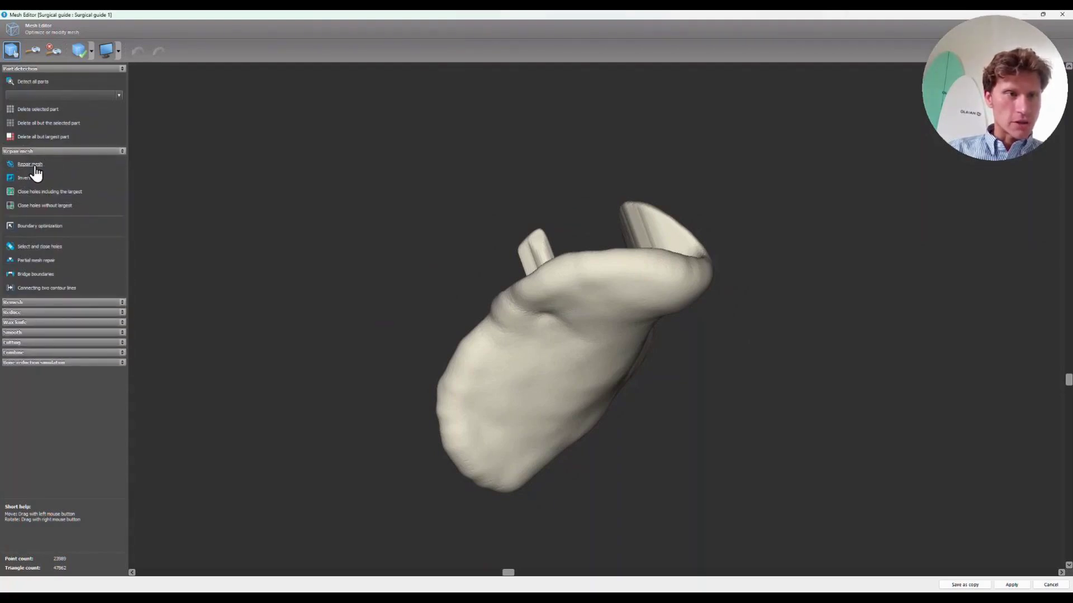
{"action": "left_click", "coordinate": [31, 164]}
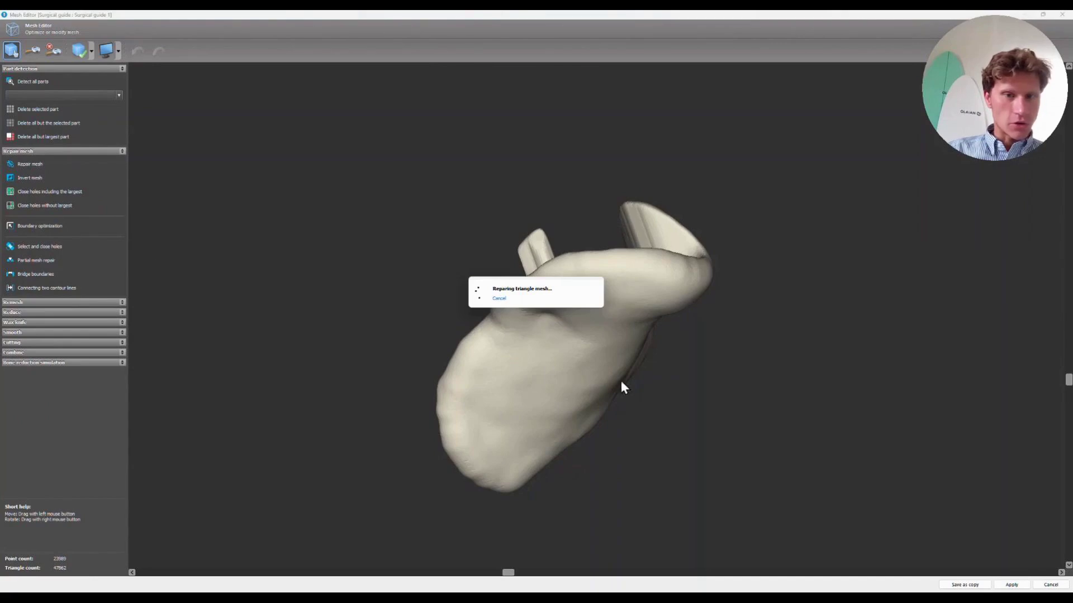
Step: Smooth away the protruding fin on the guide's inner surface using Local smoothing A with a 3.00 mm radius
{"action": "right_click_drag", "start_coordinate": [451, 249], "coordinate": [568, 397]}
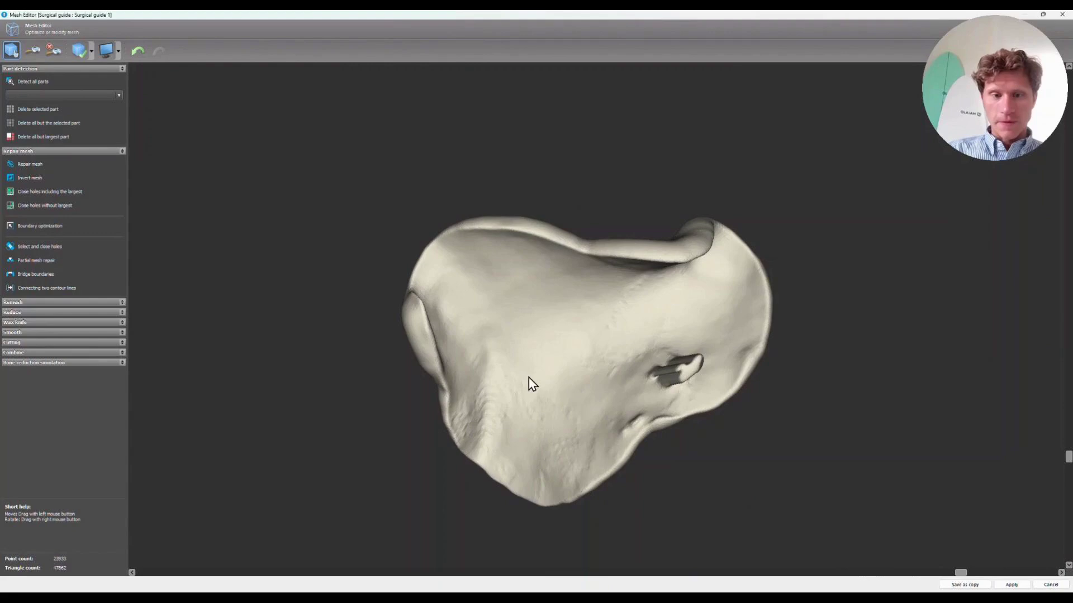
{"action": "right_click_drag", "start_coordinate": [739, 465], "coordinate": [804, 361]}
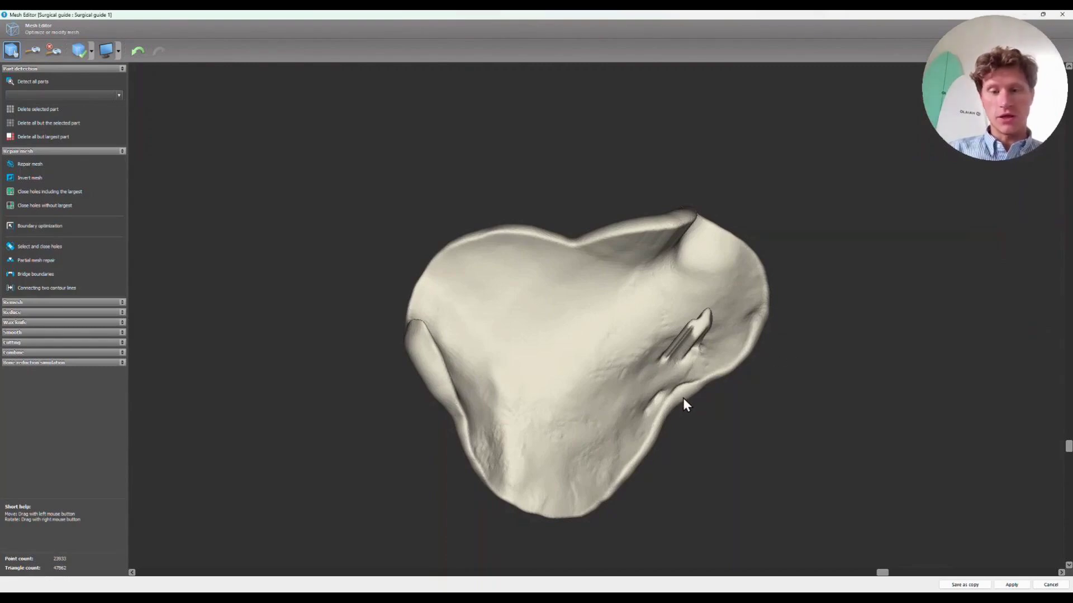
{"action": "right_click_drag", "start_coordinate": [797, 450], "coordinate": [554, 416]}
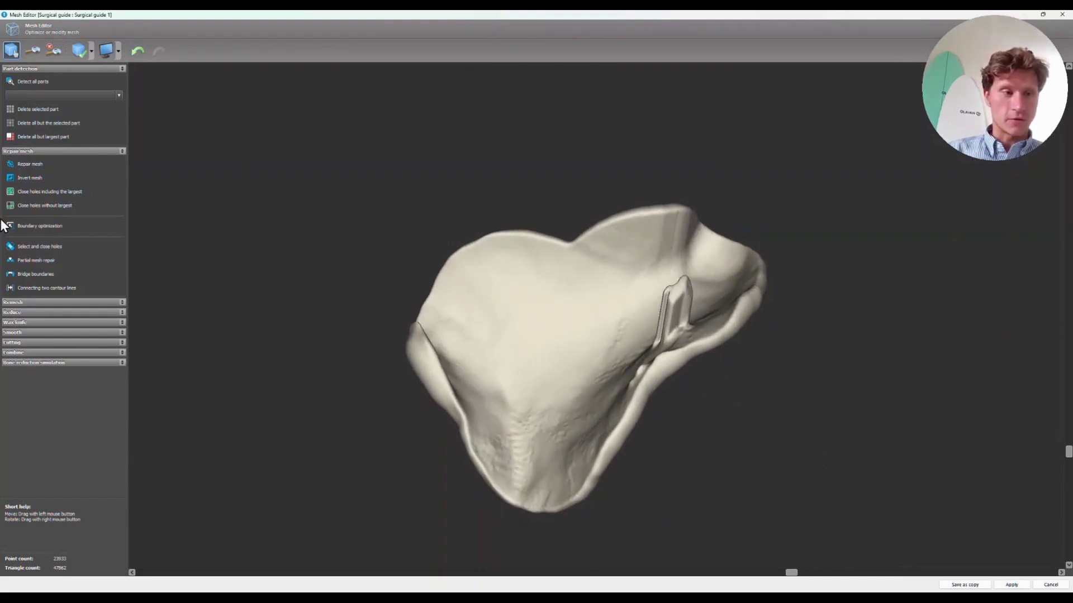
{"action": "left_click", "coordinate": [25, 325]}
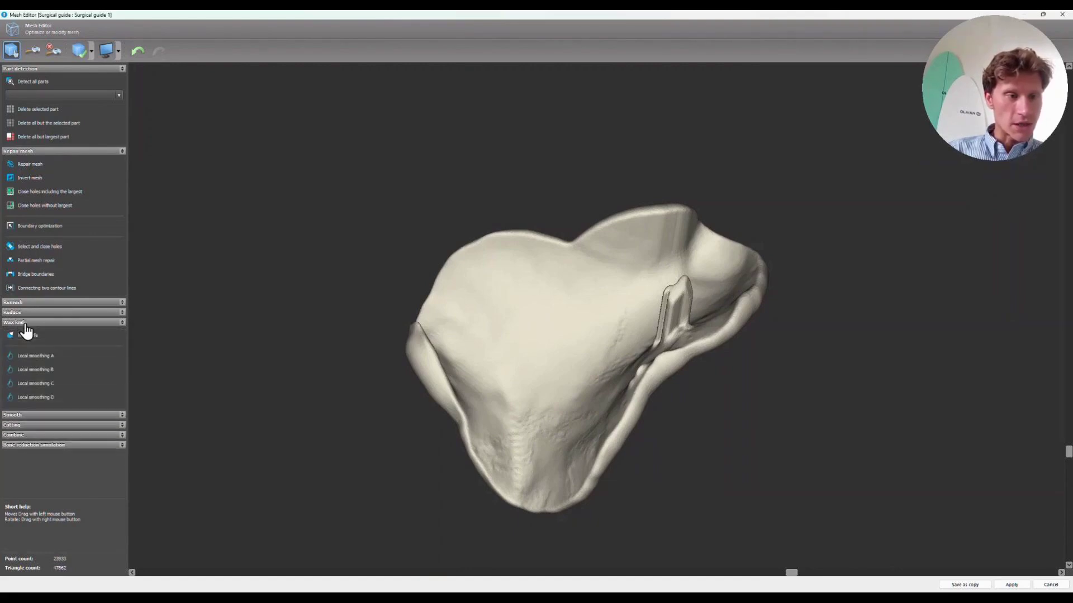
{"action": "left_click", "coordinate": [39, 360]}
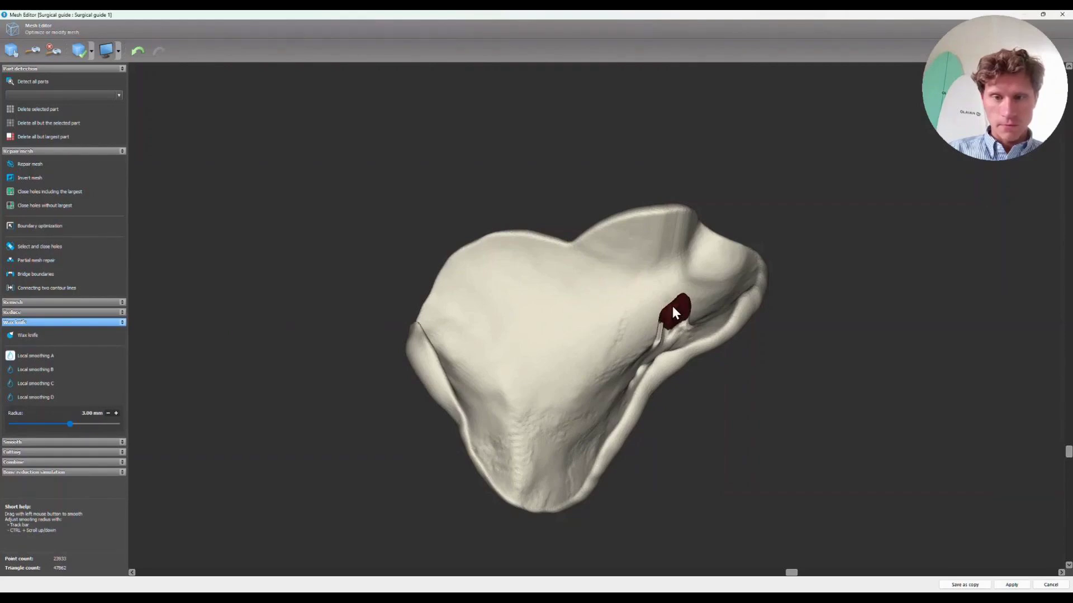
{"action": "mouse_move", "coordinate": [671, 331]}
{"action": "left_mouse_down"}
{"action": "mouse_move", "coordinate": [689, 333]}
{"action": "mouse_move", "coordinate": [628, 362]}
{"action": "mouse_move", "coordinate": [637, 382]}
{"action": "left_mouse_up"}
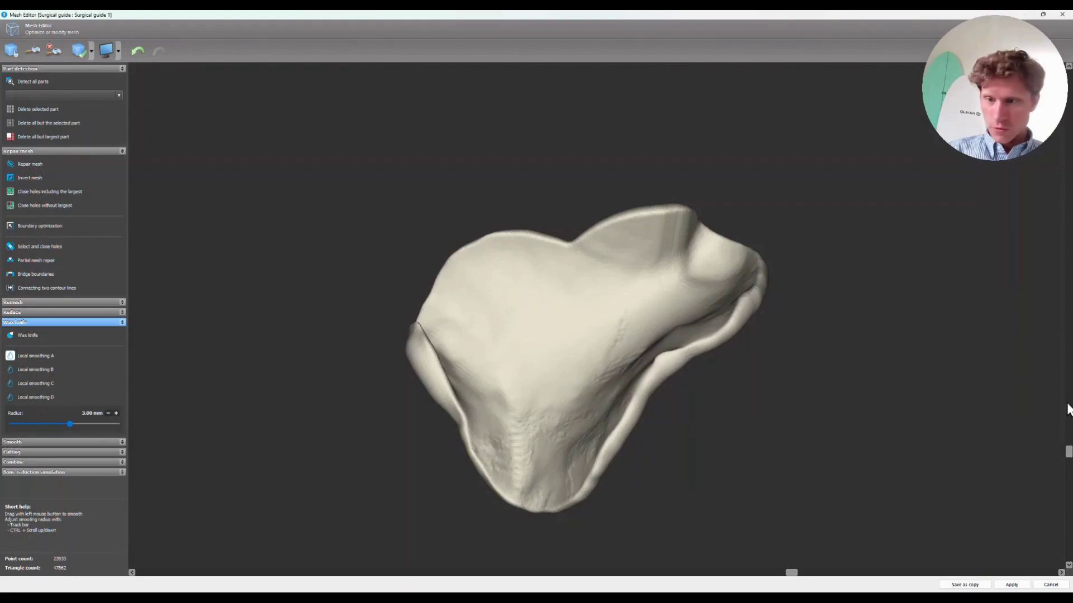
Step: Smooth the remaining crease on the guide's inner surface near its edge with Local smoothing A at 3.00 mm radius
{"action": "mouse_move", "coordinate": [1069, 451]}
{"action": "left_mouse_down"}
{"action": "mouse_move", "coordinate": [1068, 496]}
{"action": "mouse_move", "coordinate": [1068, 462]}
{"action": "left_mouse_up"}
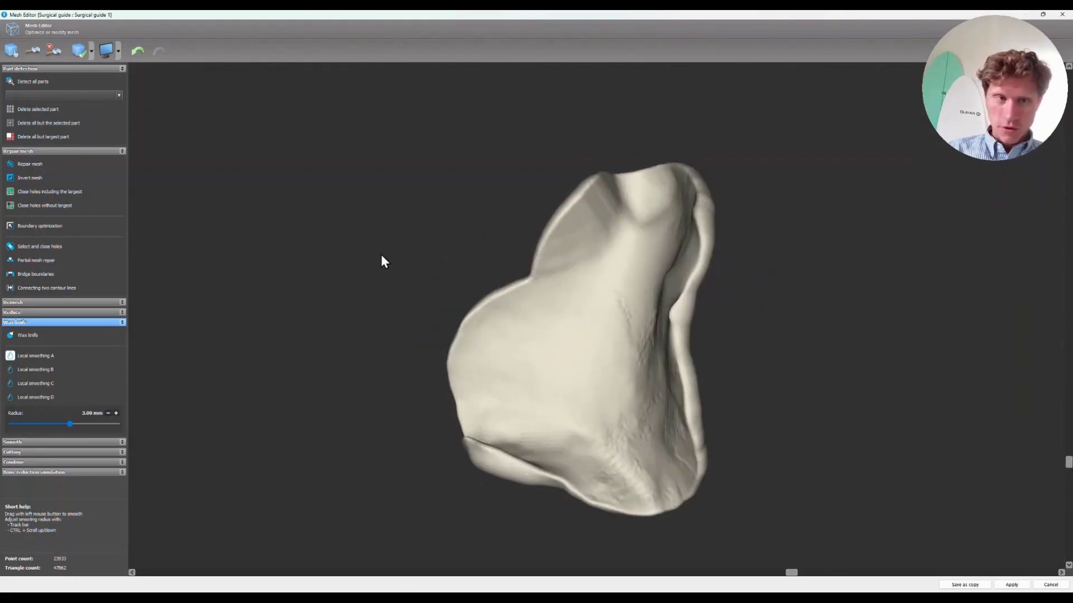
{"action": "left_click", "coordinate": [11, 50]}
{"action": "right_click_drag", "start_coordinate": [622, 330], "coordinate": [910, 376]}
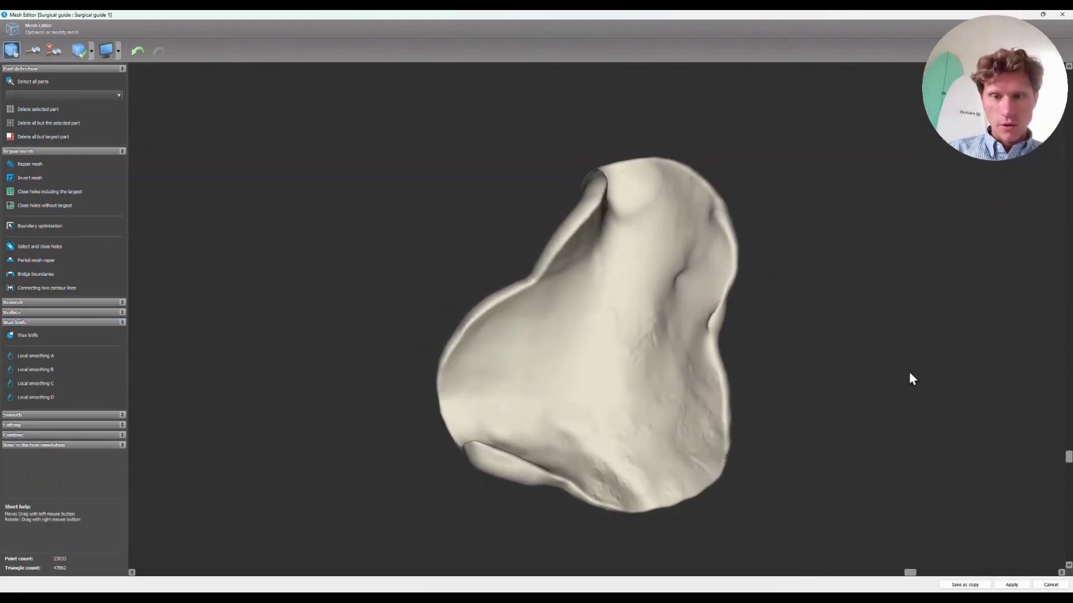
{"action": "right_click_drag", "start_coordinate": [680, 364], "coordinate": [722, 296]}
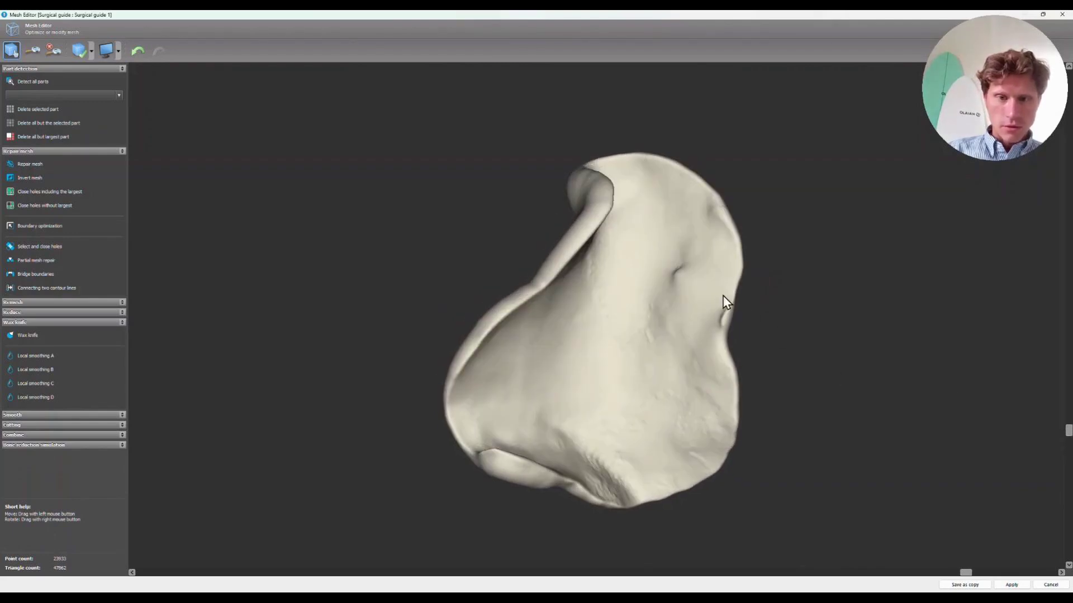
{"action": "left_click", "coordinate": [31, 357]}
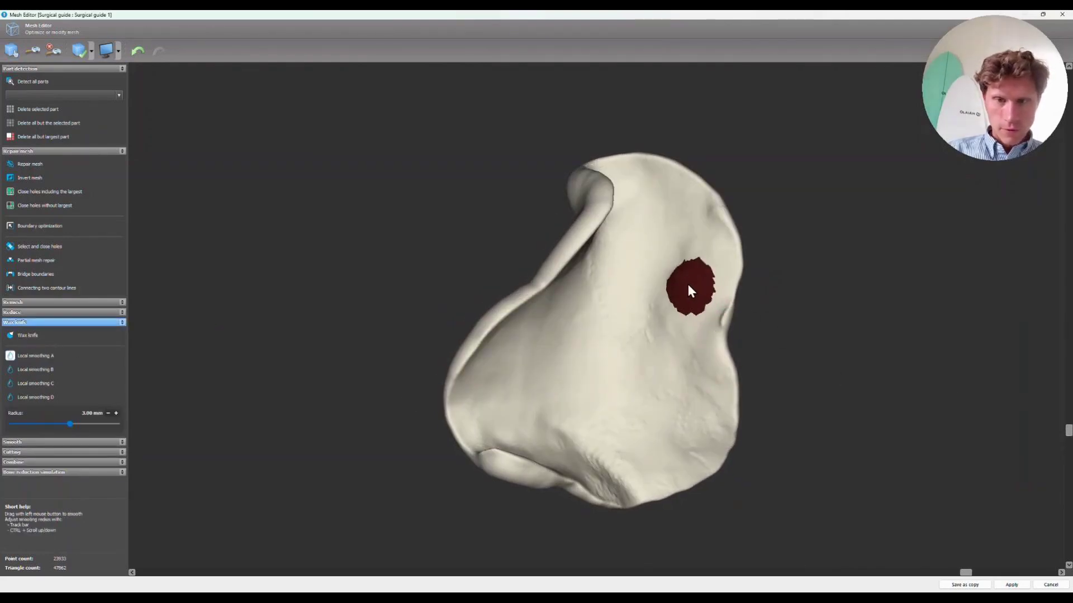
{"action": "mouse_move", "coordinate": [691, 300]}
{"action": "left_mouse_down"}
{"action": "mouse_move", "coordinate": [677, 323]}
{"action": "mouse_move", "coordinate": [682, 257]}
{"action": "mouse_move", "coordinate": [680, 336]}
{"action": "left_mouse_up"}
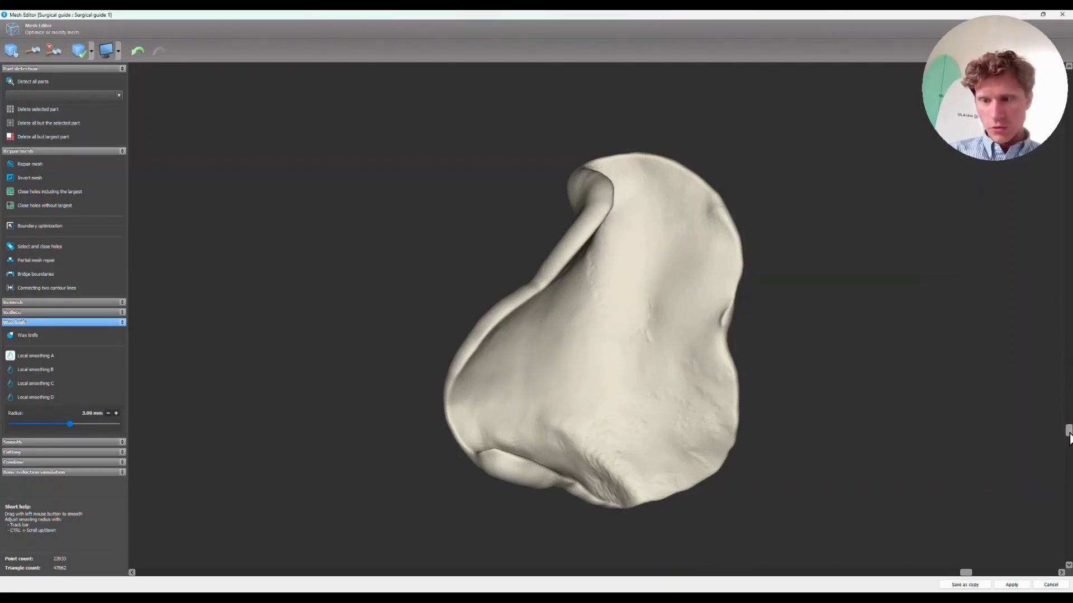
Step: Start a margin line for cutting, placing seven points across the guide's inner surface below its two rounded upper lobes
{"action": "left_click_drag", "start_coordinate": [1068, 432], "coordinate": [751, 383]}
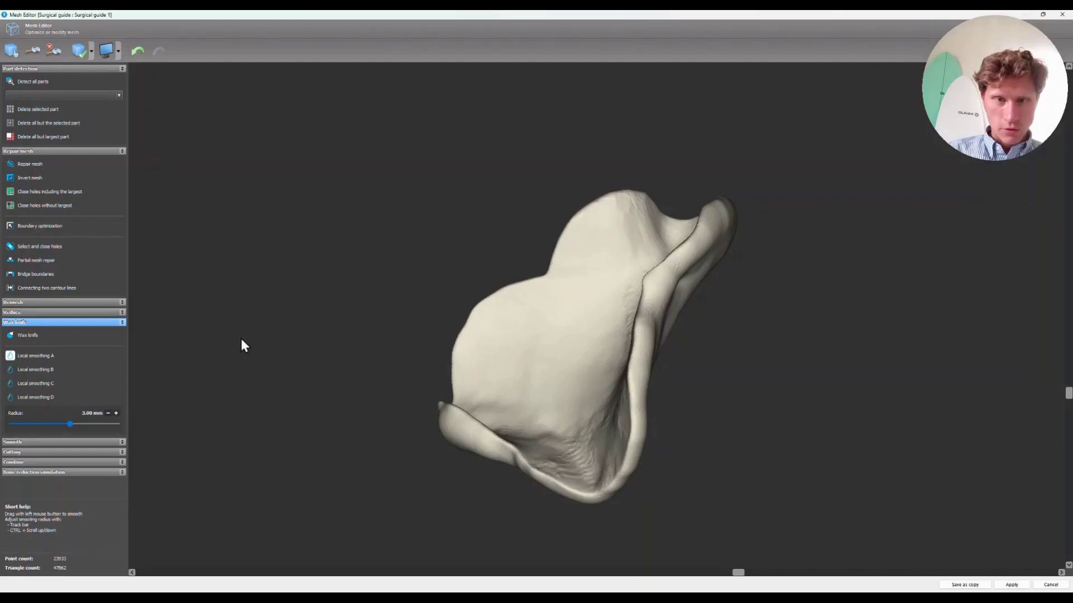
{"action": "left_click", "coordinate": [20, 452]}
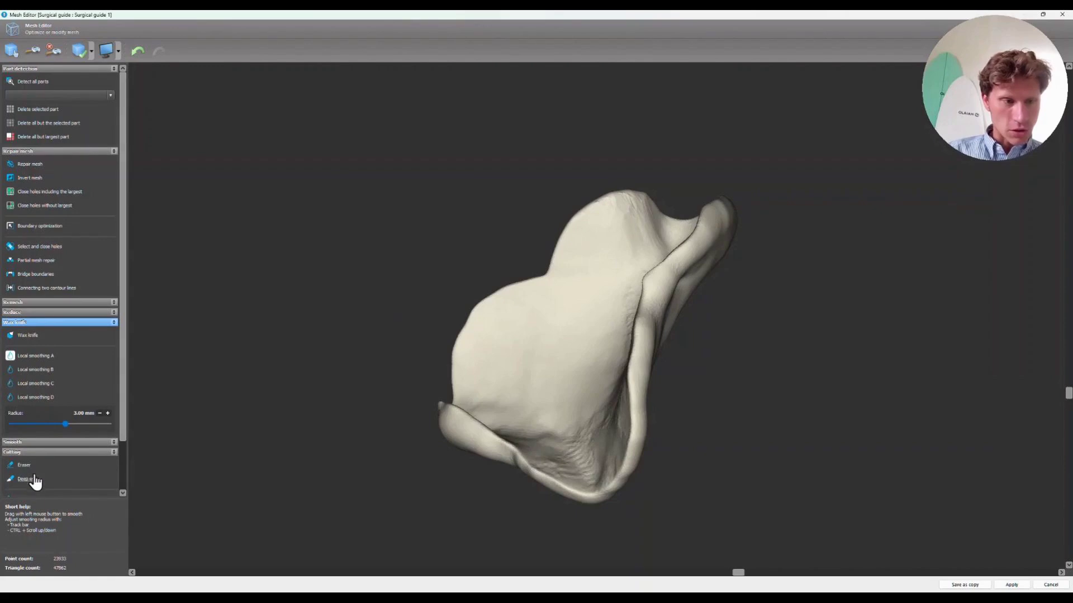
{"action": "scroll", "coordinate": [35, 481], "scroll_direction": "down", "scroll_amount": 2}
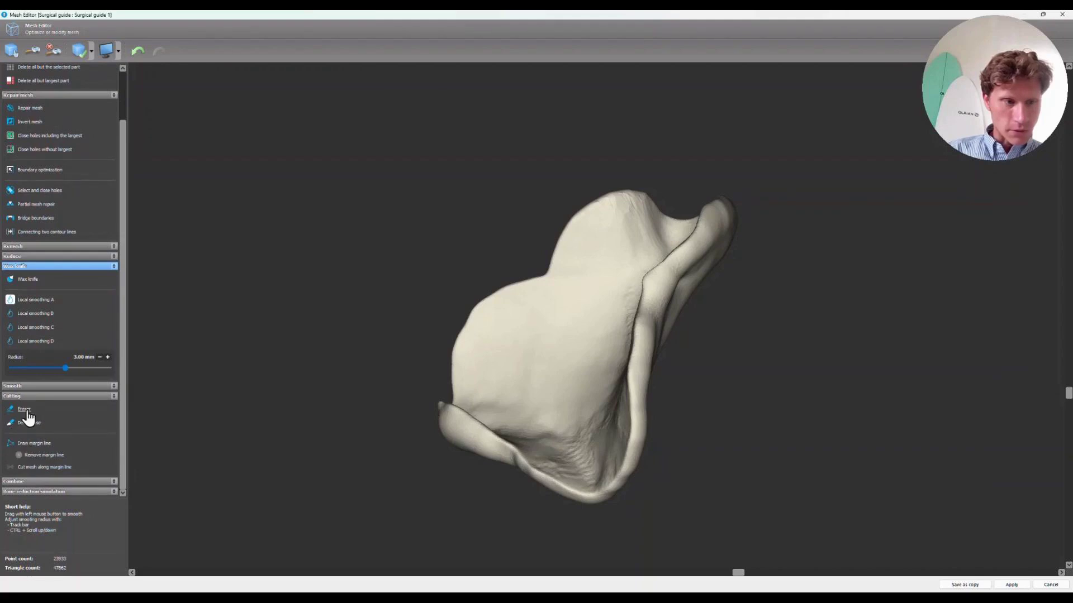
{"action": "left_click", "coordinate": [35, 442]}
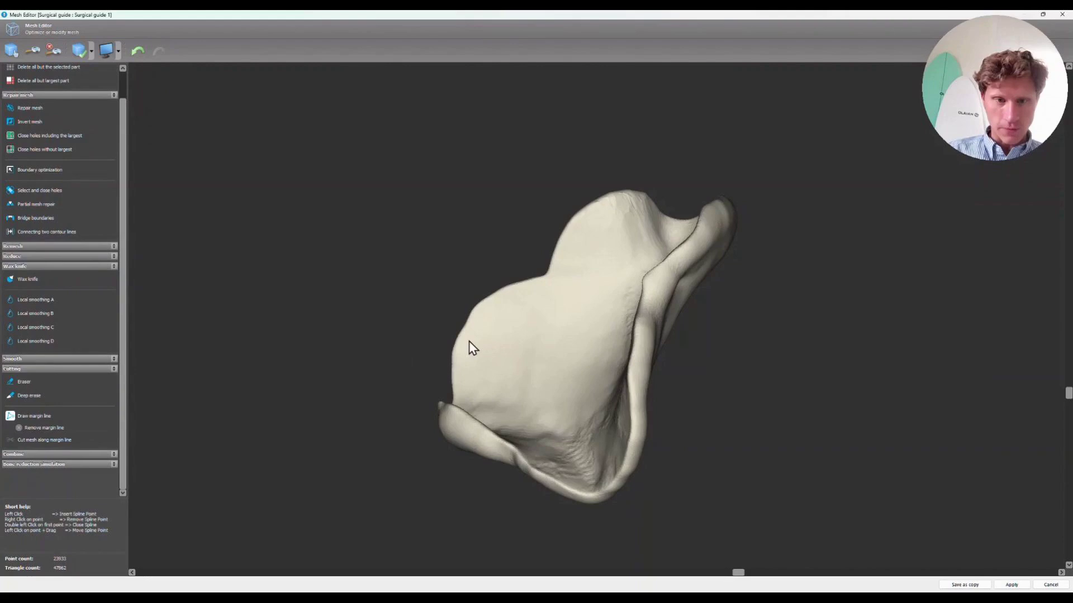
{"action": "left_click", "coordinate": [466, 341]}
{"action": "left_click", "coordinate": [488, 319]}
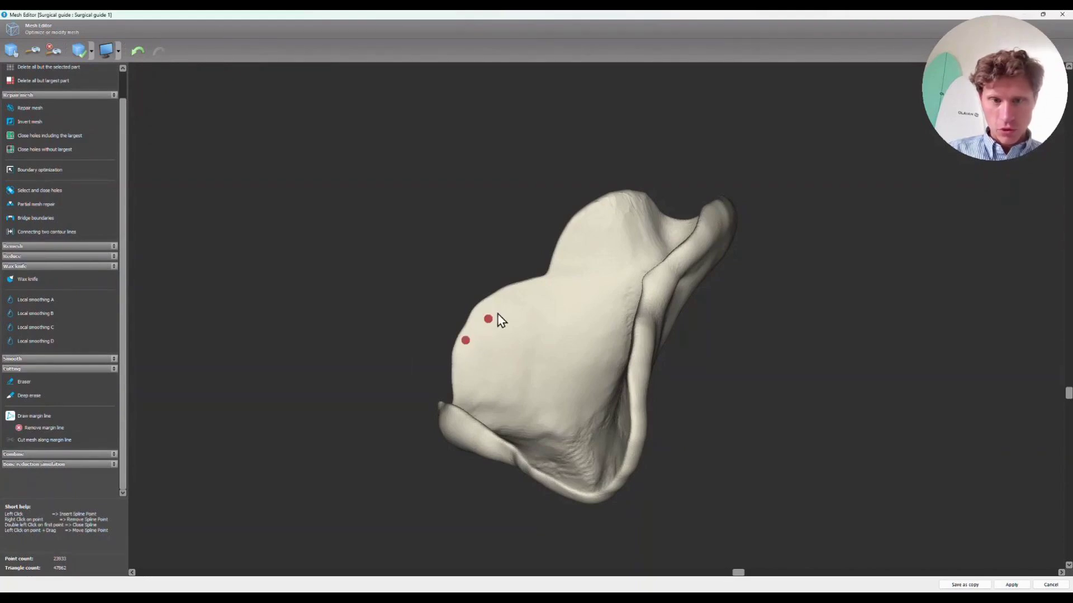
{"action": "left_click", "coordinate": [527, 294]}
{"action": "left_click", "coordinate": [553, 275]}
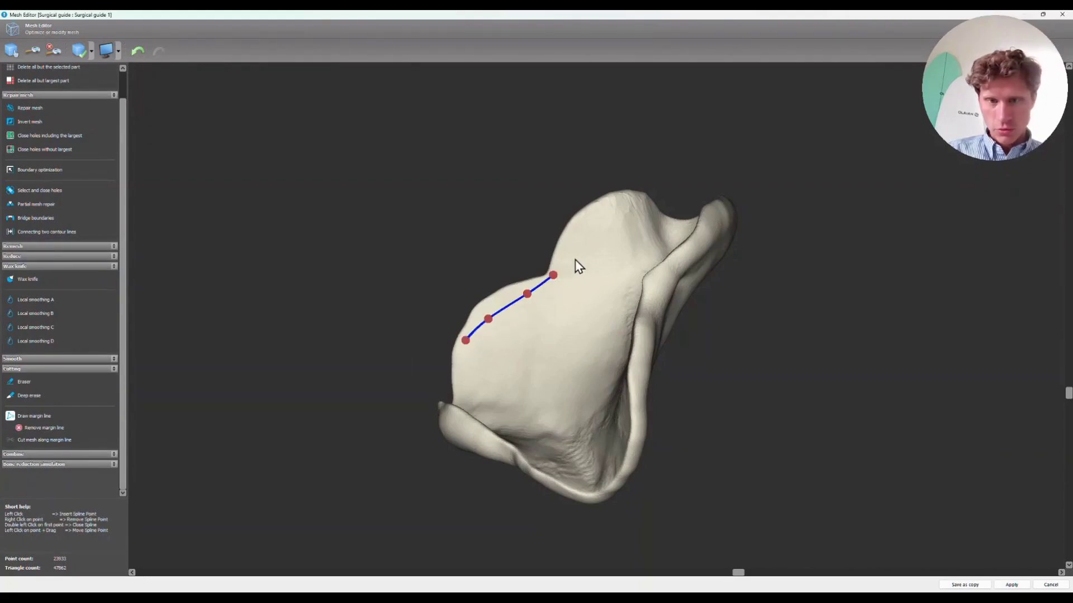
{"action": "left_click", "coordinate": [597, 246]}
{"action": "left_click", "coordinate": [630, 227]}
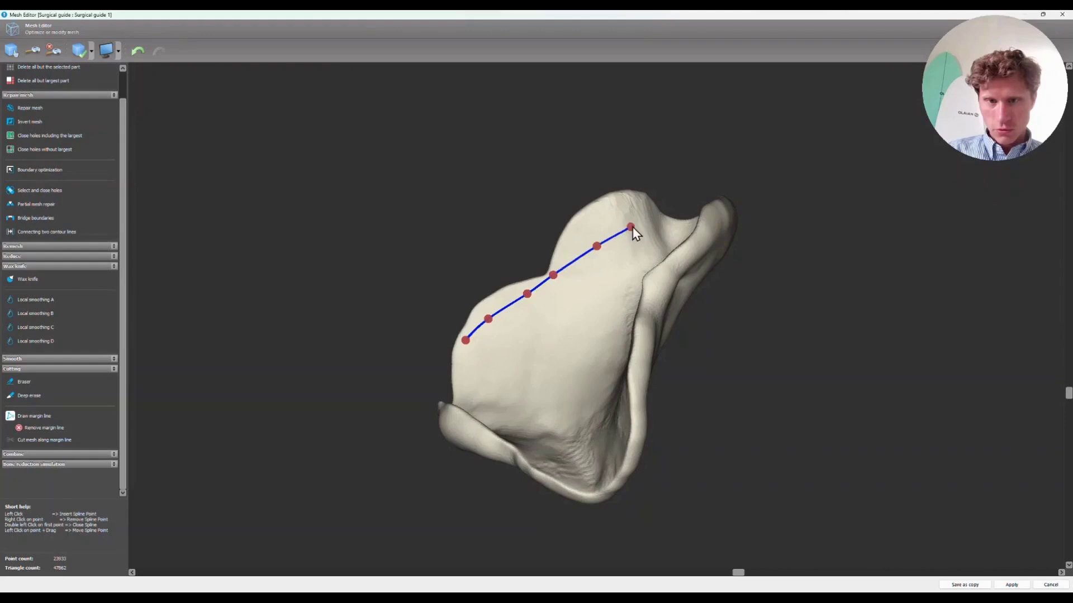
{"action": "left_click", "coordinate": [660, 213]}
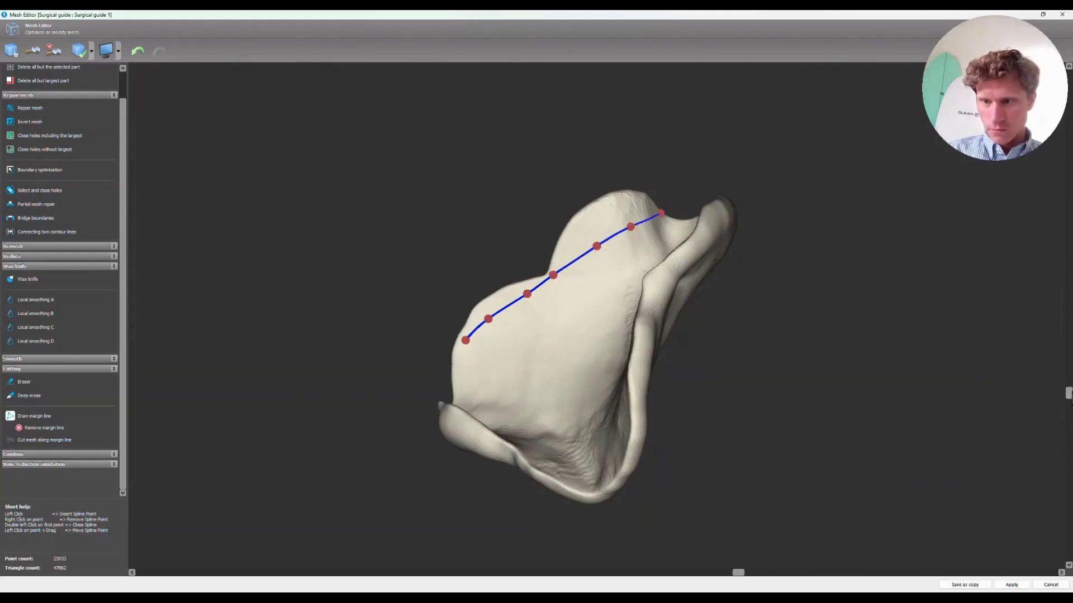
Step: Continue the margin line around the guide's rim and place points across its outer surface below the two rounded lobes
{"action": "left_click_drag", "start_coordinate": [1068, 395], "coordinate": [813, 453]}
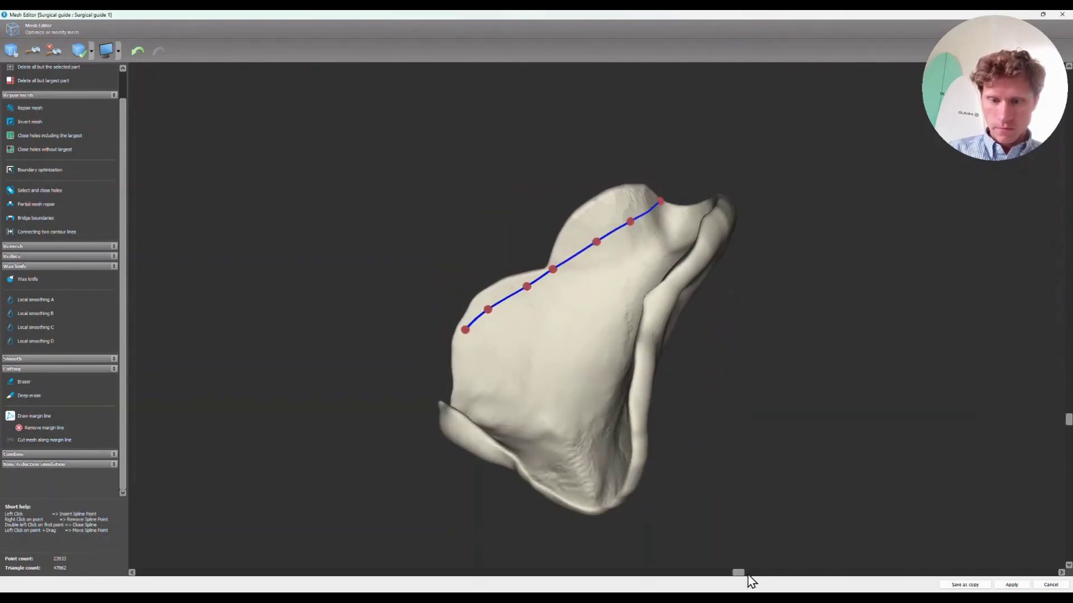
{"action": "left_click_drag", "start_coordinate": [743, 574], "coordinate": [232, 469]}
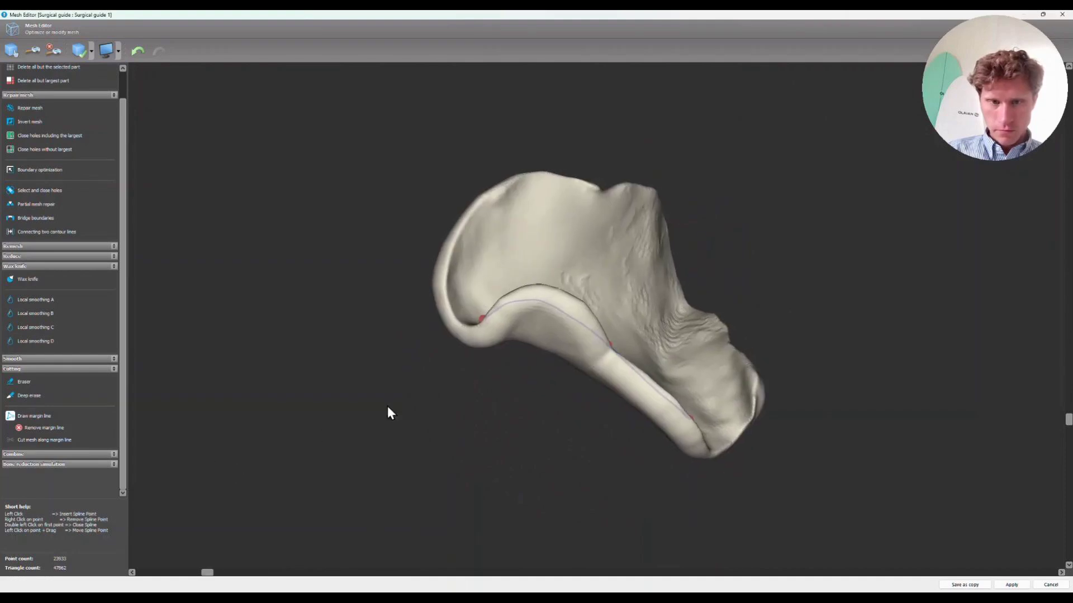
{"action": "left_click", "coordinate": [499, 340]}
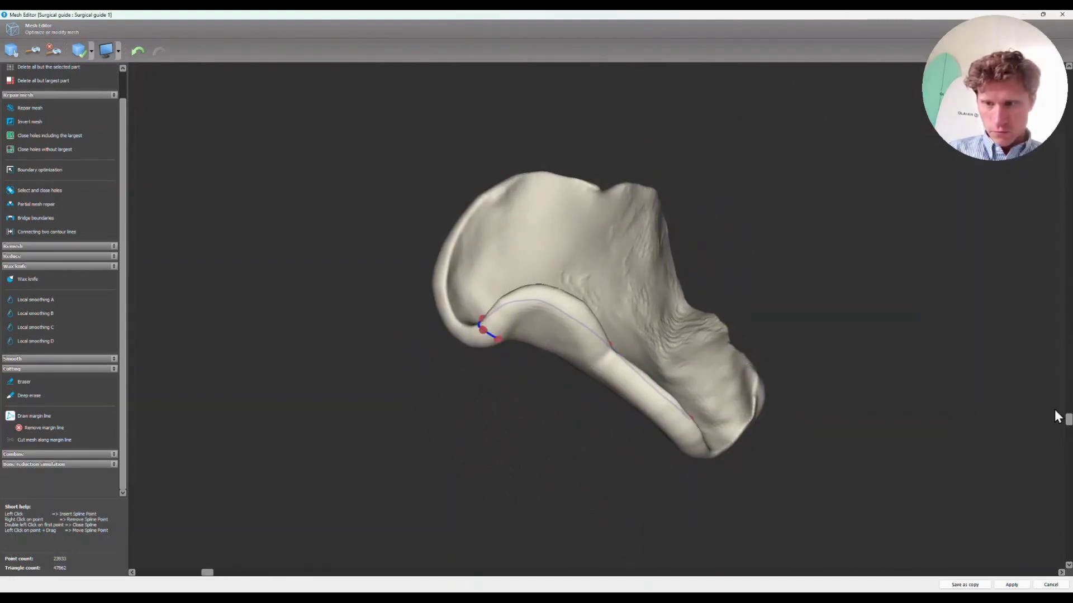
{"action": "left_click_drag", "start_coordinate": [1068, 420], "coordinate": [1033, 233]}
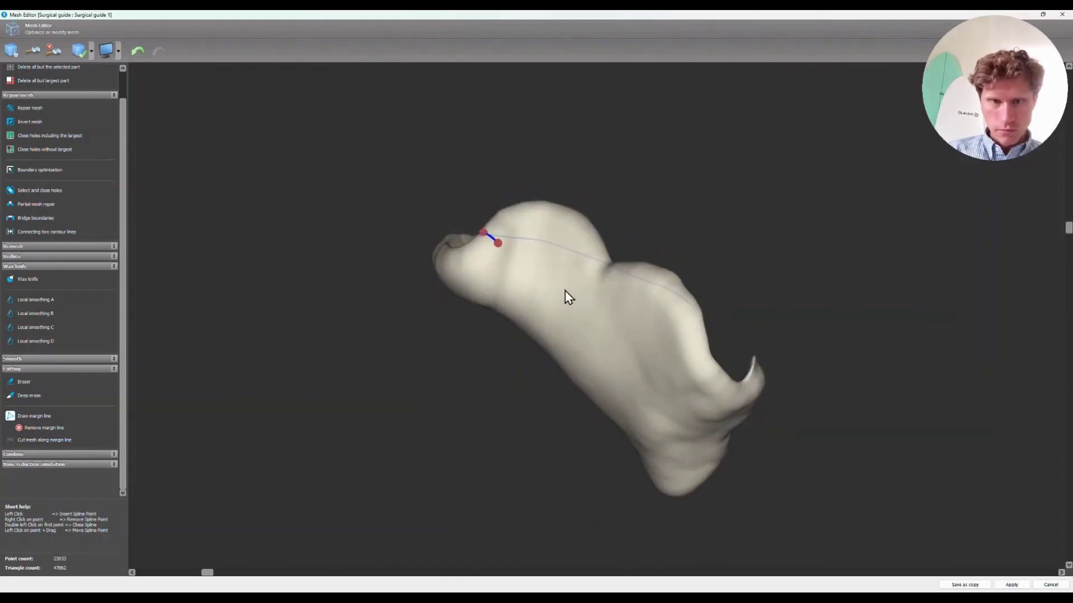
{"action": "left_click", "coordinate": [514, 258]}
{"action": "left_click", "coordinate": [548, 271]}
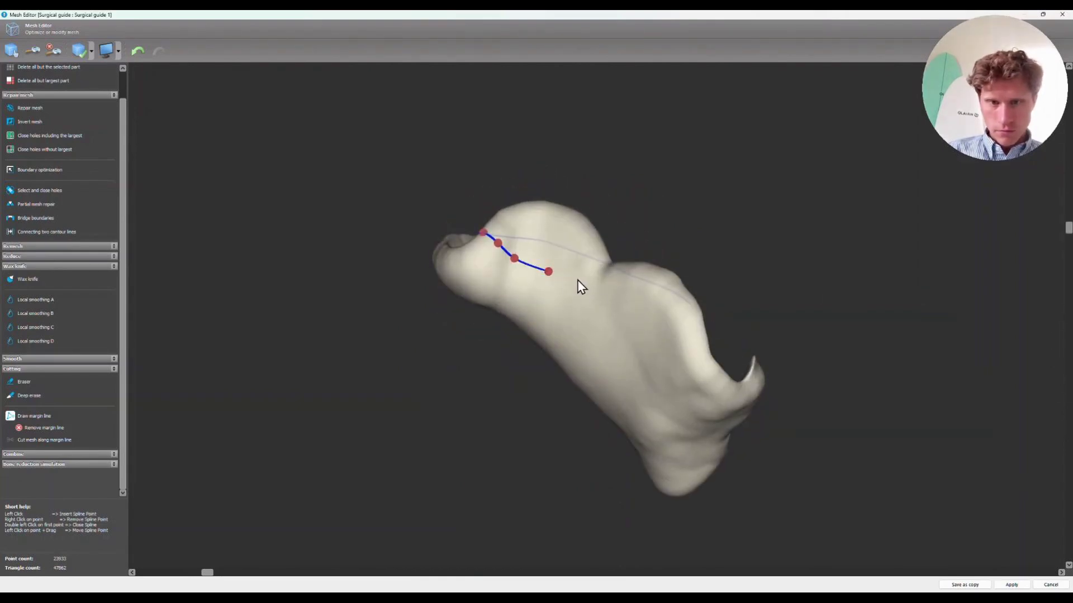
{"action": "left_click", "coordinate": [624, 299]}
{"action": "left_click", "coordinate": [666, 322]}
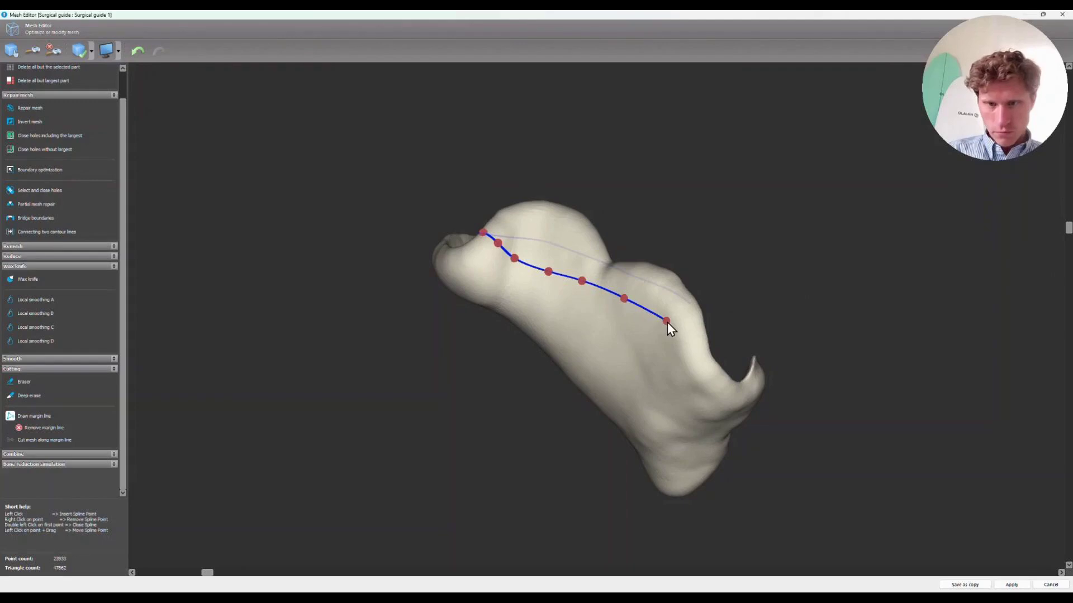
{"action": "left_click", "coordinate": [699, 340]}
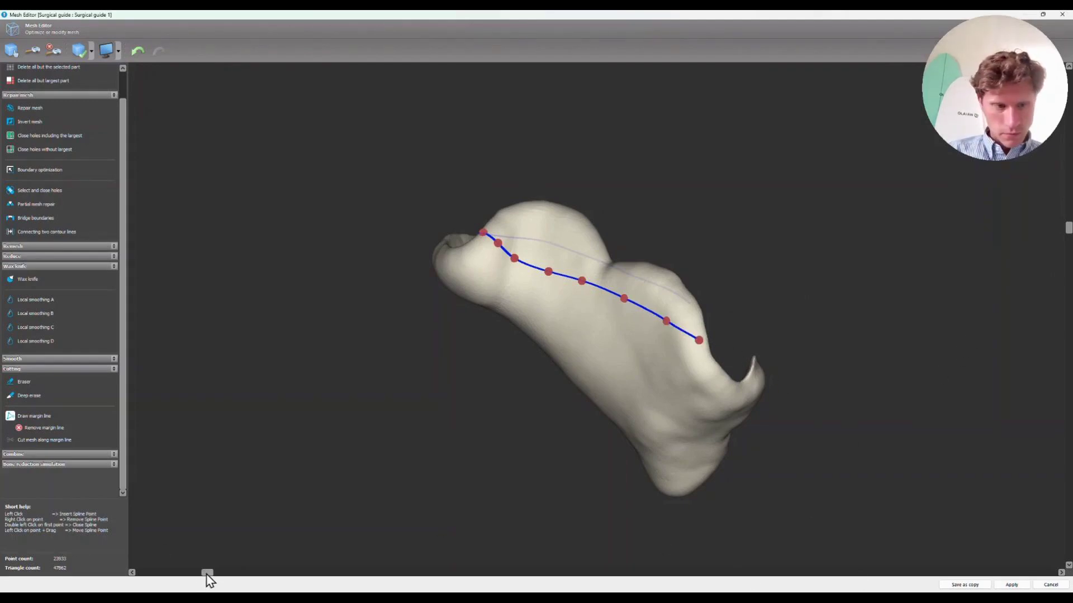
Step: Close the margin line into a loop, cut the mesh along it and remove the two-lobed part
{"action": "left_click_drag", "start_coordinate": [206, 573], "coordinate": [14, 581]}
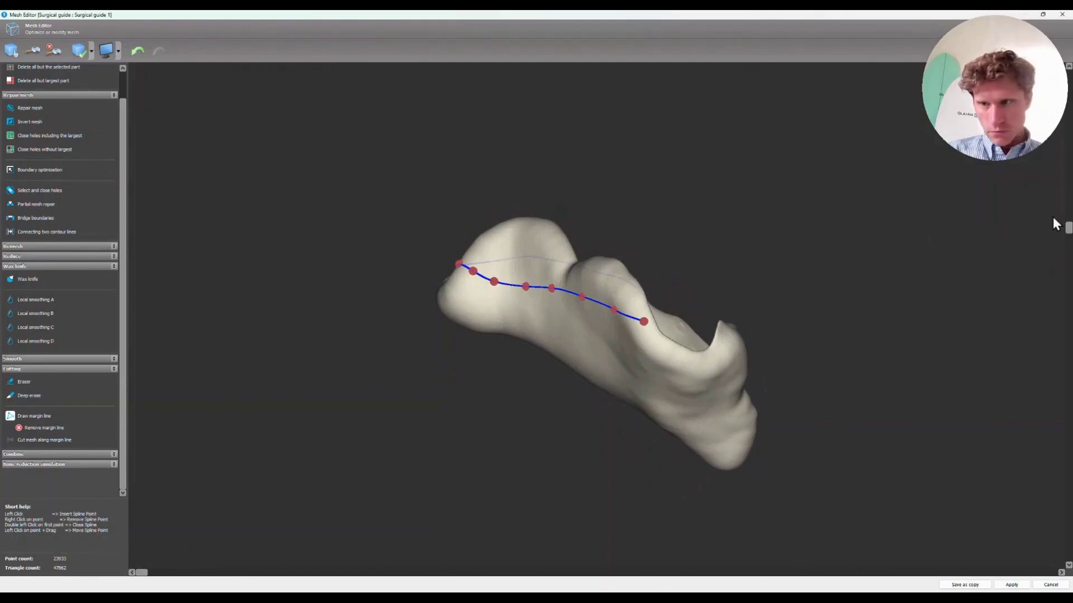
{"action": "left_click_drag", "start_coordinate": [1069, 231], "coordinate": [1069, 467]}
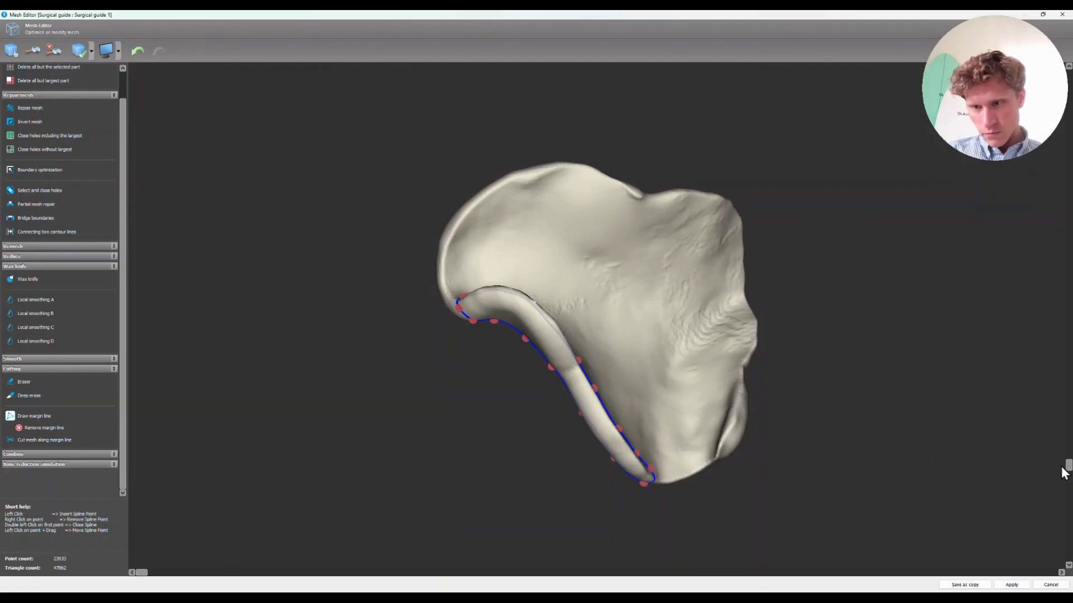
{"action": "left_click_drag", "start_coordinate": [1069, 467], "coordinate": [1032, 309]}
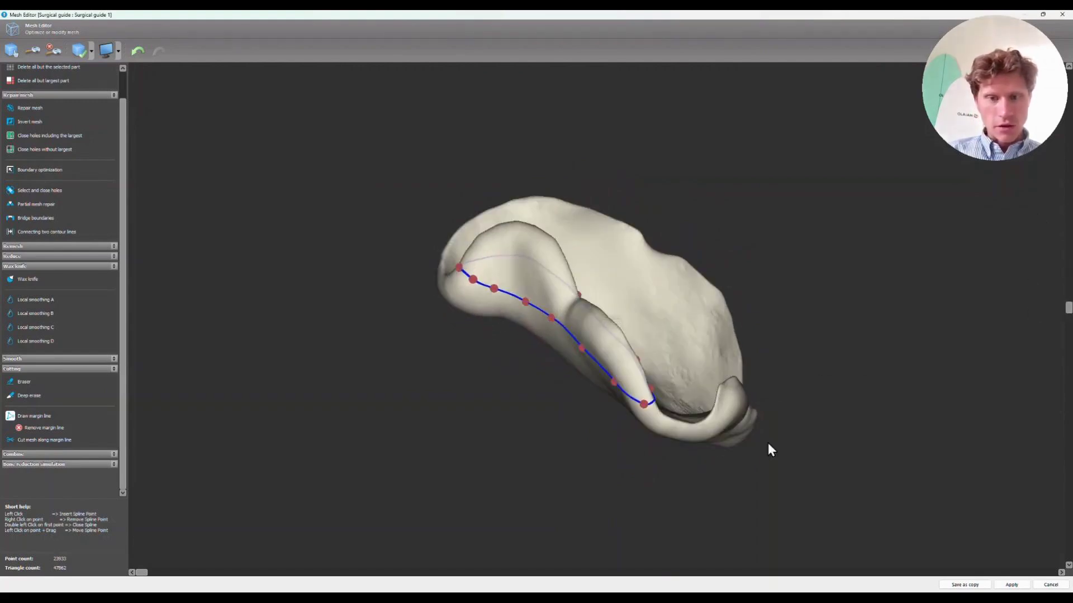
{"action": "left_click_drag", "start_coordinate": [141, 572], "coordinate": [859, 572]}
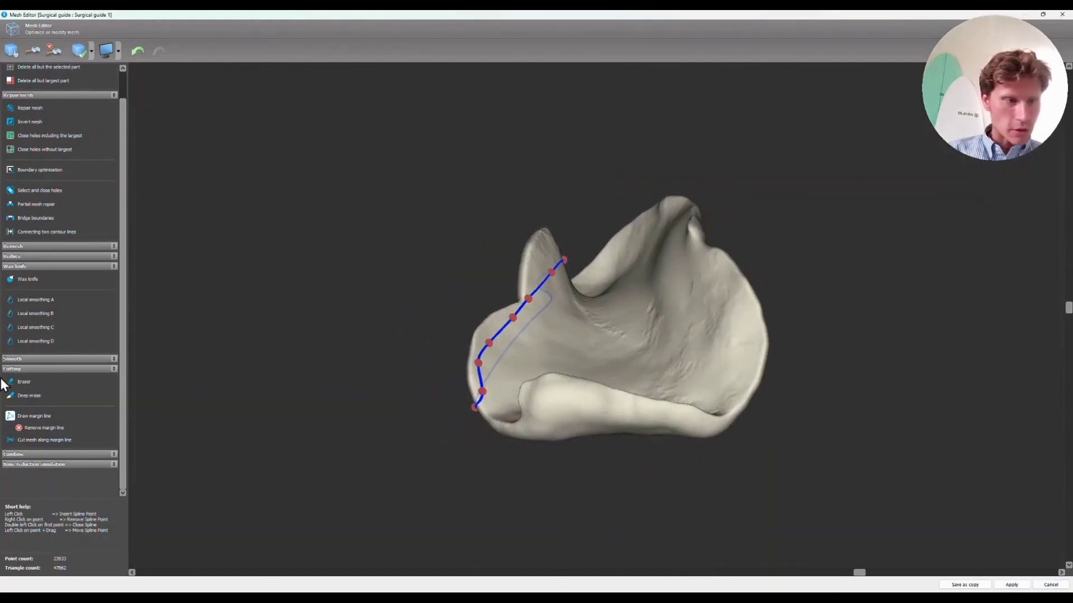
{"action": "left_click", "coordinate": [45, 441]}
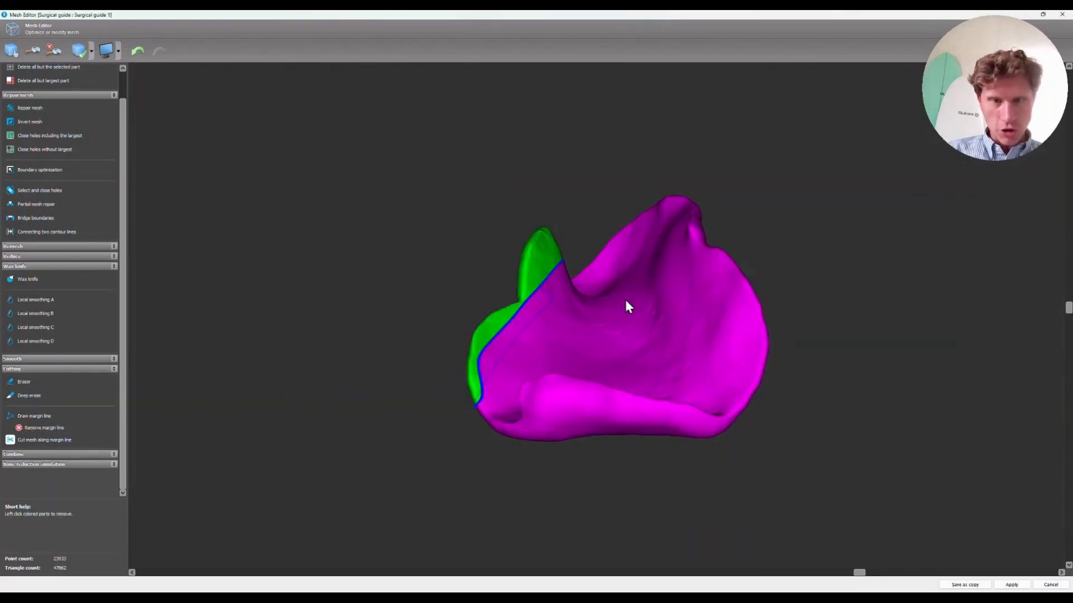
{"action": "left_click", "coordinate": [537, 257]}
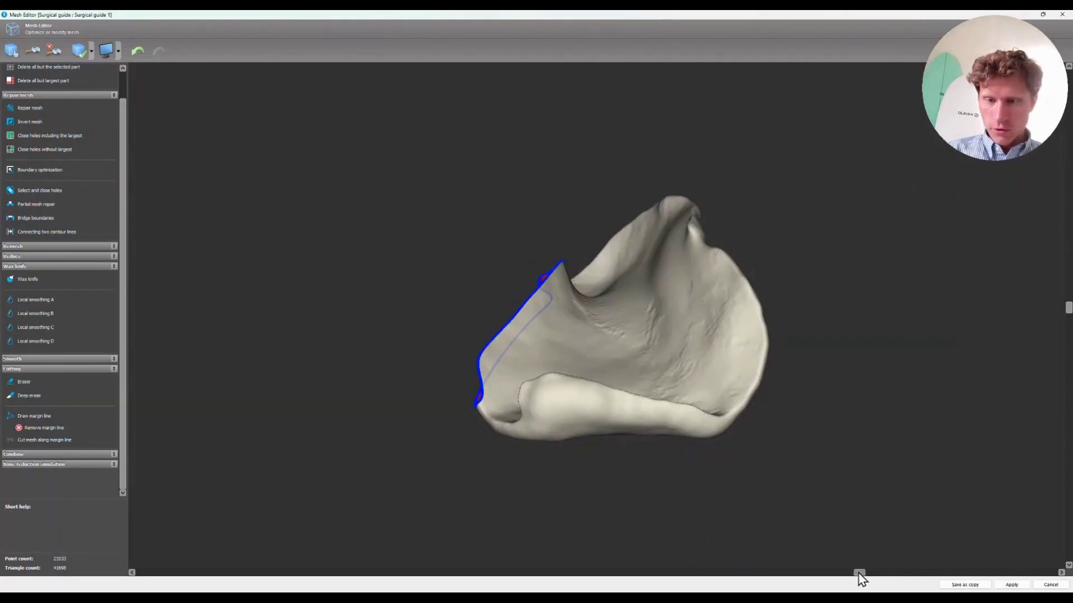
Step: Close the opening left by the cut using Select and close holes on its boundary
{"action": "left_click_drag", "start_coordinate": [859, 574], "coordinate": [1051, 572]}
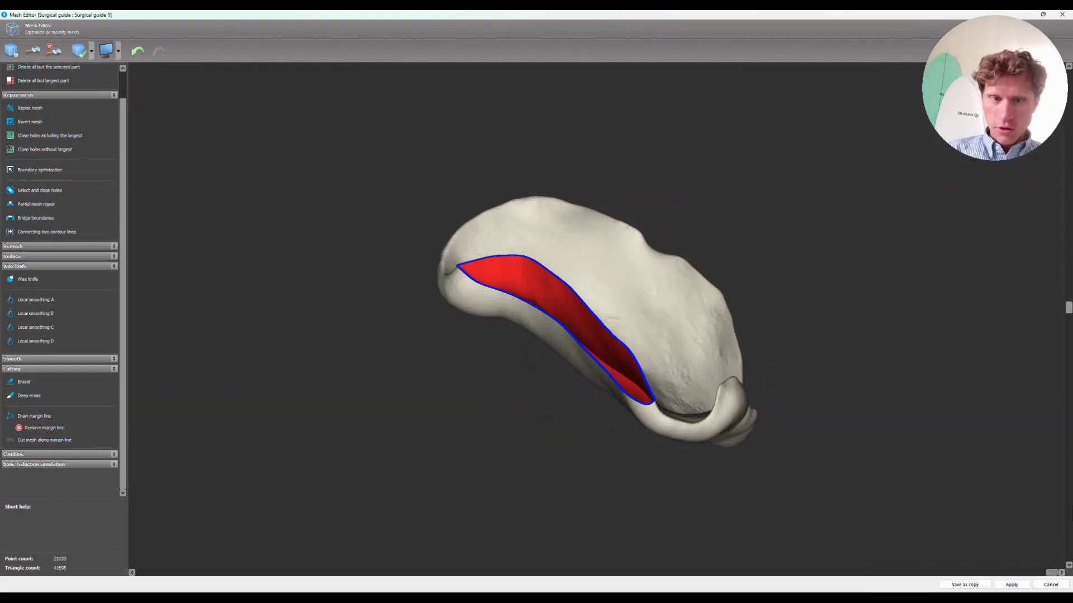
{"action": "left_click", "coordinate": [37, 193]}
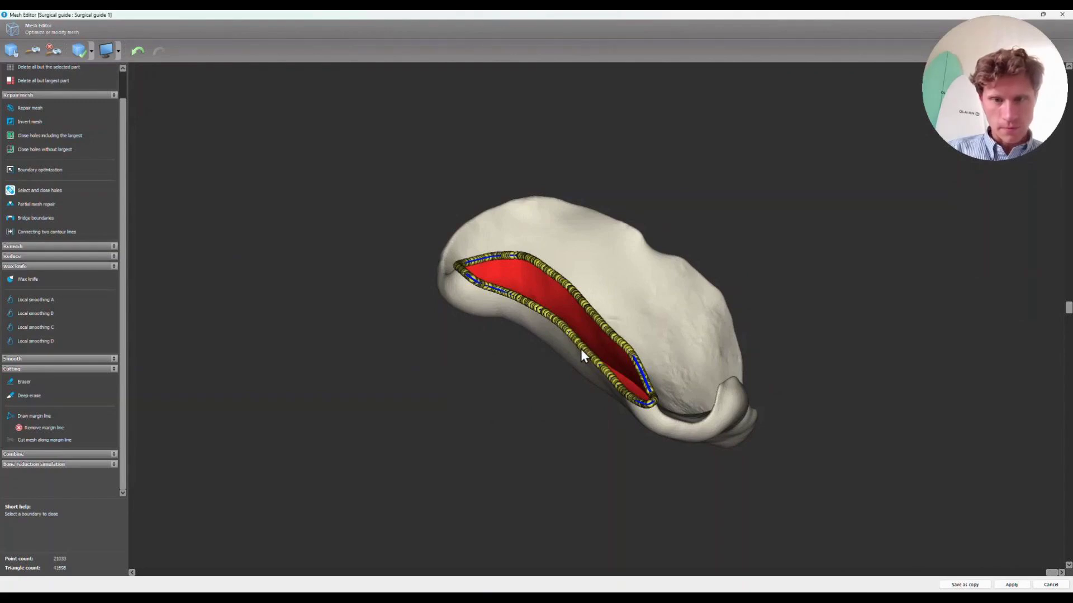
{"action": "left_click", "coordinate": [581, 349]}
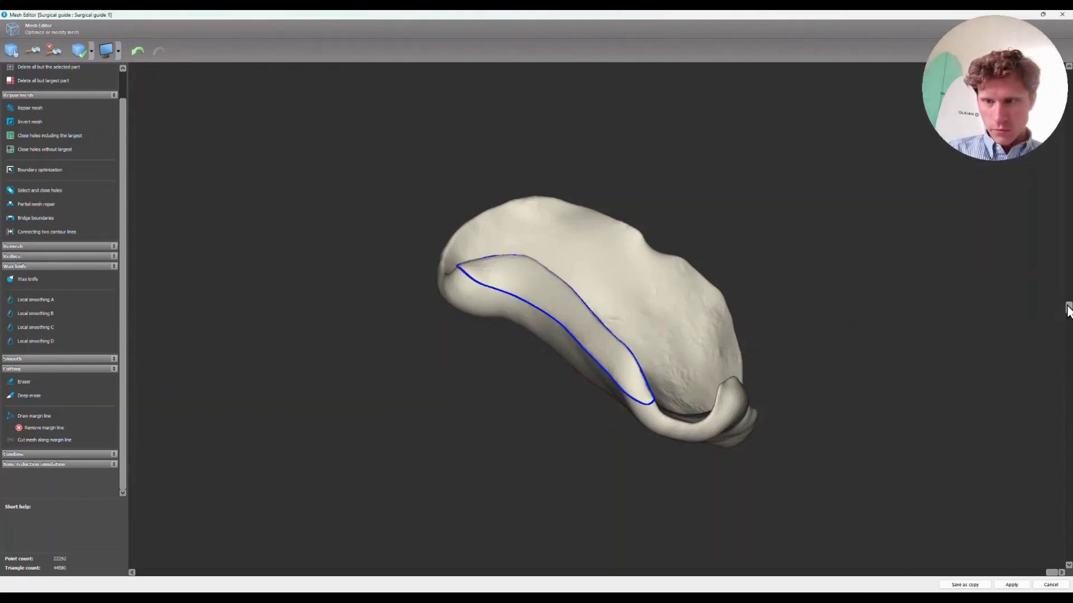
{"action": "left_click_drag", "start_coordinate": [1068, 307], "coordinate": [970, 311]}
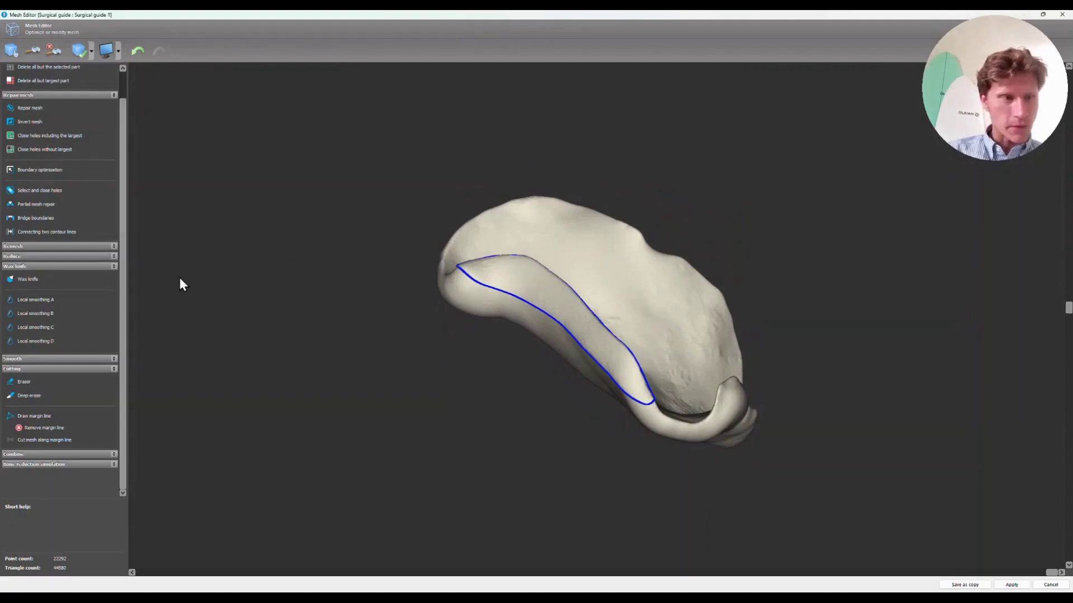
Step: Round off the closed cut edge with Local smoothing A and B at a 3.00 mm radius
{"action": "left_click", "coordinate": [34, 299]}
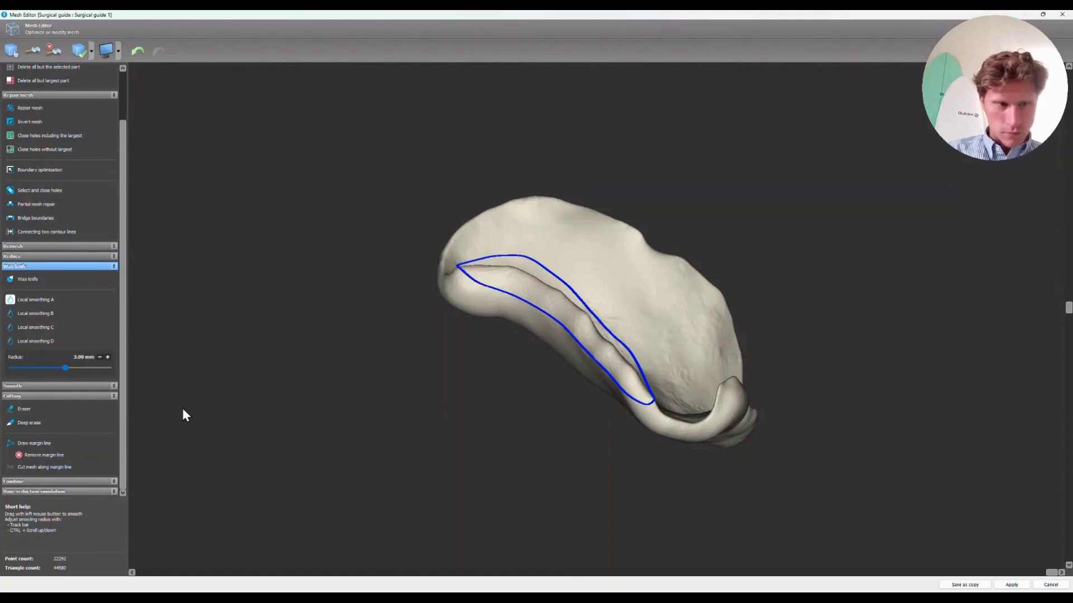
{"action": "left_click", "coordinate": [50, 314]}
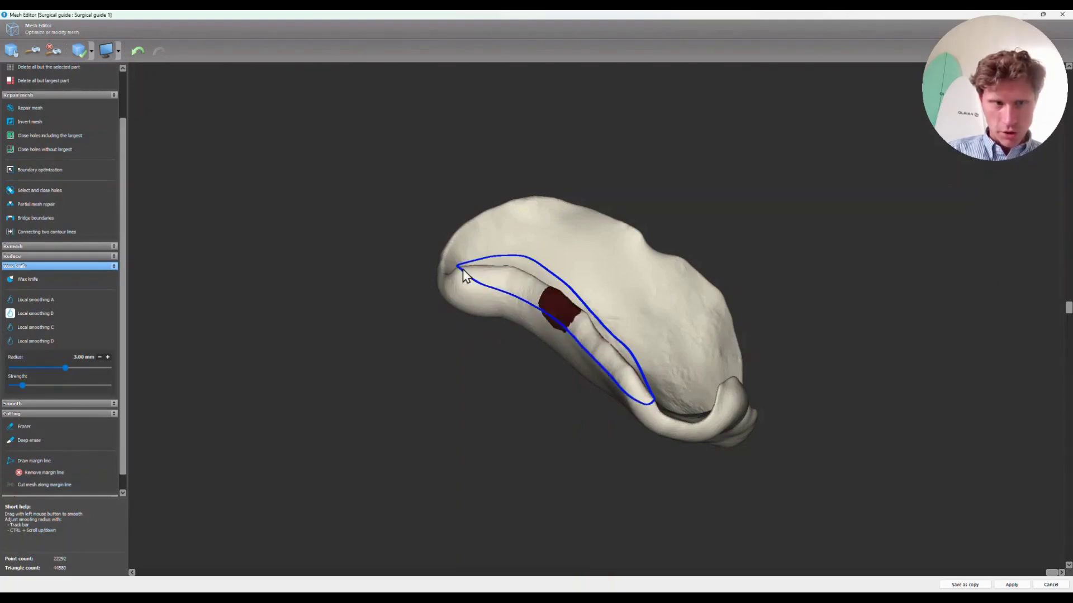
{"action": "left_click", "coordinate": [35, 300]}
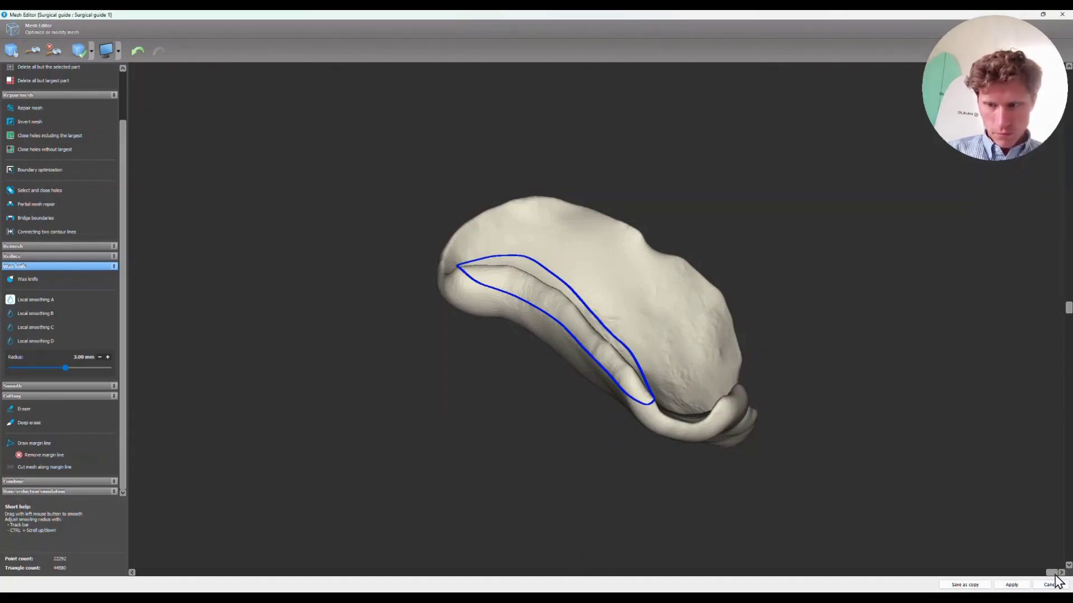
Step: Build up the notch in the guide's outer rim with the Wax knife at amplitude 15 and 3.00 mm outer radius
{"action": "left_click_drag", "start_coordinate": [1052, 574], "coordinate": [825, 588]}
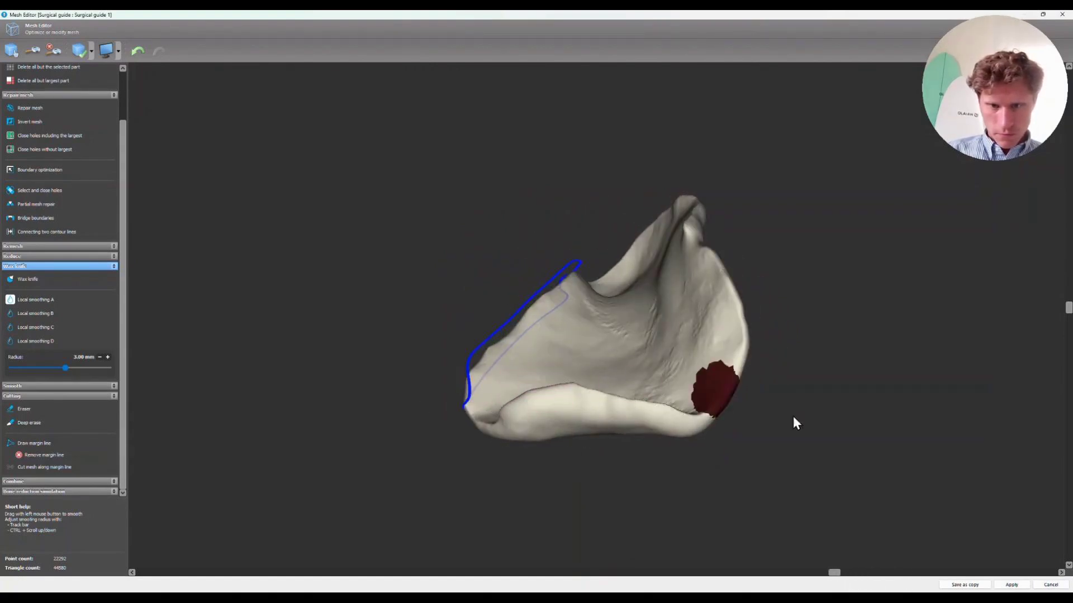
{"action": "mouse_move", "coordinate": [1069, 309]}
{"action": "left_mouse_down"}
{"action": "mouse_move", "coordinate": [1036, 231]}
{"action": "mouse_move", "coordinate": [900, 54]}
{"action": "mouse_move", "coordinate": [908, 252]}
{"action": "mouse_move", "coordinate": [892, 217]}
{"action": "left_mouse_up"}
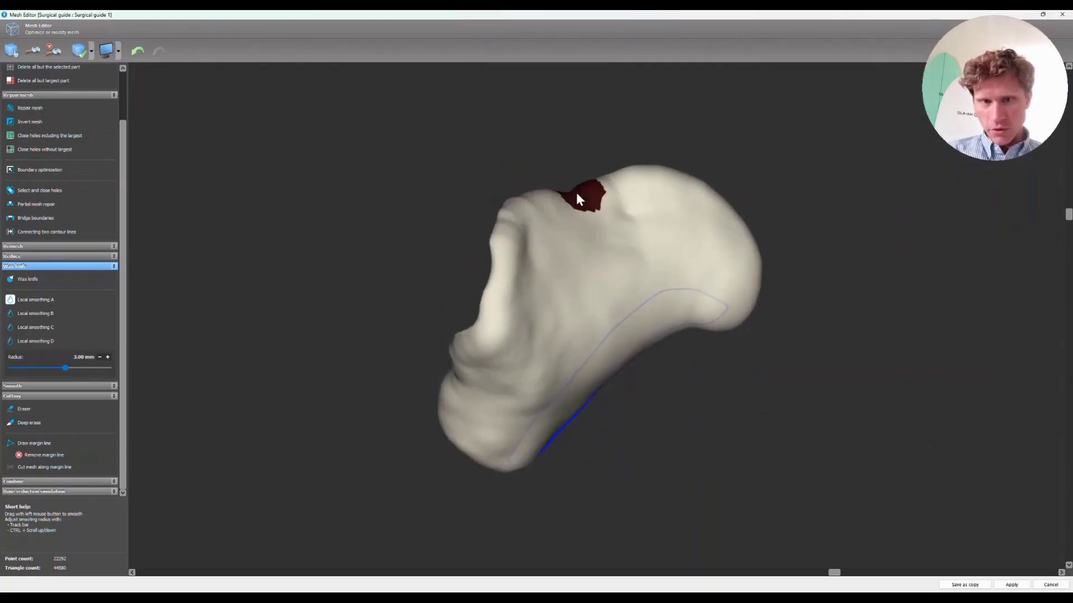
{"action": "left_click_drag", "start_coordinate": [1069, 214], "coordinate": [1064, 298]}
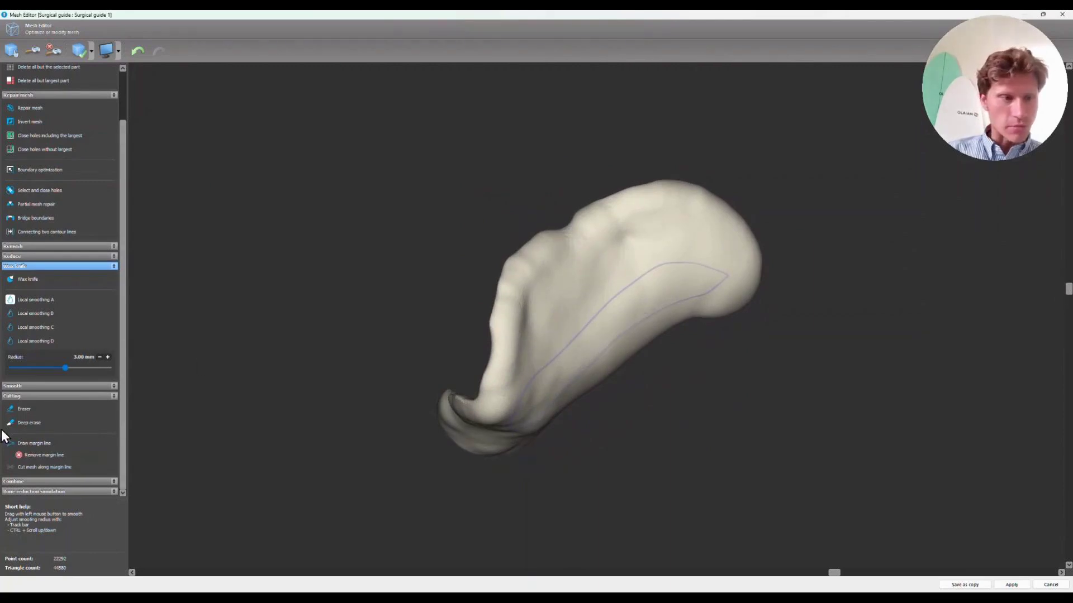
{"action": "left_click", "coordinate": [28, 279]}
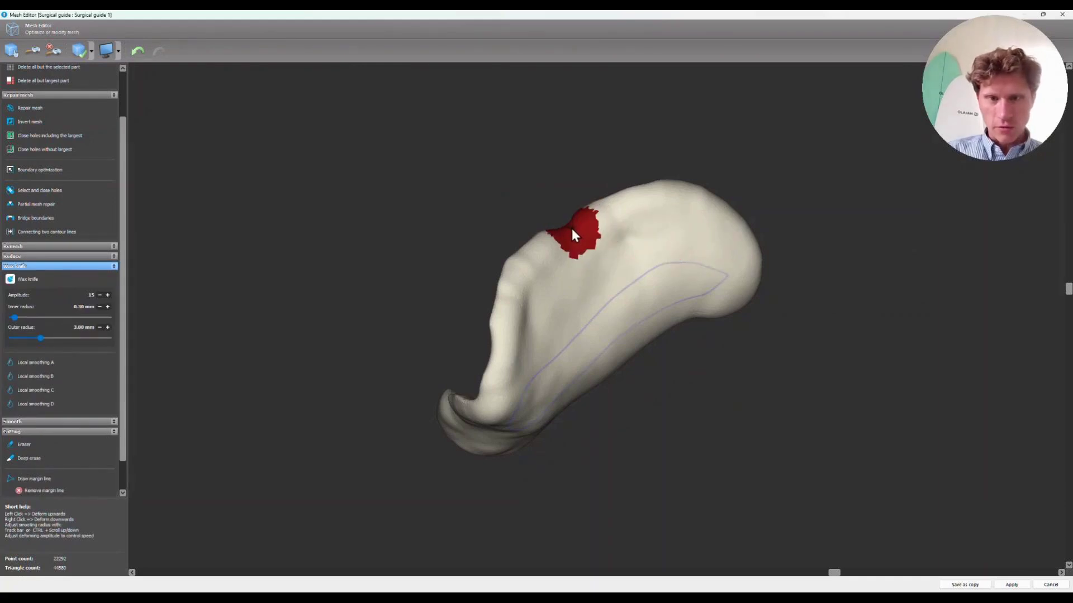
{"action": "middle_click", "coordinate": [569, 227]}
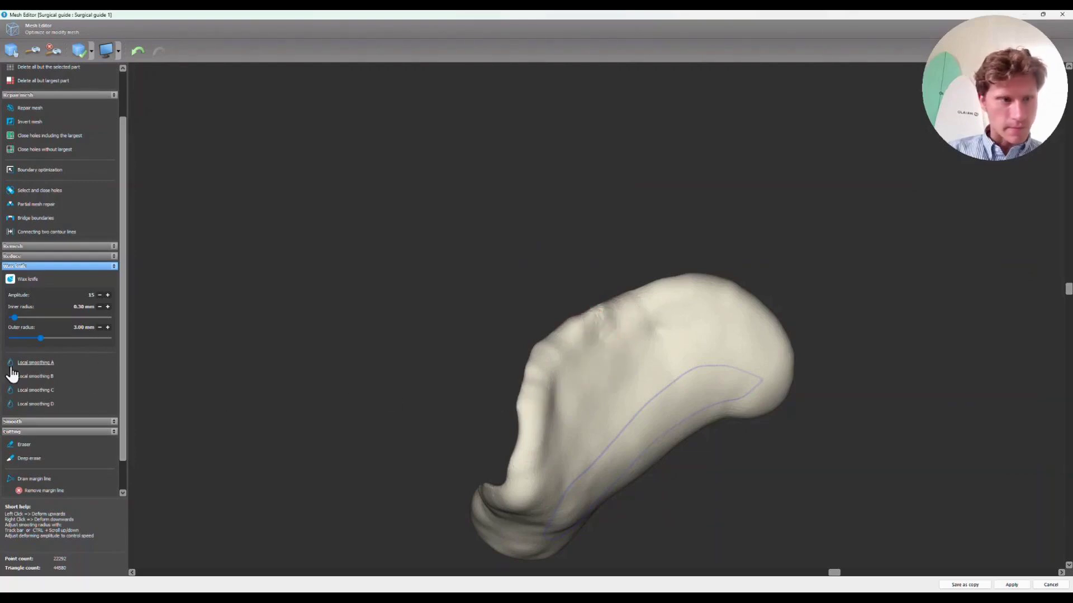
Step: Smooth the built-up rim notch with Local smoothing B and A at a 3.00 mm radius
{"action": "left_click", "coordinate": [36, 376]}
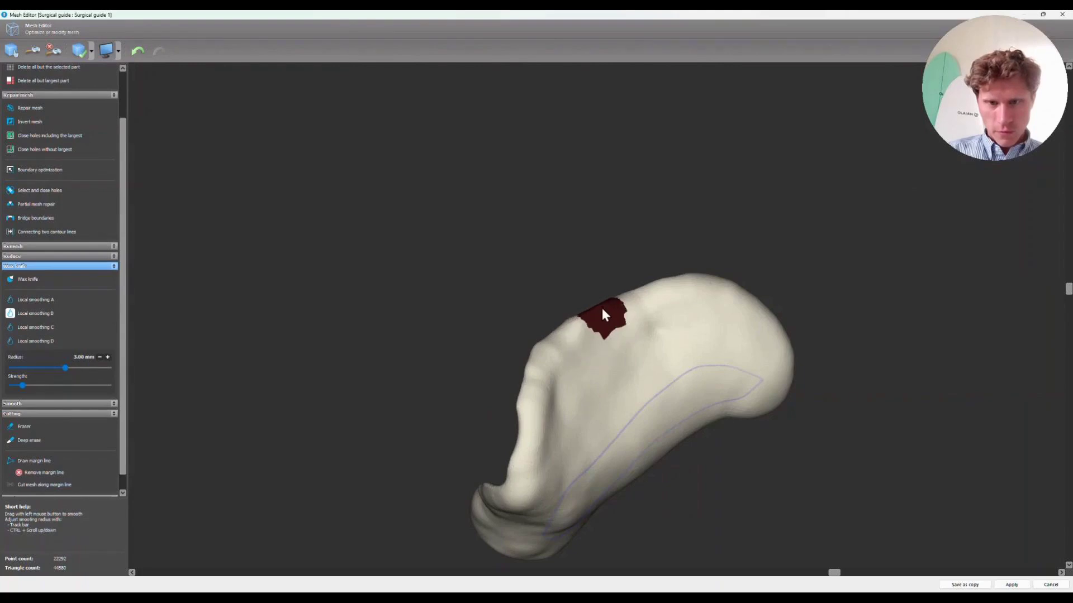
{"action": "left_click", "coordinate": [44, 301]}
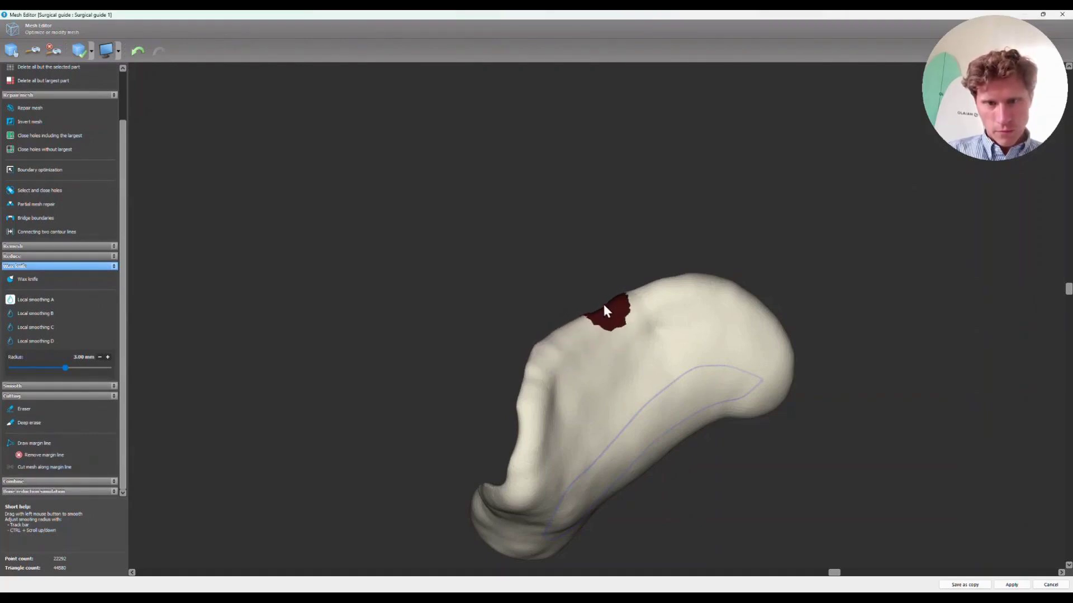
{"action": "left_click_drag", "start_coordinate": [1067, 262], "coordinate": [947, 260]}
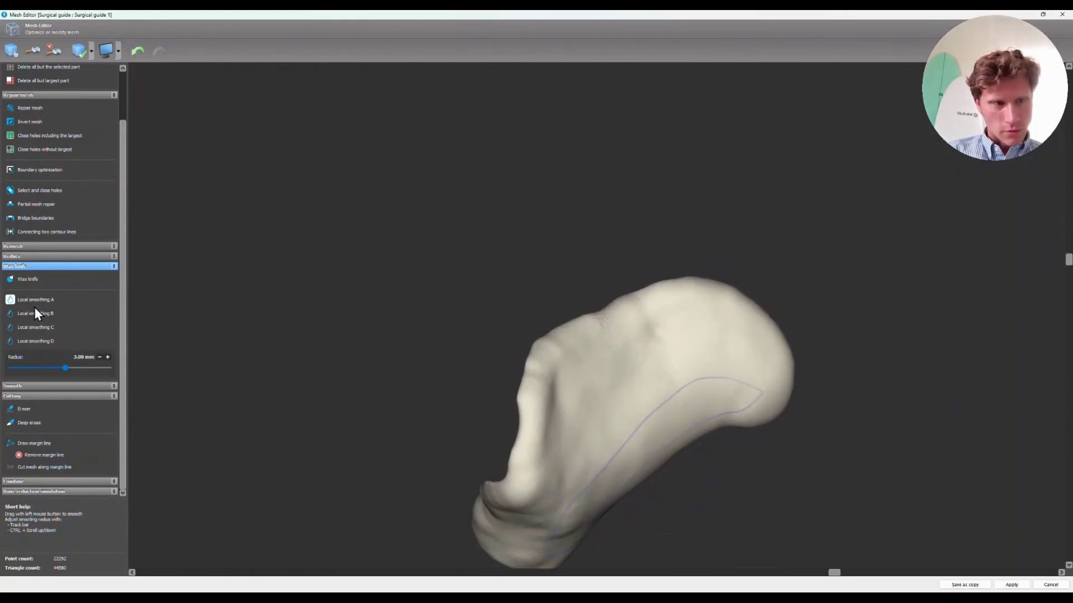
Step: Add material to the outer surface near the former notch with the Wax knife and blend it in with Local smoothing B
{"action": "left_click", "coordinate": [29, 281]}
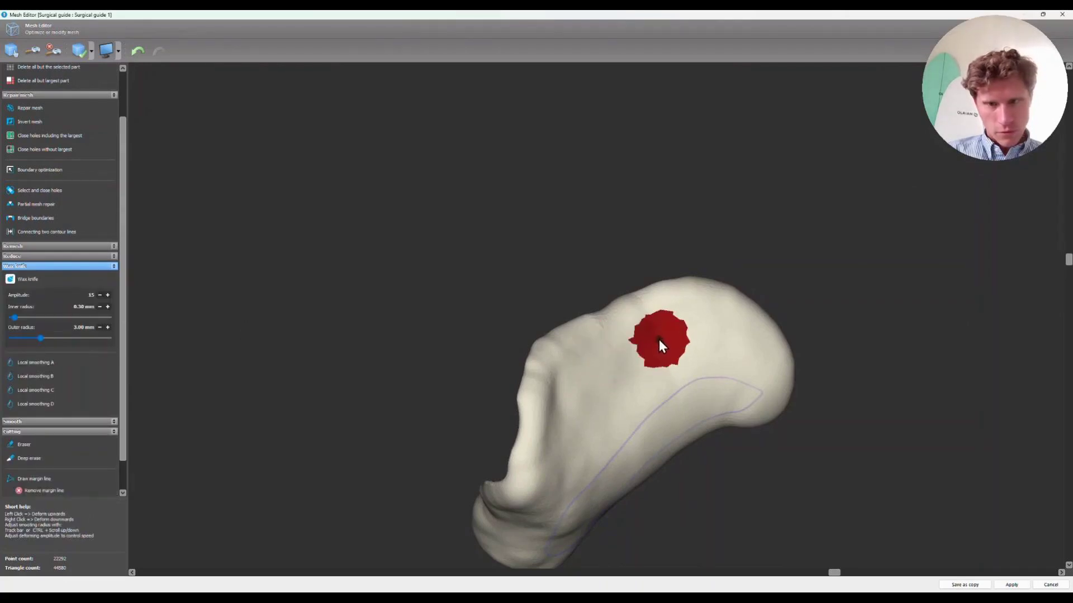
{"action": "left_click", "coordinate": [615, 362]}
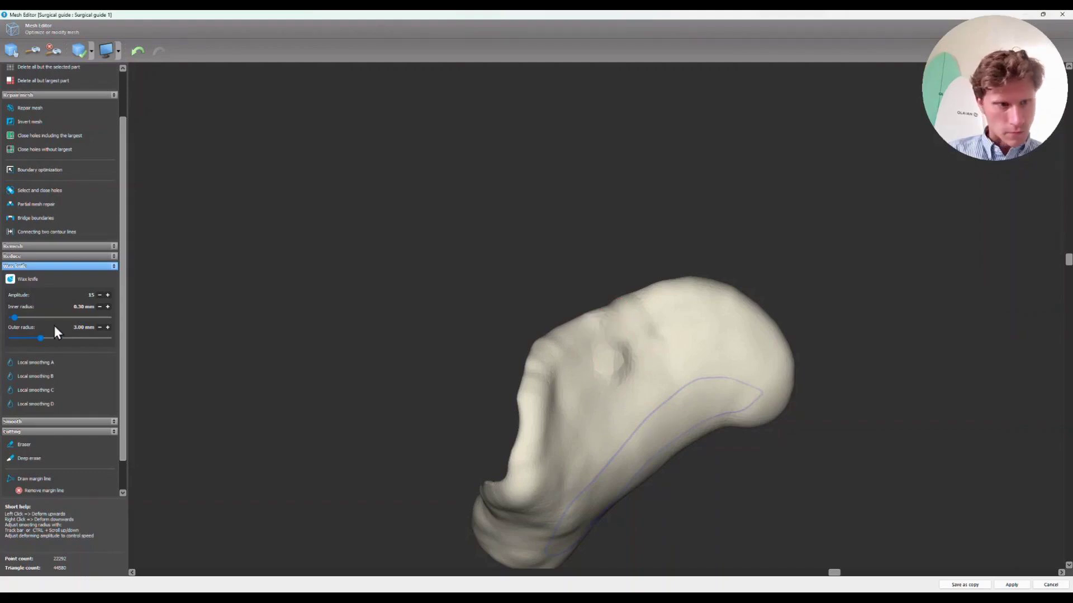
{"action": "left_click", "coordinate": [41, 376]}
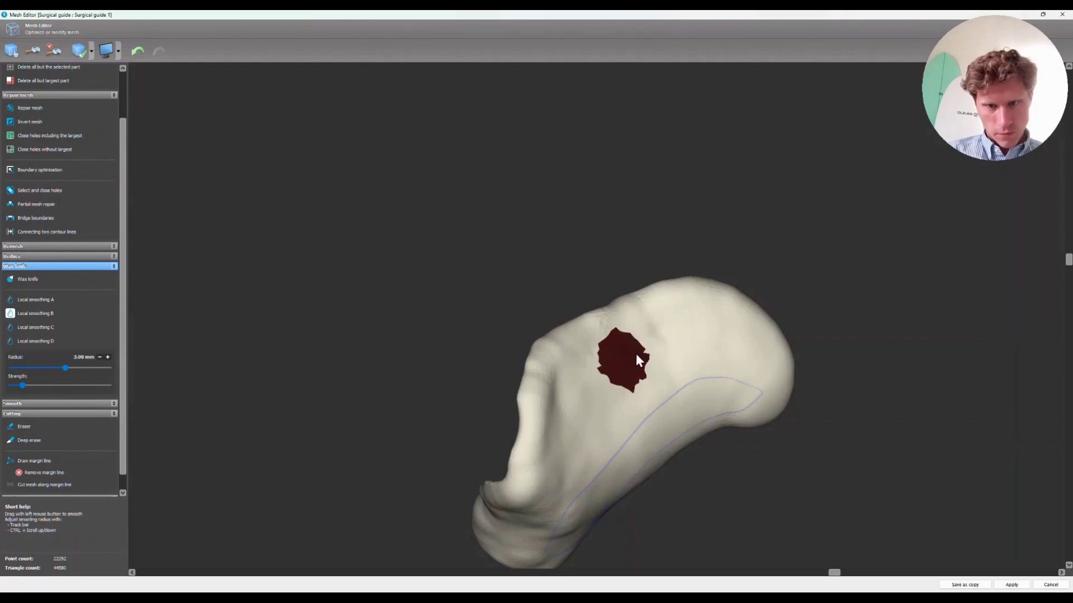
Step: Apply the mesh edits to the surgical guide model and inspect its fit on the skull from several angles
{"action": "left_click_drag", "start_coordinate": [1071, 261], "coordinate": [935, 286]}
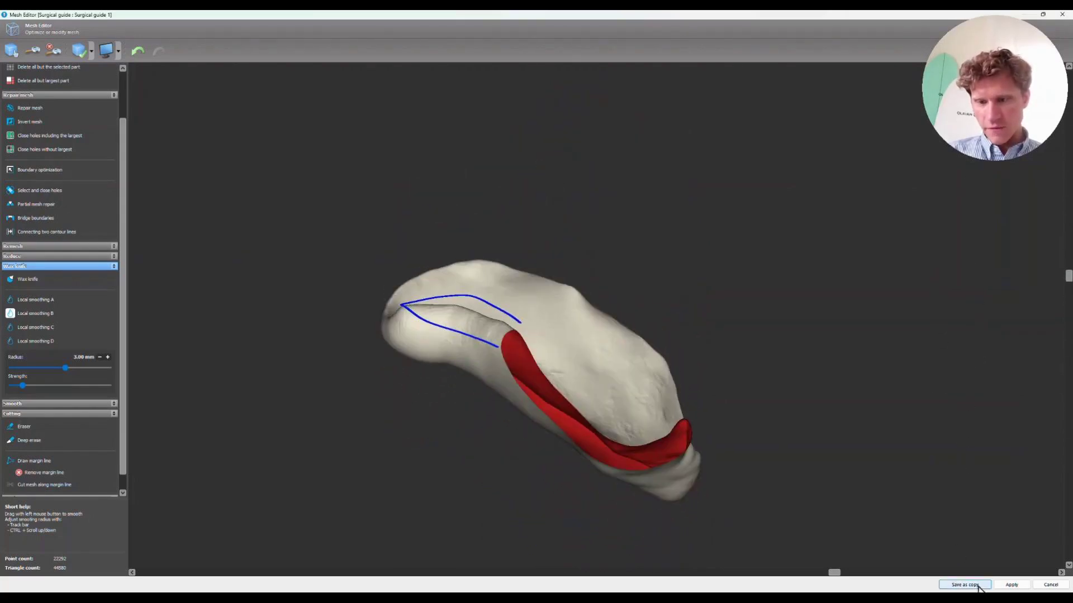
{"action": "left_click", "coordinate": [1012, 585]}
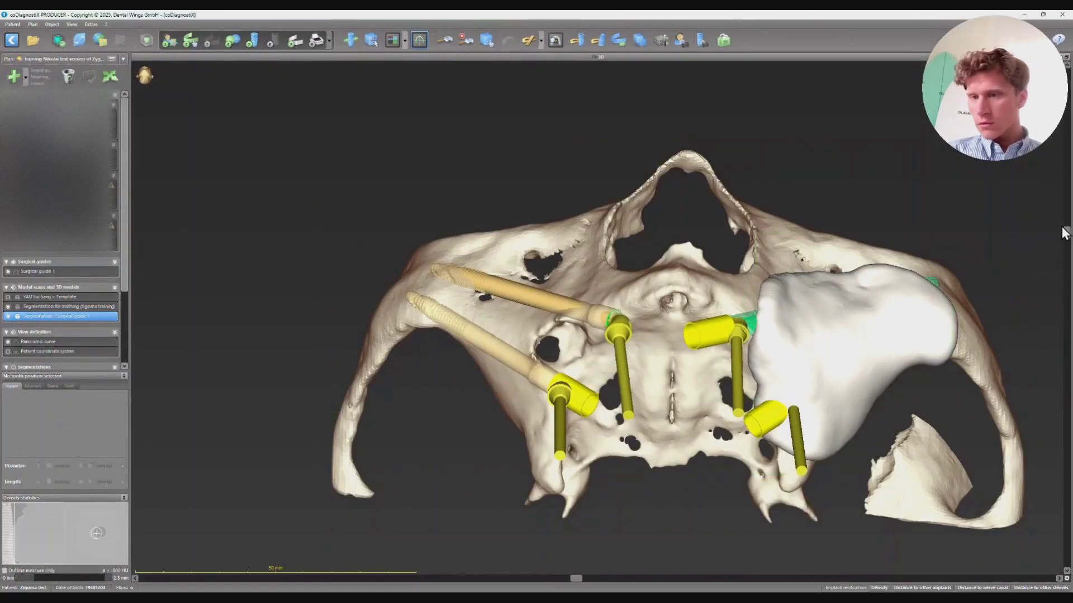
{"action": "left_click_drag", "start_coordinate": [1067, 234], "coordinate": [887, 182]}
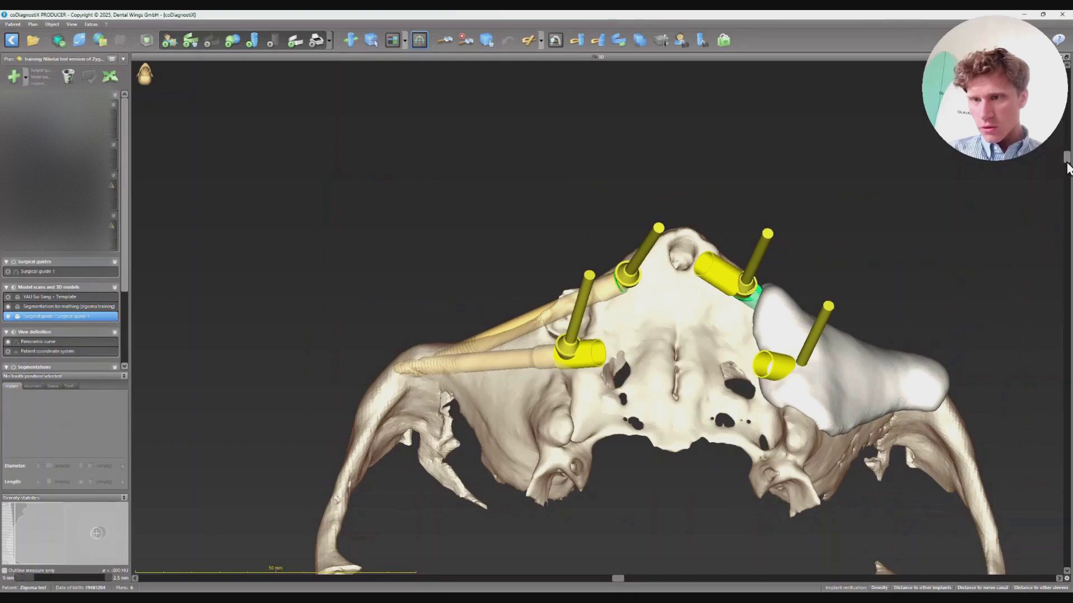
{"action": "left_click_drag", "start_coordinate": [1064, 161], "coordinate": [994, 239]}
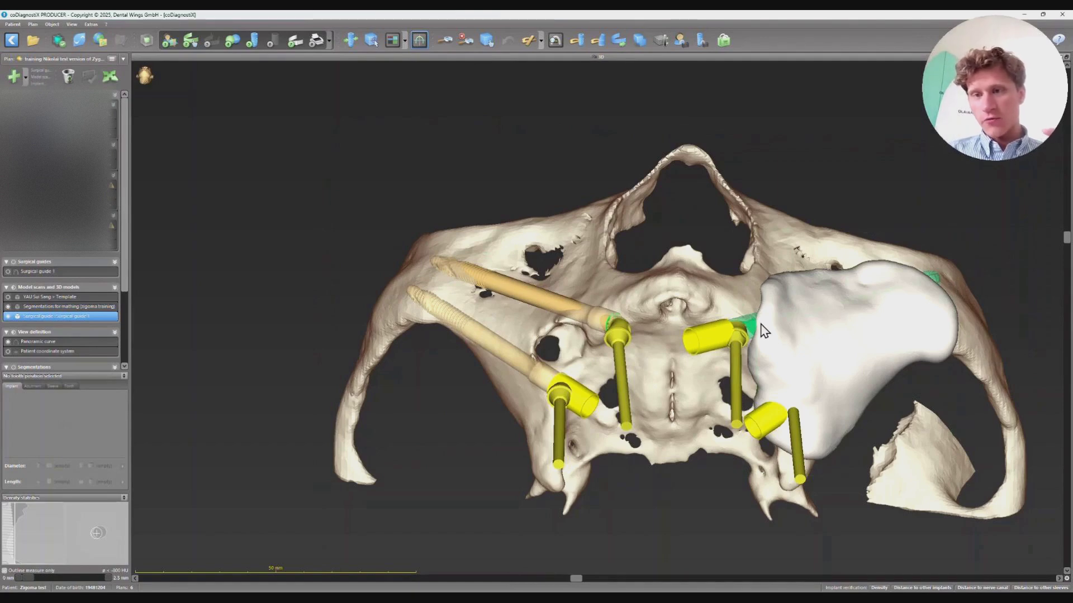
Step: Hide the converted surgical guide model to expose the green zygomatic implants and their sleeves on the skull
{"action": "left_click", "coordinate": [8, 316]}
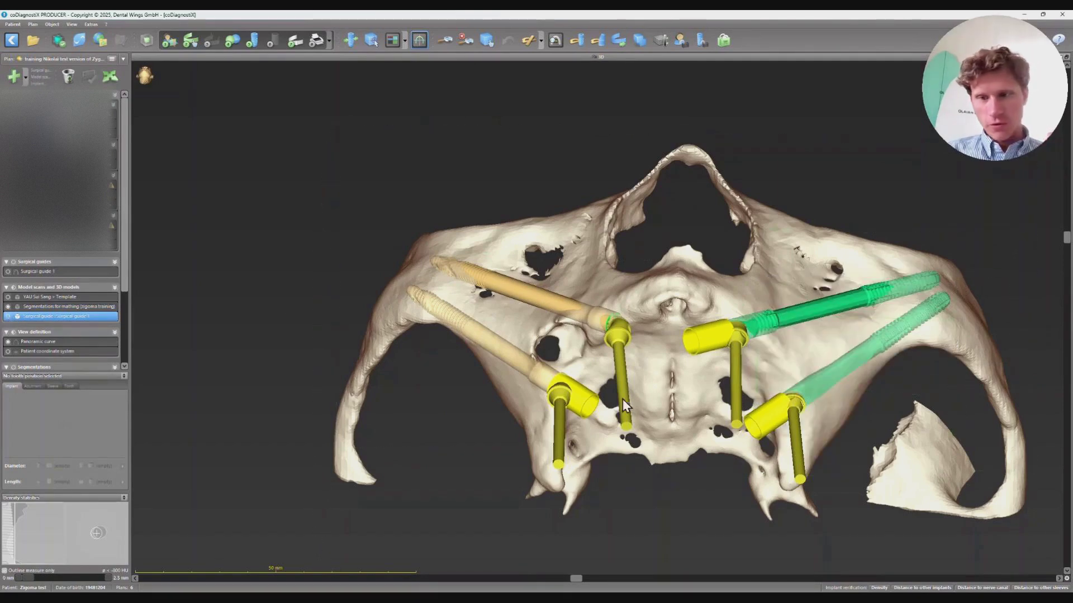
{"action": "scroll", "coordinate": [900, 282], "scroll_direction": "up", "scroll_amount": 1}
{"action": "scroll", "coordinate": [900, 282], "scroll_direction": "up", "scroll_amount": 4}
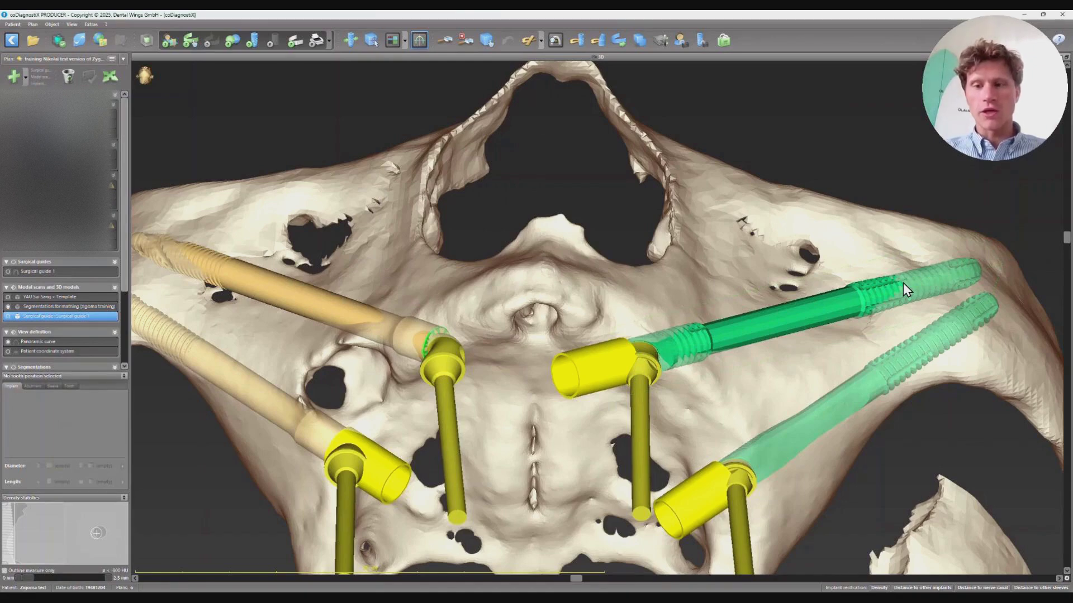
{"action": "scroll", "coordinate": [897, 289], "scroll_direction": "up", "scroll_amount": 5}
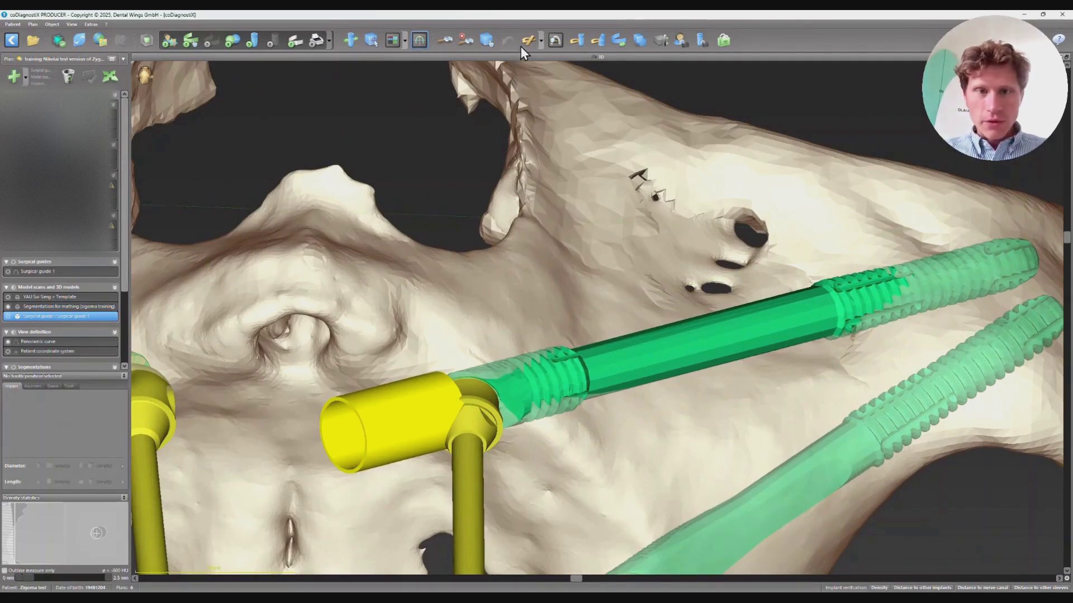
Step: Measure the distance along the upper green zygomatic implant from its bone entry to its sleeve and check the measurement line
{"action": "left_click", "coordinate": [541, 41]}
{"action": "left_click", "coordinate": [545, 56]}
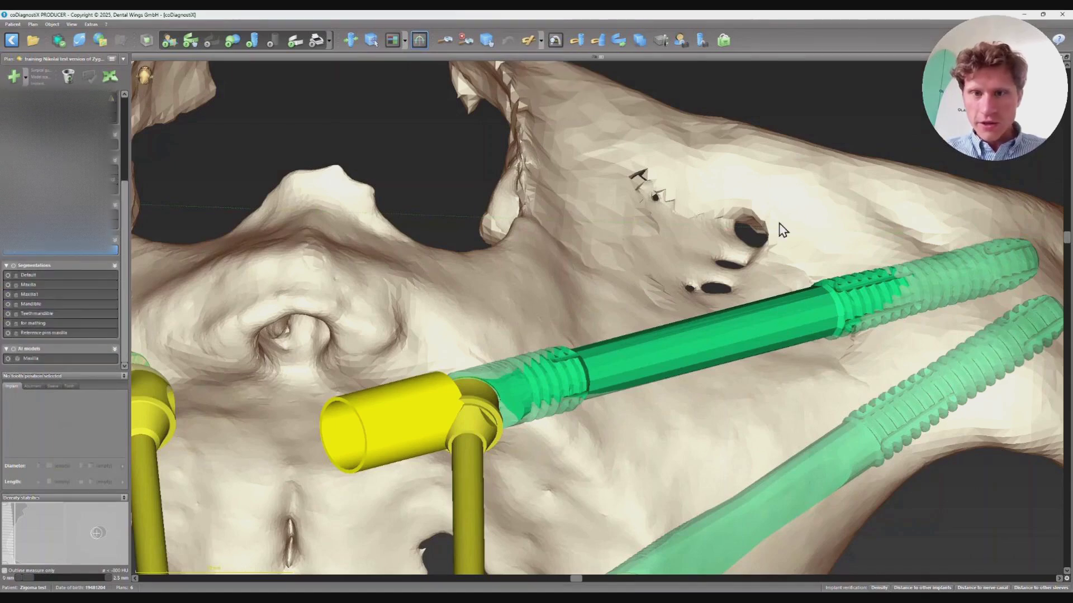
{"action": "left_click", "coordinate": [907, 283]}
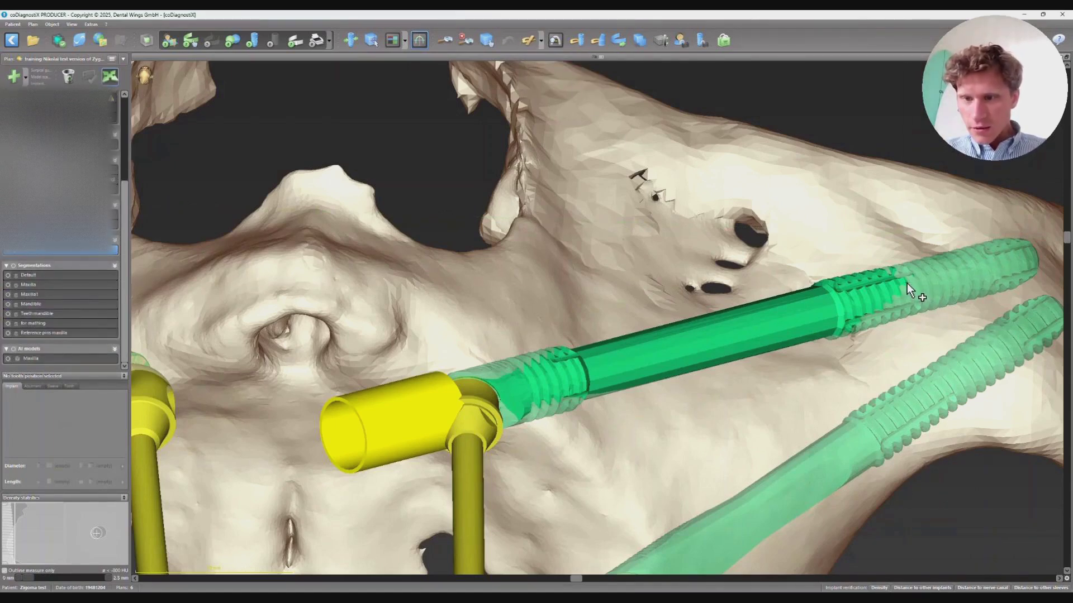
{"action": "left_click", "coordinate": [469, 386]}
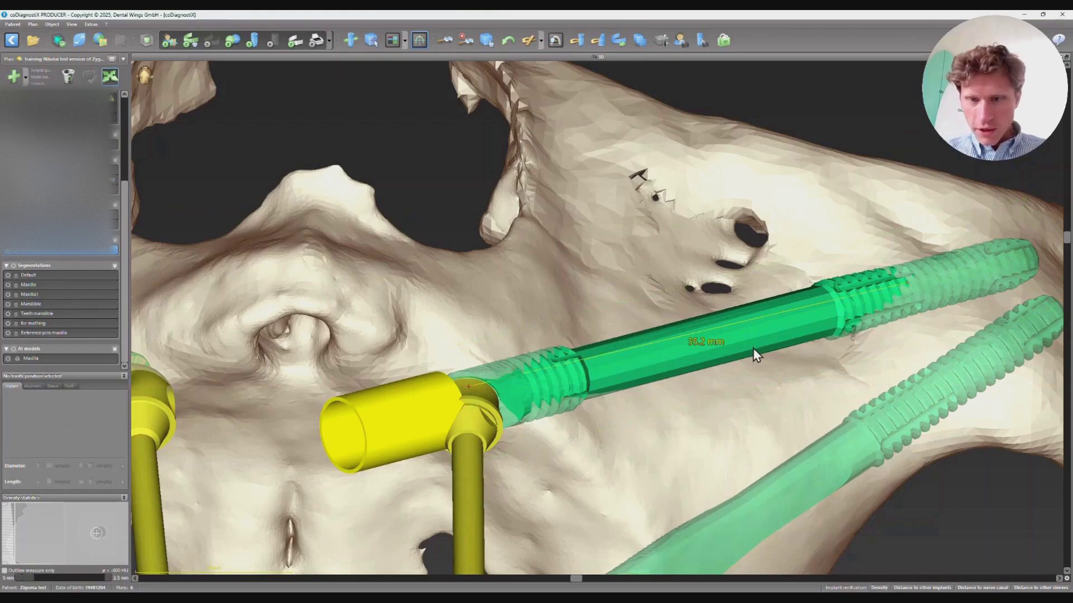
{"action": "left_click_drag", "start_coordinate": [761, 355], "coordinate": [1017, 270]}
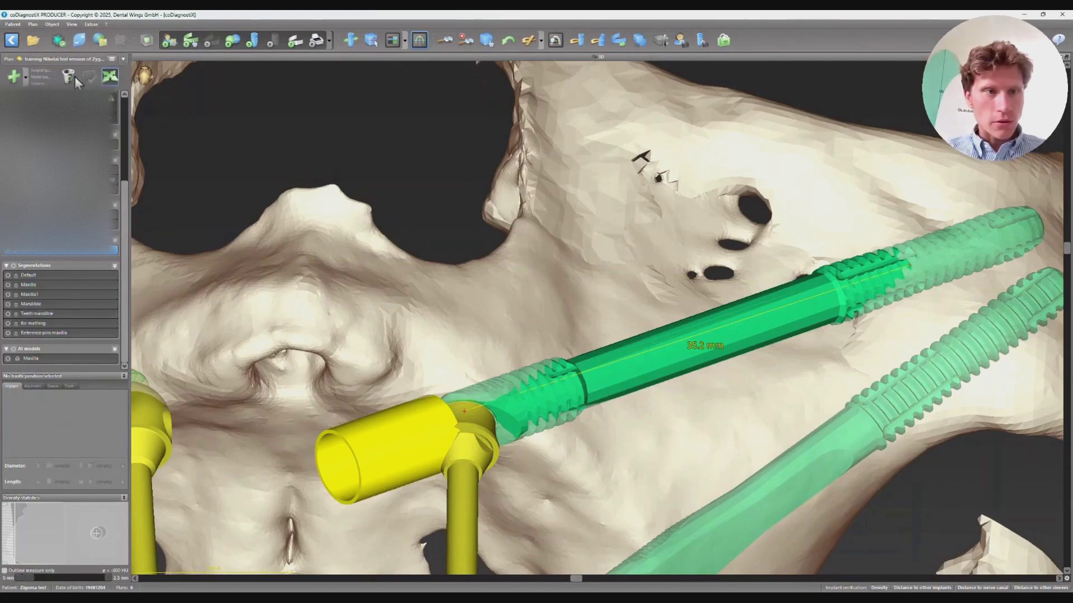
Step: Measure the distance along the lower green zygomatic implant from its bone entry to its sleeve, checking the line from another angle
{"action": "left_click", "coordinate": [487, 39]}
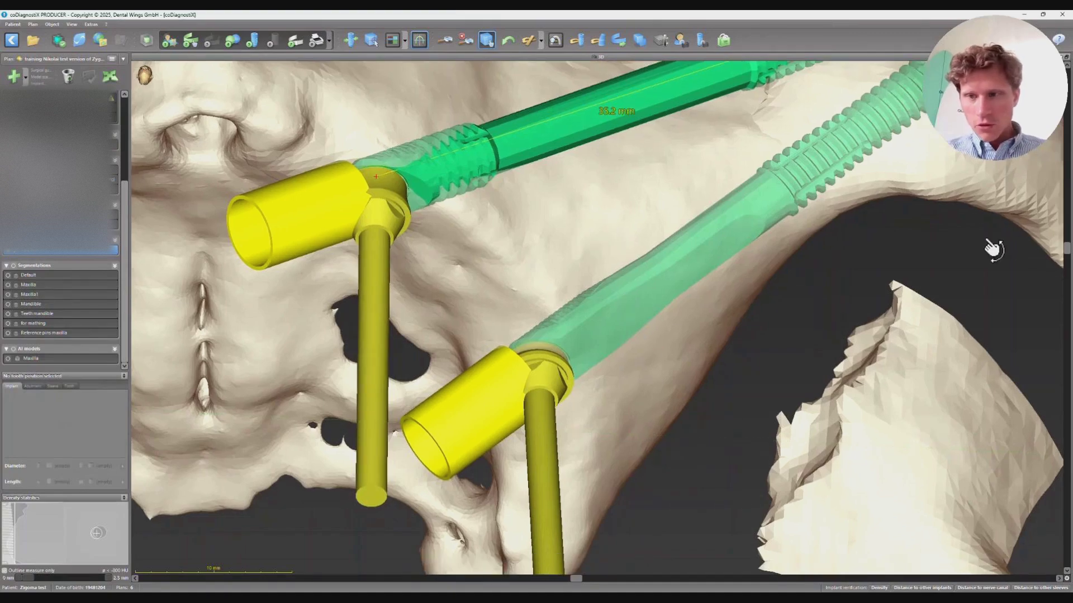
{"action": "left_click_drag", "start_coordinate": [1068, 253], "coordinate": [1055, 194]}
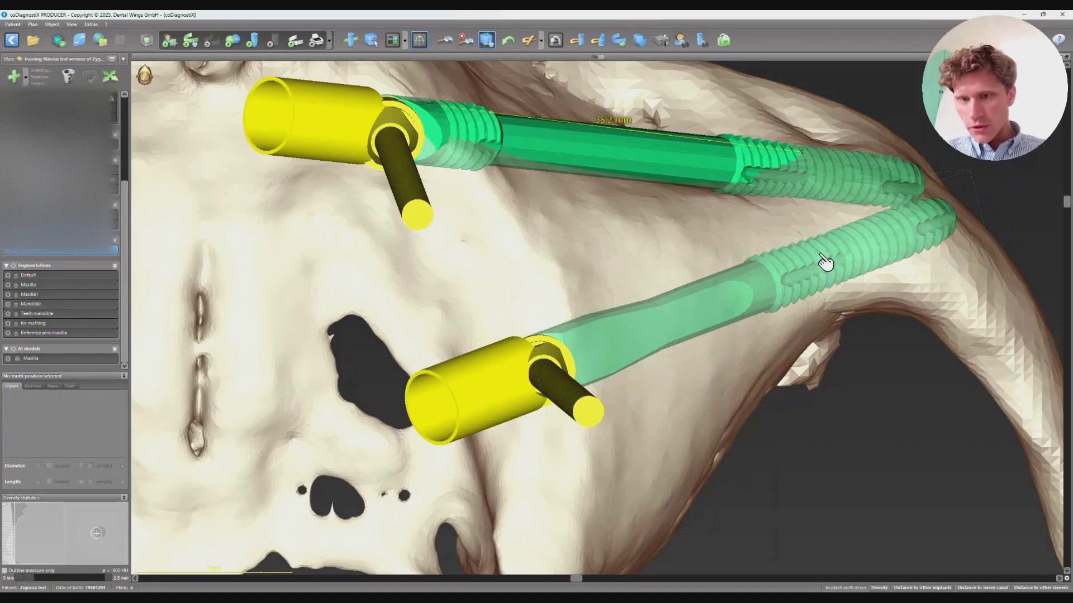
{"action": "left_click", "coordinate": [540, 40]}
{"action": "left_click", "coordinate": [546, 57]}
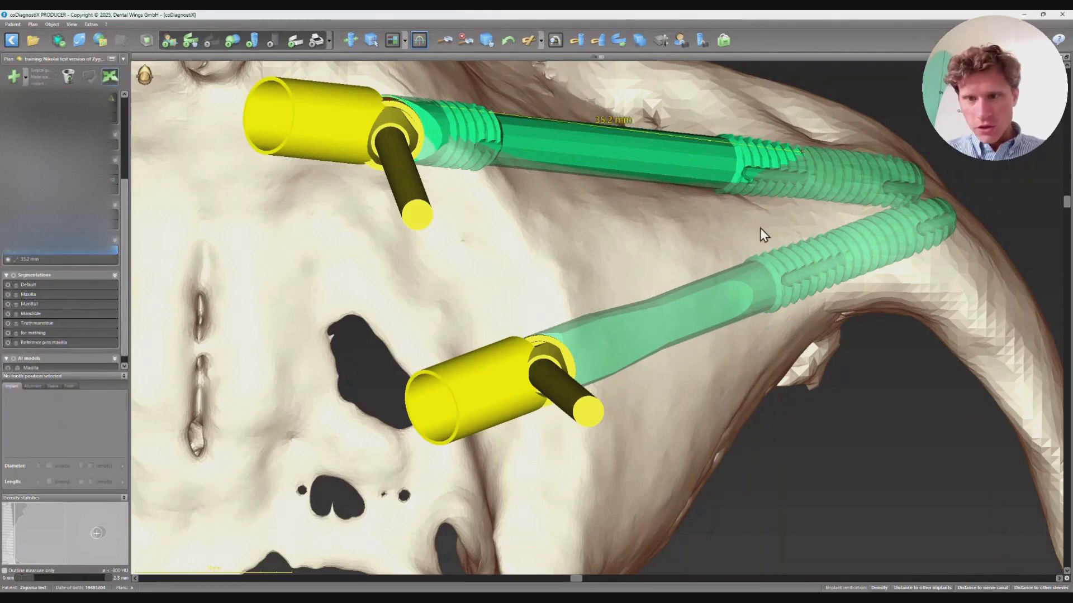
{"action": "left_click", "coordinate": [811, 266]}
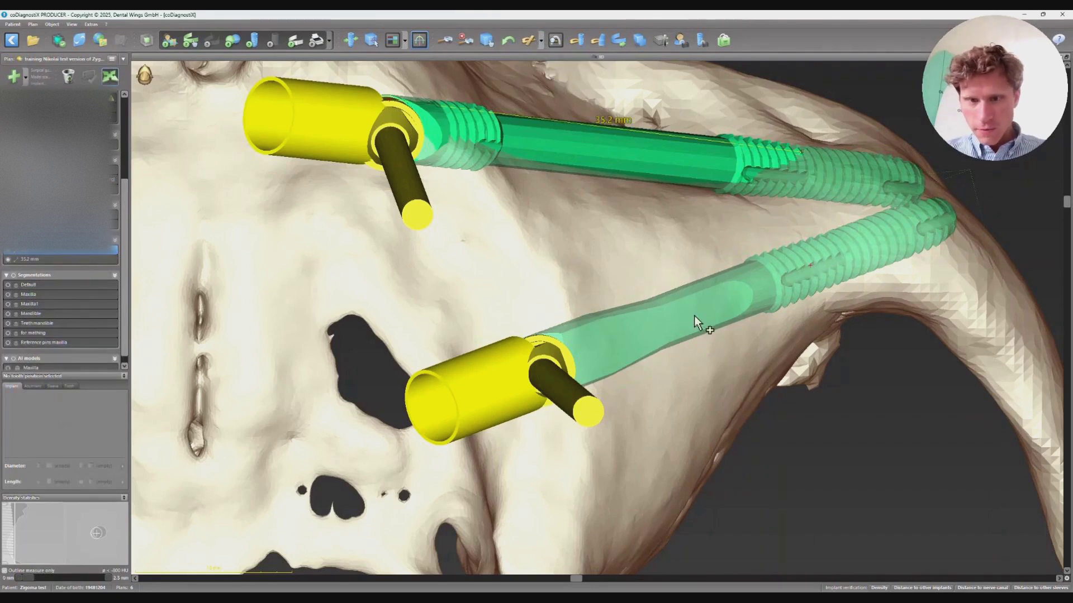
{"action": "left_click", "coordinate": [551, 370]}
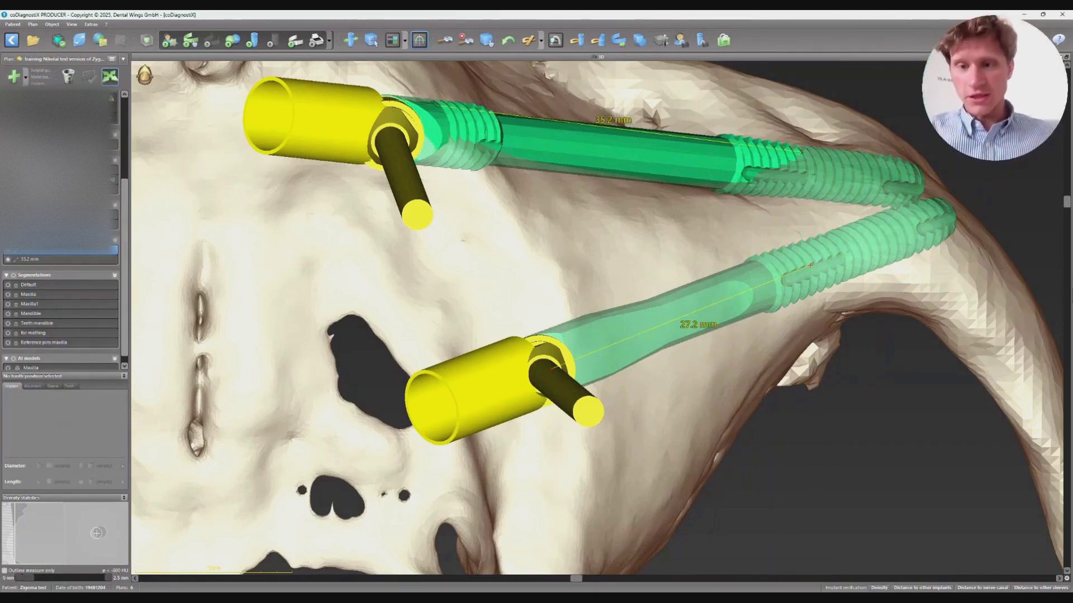
{"action": "left_click_drag", "start_coordinate": [1068, 204], "coordinate": [1067, 262]}
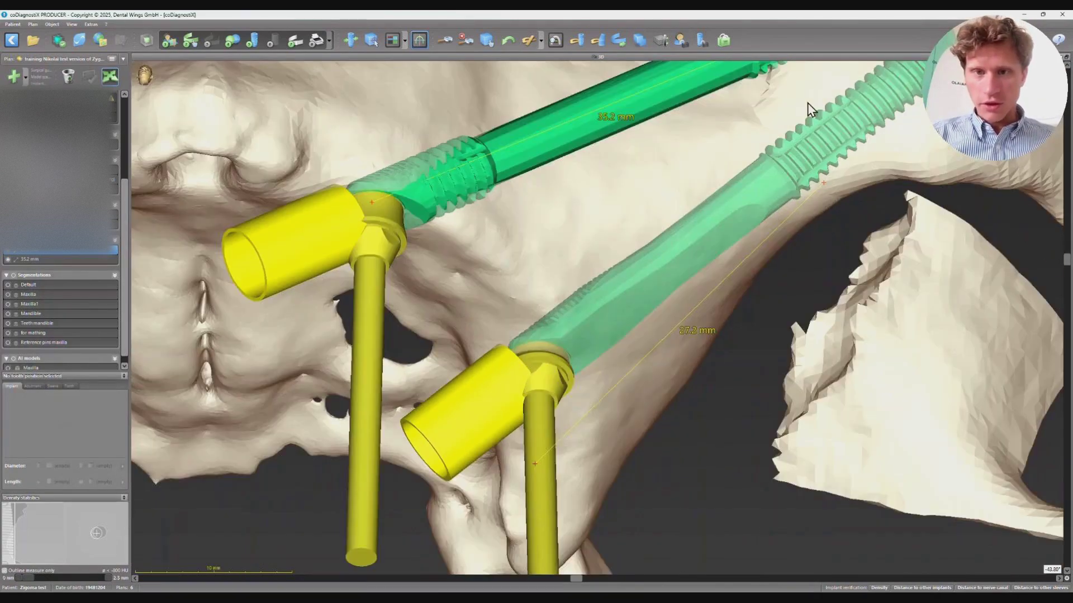
Step: Restore the multi-view layout and examine the implant's path along the zygomatic bone in the cross-sectional slices
{"action": "double_click", "coordinate": [782, 58]}
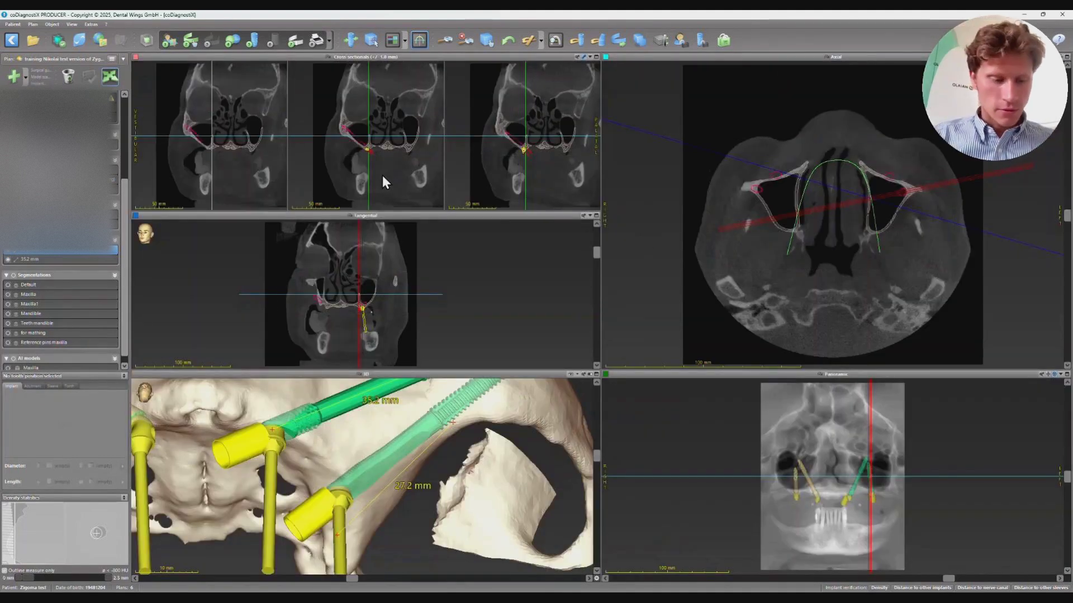
{"action": "scroll", "coordinate": [382, 175], "scroll_direction": "up", "scroll_amount": 5}
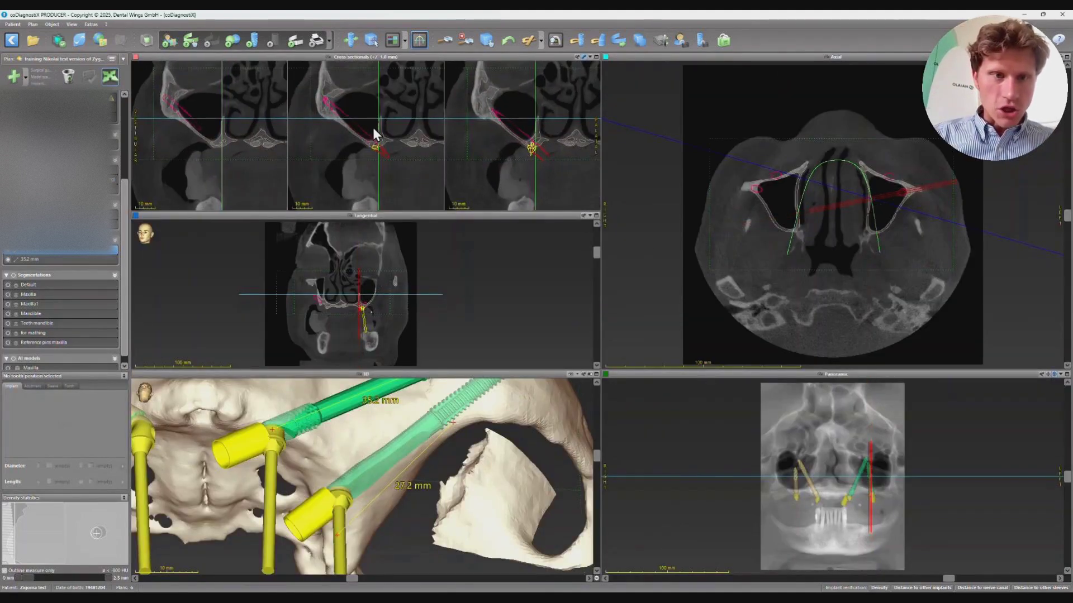
{"action": "scroll", "coordinate": [342, 120], "scroll_direction": "up", "scroll_amount": 5}
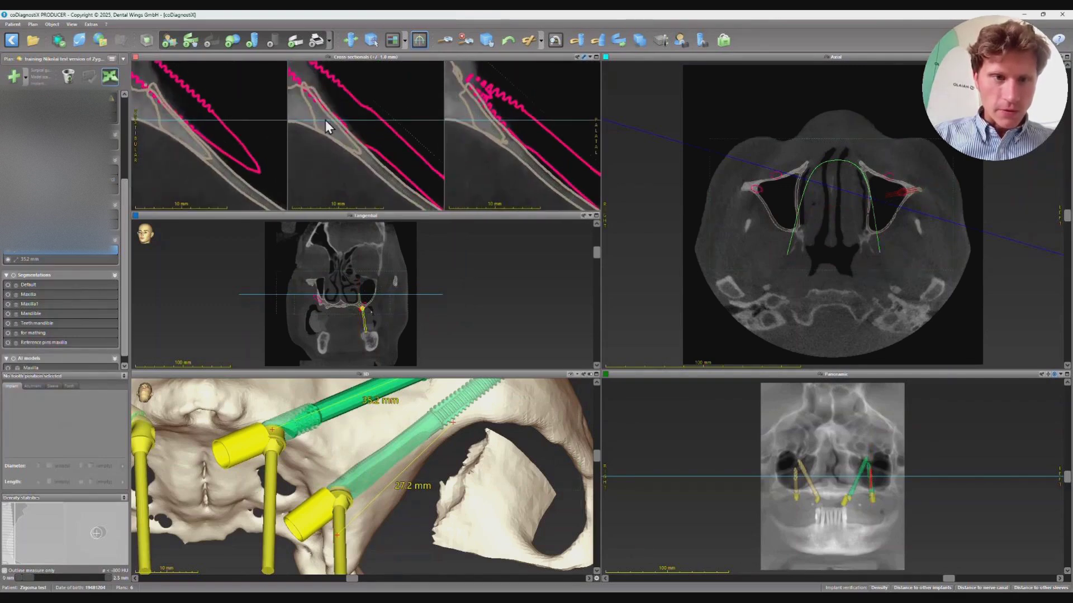
Step: Measure the distance along the implant from its head to the upper sinus wall in the enlarged middle cross-section
{"action": "scroll", "coordinate": [338, 134], "scroll_direction": "down", "scroll_amount": 5}
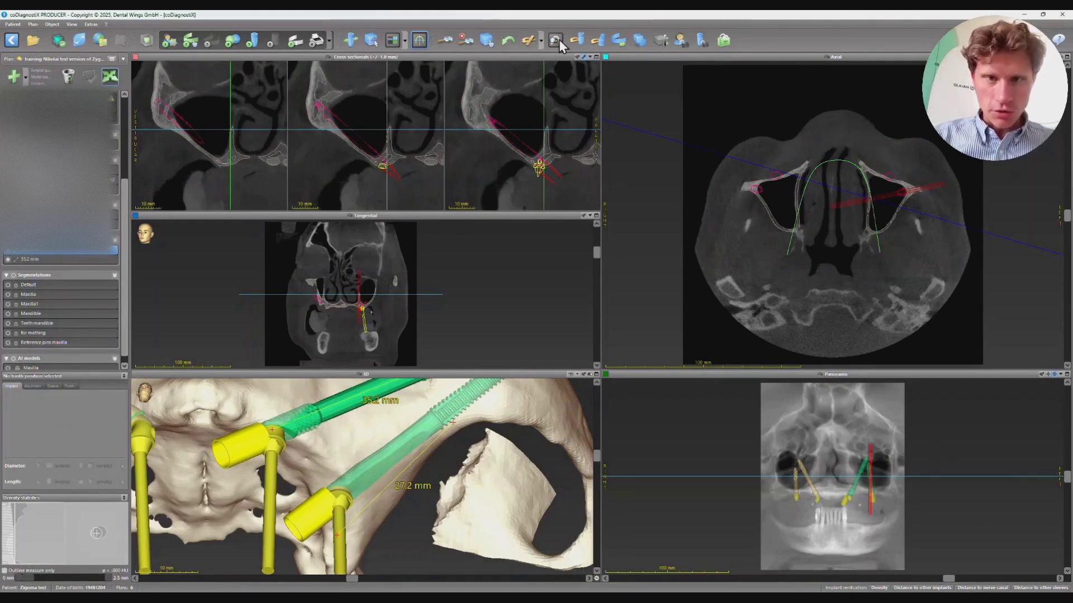
{"action": "left_click", "coordinate": [393, 40]}
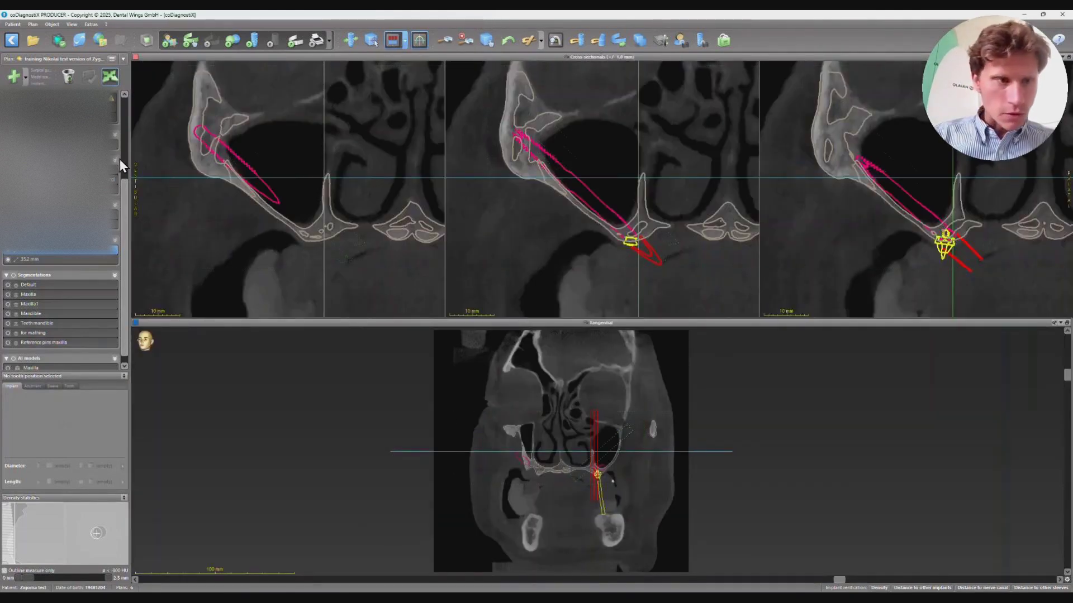
{"action": "left_click", "coordinate": [533, 43]}
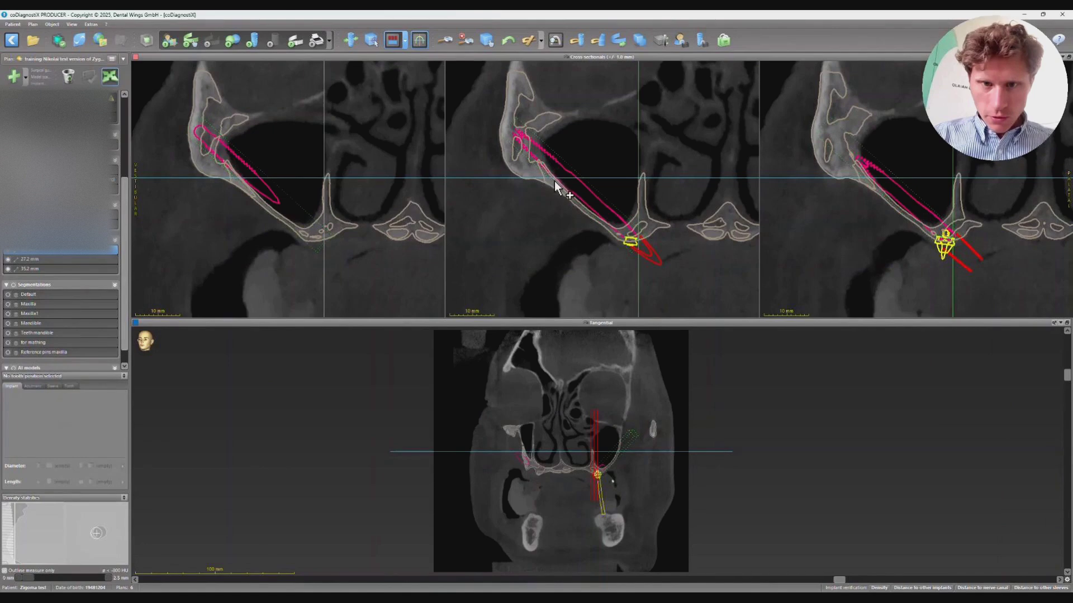
{"action": "left_click", "coordinate": [628, 244]}
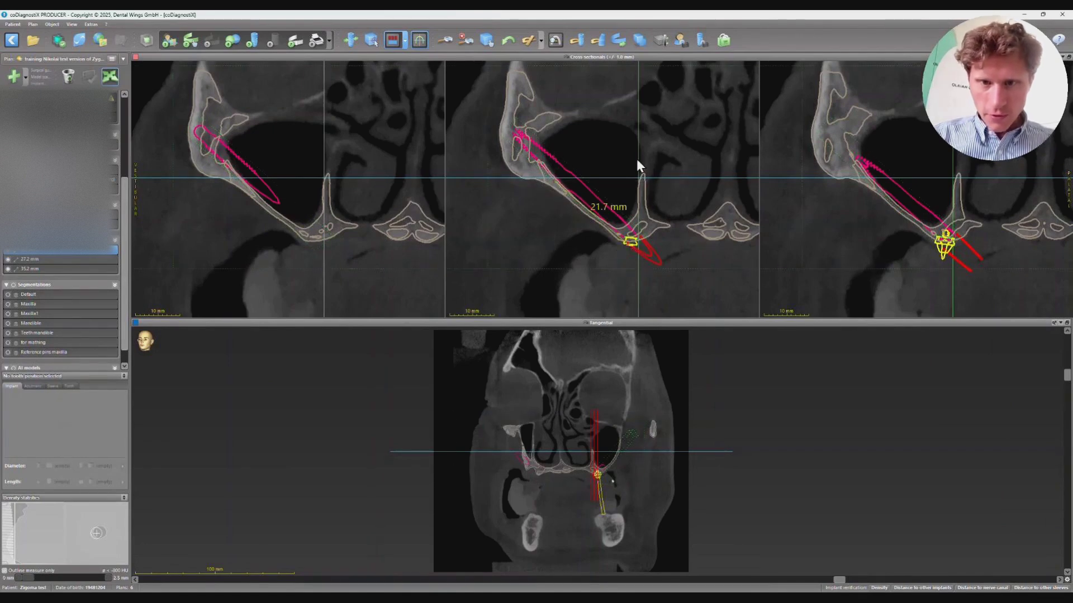
{"action": "double_click", "coordinate": [538, 57]}
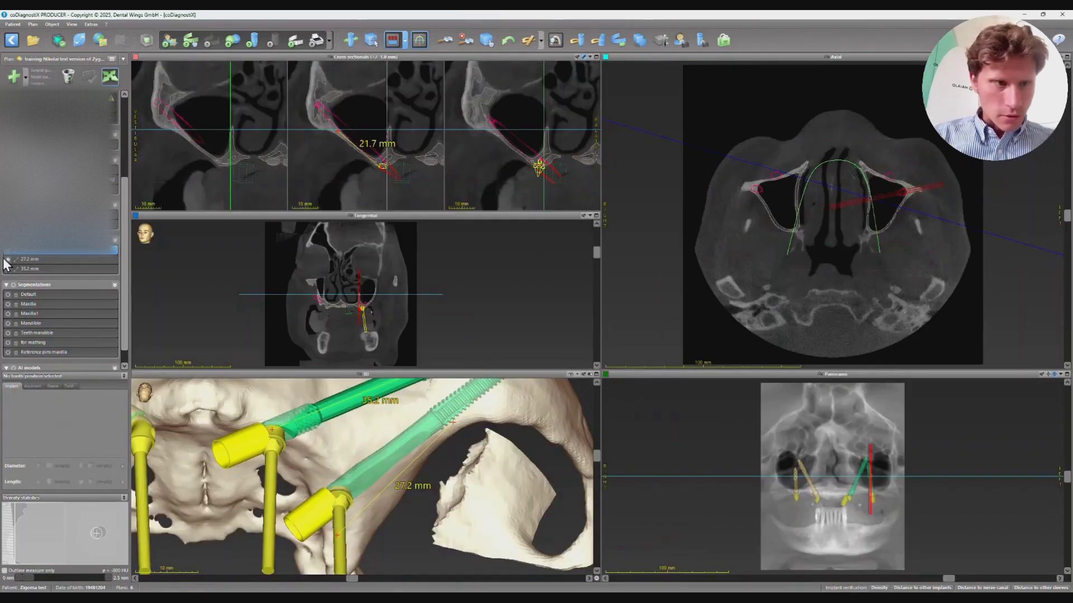
Step: Delete the old 27.2 mm distance measurement from the plan
{"action": "left_click", "coordinate": [43, 261]}
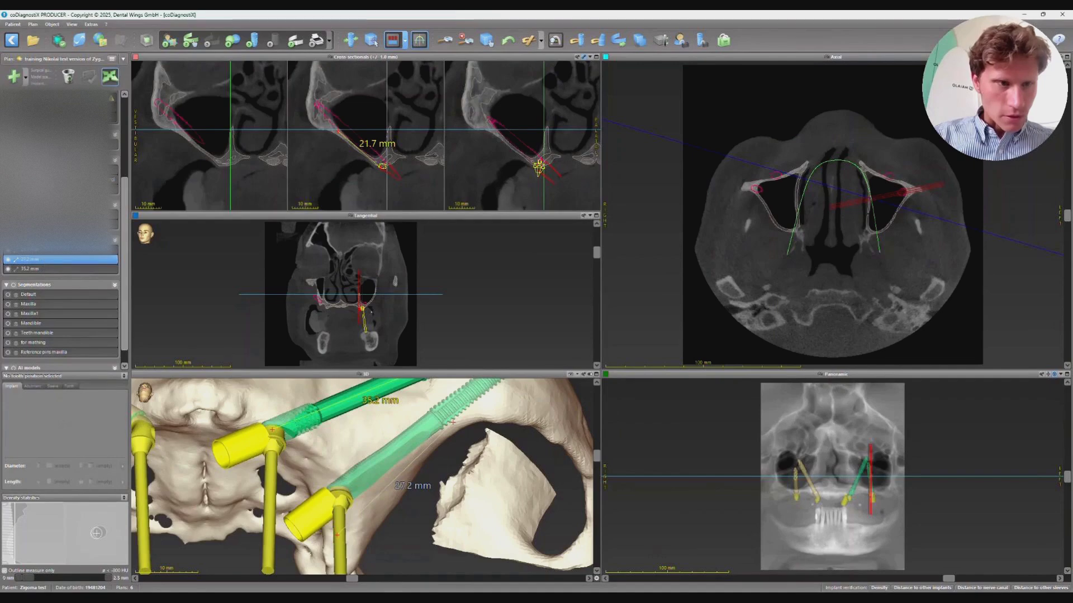
{"action": "left_click", "coordinate": [68, 77]}
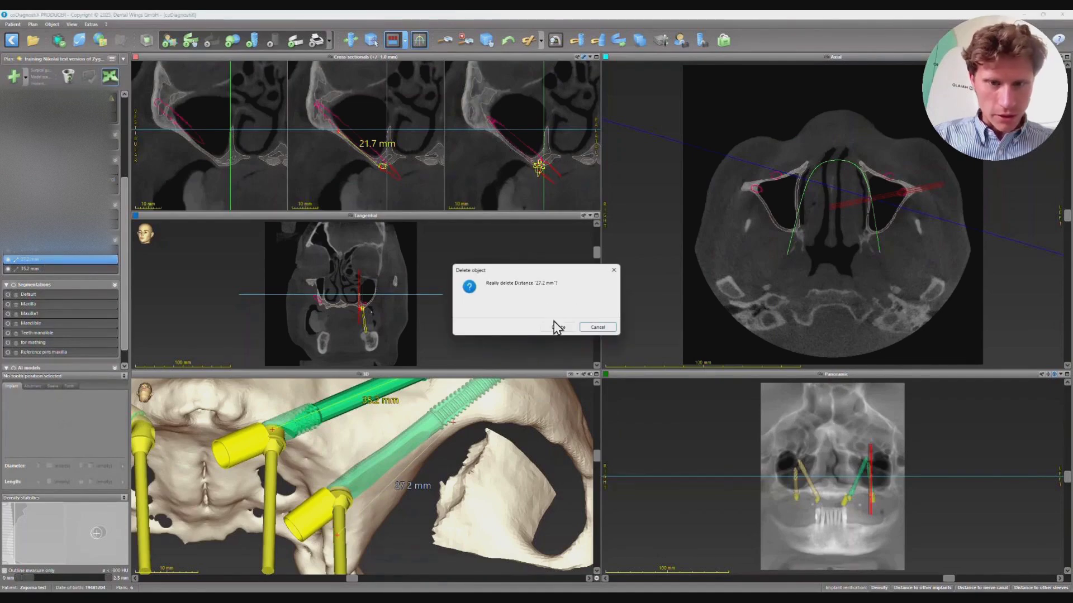
{"action": "left_click", "coordinate": [558, 327]}
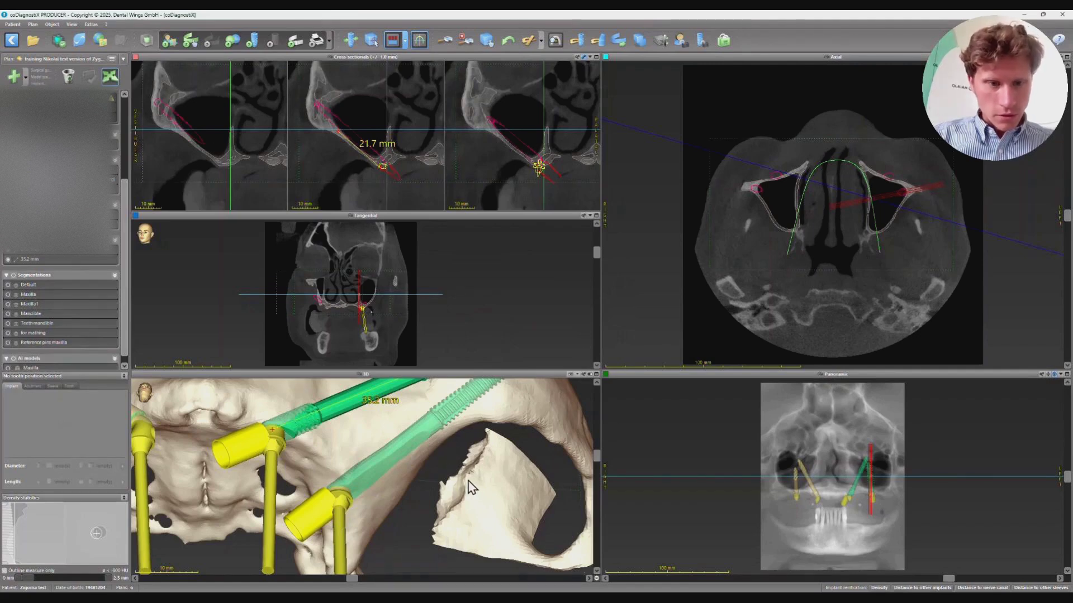
Step: Examine the zygomatic implants from below in 3D and highlight the remaining older distance measurement on the front implant
{"action": "scroll", "coordinate": [464, 480], "scroll_direction": "down", "scroll_amount": 4, "text": "ctrl"}
{"action": "left_click_drag", "start_coordinate": [598, 457], "coordinate": [581, 442]}
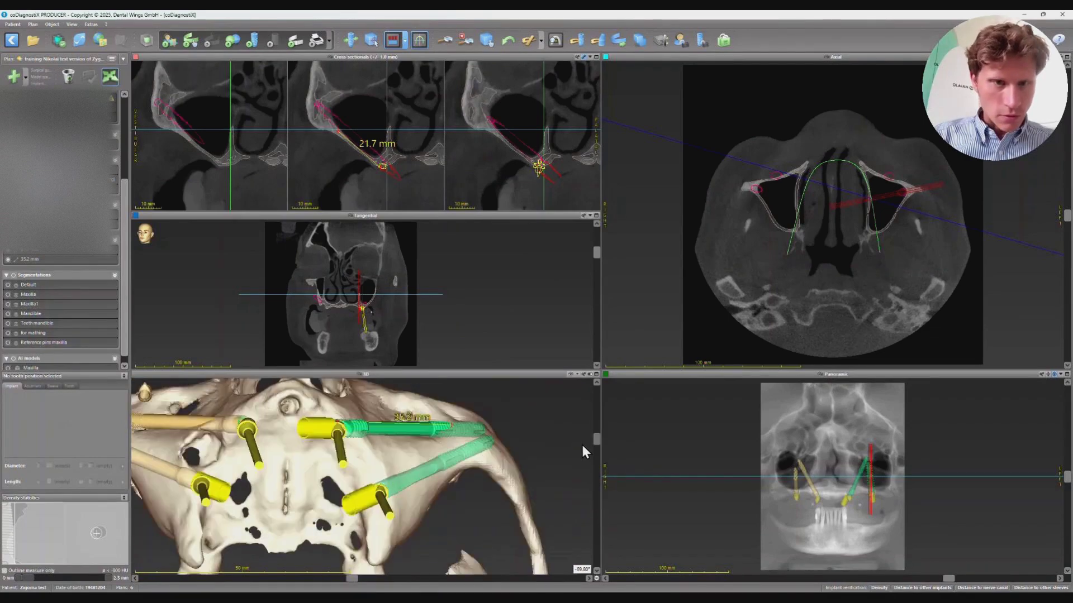
{"action": "left_click", "coordinate": [60, 260]}
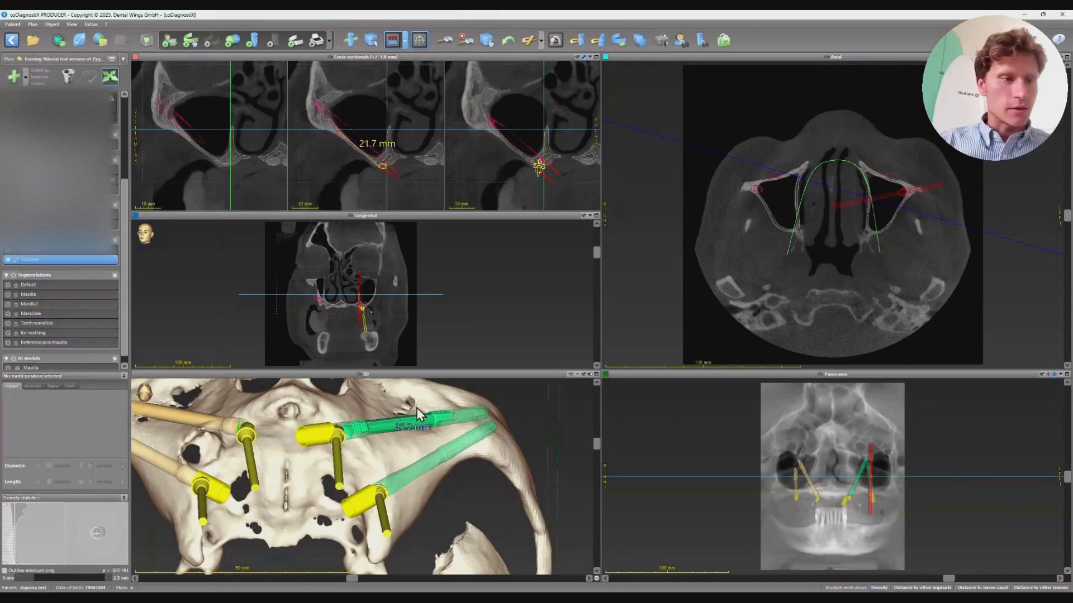
{"action": "scroll", "coordinate": [22, 263], "scroll_direction": "down", "scroll_amount": 1}
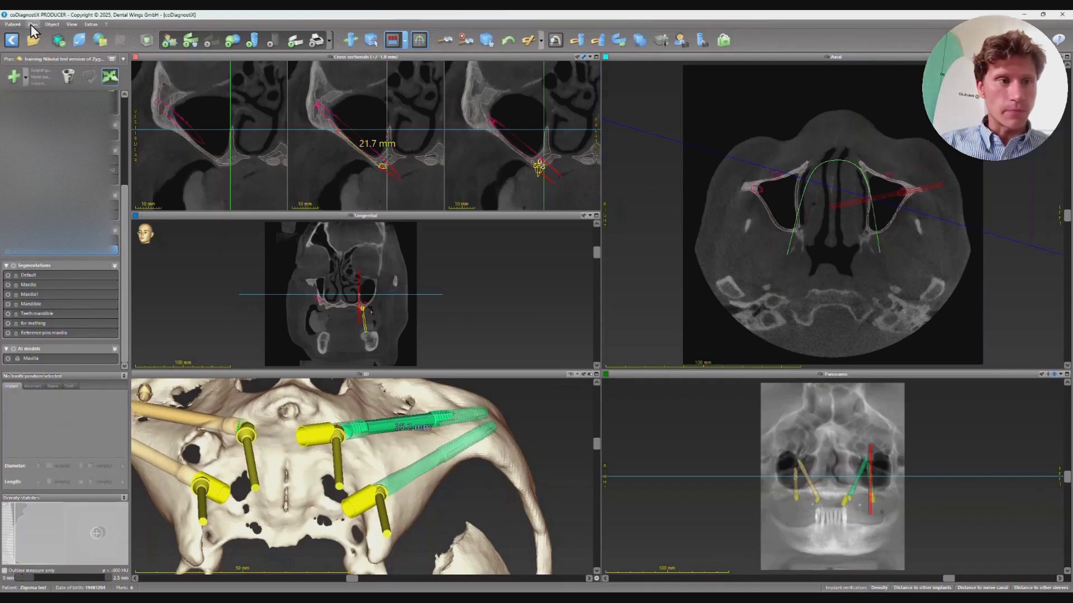
Step: Start a Virtual Planning Export in STL file format with the template model scan and proceed to the implant analog settings
{"action": "left_click", "coordinate": [17, 26]}
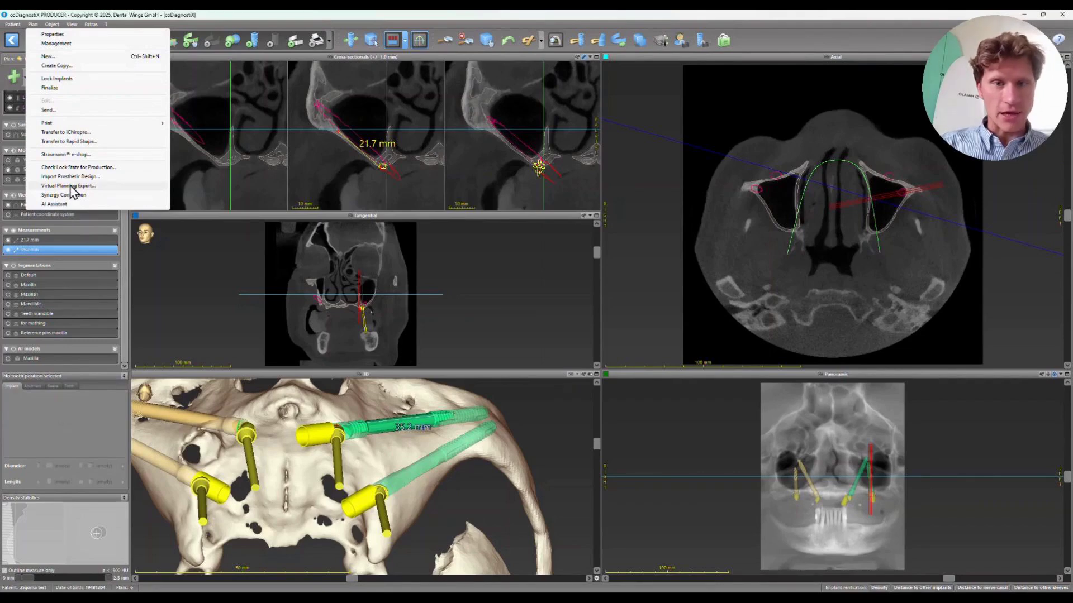
{"action": "left_click", "coordinate": [616, 41]}
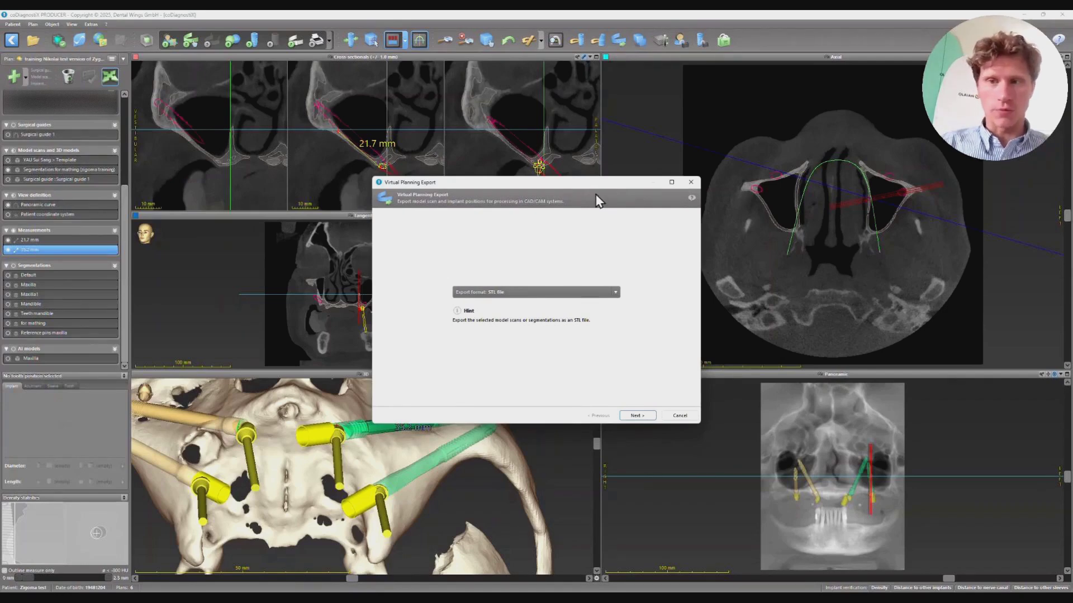
{"action": "left_click", "coordinate": [592, 302]}
{"action": "left_click", "coordinate": [611, 301]}
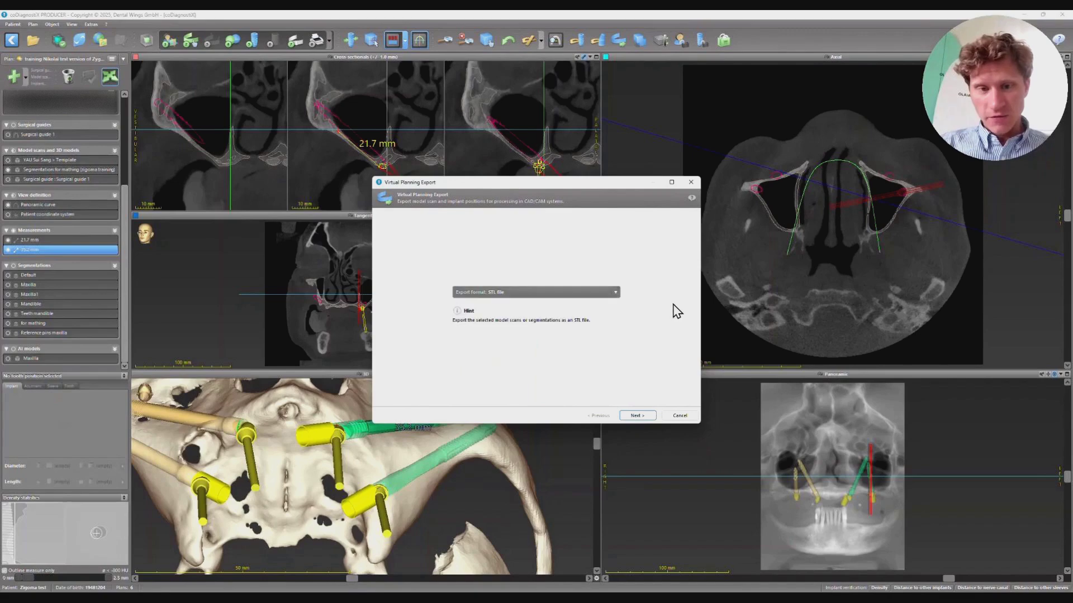
{"action": "left_click", "coordinate": [651, 417]}
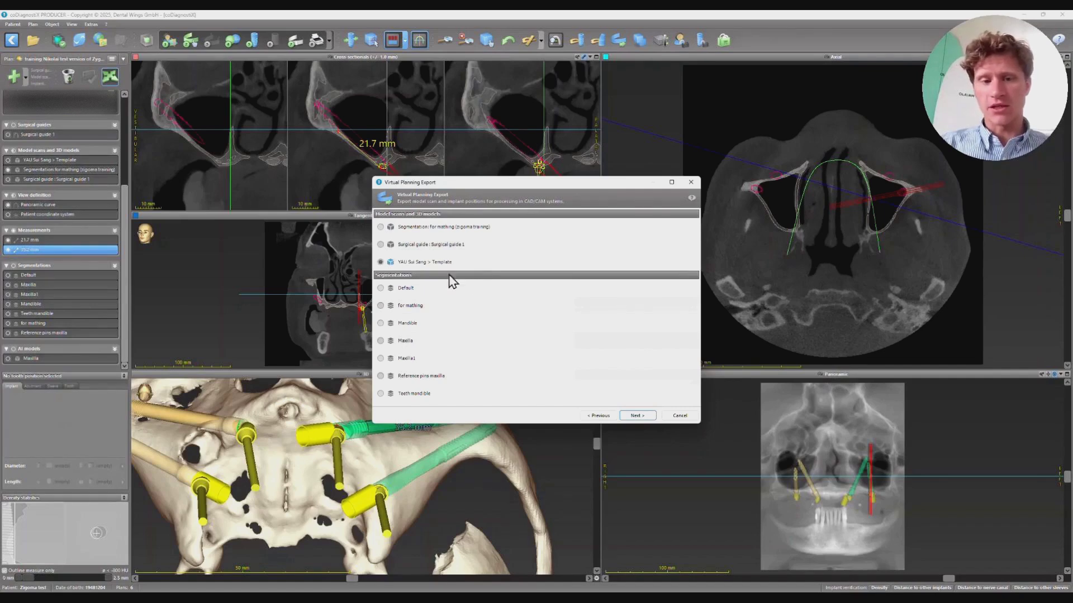
{"action": "left_click", "coordinate": [643, 416]}
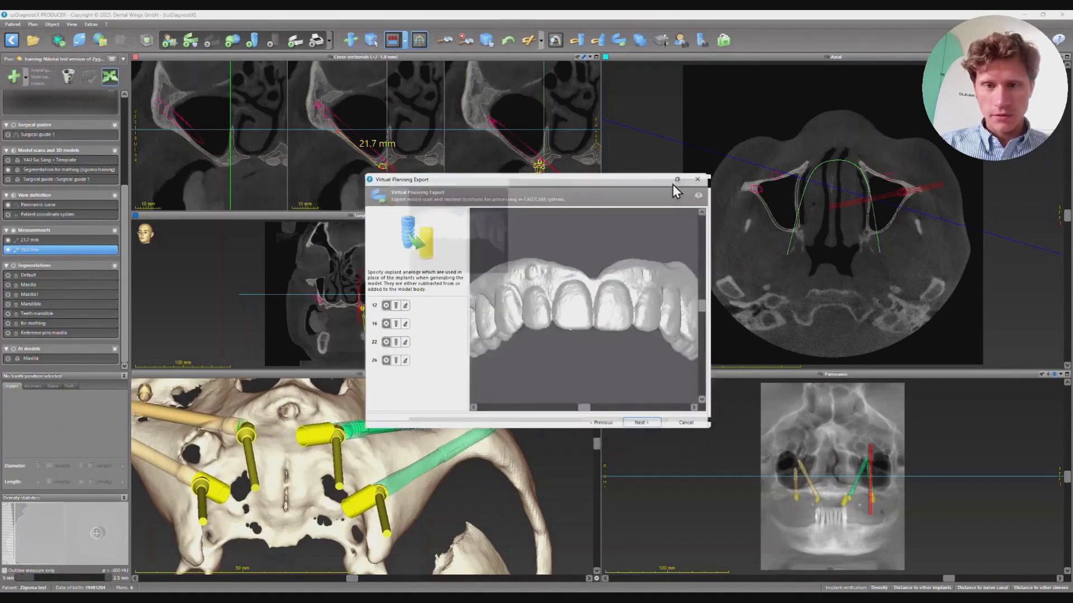
{"action": "left_click", "coordinate": [672, 183]}
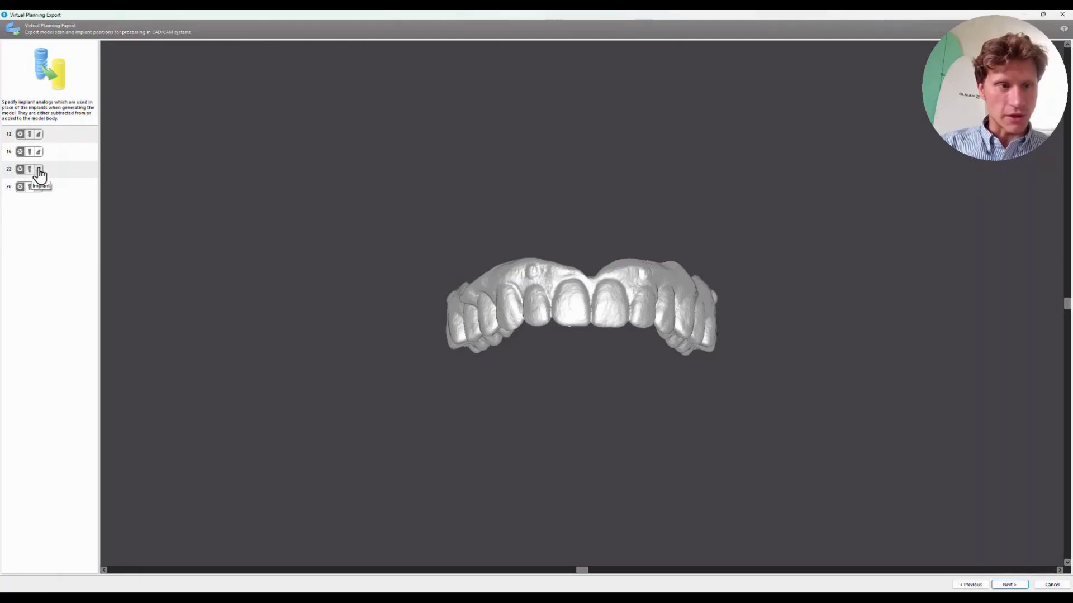
Step: Create a new implant analog for position 22 and shorten its lower end to a depth of 33 mm
{"action": "left_click", "coordinate": [30, 171]}
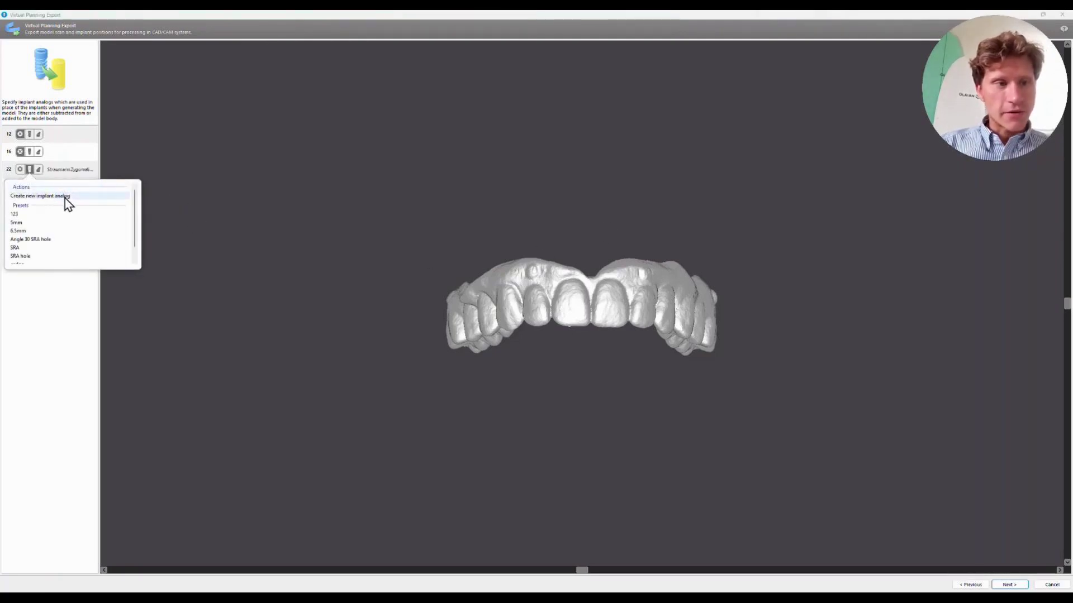
{"action": "left_click", "coordinate": [65, 196]}
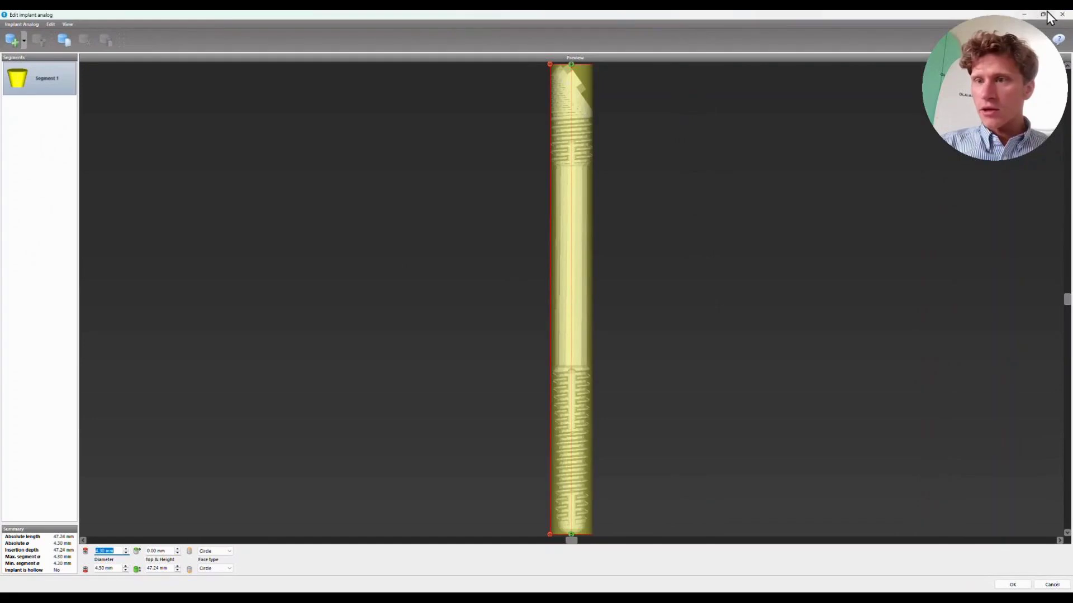
{"action": "left_click_drag", "start_coordinate": [903, 15], "coordinate": [745, 113]}
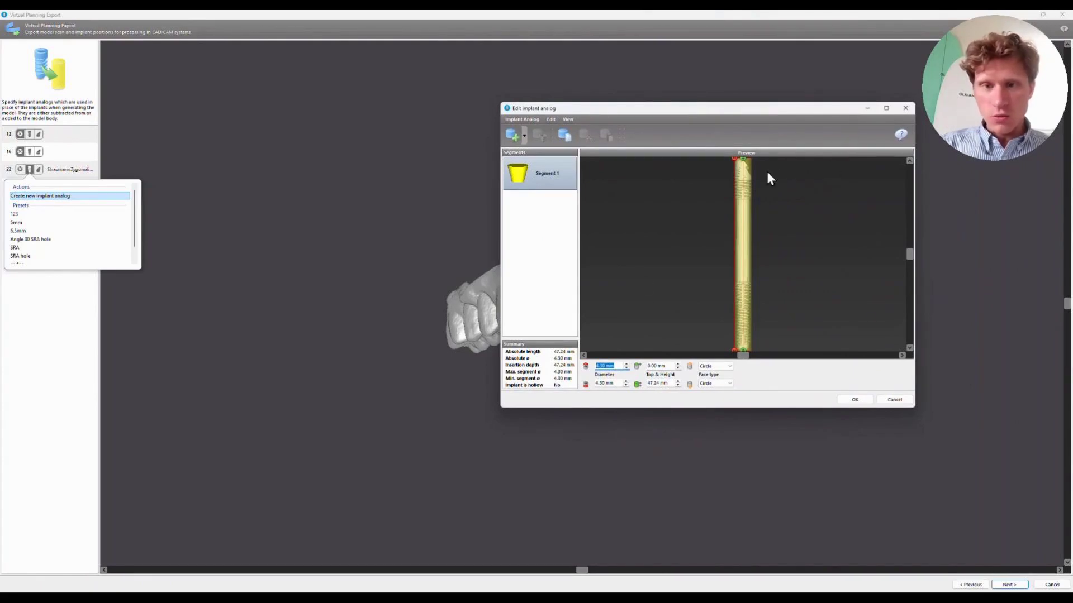
{"action": "mouse_move", "coordinate": [885, 111]}
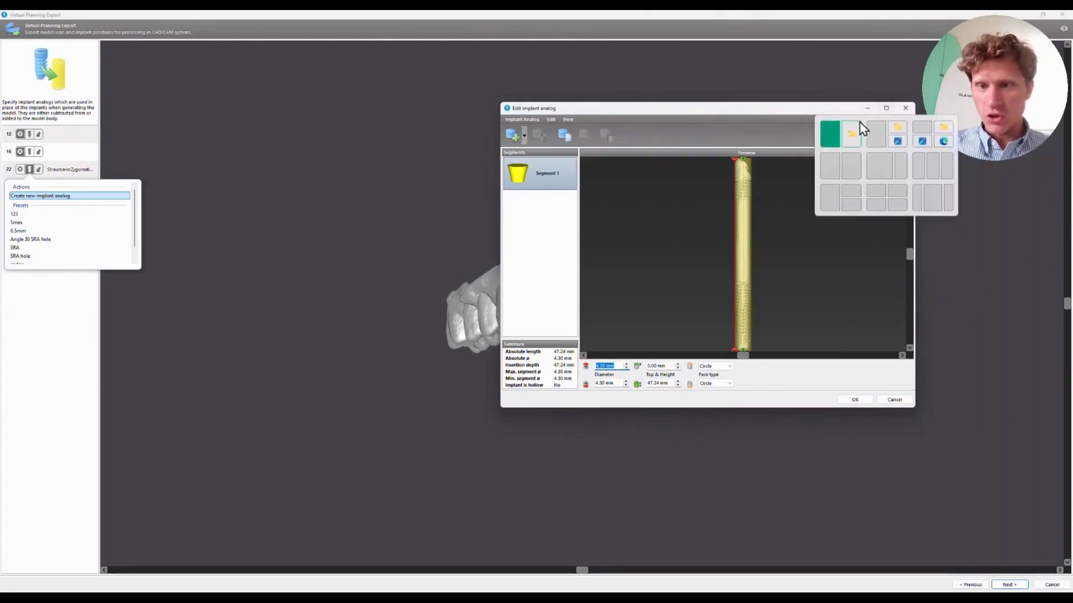
{"action": "left_click", "coordinate": [886, 110]}
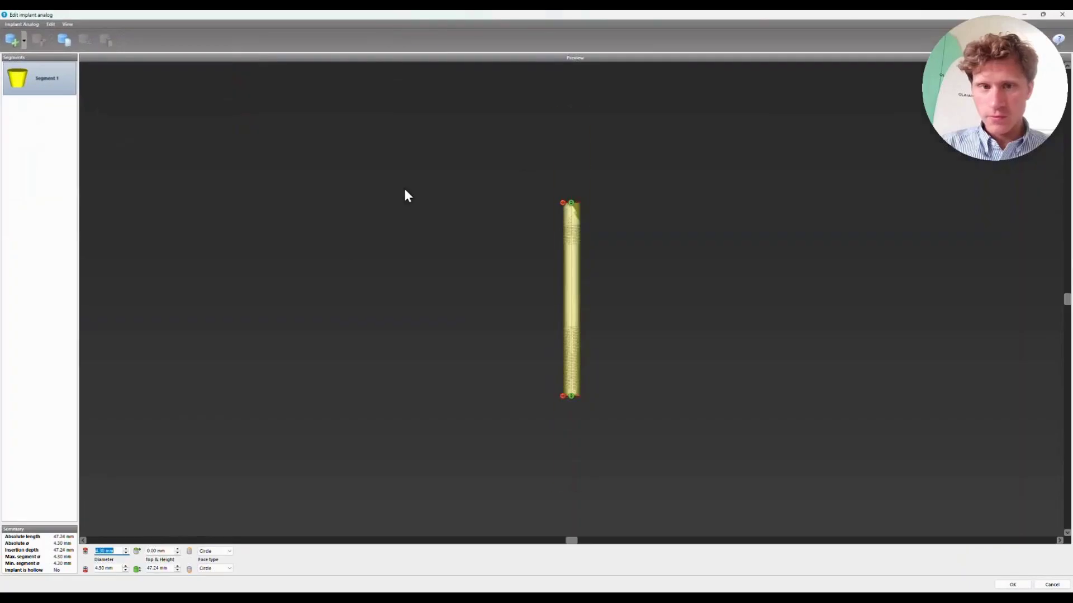
{"action": "left_click_drag", "start_coordinate": [571, 535], "coordinate": [582, 400]}
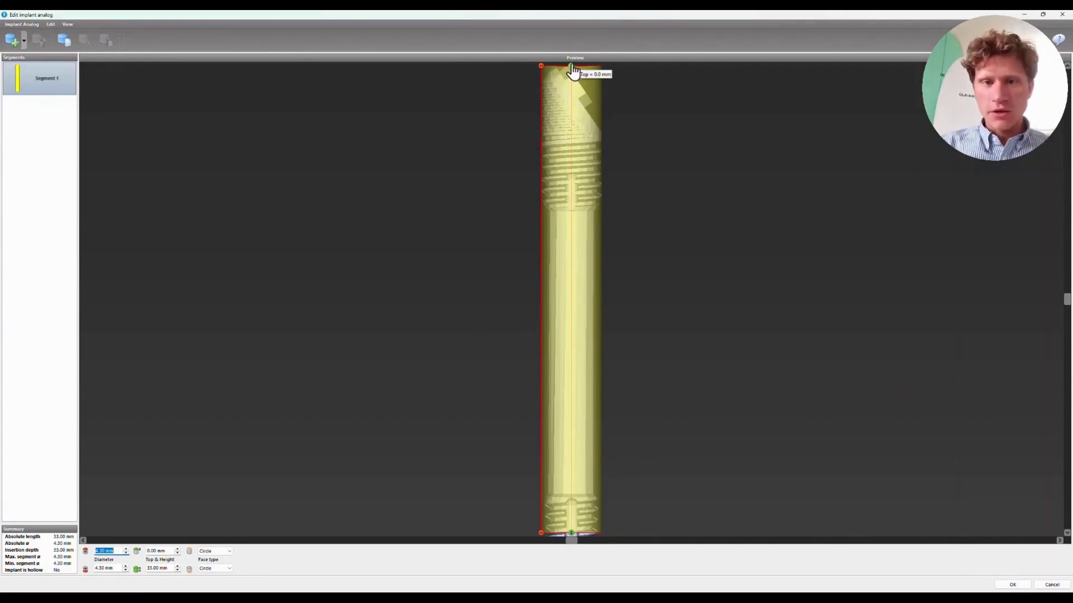
Step: Extend the top of the position 22 analog to about -21.6 mm, for a height of about 54.6 mm, and accept it
{"action": "left_click_drag", "start_coordinate": [572, 70], "coordinate": [565, 19]}
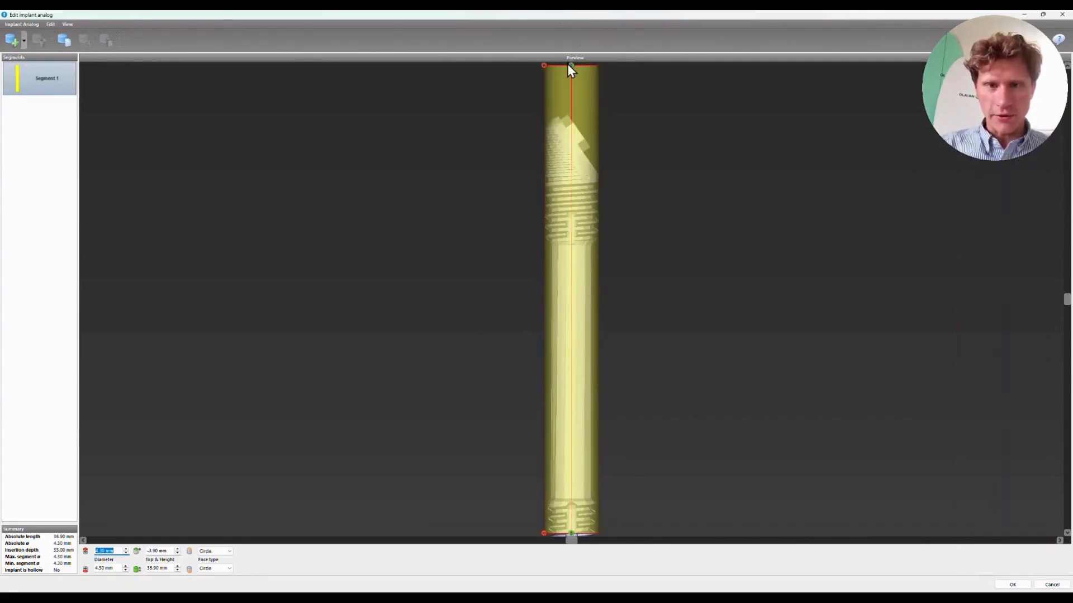
{"action": "left_click_drag", "start_coordinate": [571, 71], "coordinate": [570, 22]}
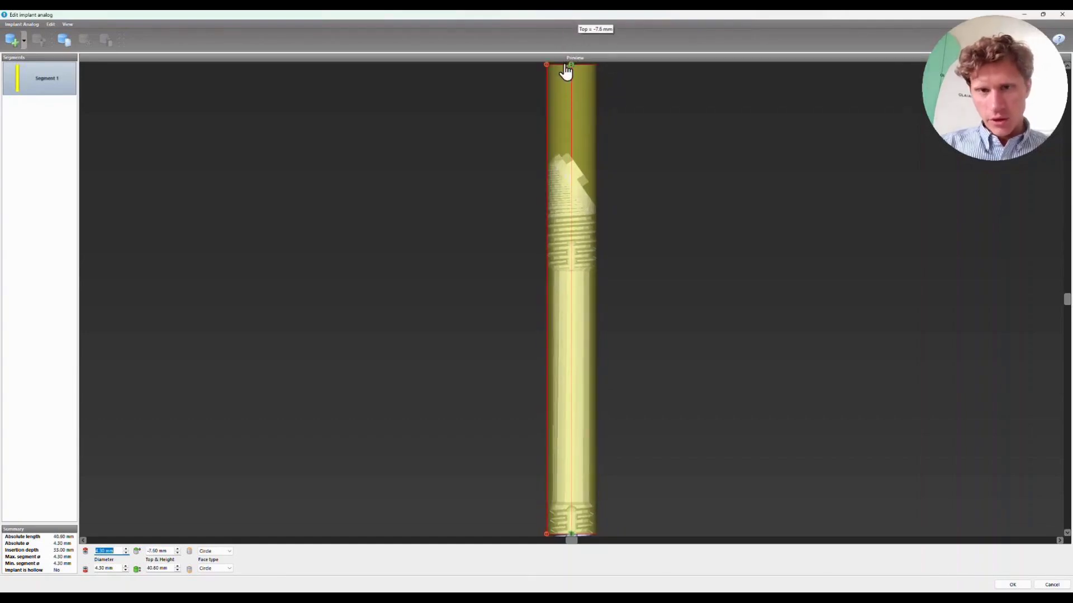
{"action": "left_click_drag", "start_coordinate": [570, 71], "coordinate": [581, 16]}
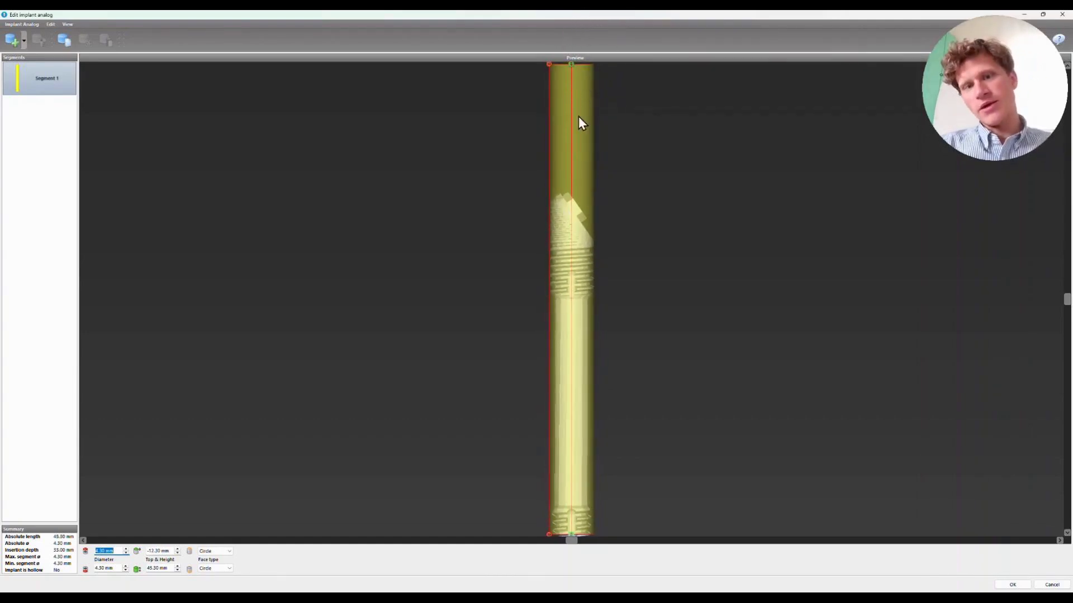
{"action": "left_click_drag", "start_coordinate": [572, 72], "coordinate": [580, 31]}
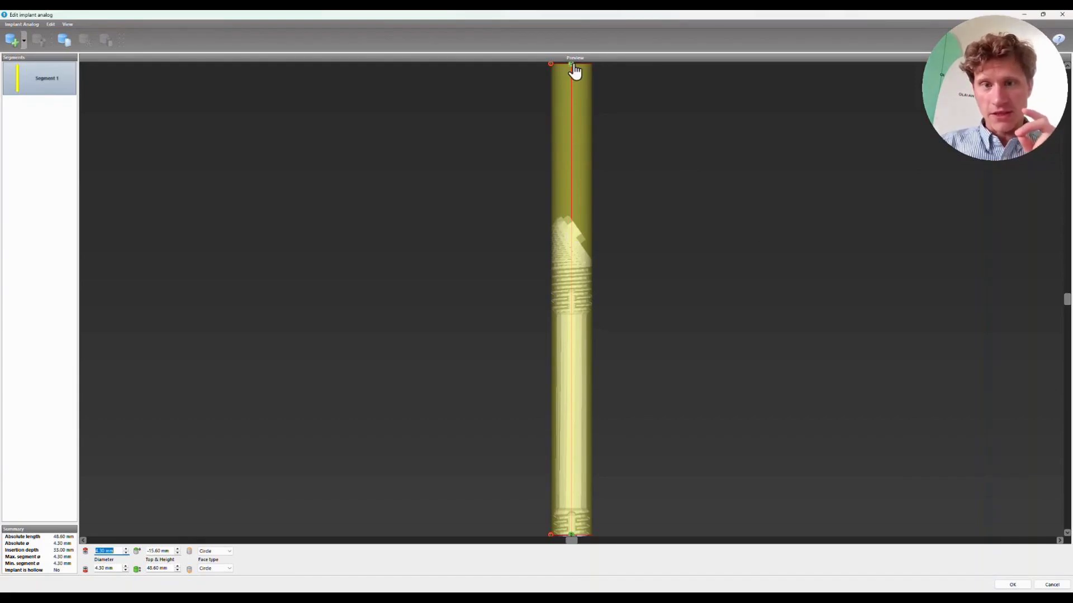
{"action": "left_click_drag", "start_coordinate": [573, 72], "coordinate": [572, 37]}
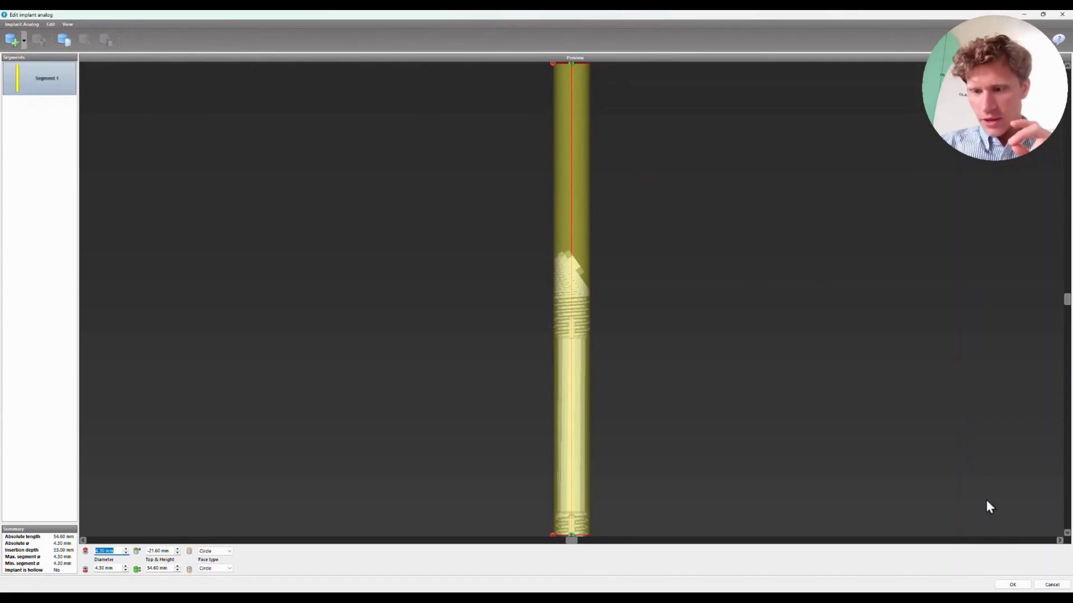
{"action": "left_click", "coordinate": [1012, 585]}
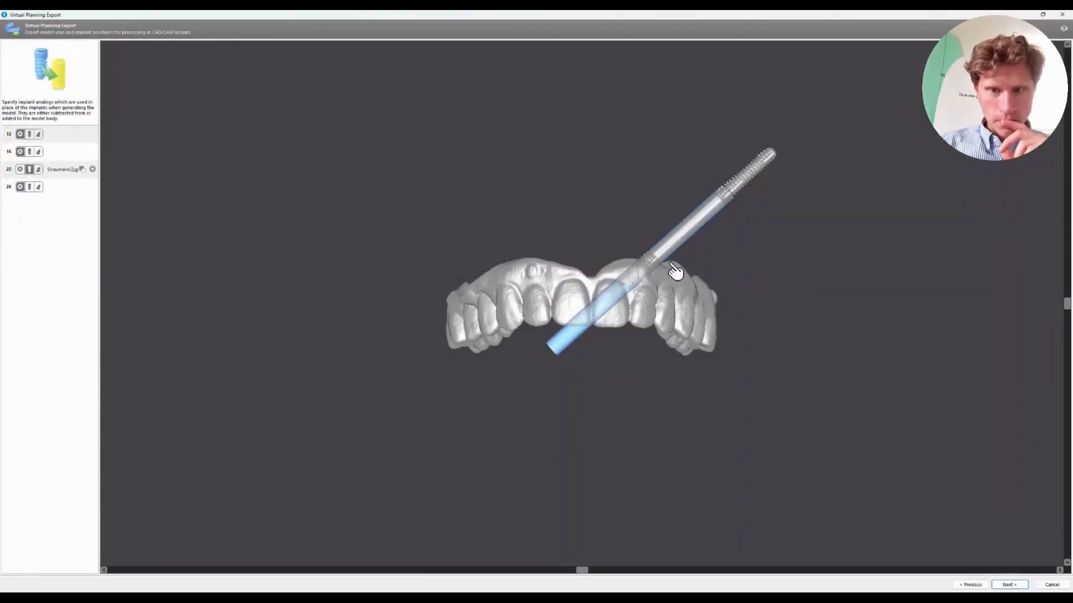
Step: Create an implant analog for position 26 with its lower end at 22 mm and top at -17.3 mm, 39.3 mm high, and accept it
{"action": "left_click", "coordinate": [29, 188]}
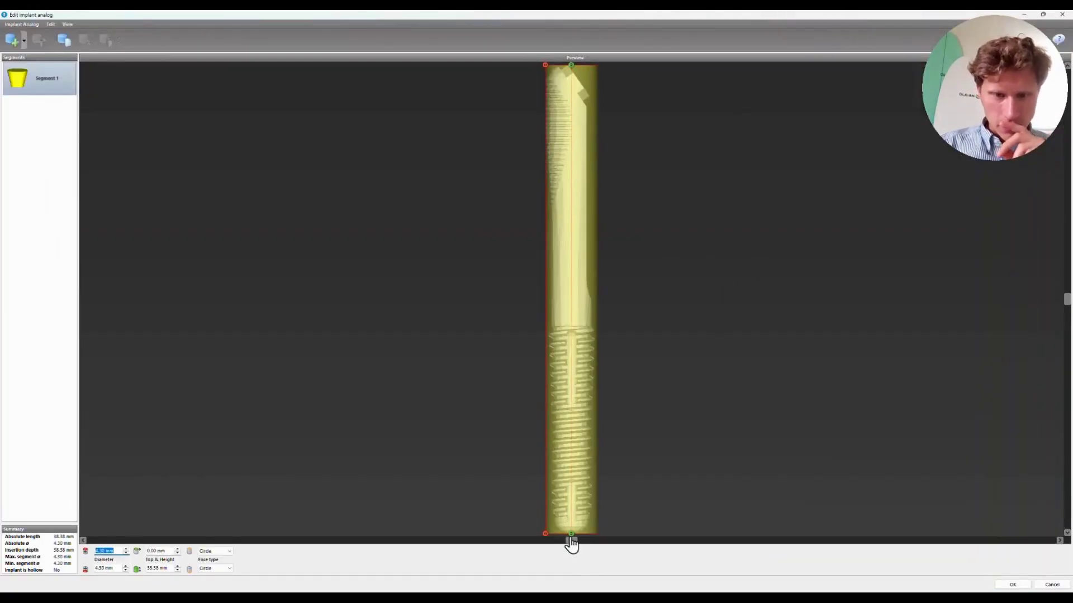
{"action": "left_click_drag", "start_coordinate": [570, 537], "coordinate": [565, 342]}
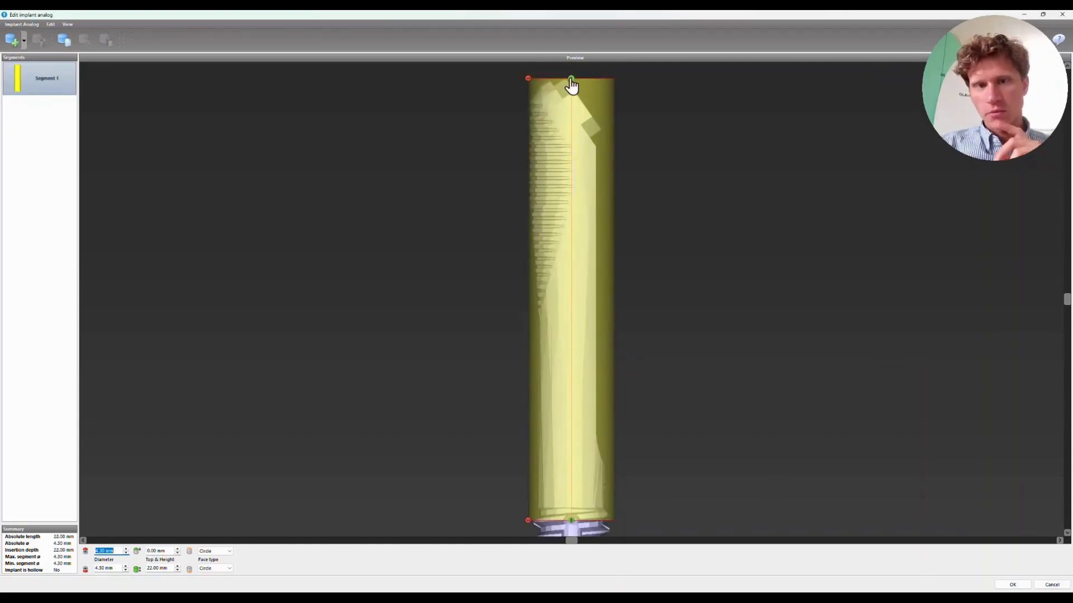
{"action": "left_click_drag", "start_coordinate": [571, 83], "coordinate": [570, 14]}
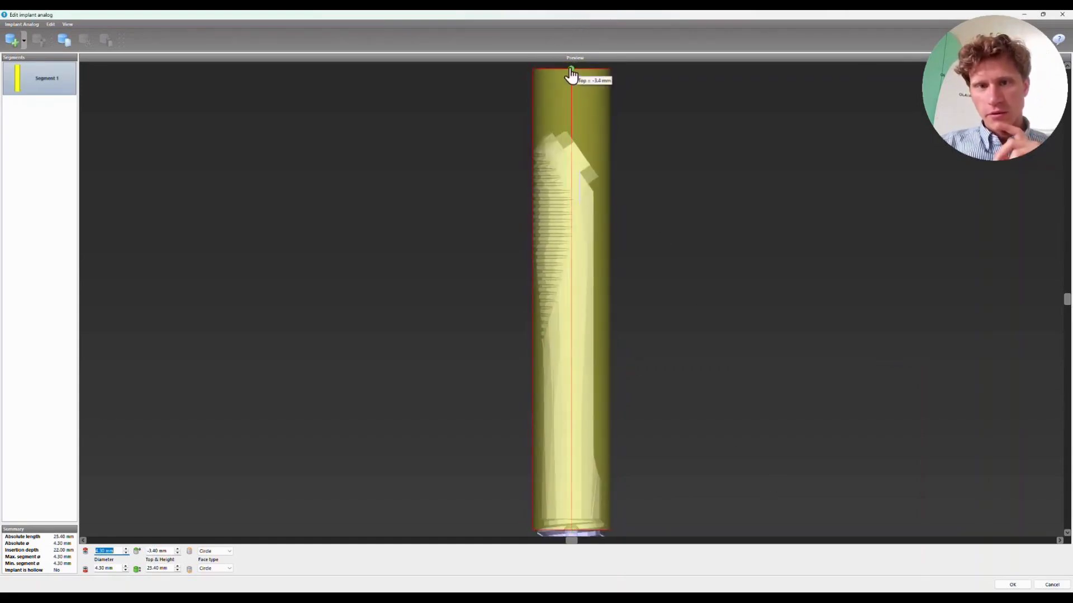
{"action": "left_click_drag", "start_coordinate": [571, 69], "coordinate": [570, 12]}
{"action": "left_click_drag", "start_coordinate": [571, 67], "coordinate": [570, 12]}
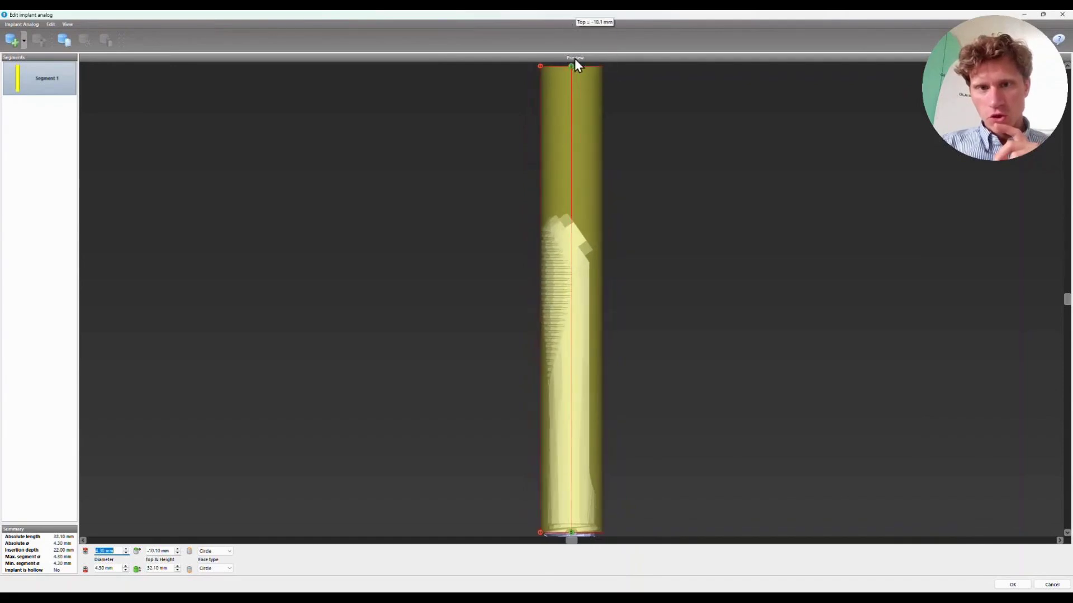
{"action": "left_click_drag", "start_coordinate": [571, 67], "coordinate": [565, 17]}
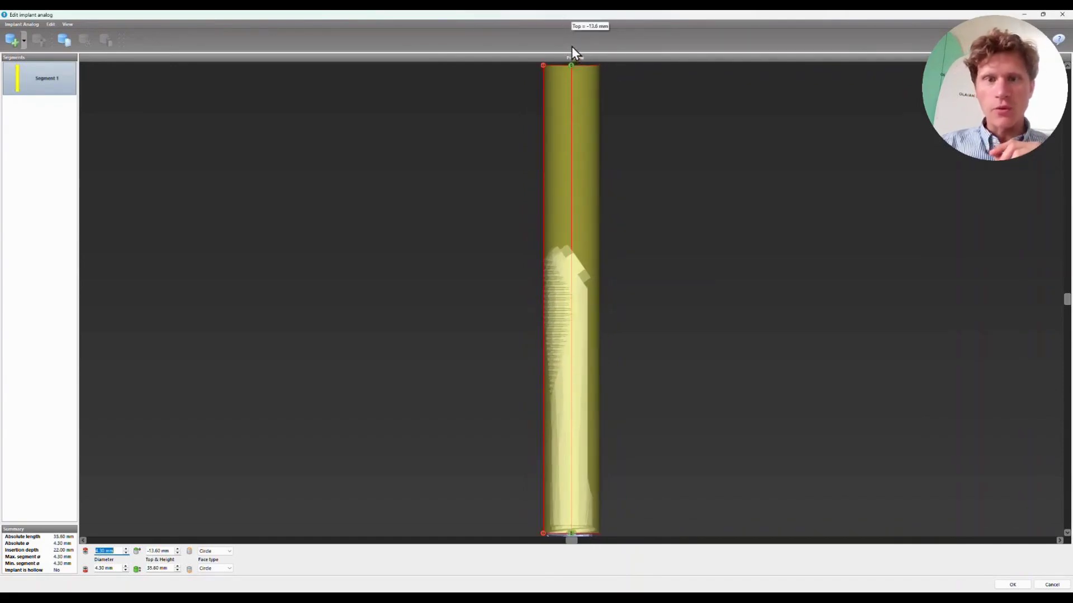
{"action": "left_click_drag", "start_coordinate": [575, 76], "coordinate": [573, 22]}
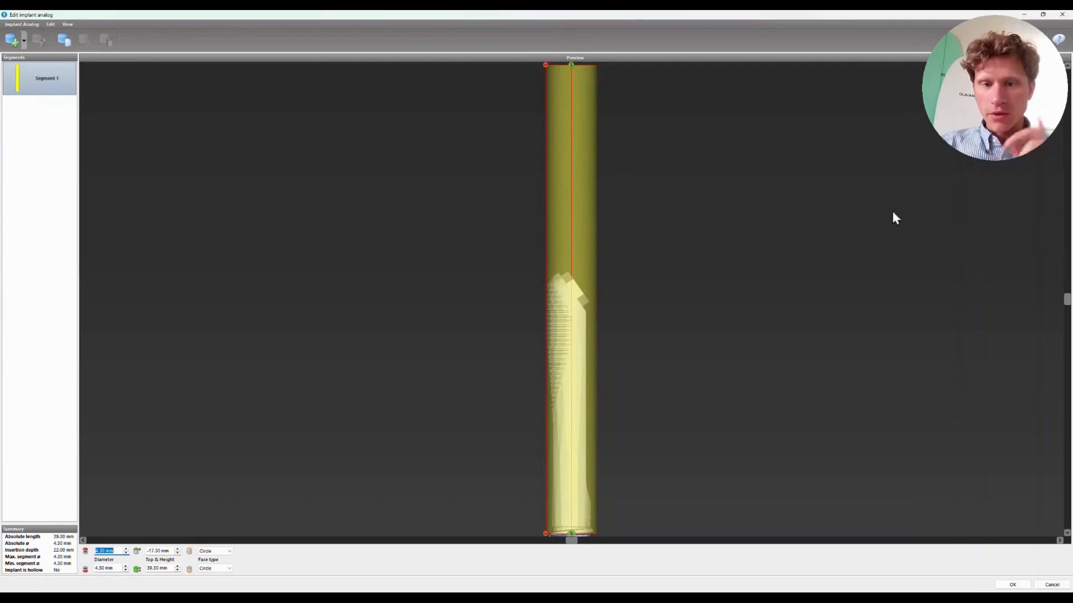
{"action": "left_click", "coordinate": [1022, 586]}
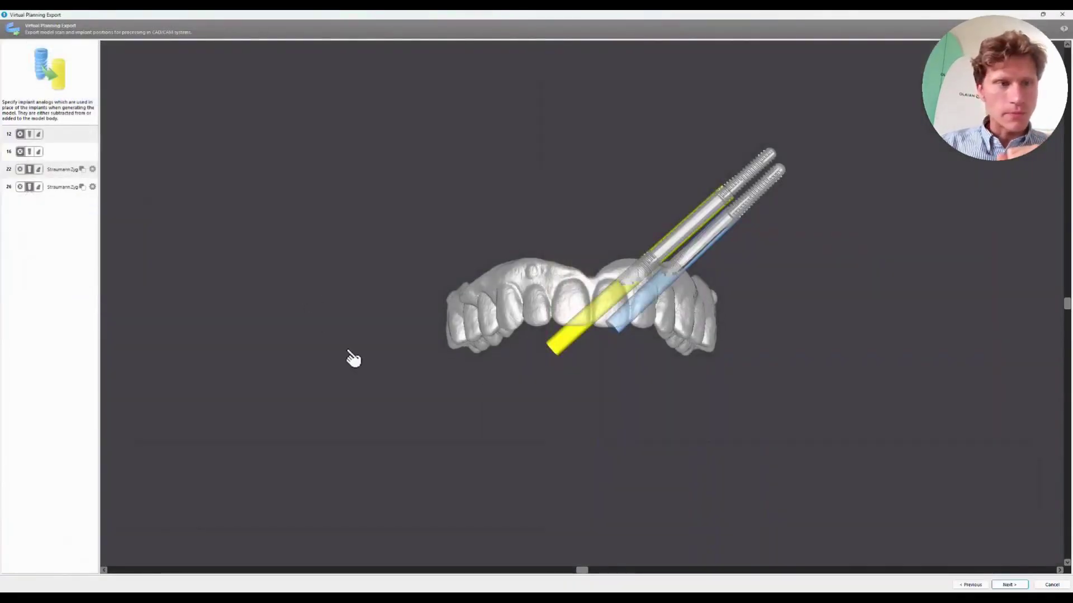
Step: Set the position 22 and 26 analogs to add to the model body and continue past the view direction and block-out settings
{"action": "left_click", "coordinate": [82, 172]}
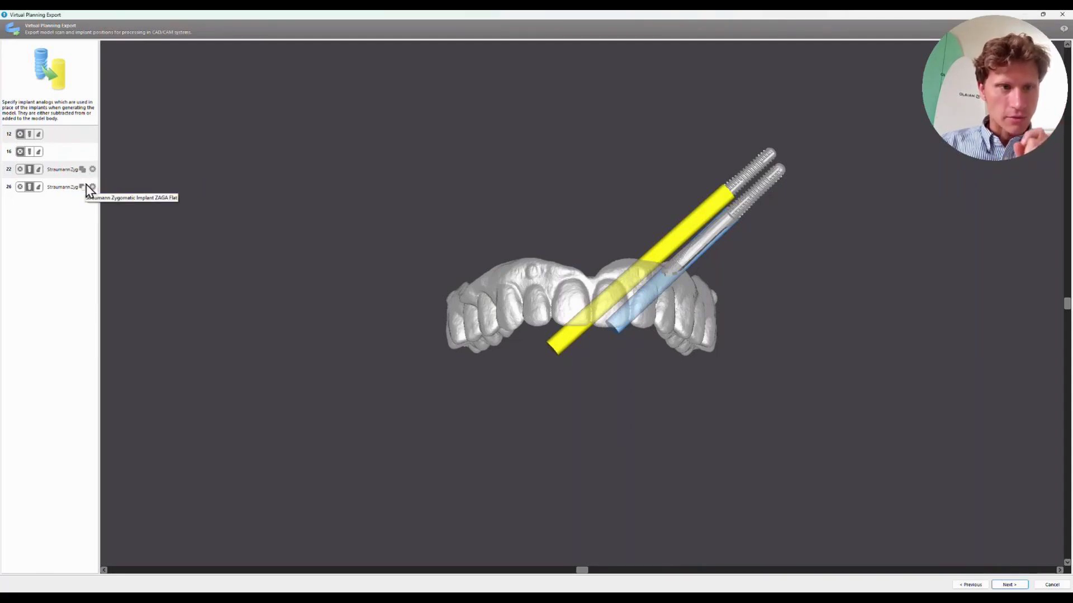
{"action": "left_click", "coordinate": [82, 188]}
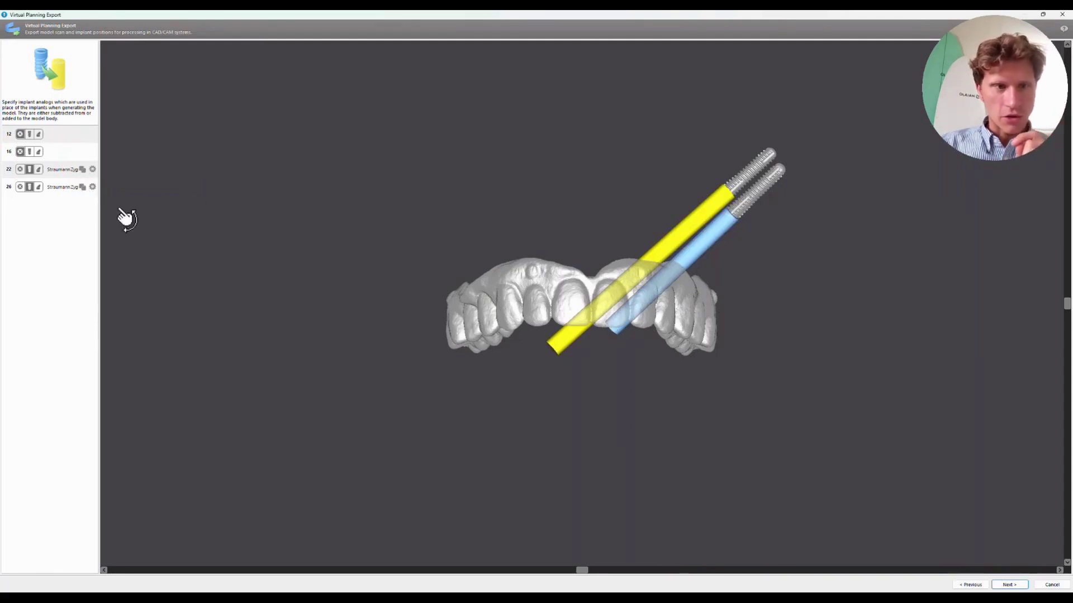
{"action": "left_click", "coordinate": [1009, 585]}
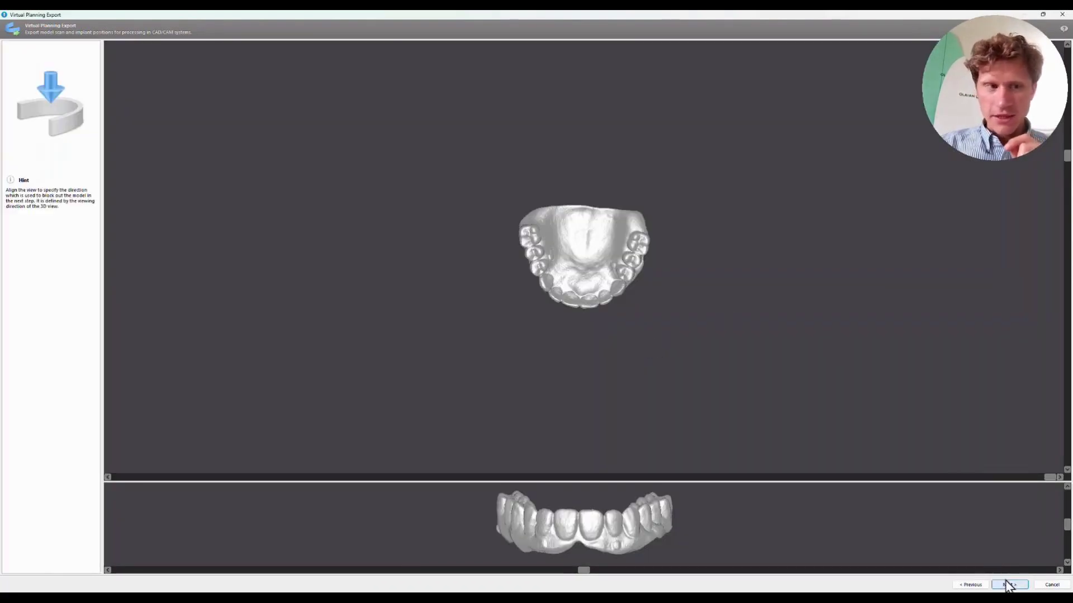
{"action": "left_click", "coordinate": [1009, 585]}
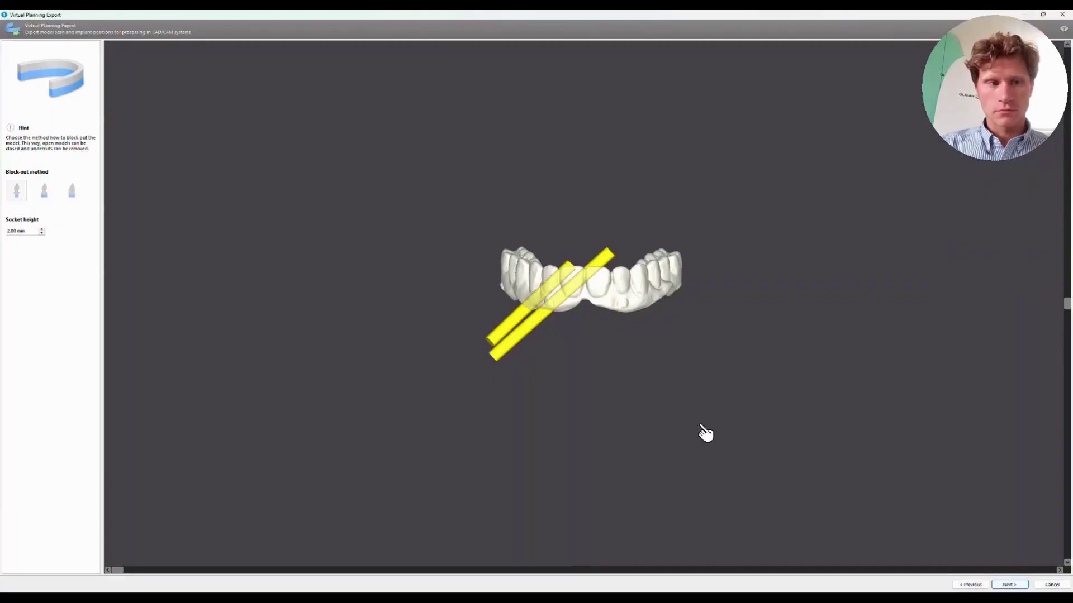
{"action": "left_click", "coordinate": [1006, 585]}
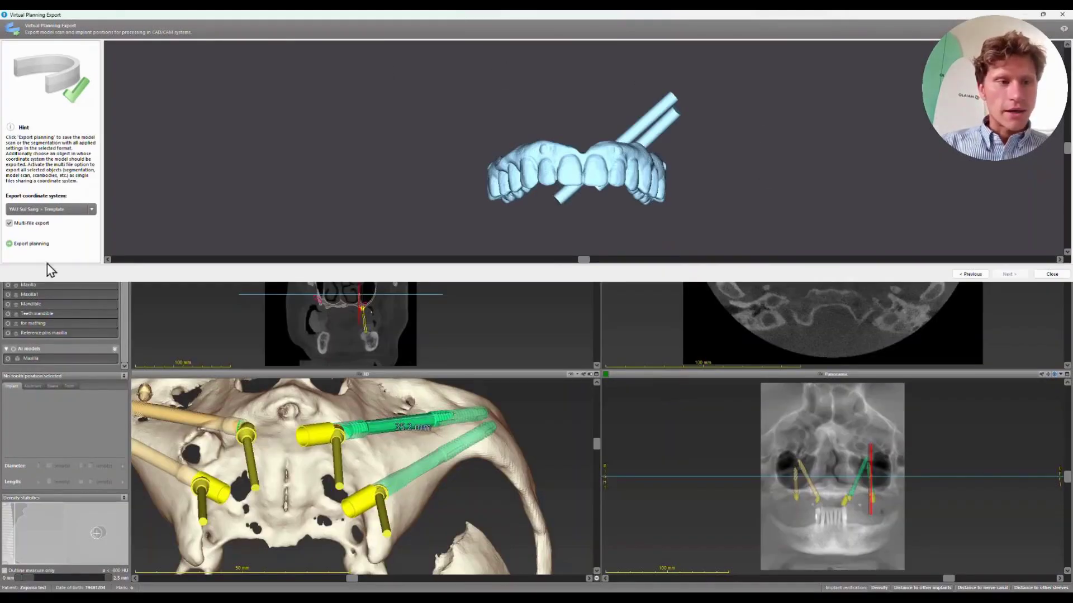
Step: Set the export coordinate system to Patient coordinate system and start exporting the planning
{"action": "left_click", "coordinate": [55, 210]}
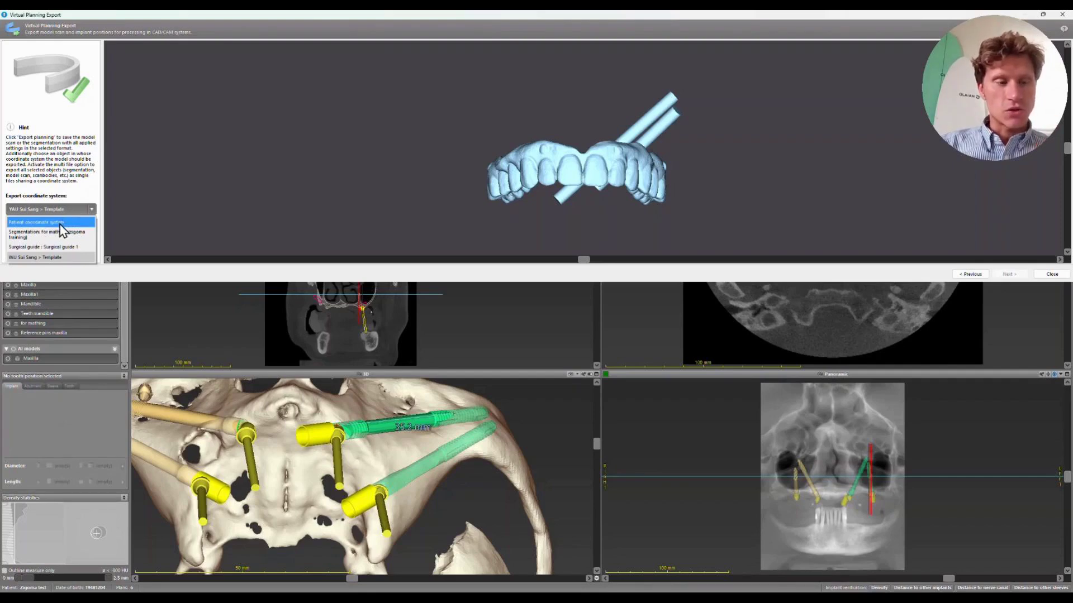
{"action": "left_click", "coordinate": [57, 223]}
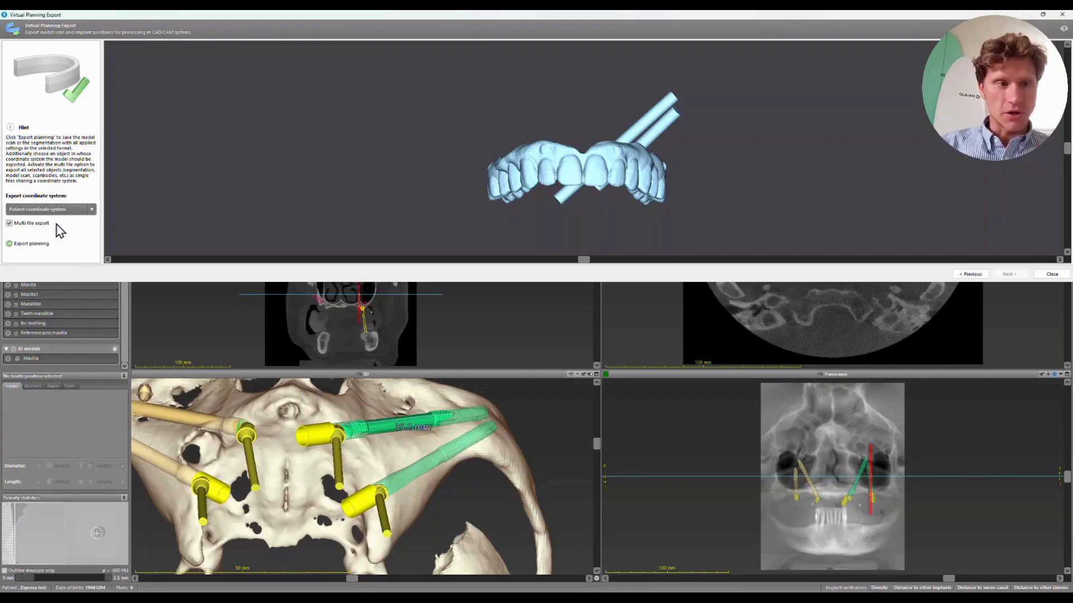
{"action": "left_click", "coordinate": [31, 245]}
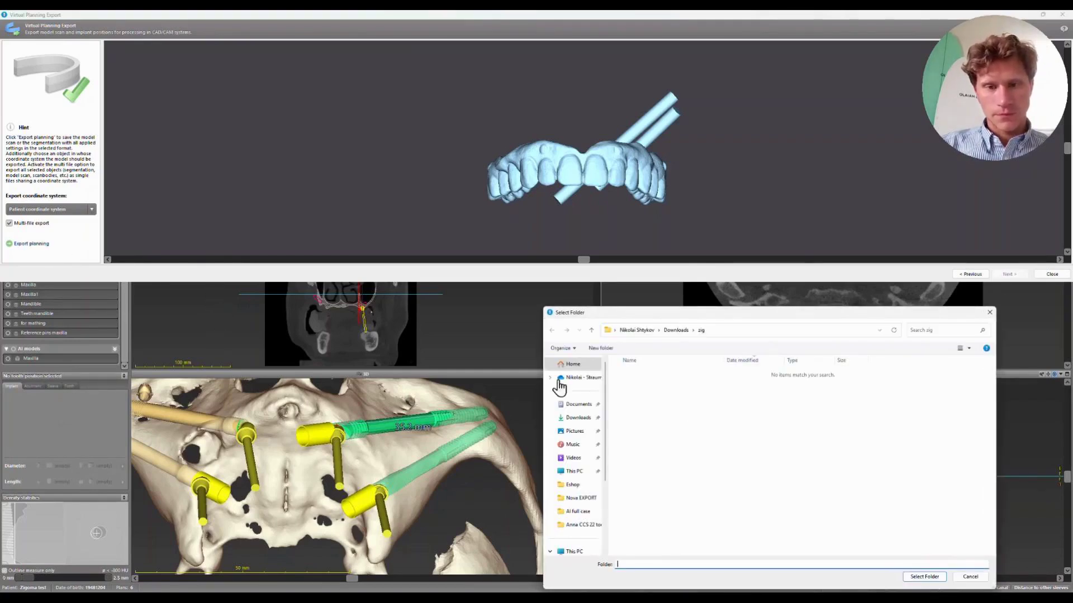
Step: Create a folder named zigoma in Downloads, save the exported planning into it and close the export wizard
{"action": "left_click", "coordinate": [674, 331]}
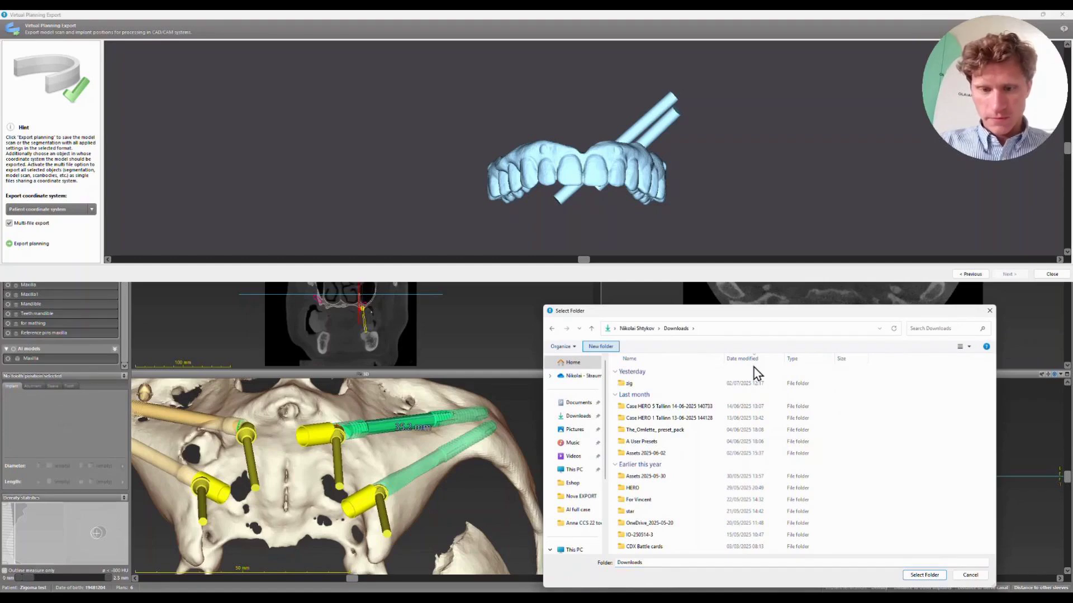
{"action": "type", "text": "z"}
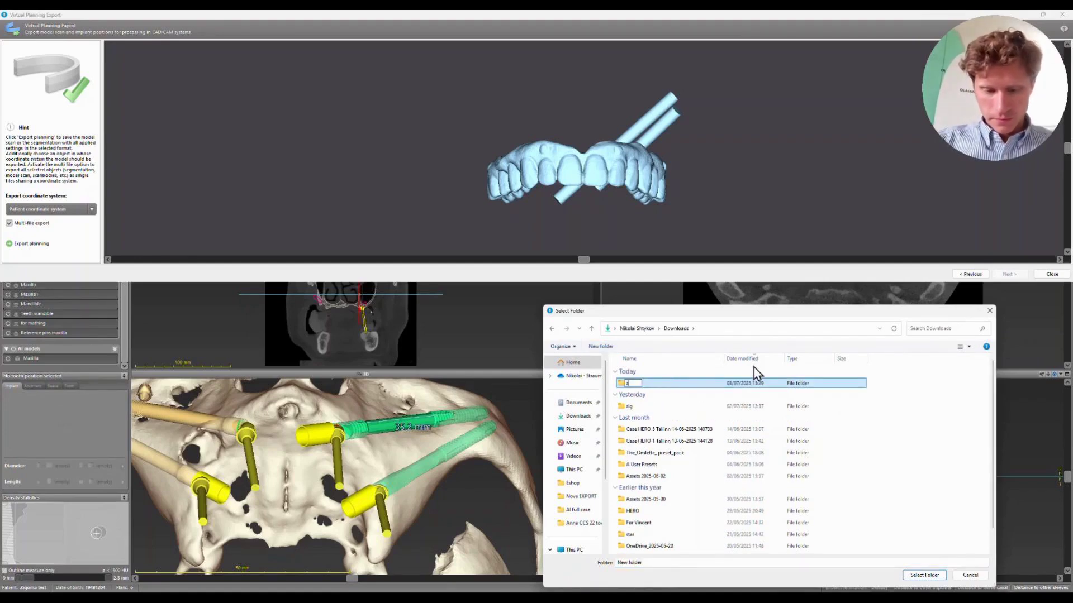
{"action": "type", "text": "igoma"}
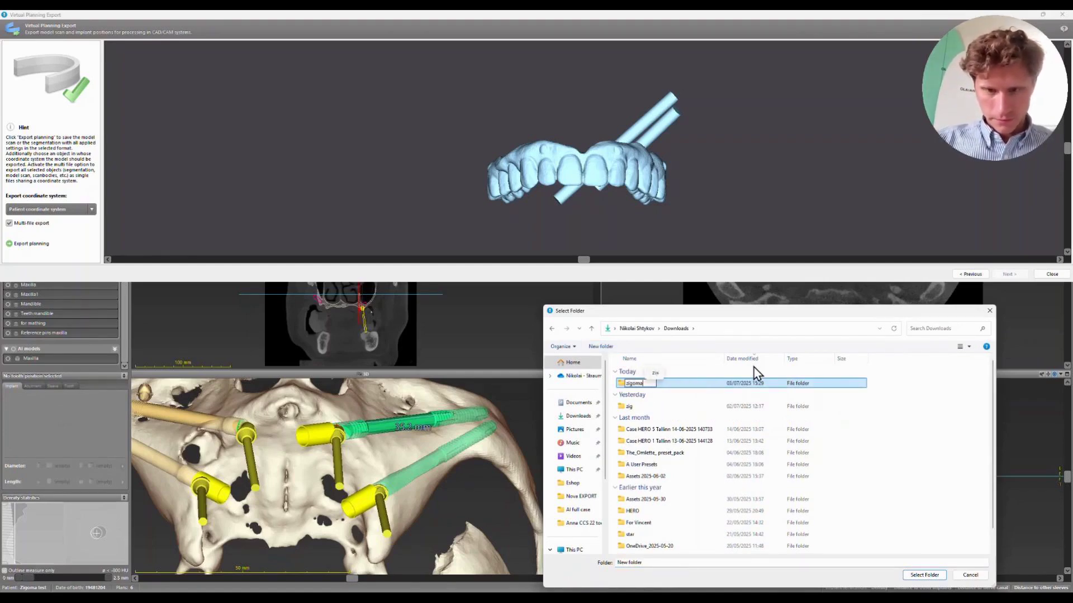
{"action": "key", "text": "Return"}
{"action": "key", "text": "Return"}
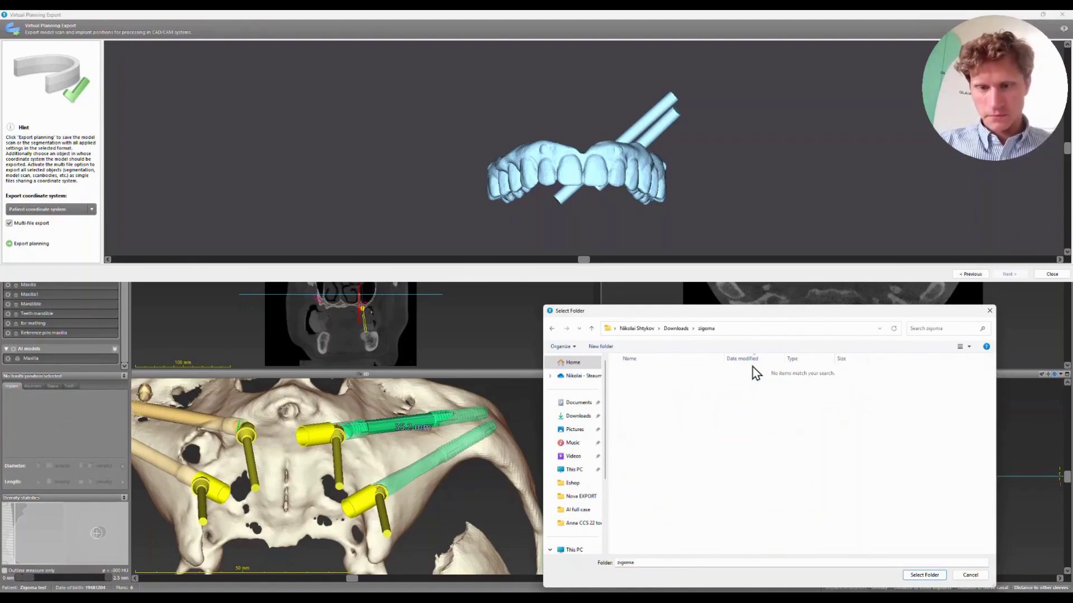
{"action": "left_click", "coordinate": [910, 576]}
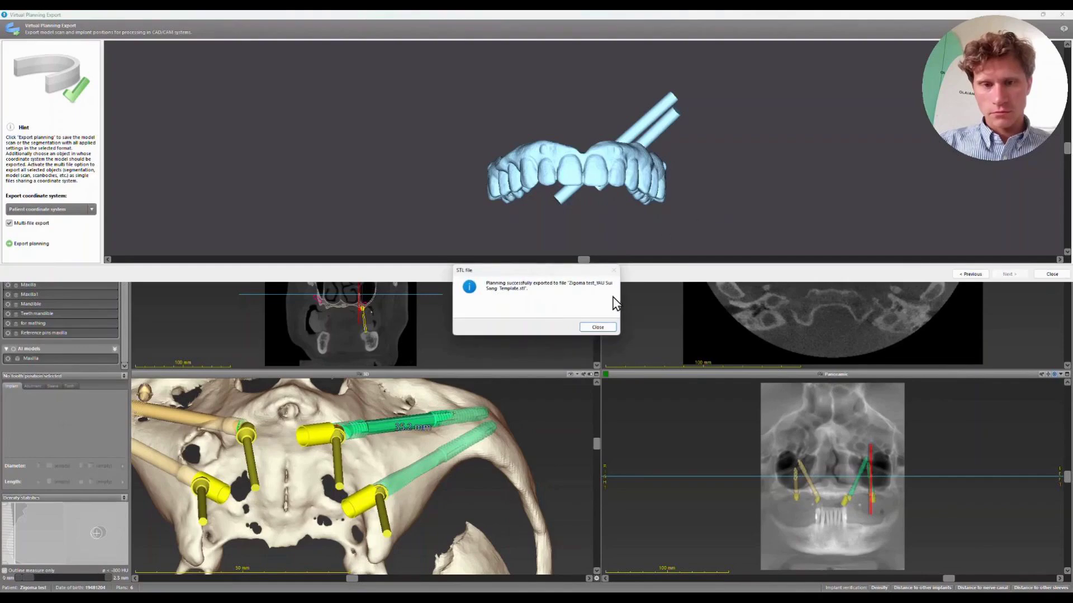
{"action": "left_click", "coordinate": [606, 328]}
{"action": "left_click", "coordinate": [1051, 274]}
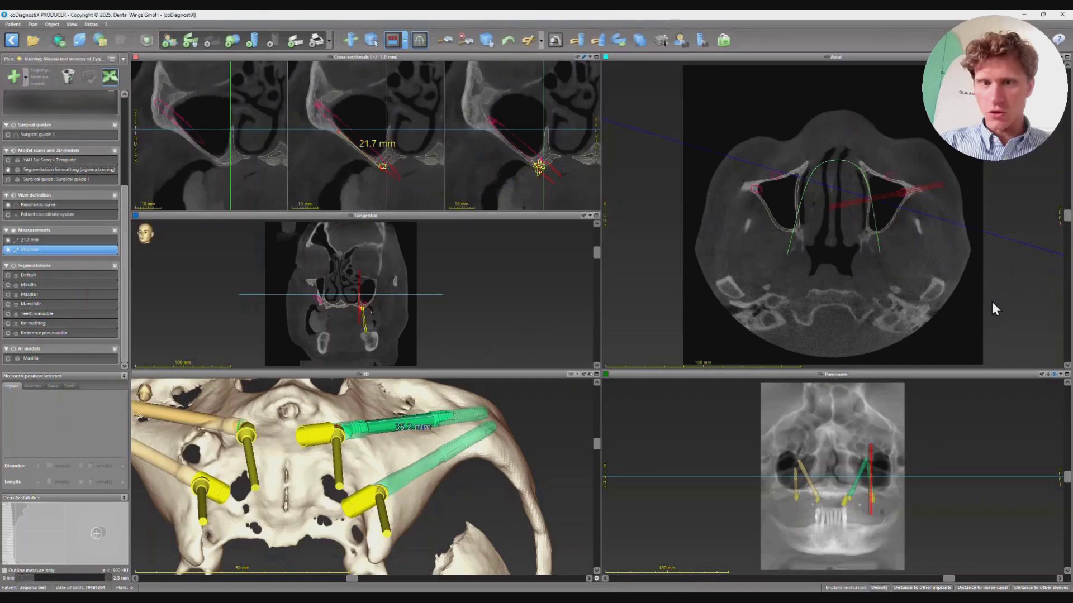
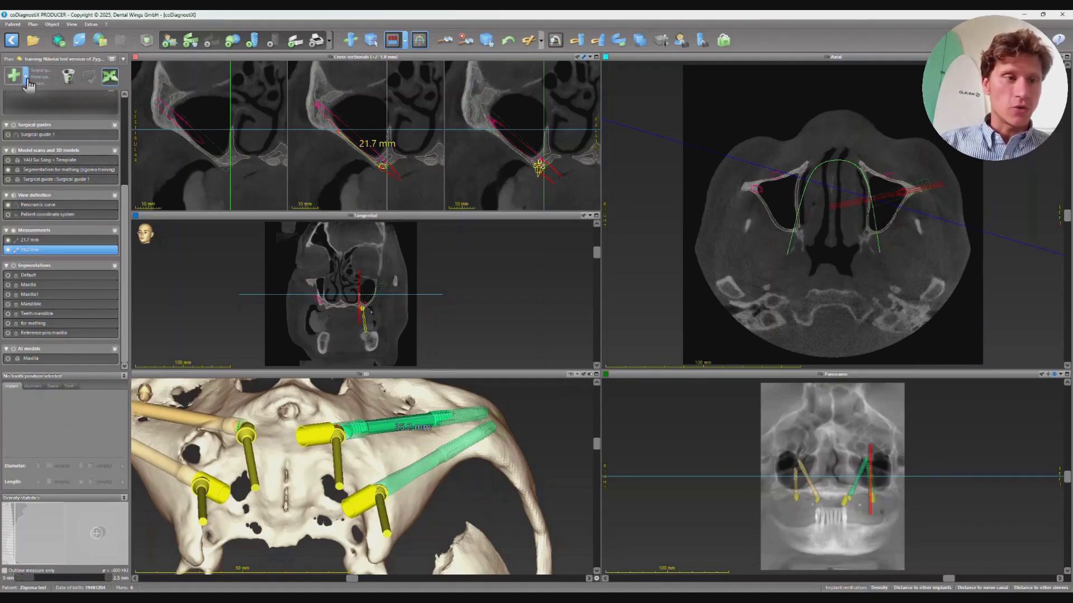
Step: Import the analogue_22_1 and analogue_26_1 STL files from the zigoma folder into the plan as 3D models
{"action": "left_click", "coordinate": [27, 80]}
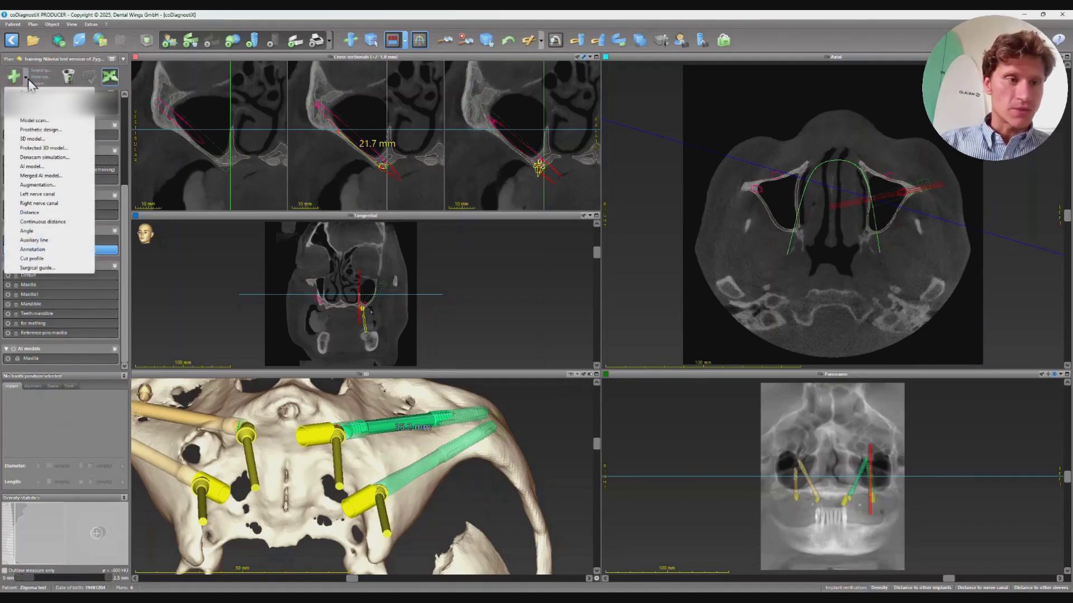
{"action": "left_click", "coordinate": [40, 139]}
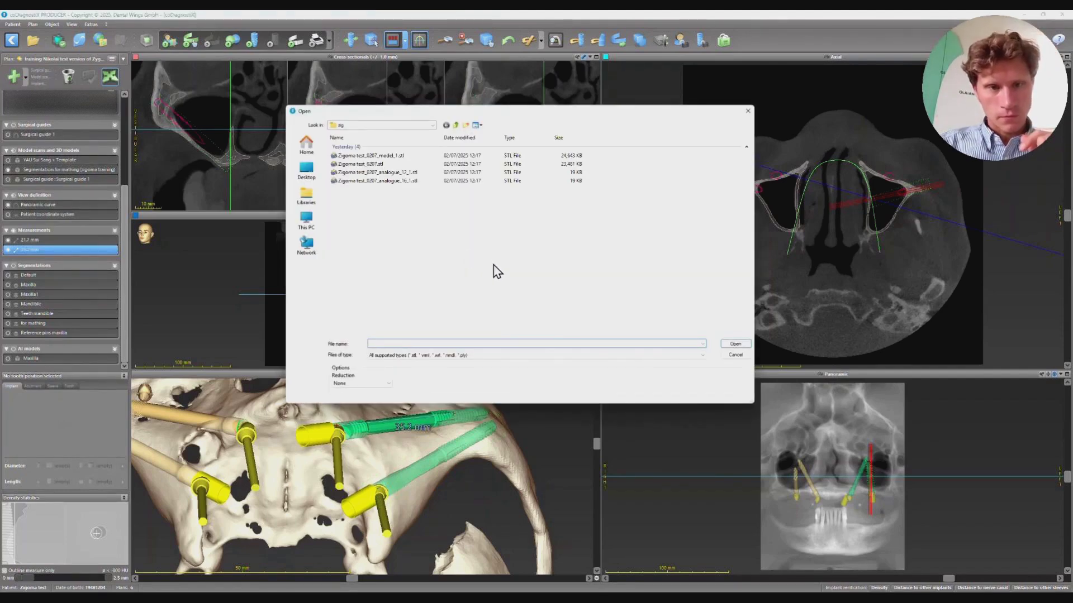
{"action": "left_click", "coordinate": [456, 125]}
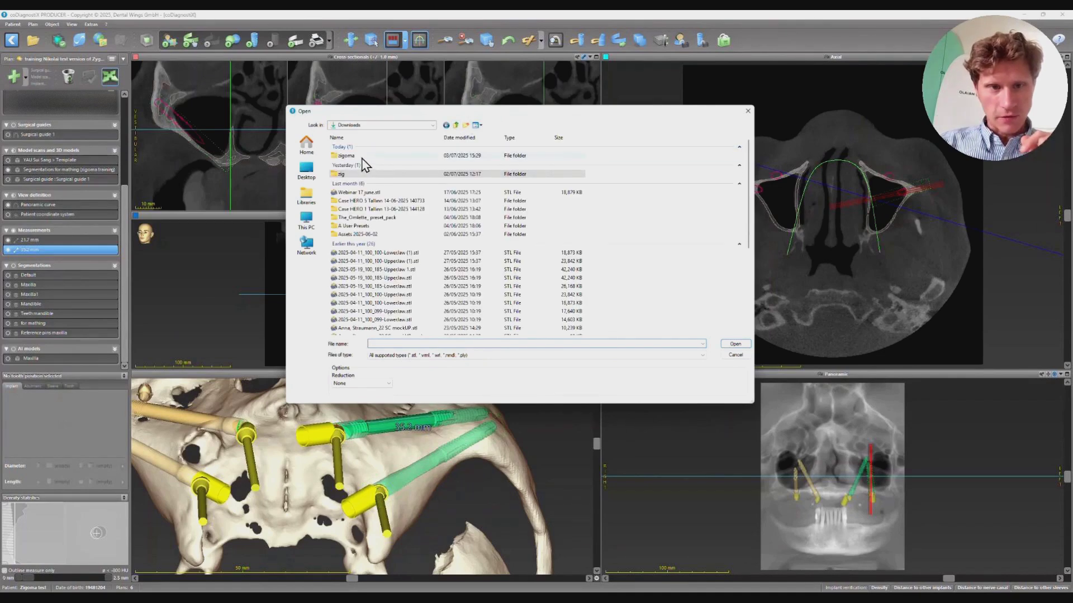
{"action": "double_click", "coordinate": [363, 157]}
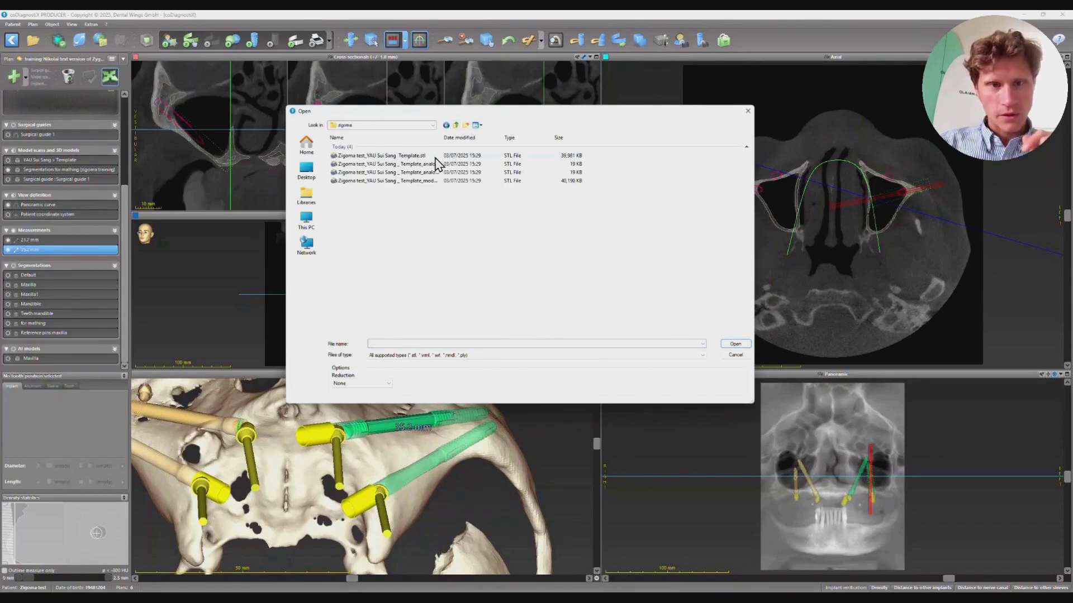
{"action": "left_click_drag", "start_coordinate": [446, 139], "coordinate": [508, 139]}
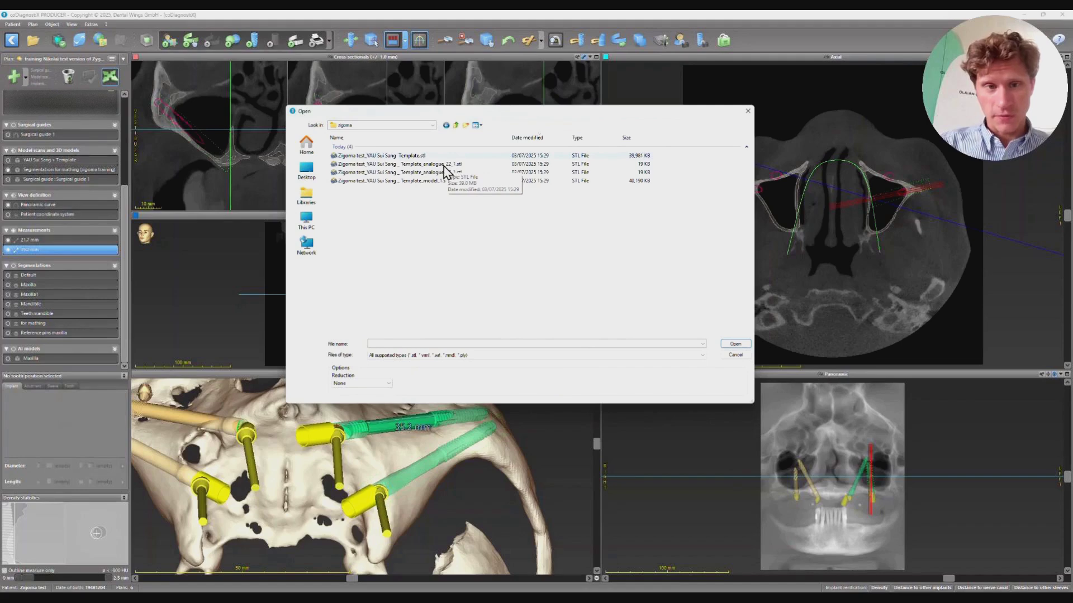
{"action": "left_click", "coordinate": [444, 165]}
{"action": "left_click", "coordinate": [447, 173], "text": "ctrl"}
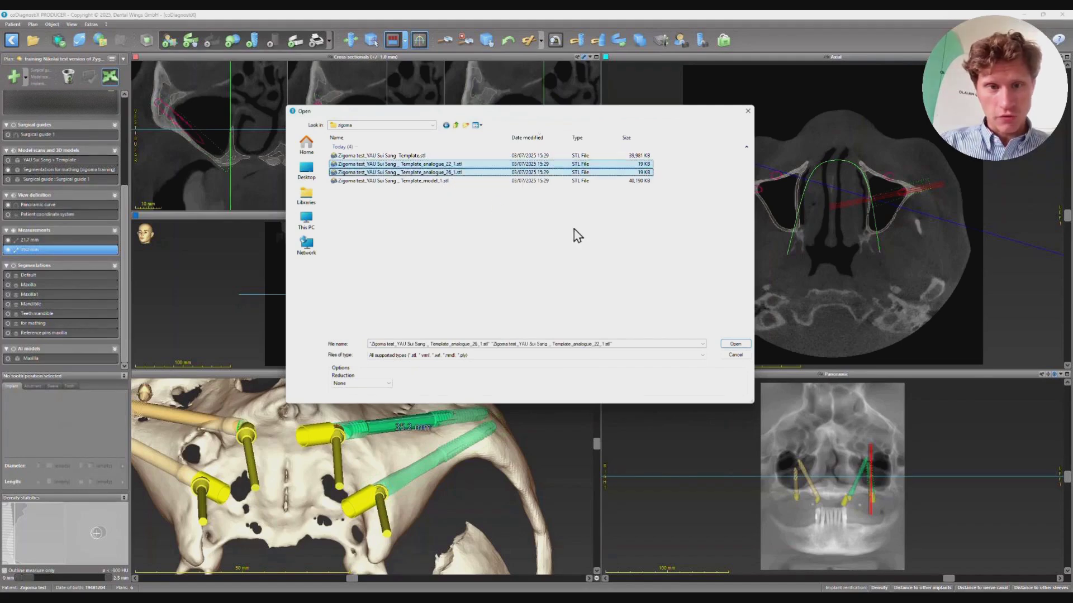
{"action": "left_click", "coordinate": [735, 344]}
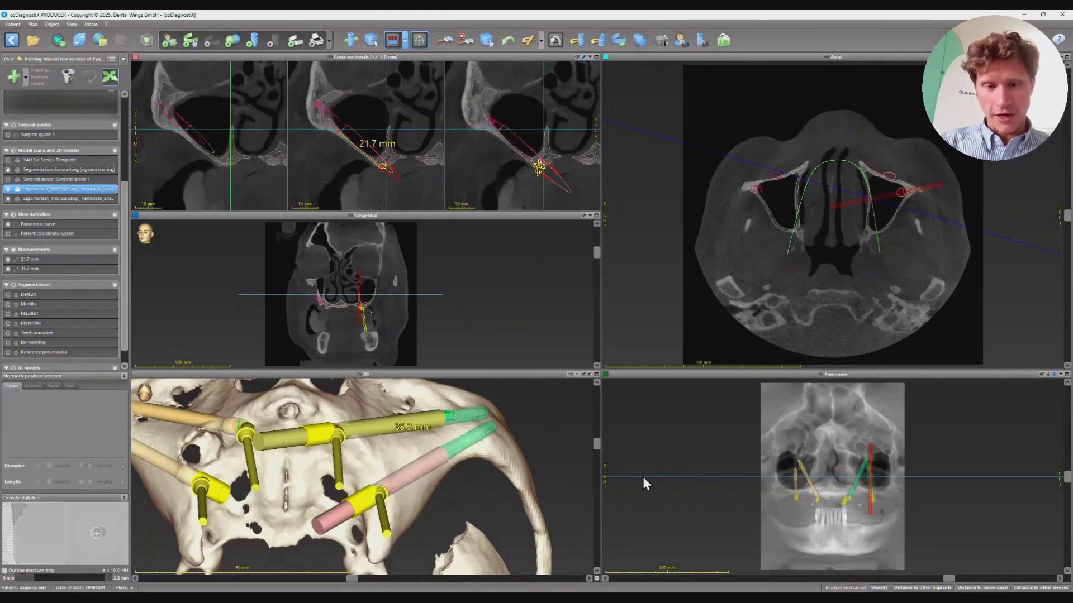
Step: Enlarge the 3D view, select the imported position 26 analog model and open its Fine Alignment settings
{"action": "double_click", "coordinate": [518, 371]}
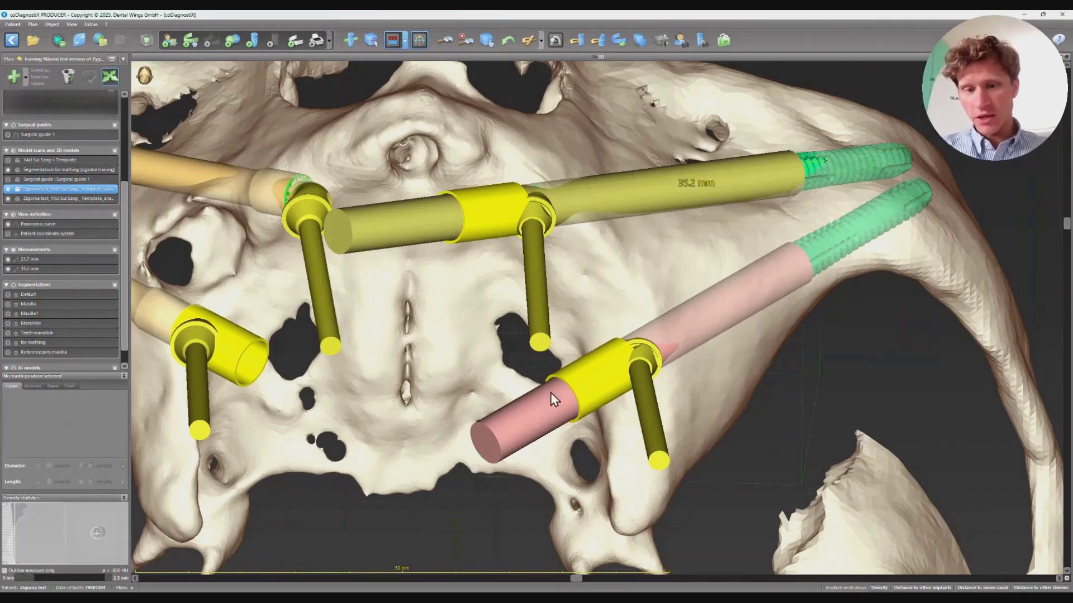
{"action": "key", "text": "Down"}
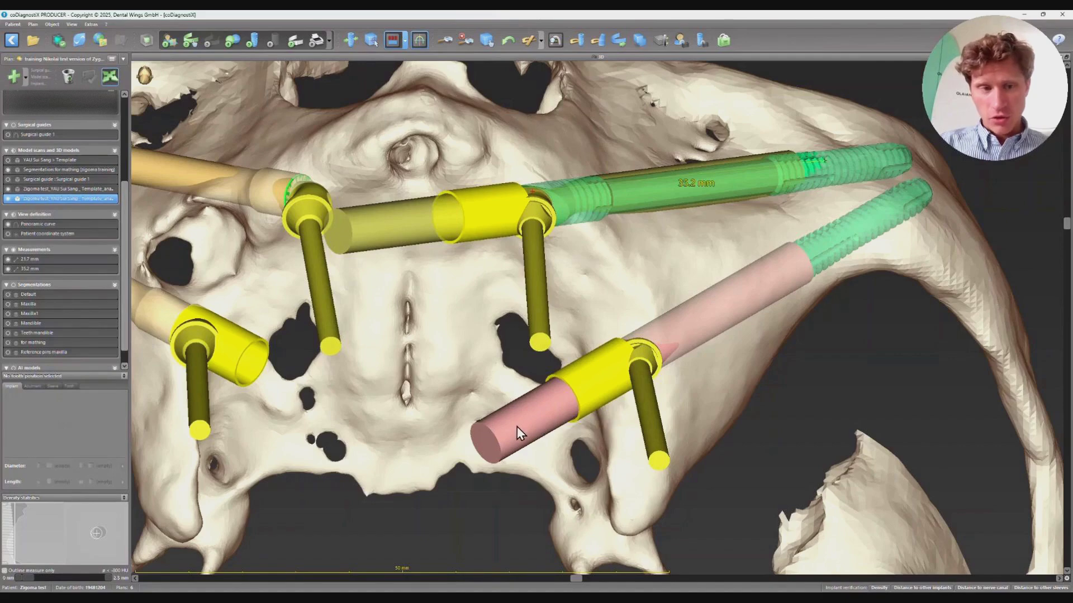
{"action": "right_click", "coordinate": [72, 200]}
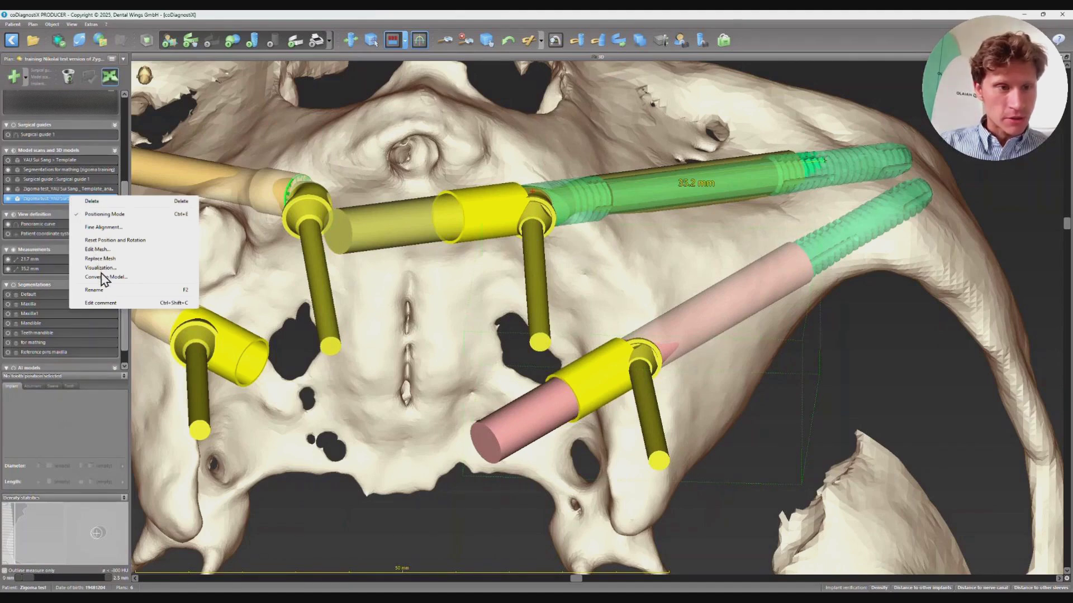
{"action": "right_click", "coordinate": [55, 200]}
{"action": "right_click", "coordinate": [56, 200]}
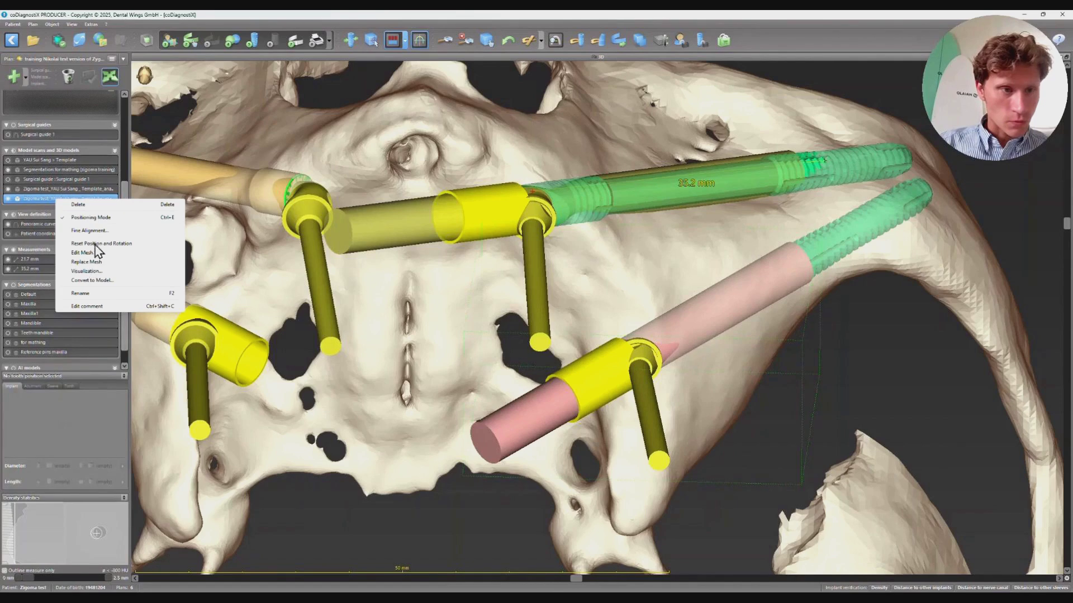
{"action": "left_click", "coordinate": [99, 231]}
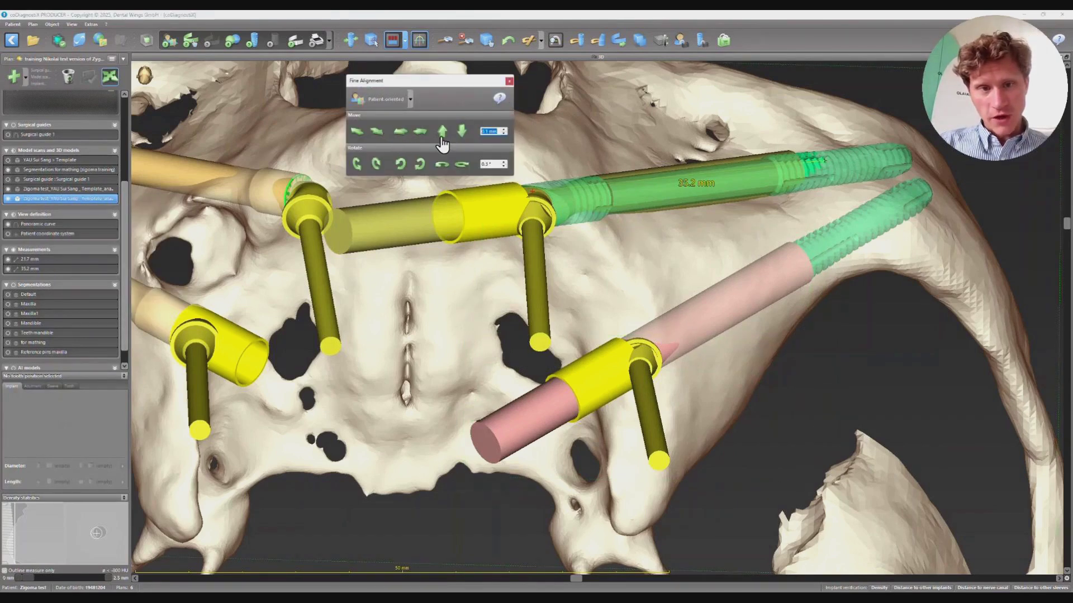
Step: Fine-tune the position 26 analog vertically in 0.1 mm increments, lowering it and then raising it back towards the implant axis
{"action": "left_click", "coordinate": [462, 132]}
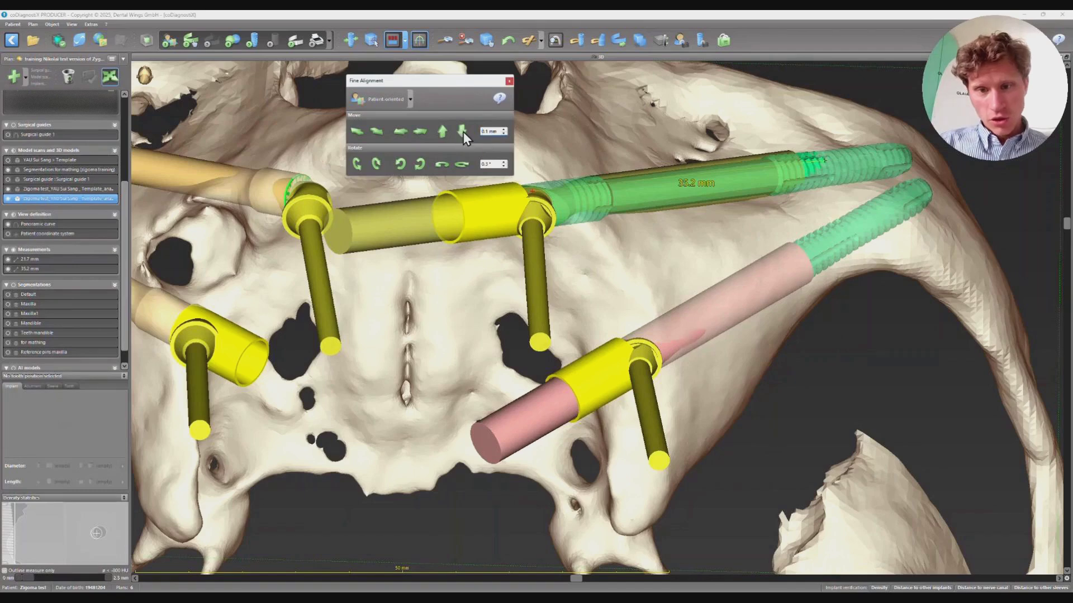
{"action": "left_click", "coordinate": [462, 133]}
{"action": "left_click", "coordinate": [462, 133]}
{"action": "left_click", "coordinate": [463, 132]}
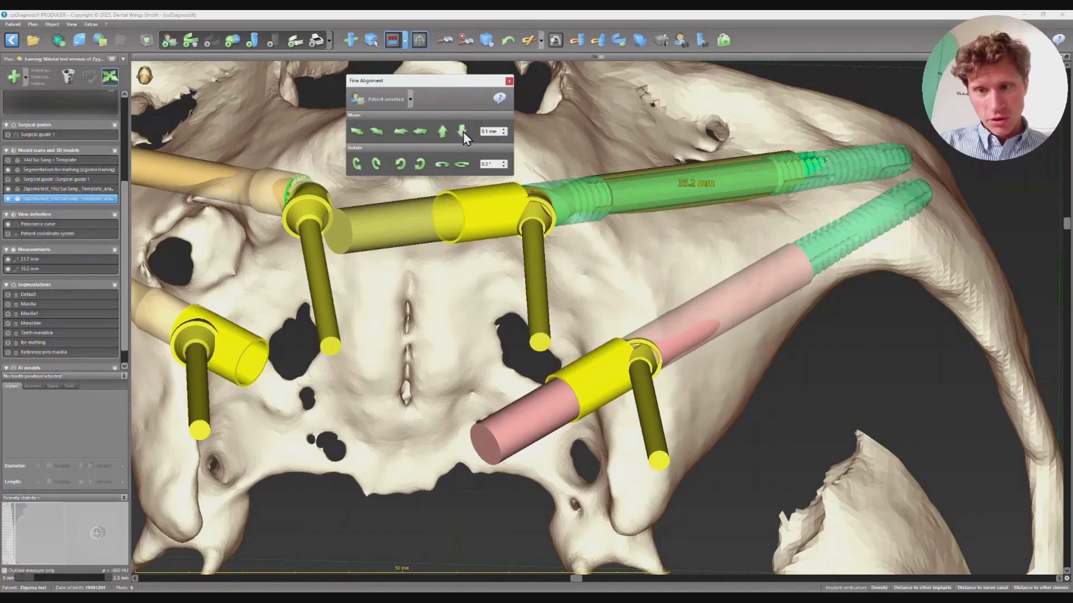
{"action": "left_click", "coordinate": [463, 133]}
{"action": "left_click", "coordinate": [463, 133]}
{"action": "left_click", "coordinate": [462, 132]}
{"action": "left_click", "coordinate": [462, 133]}
{"action": "left_click", "coordinate": [463, 133]}
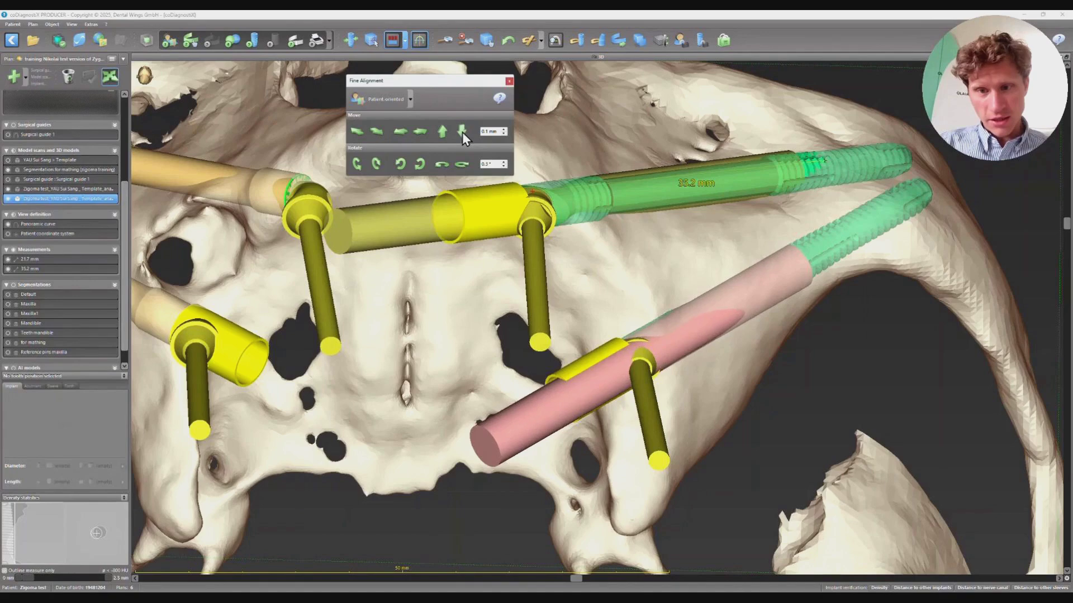
{"action": "left_click", "coordinate": [442, 133]}
{"action": "left_click", "coordinate": [441, 133]}
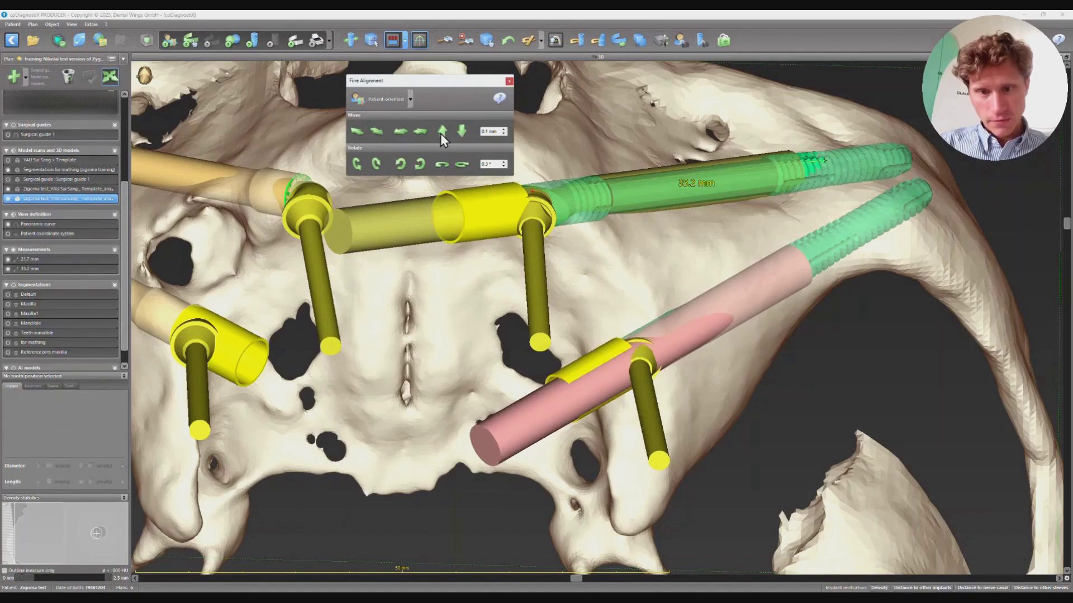
{"action": "left_click", "coordinate": [441, 133]}
{"action": "left_click", "coordinate": [441, 133]}
{"action": "left_click", "coordinate": [440, 133]}
{"action": "left_click", "coordinate": [440, 133]}
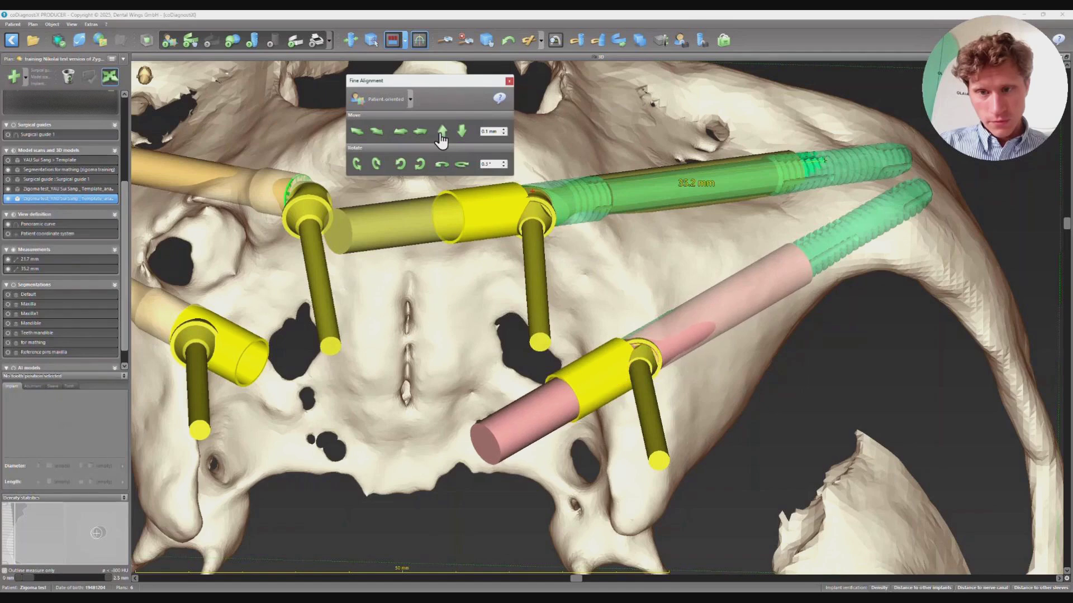
{"action": "left_click", "coordinate": [440, 133]}
{"action": "left_click", "coordinate": [440, 133]}
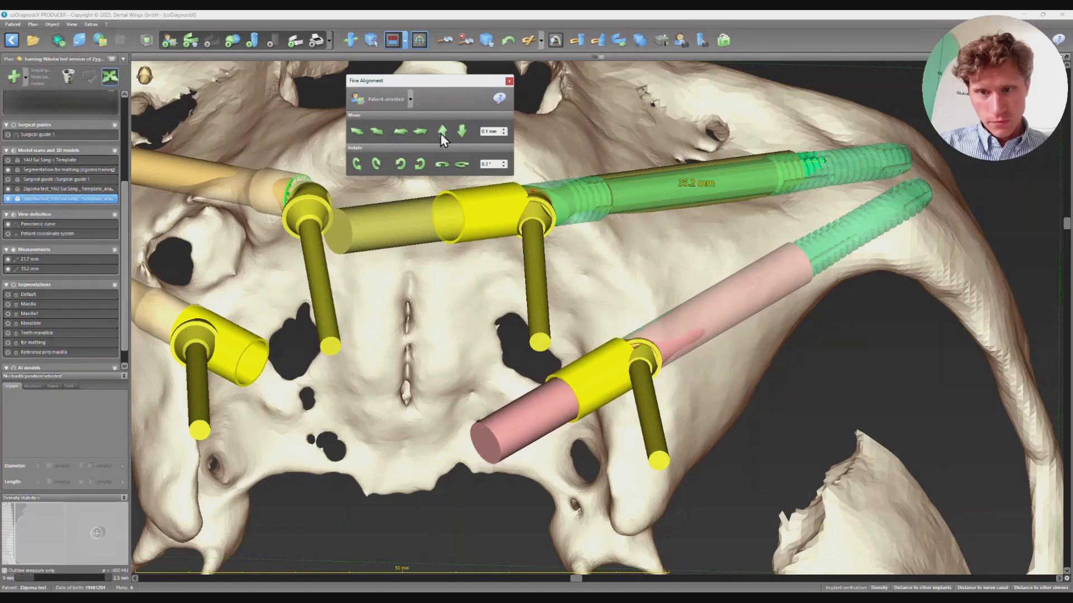
Step: Nudge the position 26 analog horizontally in both axes by 0.1 mm increments and finish the fine alignment
{"action": "left_click", "coordinate": [404, 132]}
{"action": "left_click", "coordinate": [405, 132]}
{"action": "left_click", "coordinate": [407, 133]}
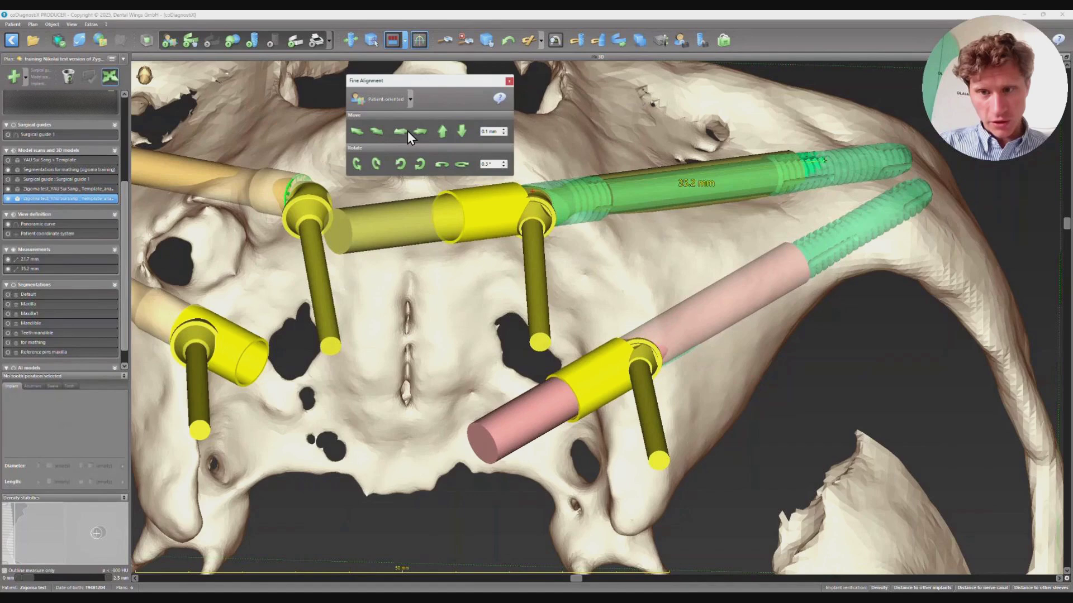
{"action": "left_click", "coordinate": [407, 132]}
{"action": "left_click", "coordinate": [409, 131]}
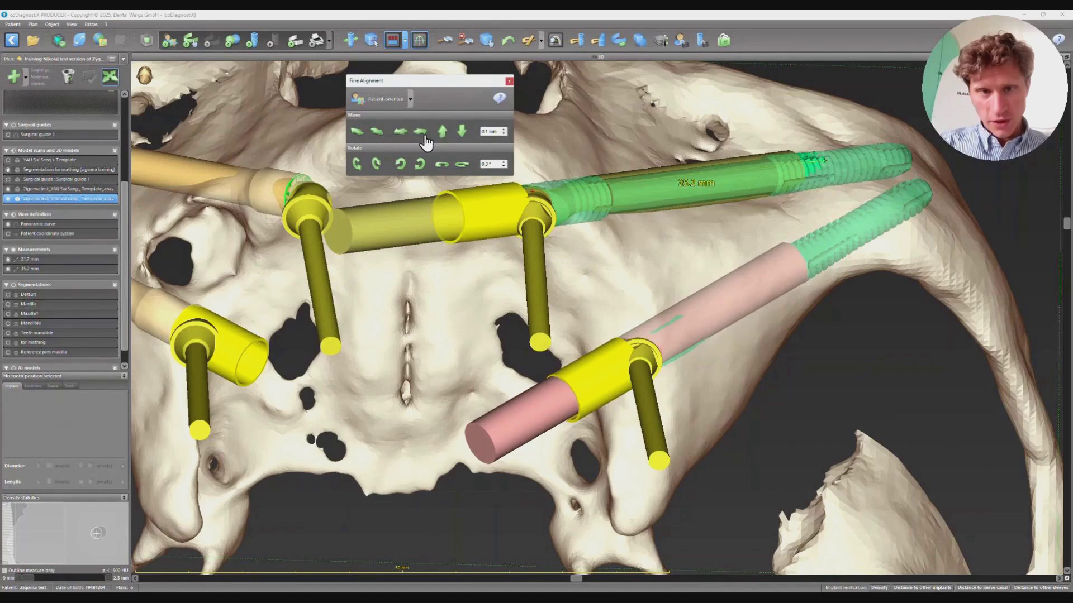
{"action": "left_click", "coordinate": [420, 133]}
{"action": "left_click", "coordinate": [358, 130]}
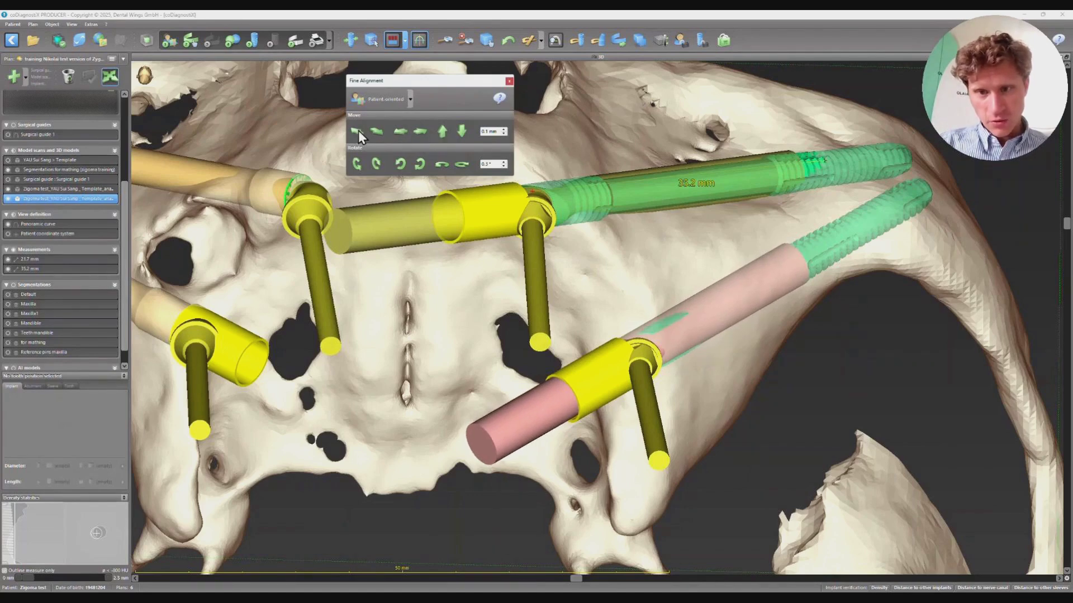
{"action": "left_click", "coordinate": [358, 131]}
{"action": "left_click", "coordinate": [358, 131]}
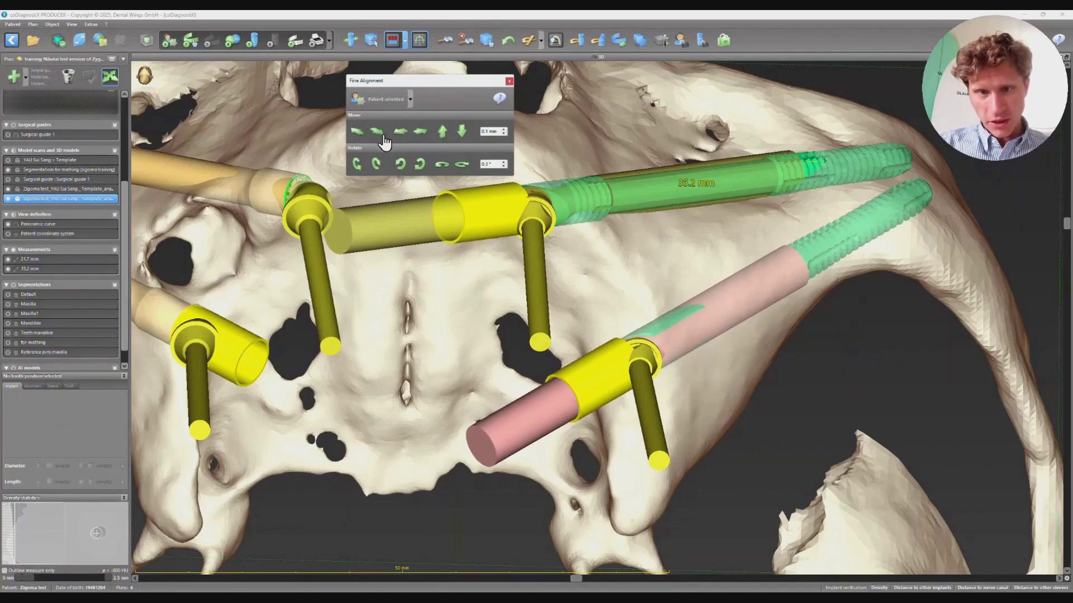
{"action": "left_click", "coordinate": [509, 82]}
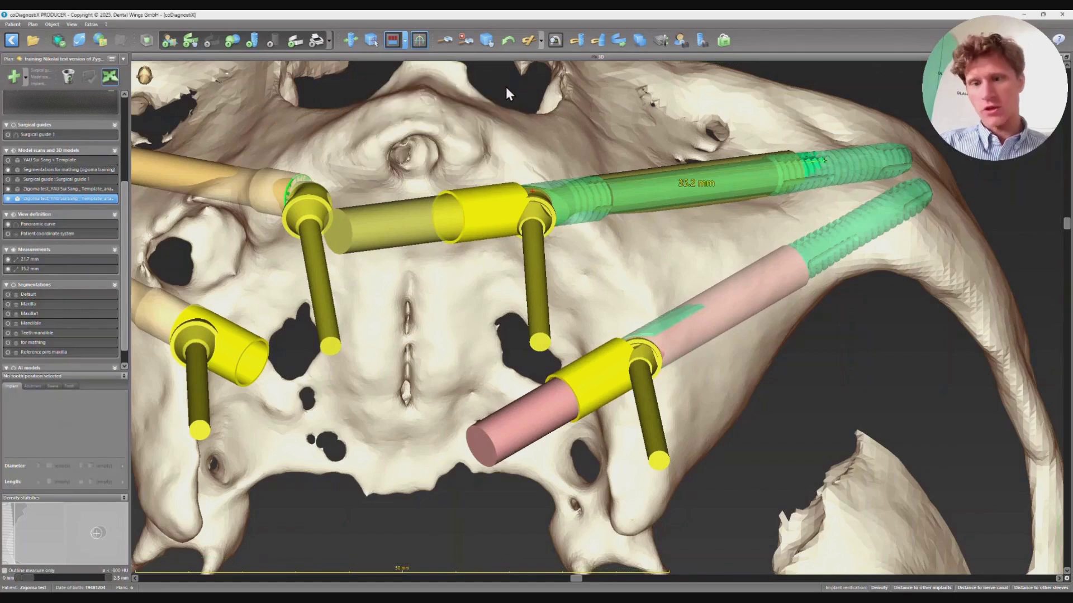
Step: Start designing a new surgical guide with the "for mathing (zigoma training)" segmentation as base model
{"action": "right_click", "coordinate": [101, 200]}
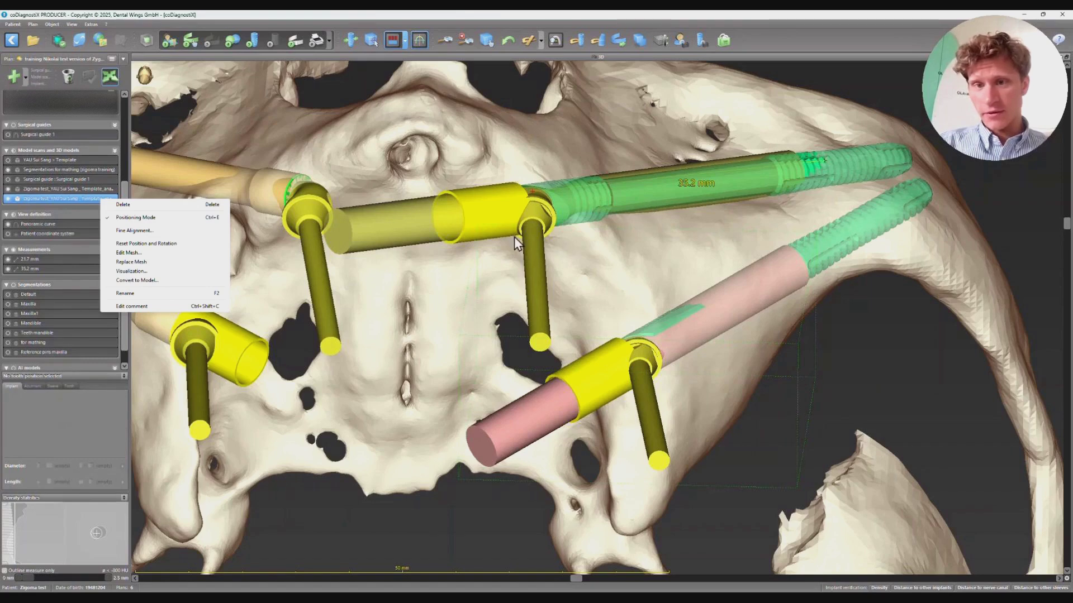
{"action": "left_click", "coordinate": [144, 252]}
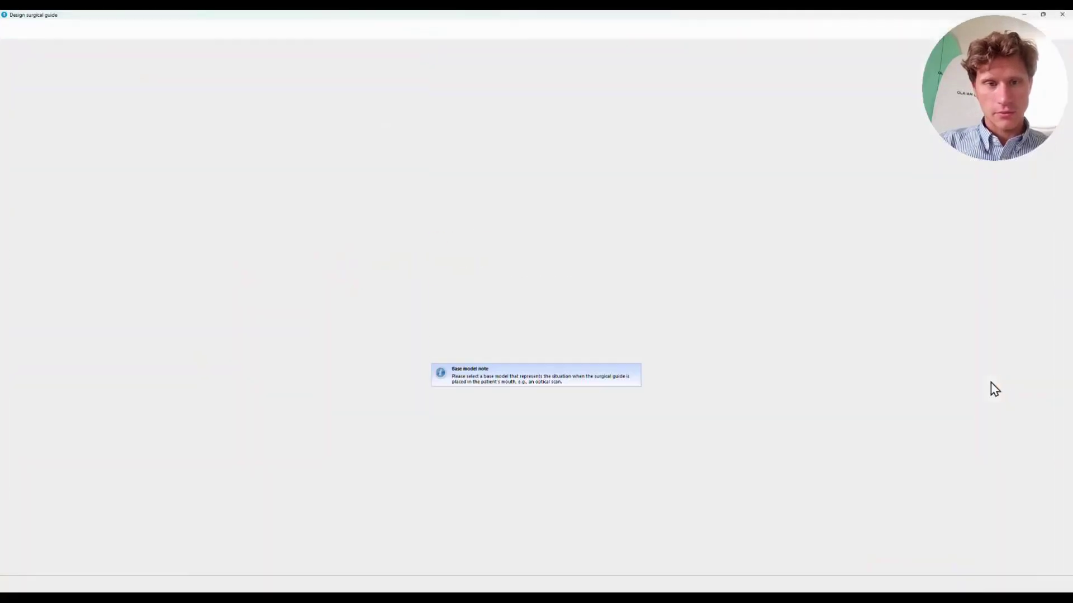
{"action": "left_click", "coordinate": [599, 253]}
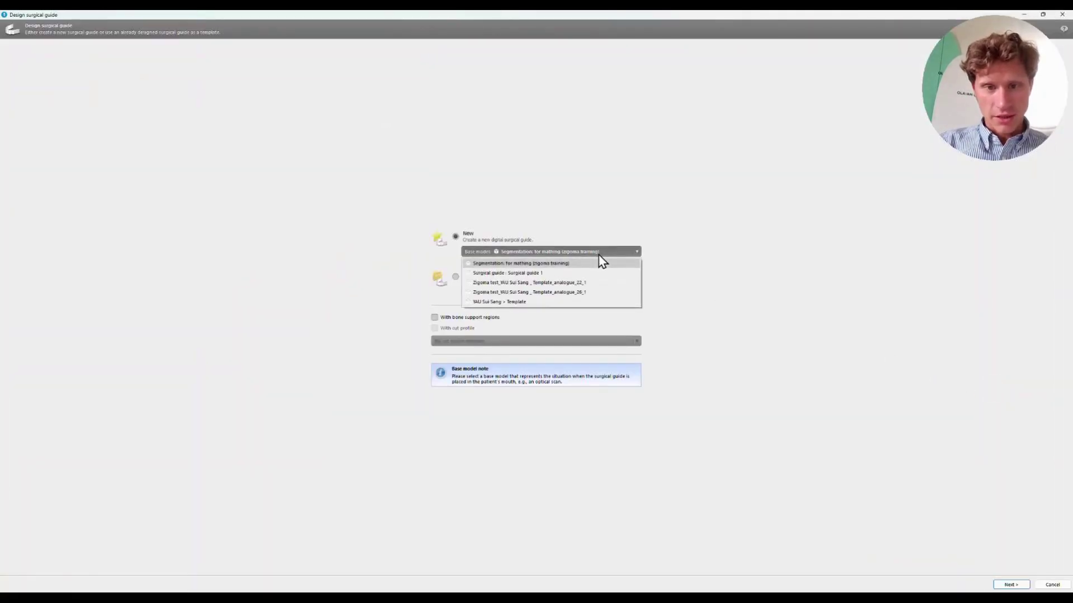
{"action": "left_click", "coordinate": [598, 257]}
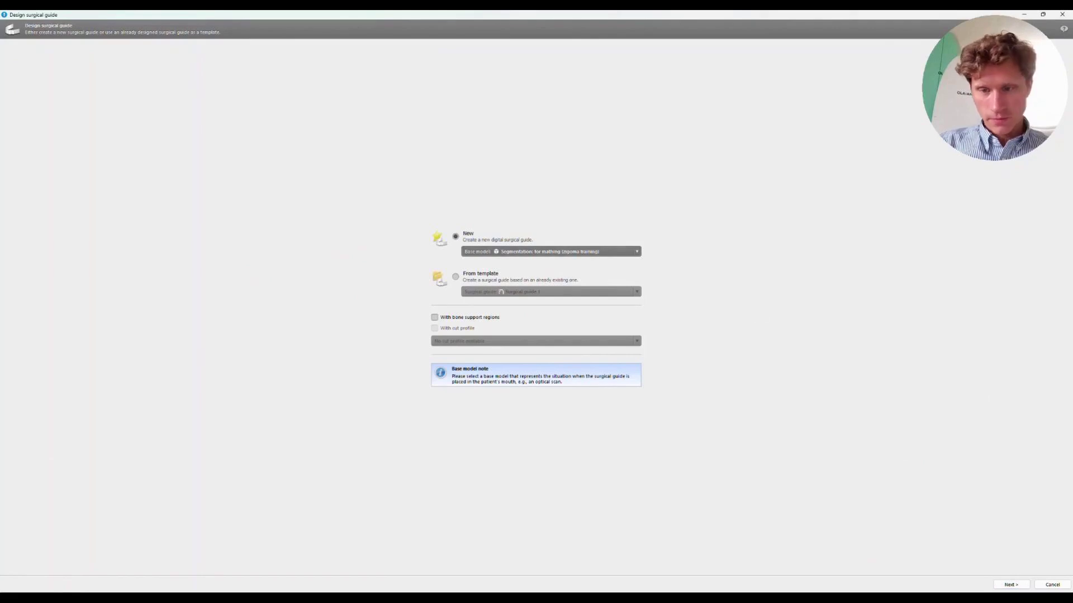
{"action": "left_click", "coordinate": [1011, 584]}
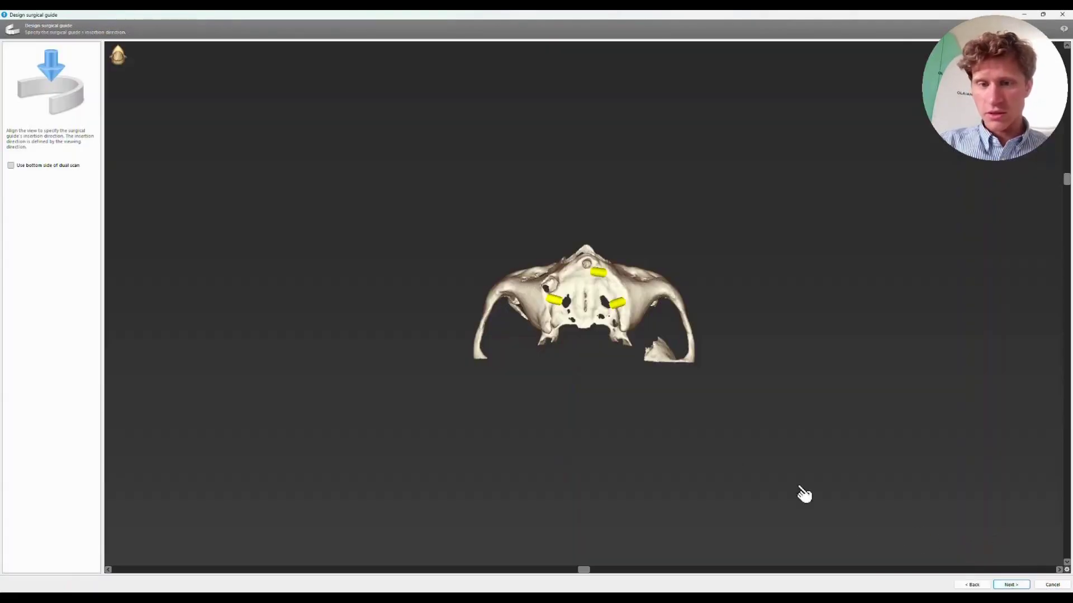
Step: Set the guide's insertion direction by tilting the skull model obliquely, and continue to the contact surfaces
{"action": "left_click_drag", "start_coordinate": [599, 264], "coordinate": [539, 322]}
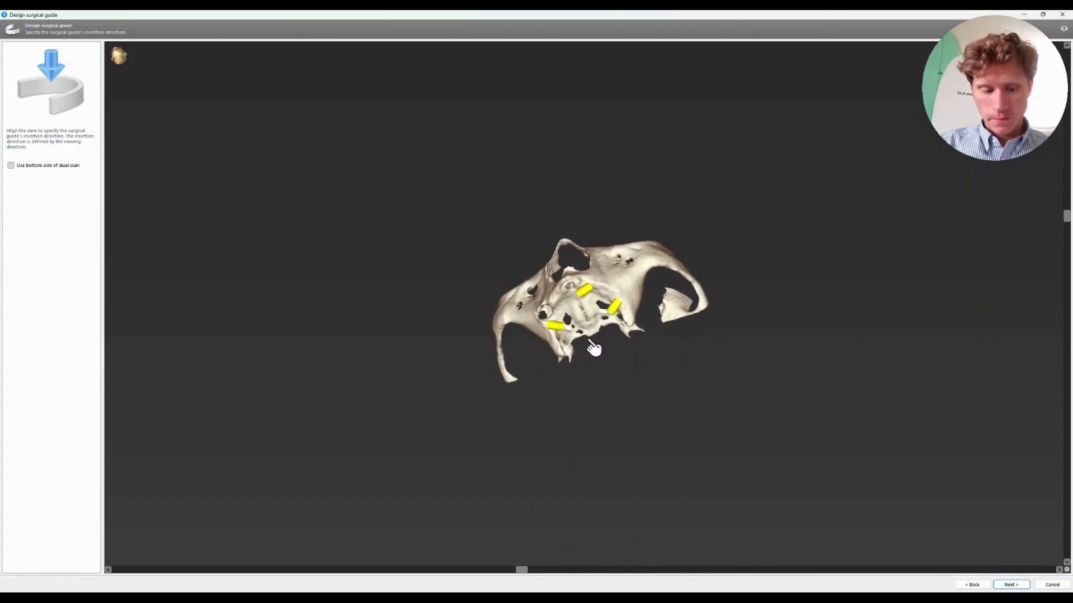
{"action": "scroll", "coordinate": [593, 347], "scroll_direction": "up", "scroll_amount": 5}
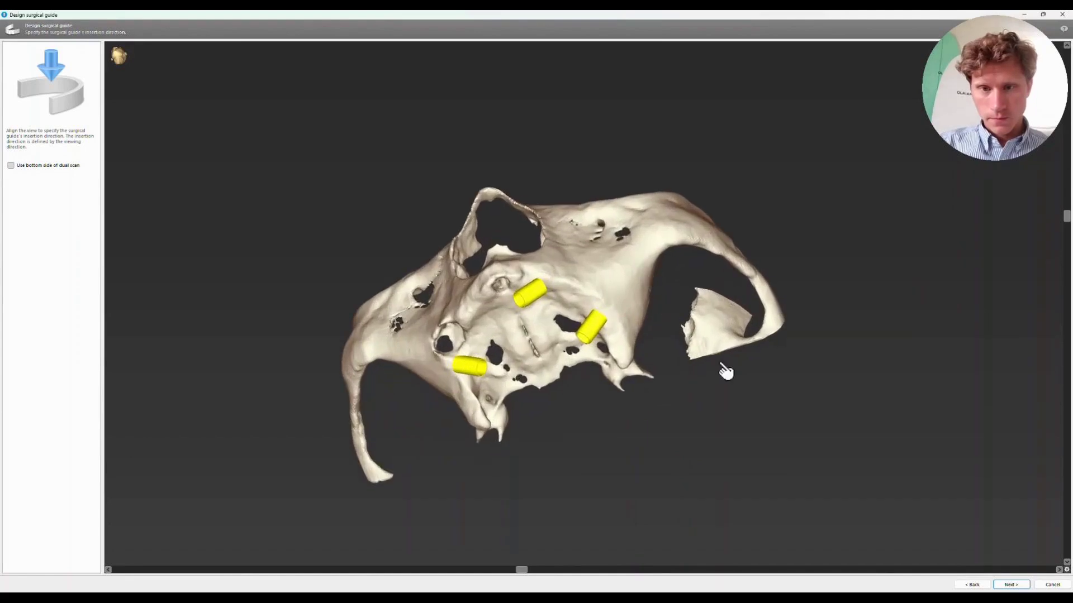
{"action": "left_click", "coordinate": [1012, 584]}
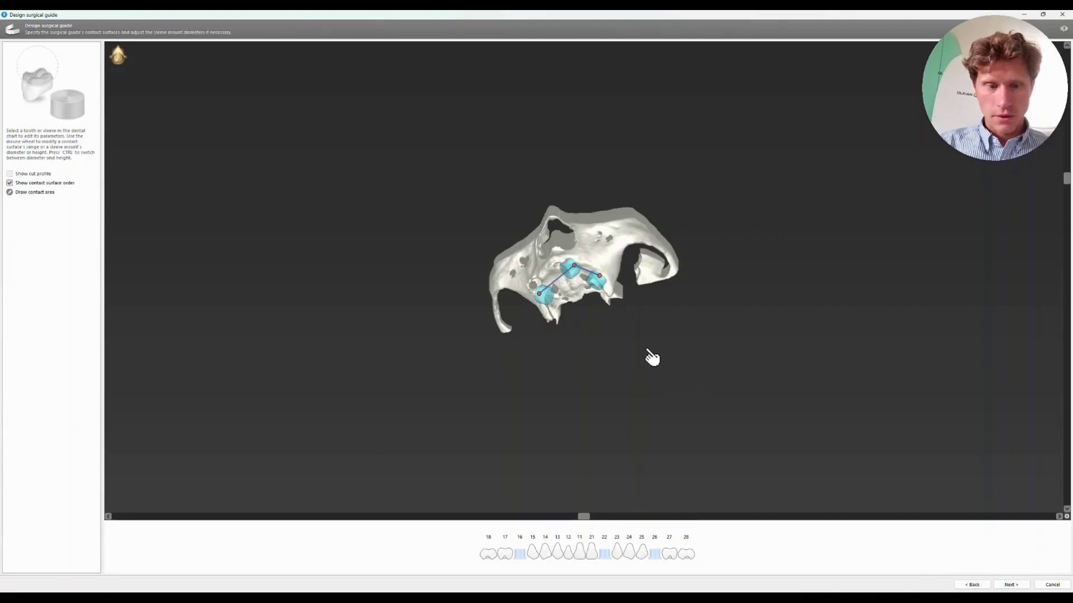
Step: Exclude the position 16 sleeve from the surgical guide, keeping the sleeves at positions 22 and 26
{"action": "left_click", "coordinate": [519, 556]}
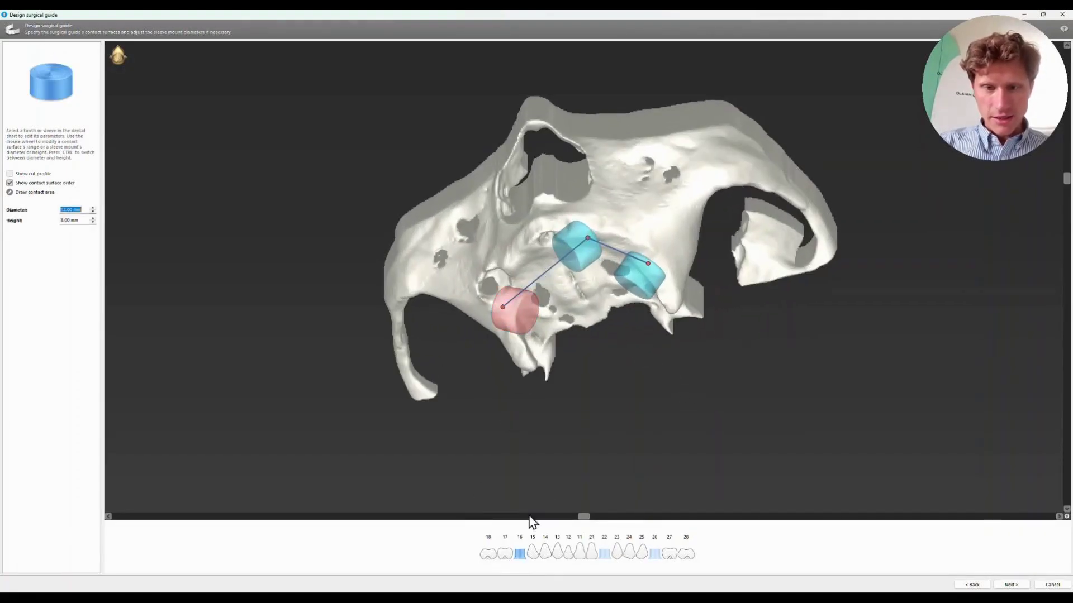
{"action": "left_click", "coordinate": [517, 556]}
{"action": "right_click_drag", "start_coordinate": [675, 403], "coordinate": [704, 355]}
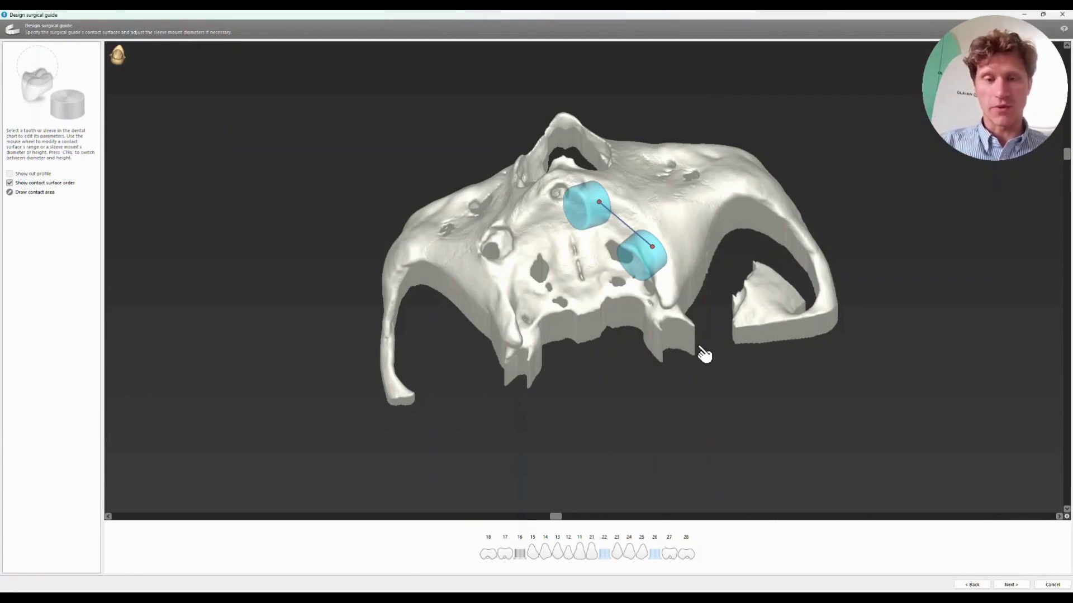
Step: Reduce the sleeve mount diameters at positions 22 and 26, setting position 22 to 8 mm
{"action": "left_click", "coordinate": [593, 212]}
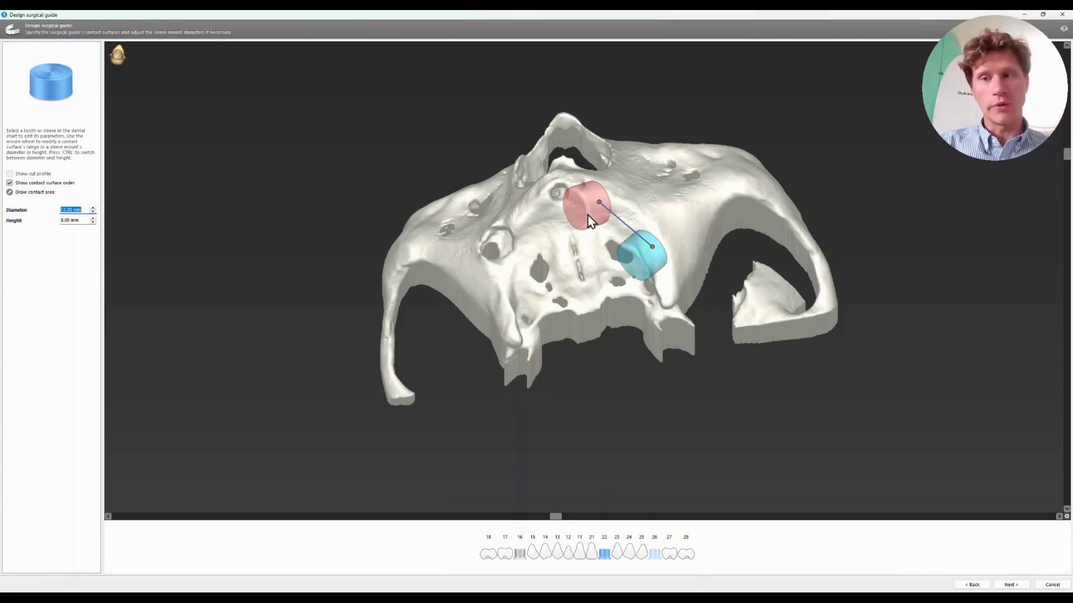
{"action": "scroll", "coordinate": [592, 220], "scroll_direction": "down", "scroll_amount": 4}
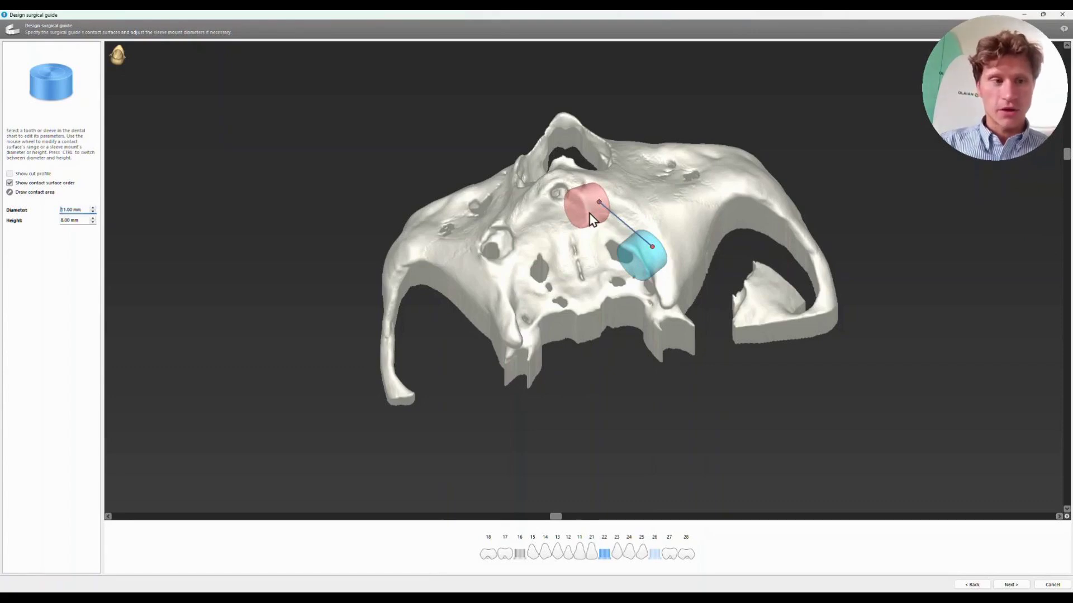
{"action": "scroll", "coordinate": [592, 219], "scroll_direction": "down", "scroll_amount": 3}
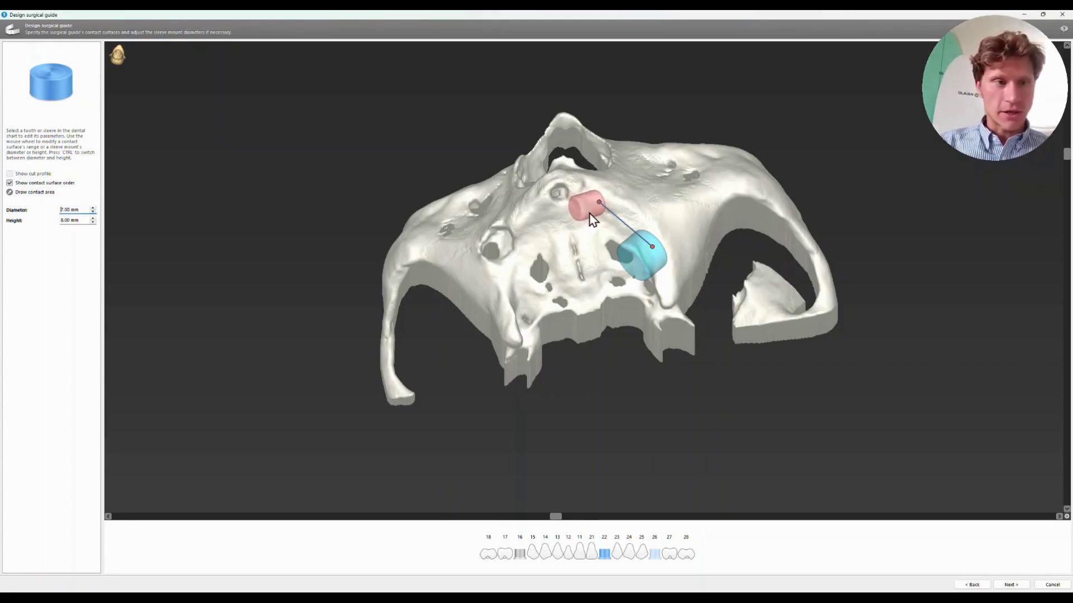
{"action": "left_click", "coordinate": [635, 250]}
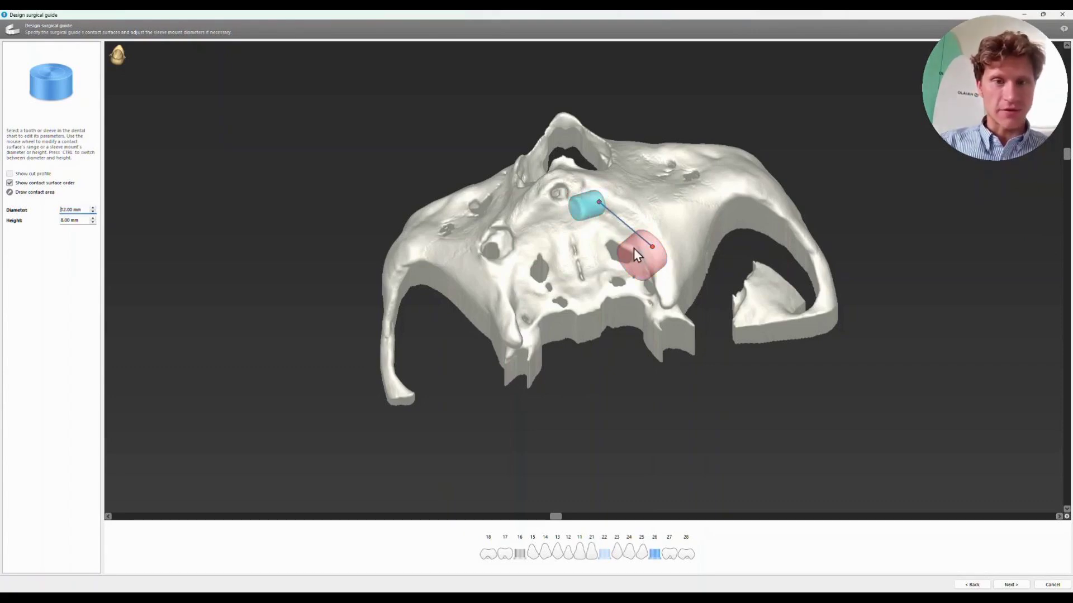
{"action": "left_click", "coordinate": [585, 198]}
{"action": "left_click", "coordinate": [651, 271]}
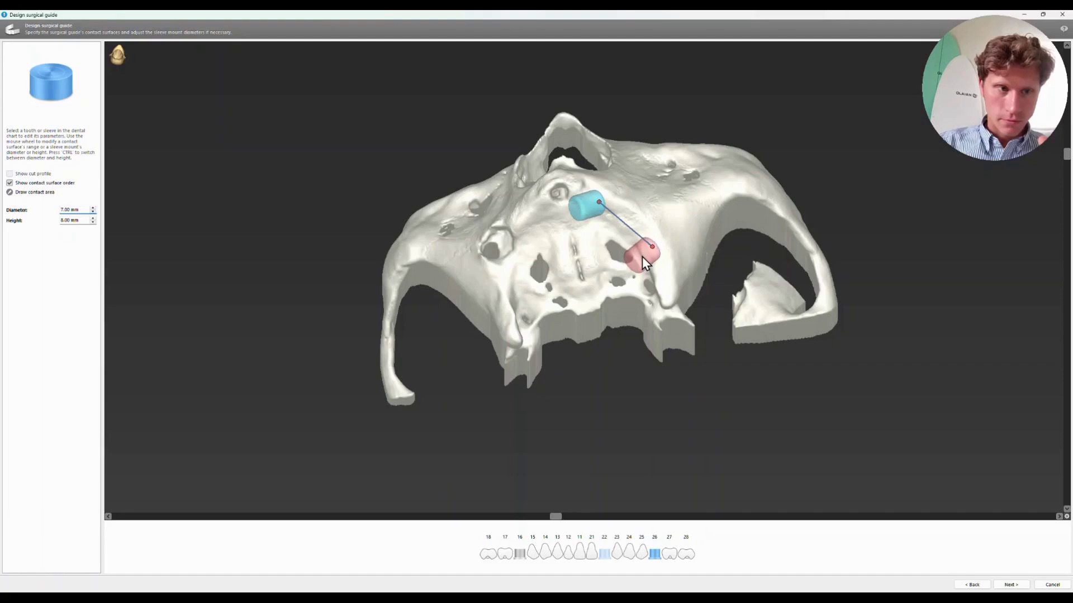
{"action": "left_click", "coordinate": [594, 210]}
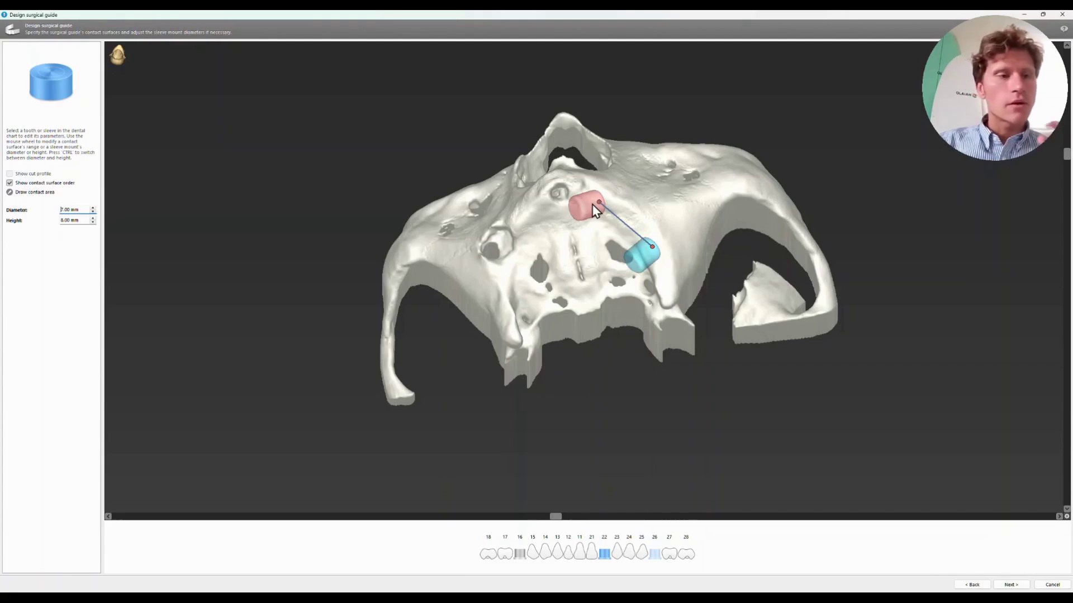
{"action": "scroll", "coordinate": [594, 211], "scroll_direction": "up", "scroll_amount": 1}
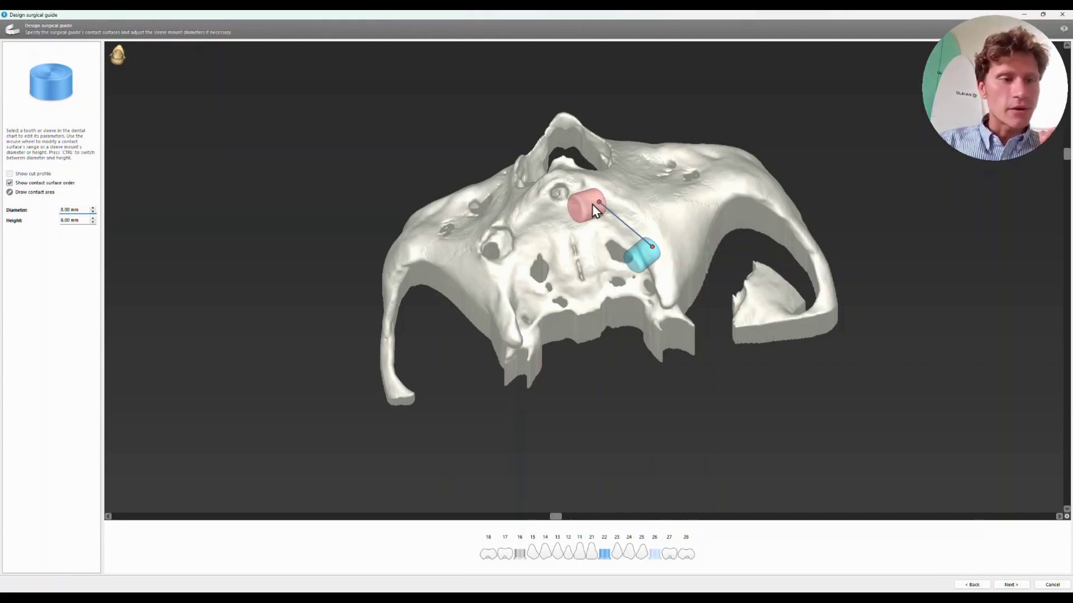
{"action": "left_click", "coordinate": [642, 260]}
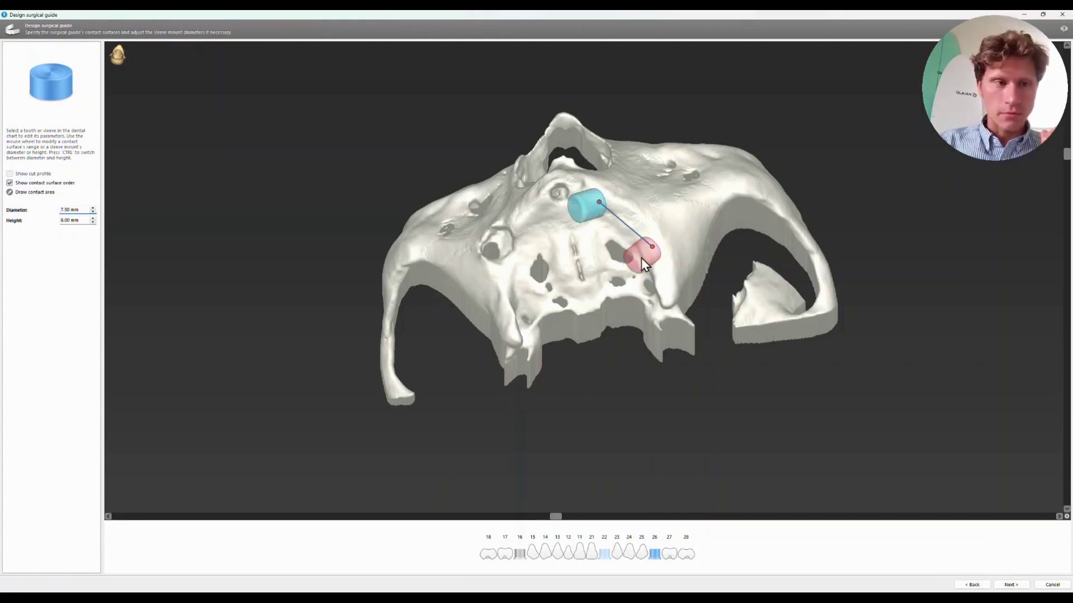
{"action": "left_click", "coordinate": [596, 208]}
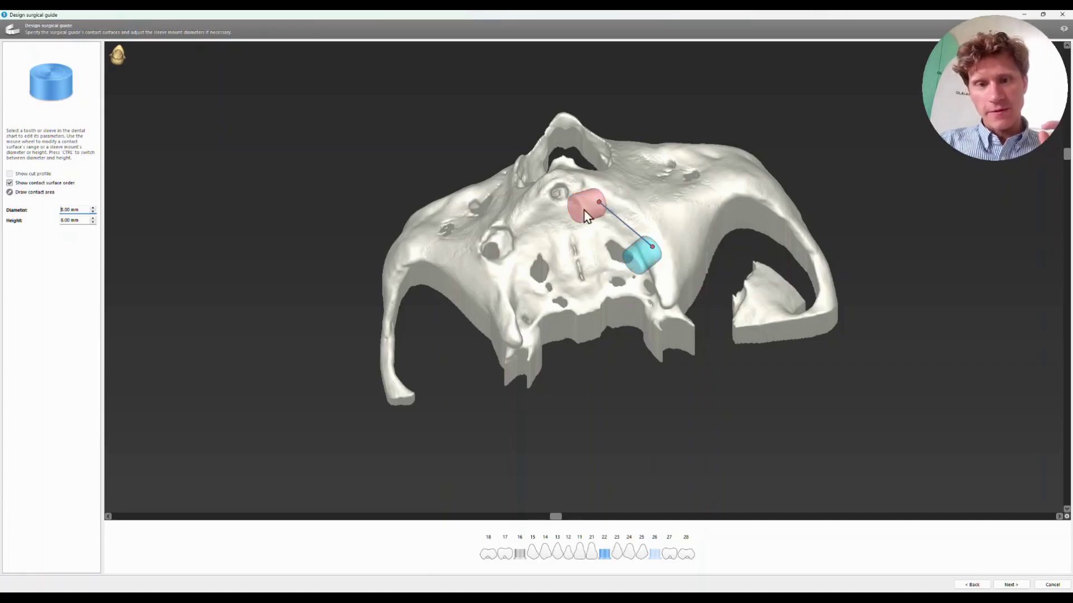
Step: Increase the height of the sleeve mount at position 22 to 19 mm
{"action": "left_click", "coordinate": [93, 220]}
{"action": "left_click", "coordinate": [93, 220]}
{"action": "left_click", "coordinate": [92, 220]}
{"action": "left_click", "coordinate": [92, 220]}
{"action": "left_click", "coordinate": [93, 220]}
{"action": "left_click", "coordinate": [93, 220]}
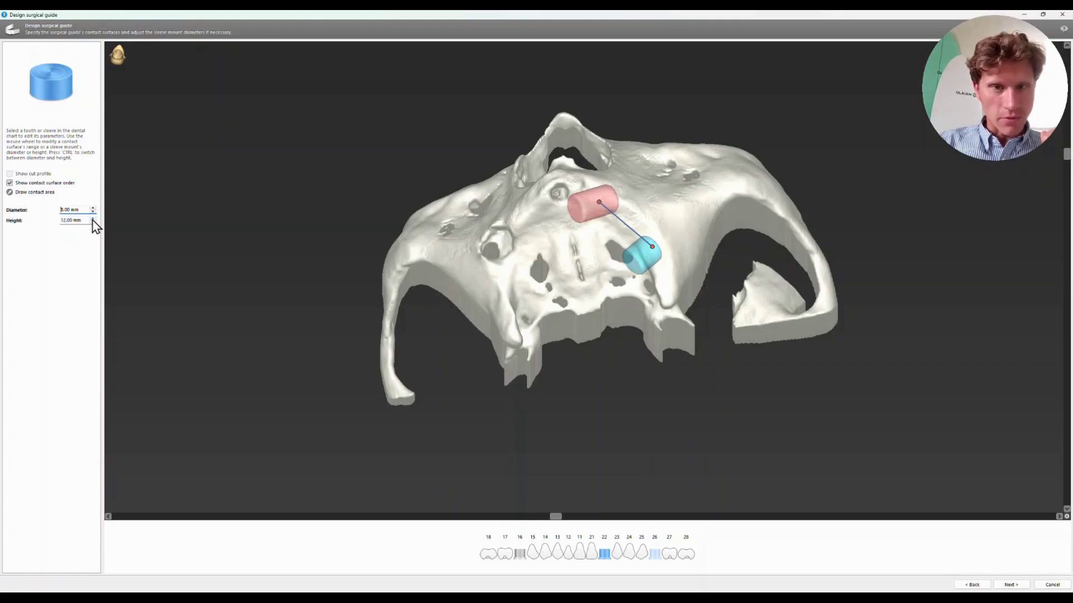
{"action": "left_click", "coordinate": [93, 220]}
{"action": "left_click", "coordinate": [93, 220]}
{"action": "left_click", "coordinate": [93, 219]}
{"action": "left_click", "coordinate": [93, 219]}
{"action": "left_click", "coordinate": [93, 218]}
{"action": "left_click", "coordinate": [92, 219]}
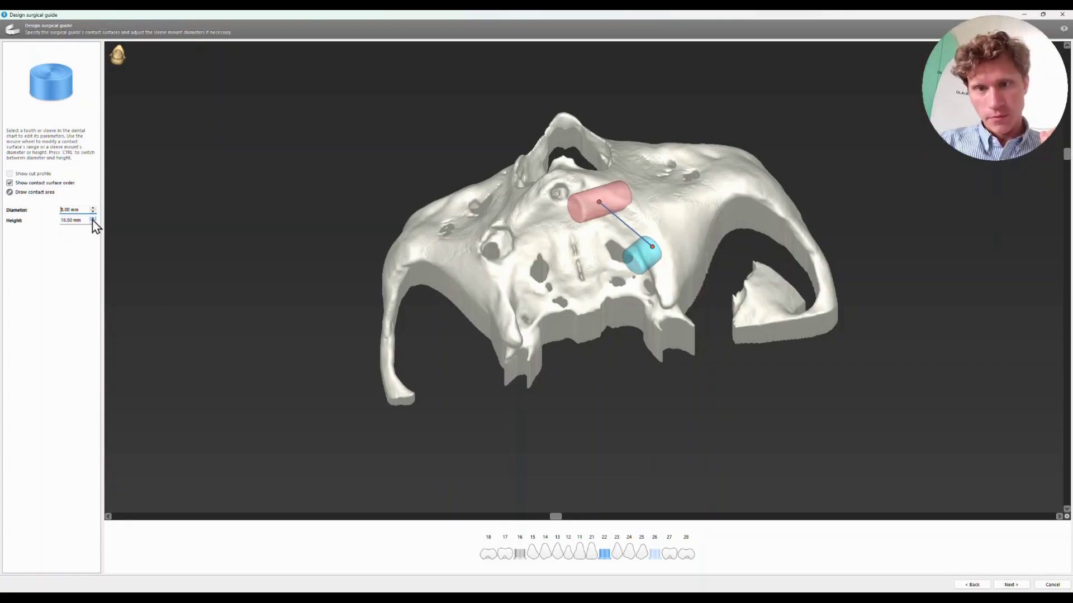
{"action": "left_click", "coordinate": [93, 218]}
{"action": "left_click", "coordinate": [92, 219]}
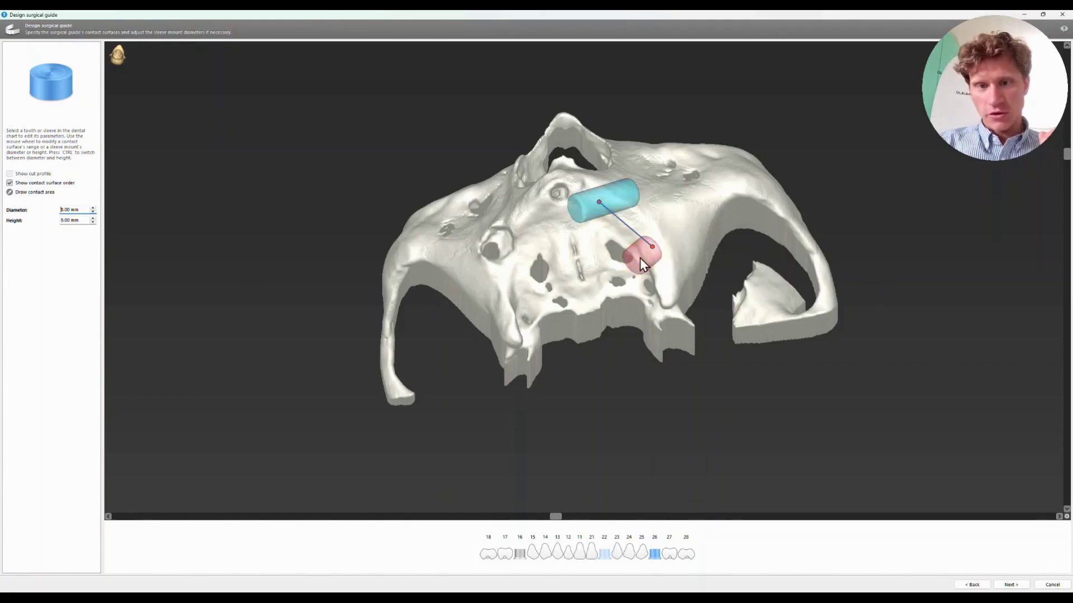
Step: Increase the height of the sleeve mount at position 26 to 20 mm
{"action": "left_click", "coordinate": [92, 219]}
{"action": "left_click", "coordinate": [92, 219]}
{"action": "left_click", "coordinate": [91, 220]}
{"action": "left_click", "coordinate": [92, 219]}
{"action": "left_click", "coordinate": [92, 219]}
{"action": "left_click", "coordinate": [91, 219]}
{"action": "left_click", "coordinate": [92, 219]}
{"action": "left_click", "coordinate": [92, 220]}
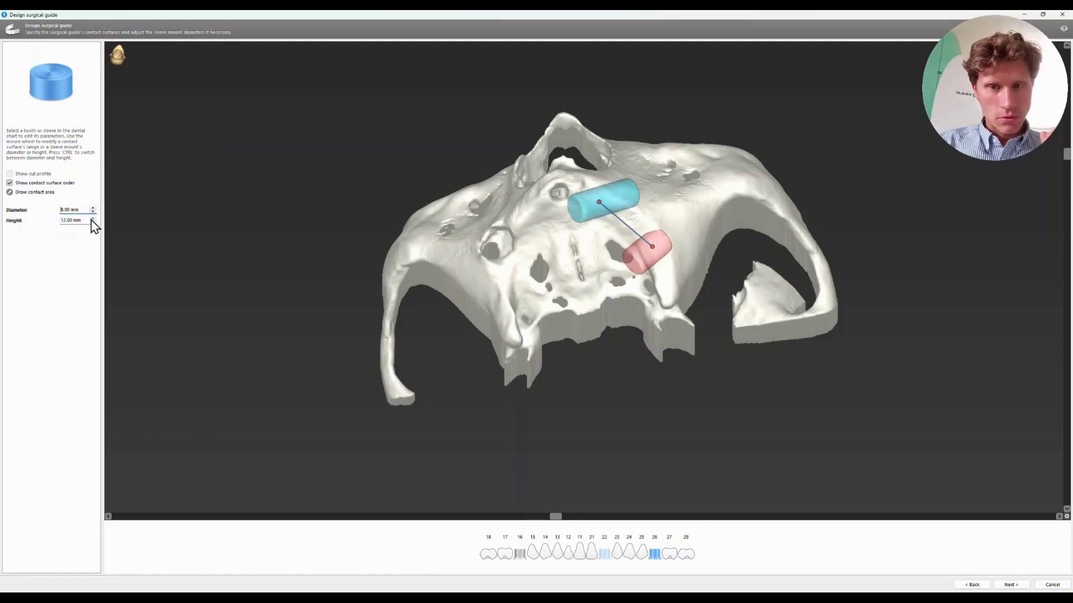
{"action": "left_click", "coordinate": [92, 220]}
{"action": "left_click", "coordinate": [92, 220]}
{"action": "left_click", "coordinate": [92, 219]}
{"action": "left_click", "coordinate": [92, 220]}
{"action": "left_click", "coordinate": [91, 220]}
{"action": "left_click", "coordinate": [91, 219]}
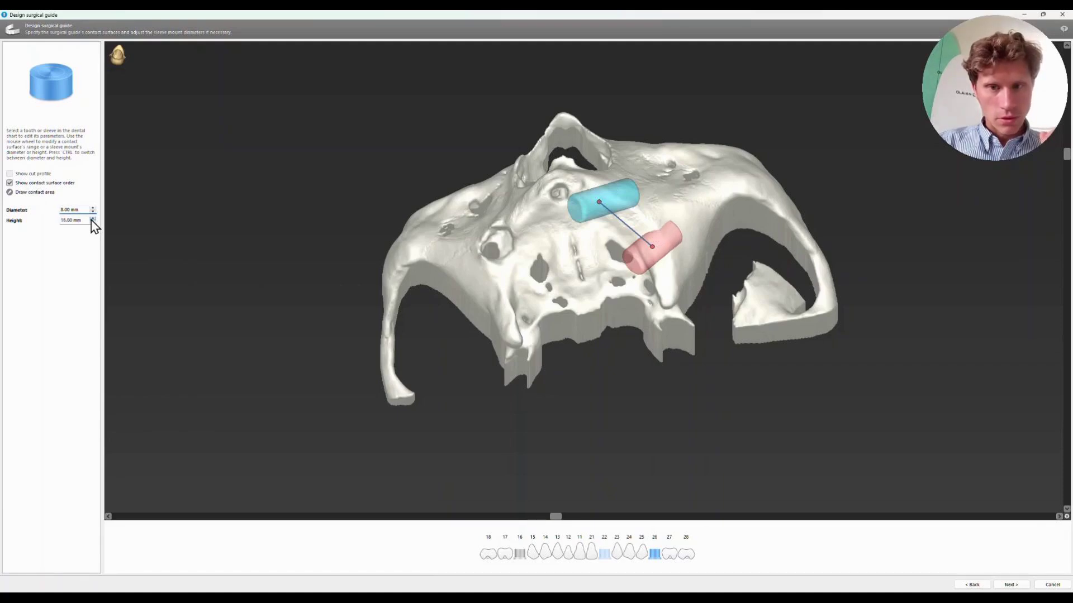
{"action": "left_click", "coordinate": [92, 220]}
{"action": "left_click", "coordinate": [92, 219]}
{"action": "left_click", "coordinate": [92, 220]}
{"action": "left_click", "coordinate": [92, 219]}
{"action": "left_click", "coordinate": [92, 220]}
{"action": "left_click", "coordinate": [91, 220]}
{"action": "left_click", "coordinate": [91, 219]}
{"action": "left_click", "coordinate": [92, 219]}
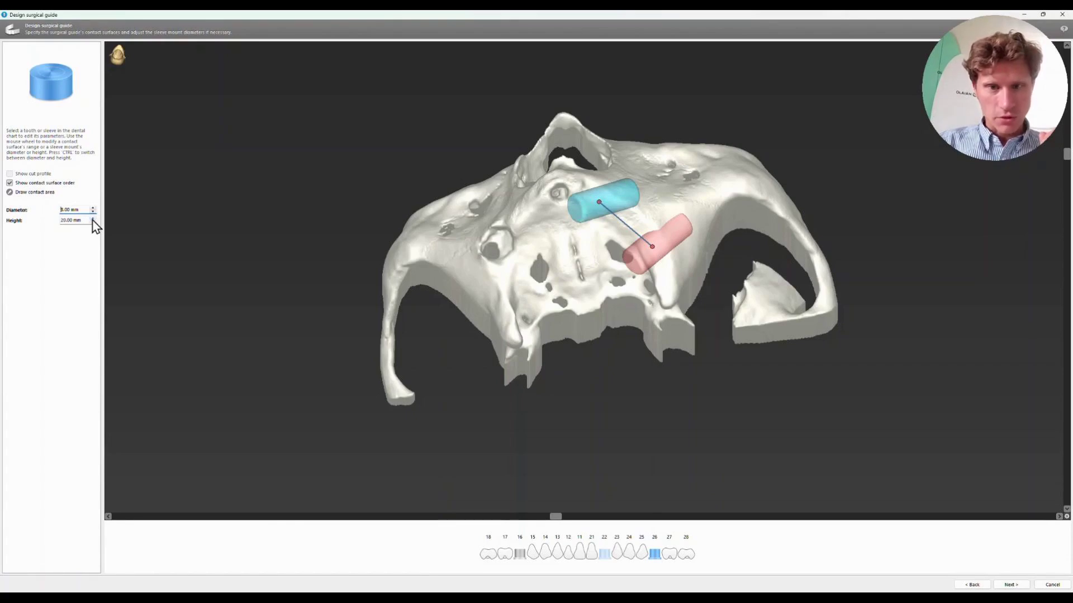
Step: Set the height of the position 22 sleeve mount to 20 mm to match the mount at position 26
{"action": "left_click", "coordinate": [622, 230]}
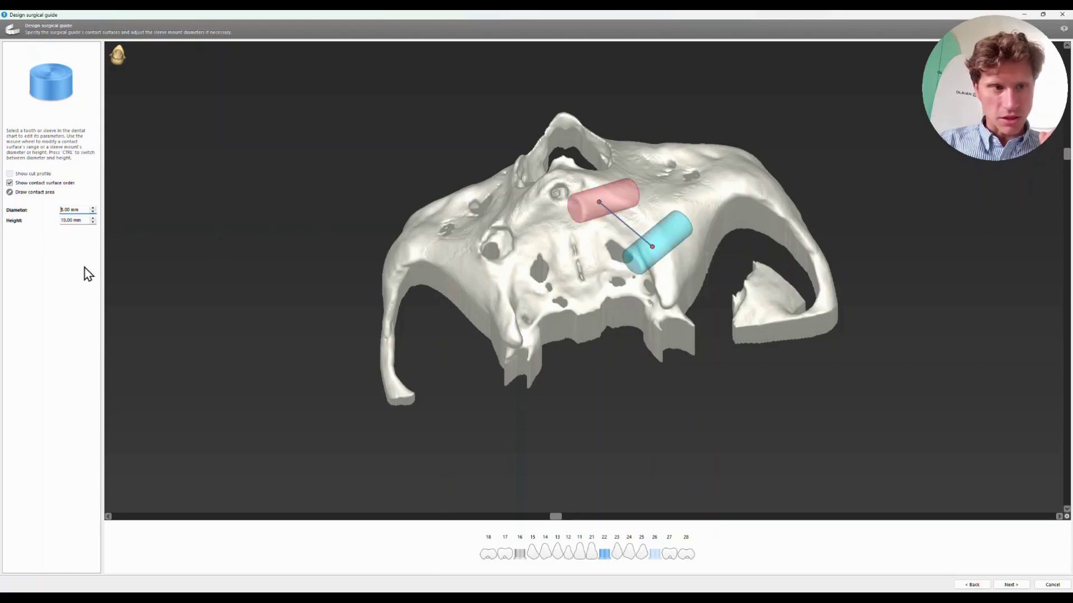
{"action": "left_click", "coordinate": [93, 219]}
{"action": "left_click", "coordinate": [93, 219]}
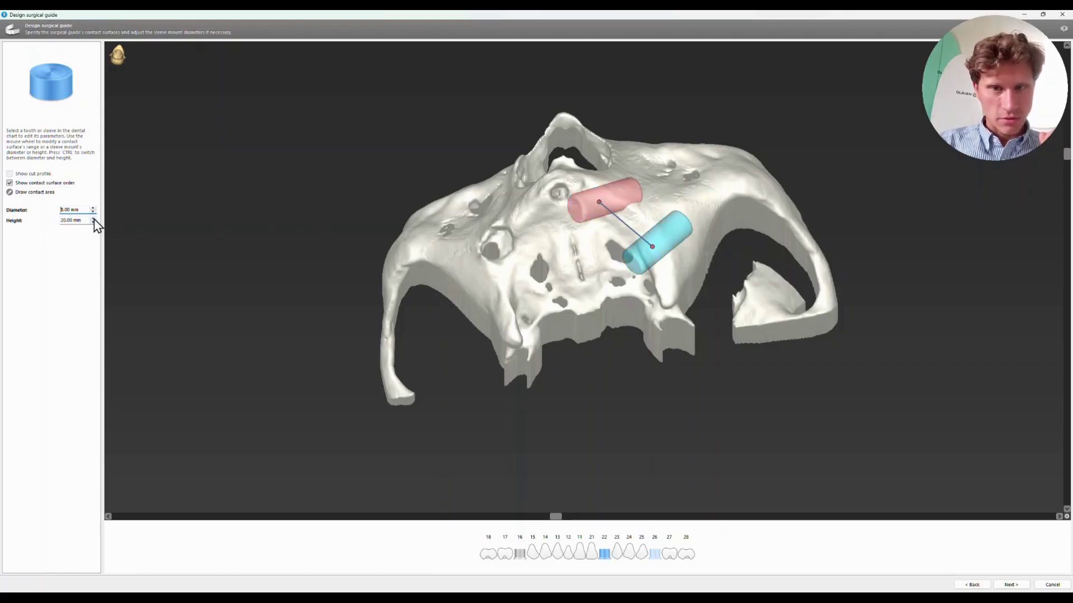
{"action": "left_click", "coordinate": [643, 248]}
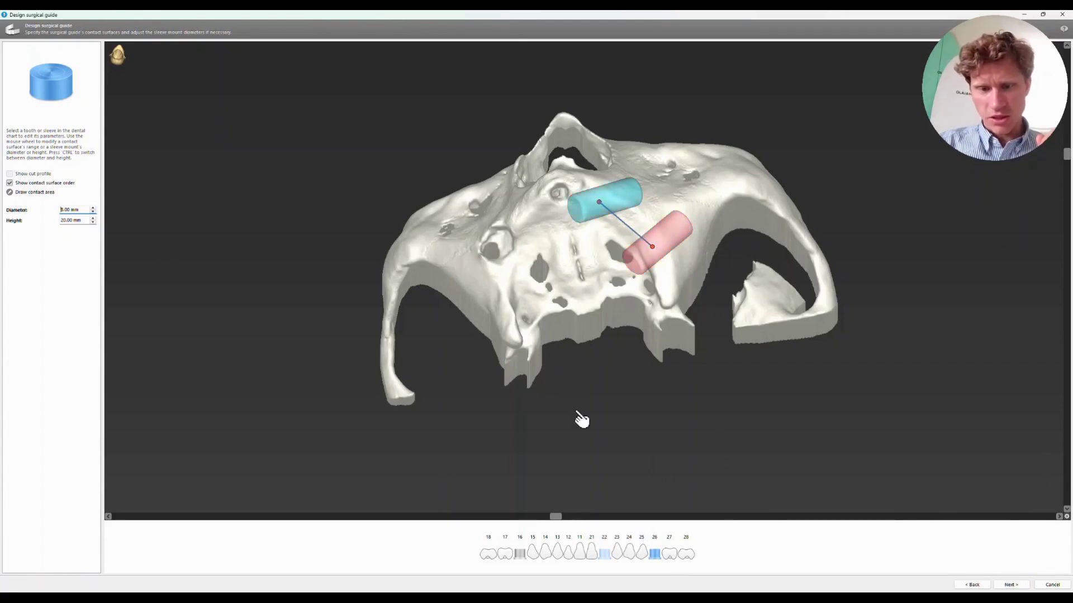
Step: Place a 7.1 mm contact surface at position 24 between the two sleeves, and continue past the thickness settings to the inspection windows
{"action": "left_click", "coordinate": [628, 553]}
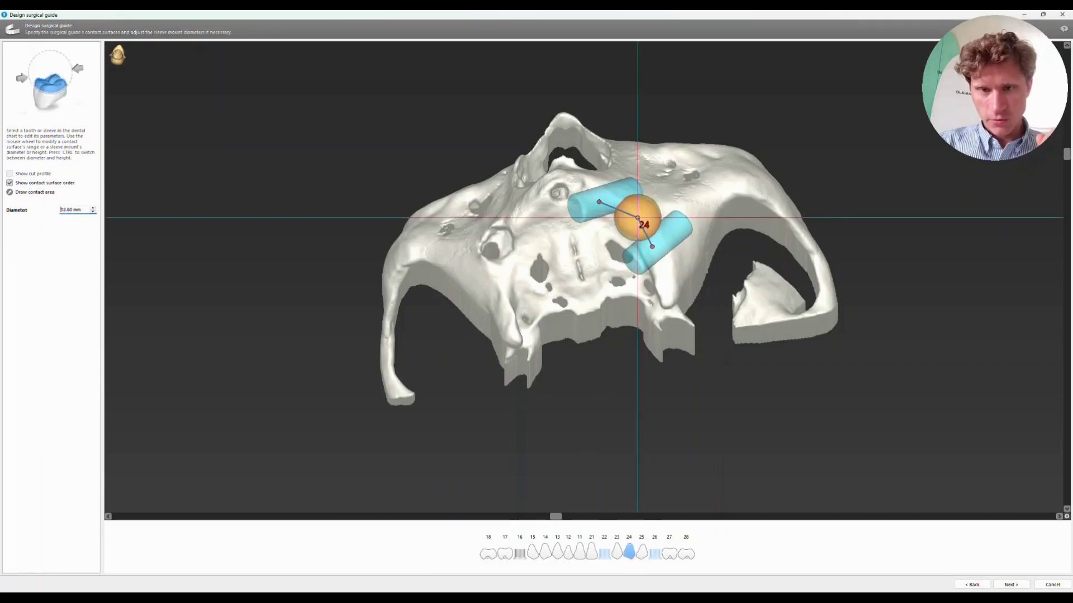
{"action": "scroll", "coordinate": [638, 222], "scroll_direction": "down", "scroll_amount": 5}
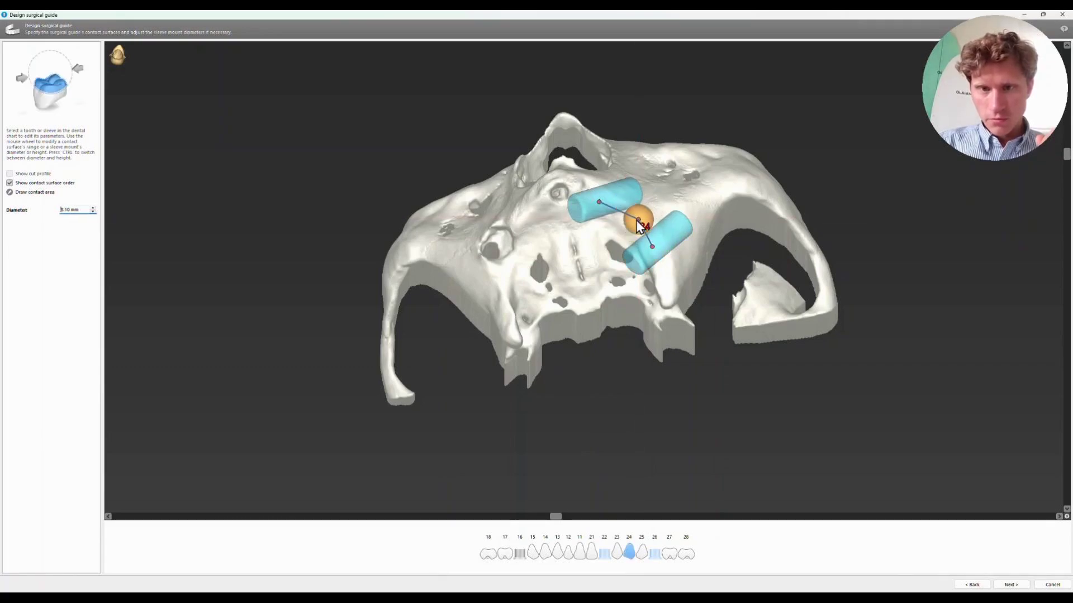
{"action": "scroll", "coordinate": [639, 222], "scroll_direction": "down", "scroll_amount": 2}
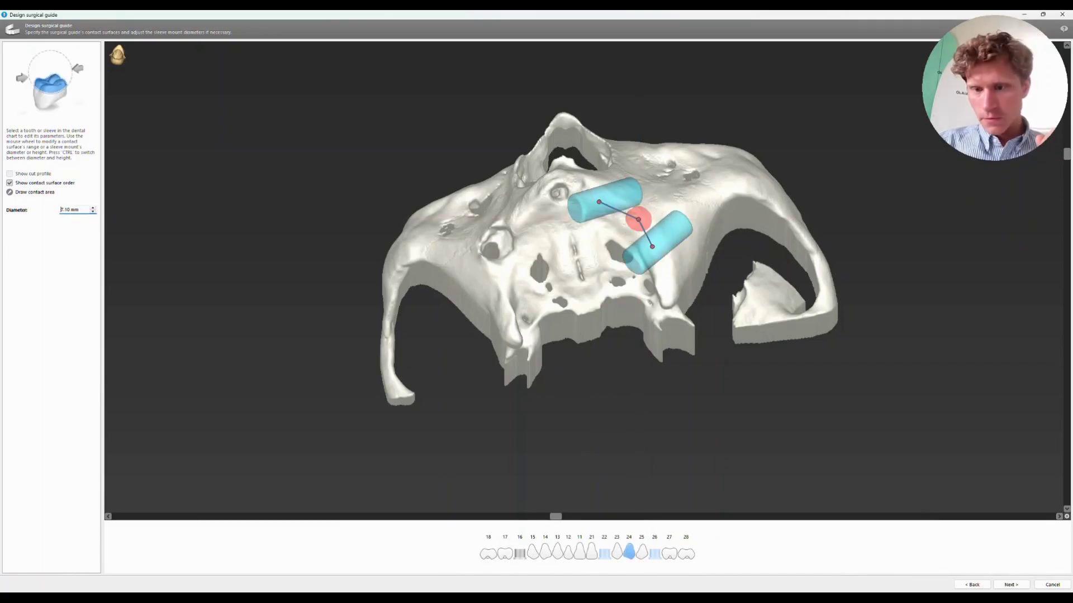
{"action": "left_click", "coordinate": [1008, 585]}
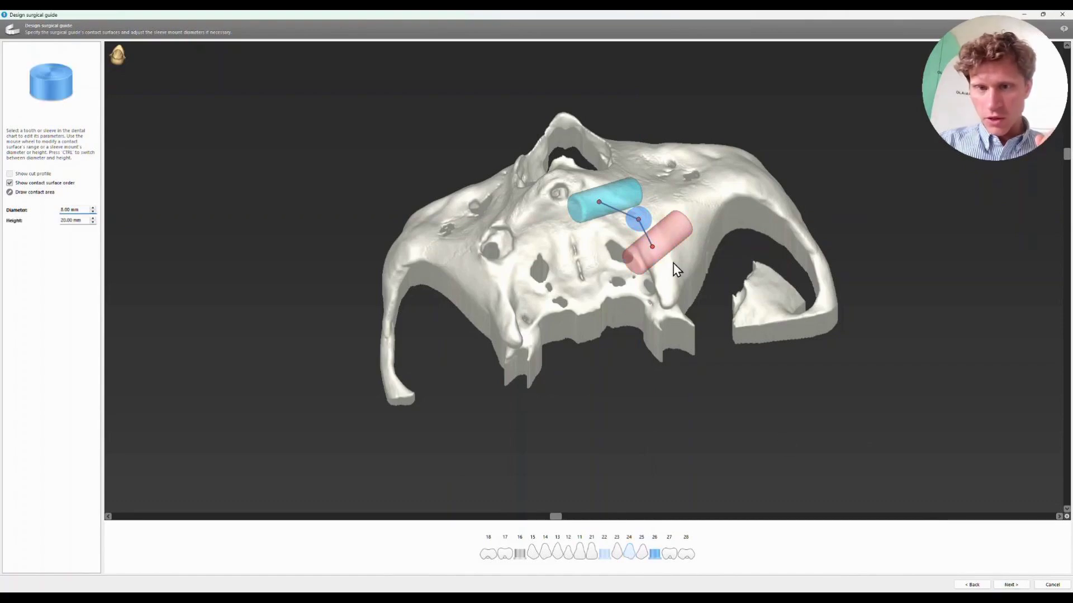
{"action": "left_click", "coordinate": [1011, 585]}
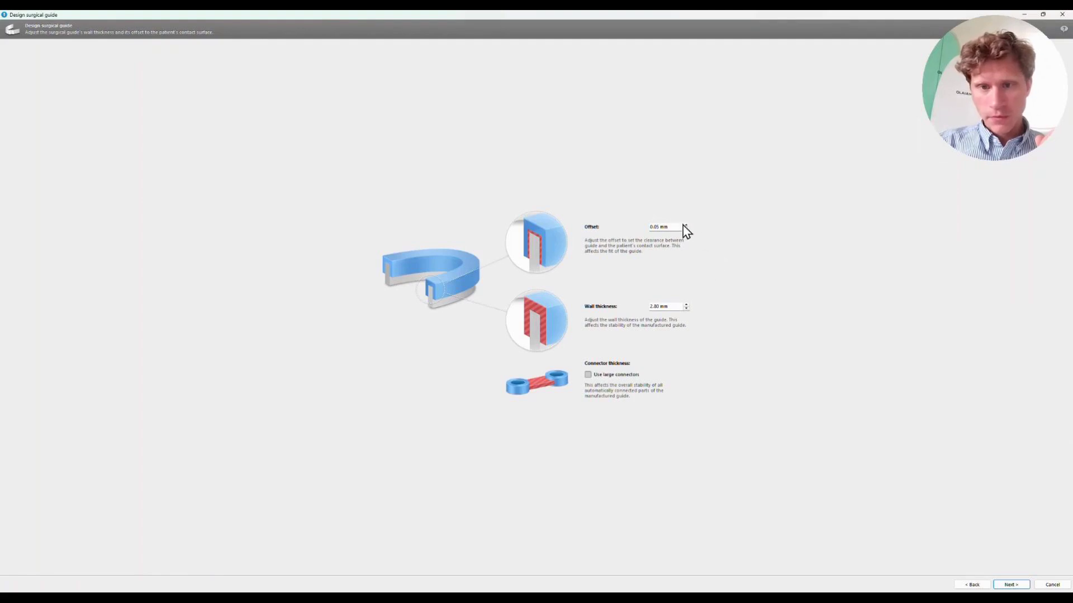
{"action": "left_click", "coordinate": [1012, 585]}
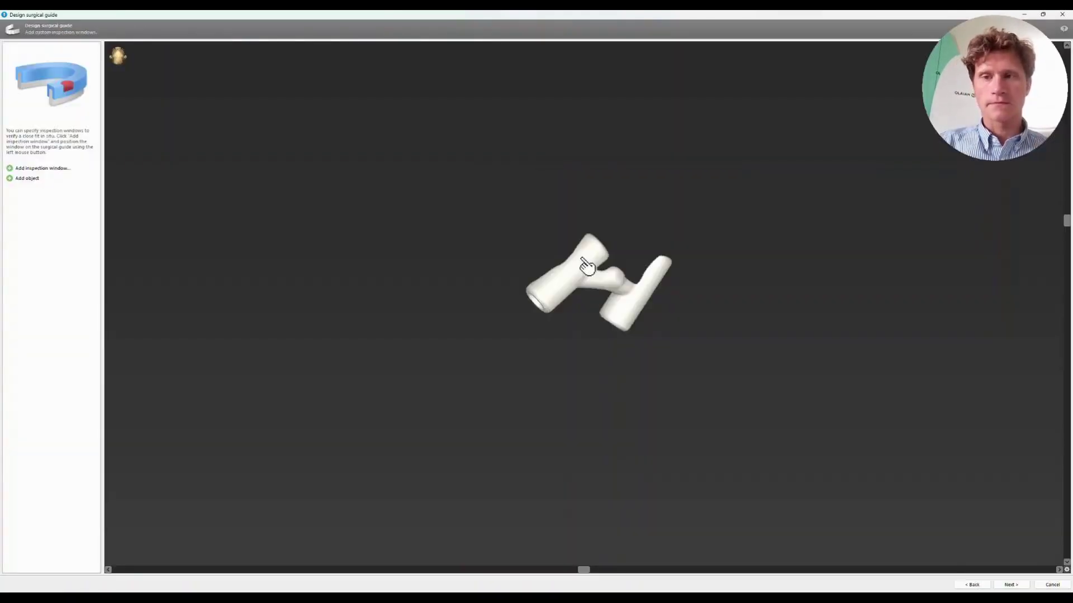
Step: Add the existing surgical guide as an object in the new guide design
{"action": "right_click_drag", "start_coordinate": [738, 361], "coordinate": [485, 278]}
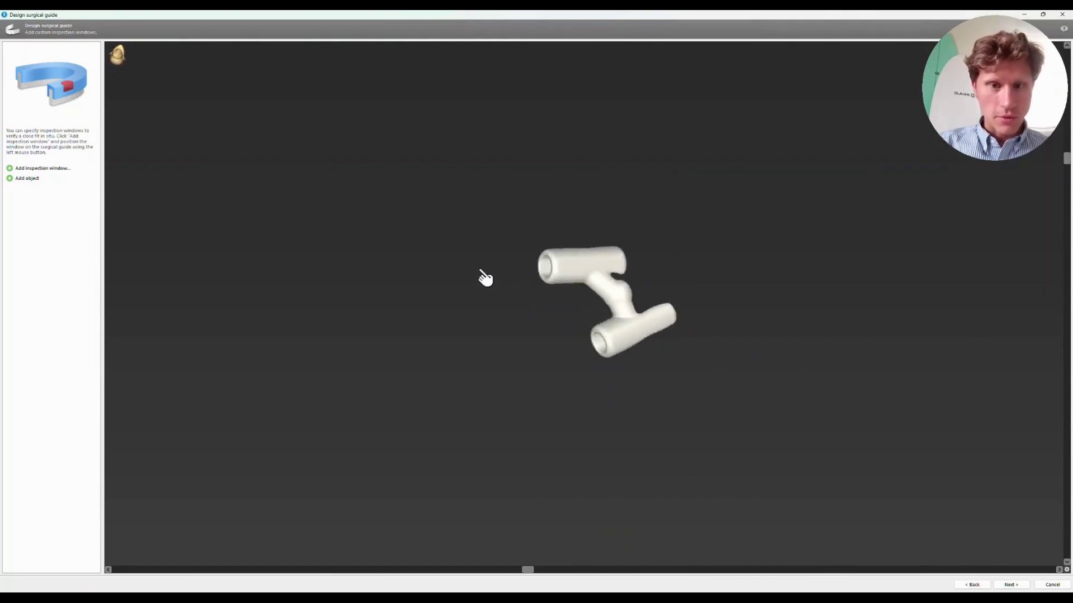
{"action": "left_click", "coordinate": [11, 179]}
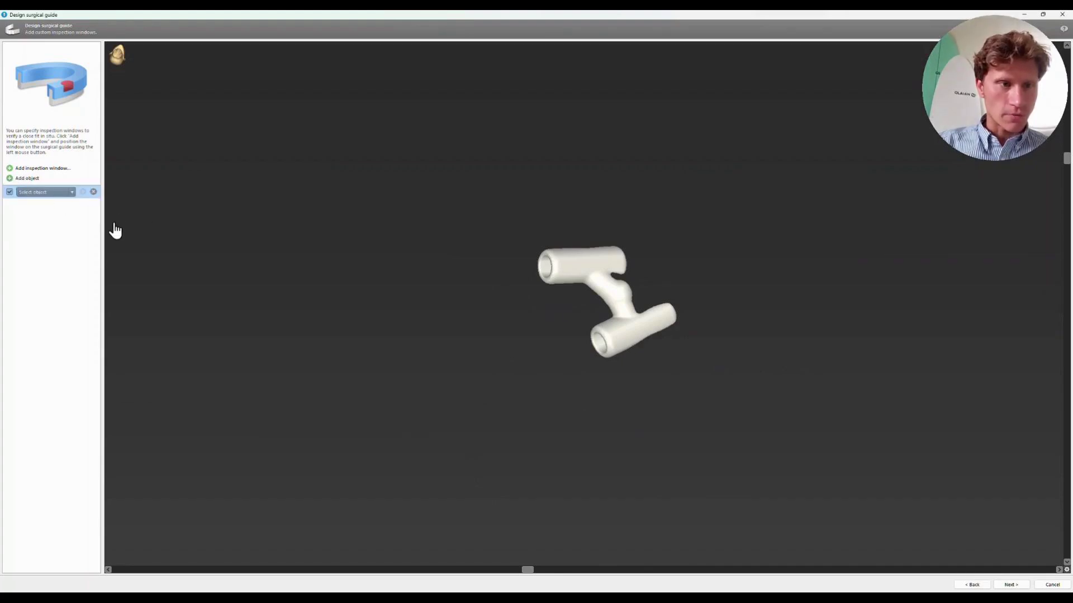
{"action": "left_click", "coordinate": [54, 192]}
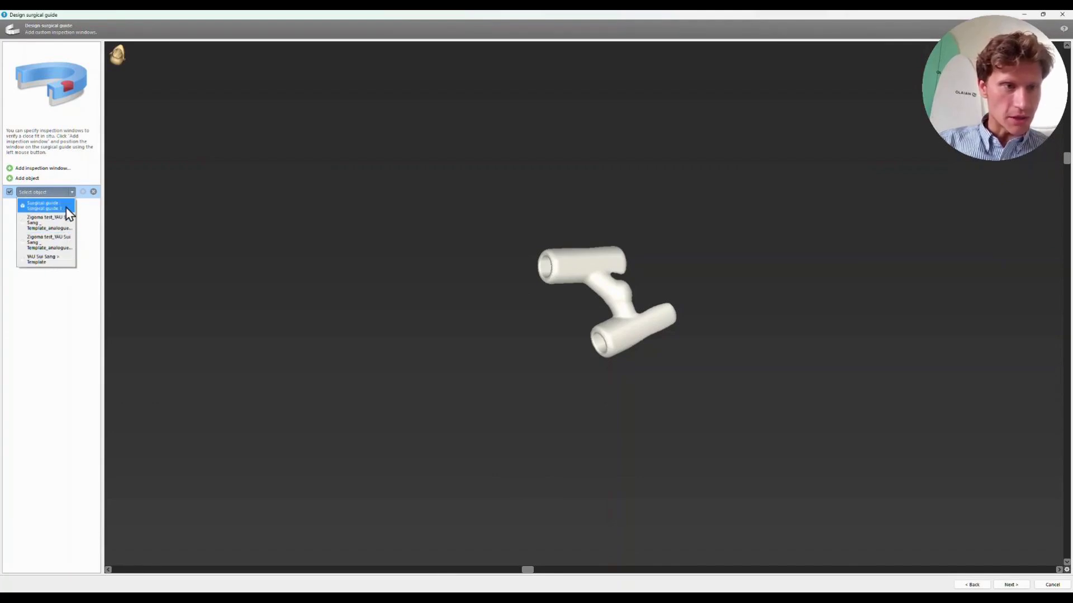
{"action": "left_click", "coordinate": [66, 207]}
{"action": "right_click_drag", "start_coordinate": [748, 490], "coordinate": [471, 297]}
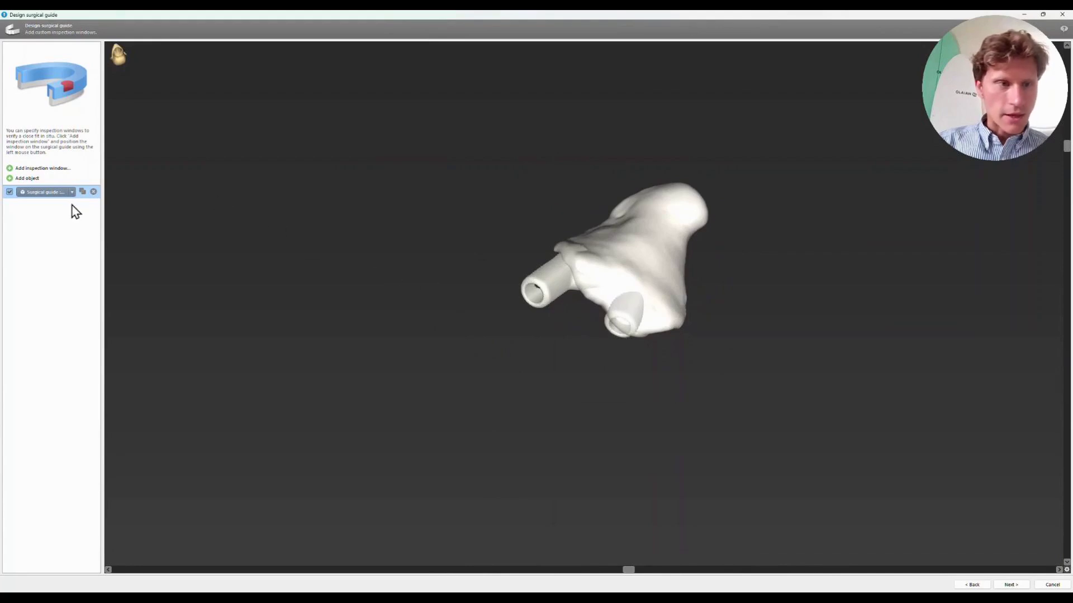
Step: Add the two "Zigoma test" template analogue models as further objects in the guide design
{"action": "left_click", "coordinate": [28, 179]}
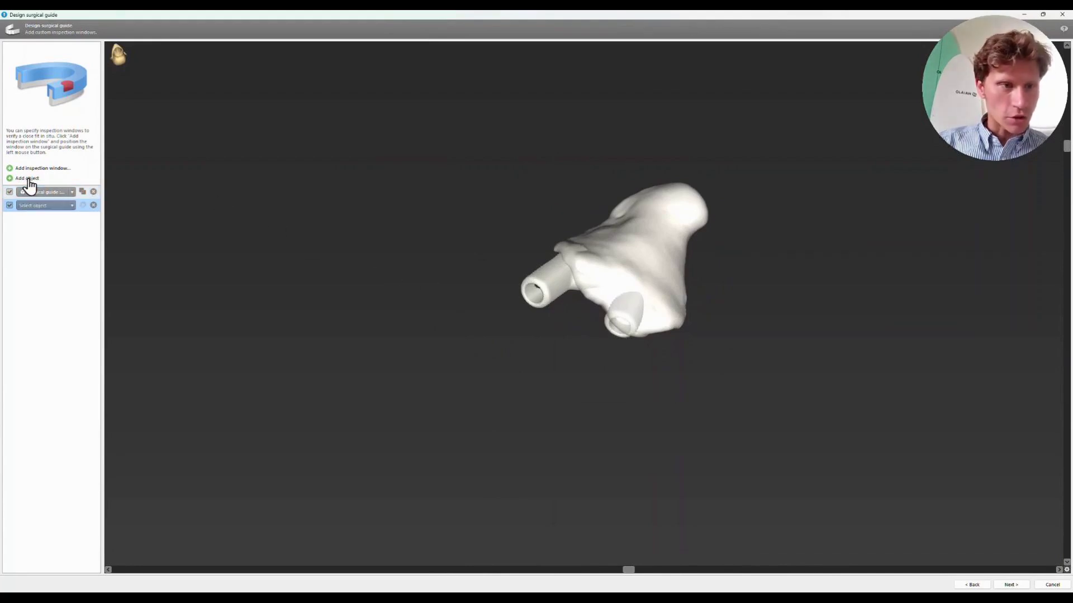
{"action": "left_click", "coordinate": [63, 206]}
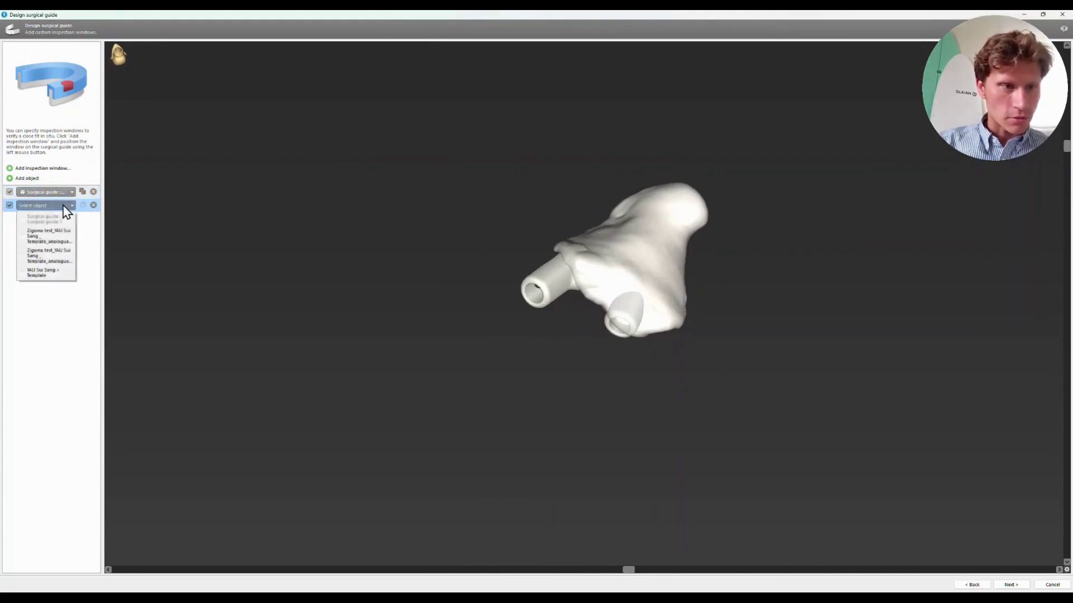
{"action": "left_click", "coordinate": [64, 242]}
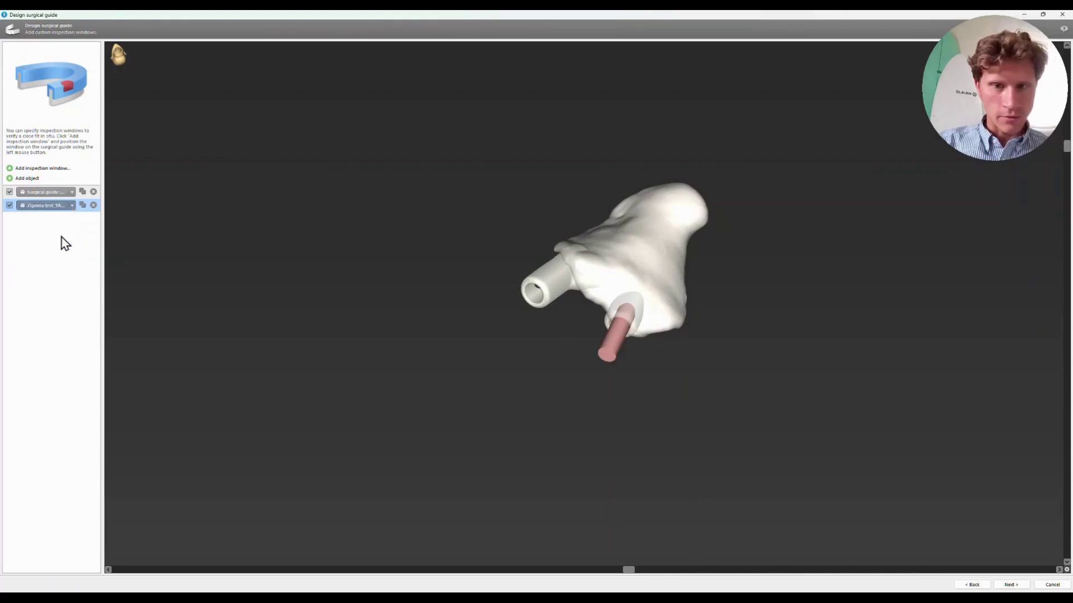
{"action": "left_click", "coordinate": [16, 179]}
{"action": "left_click", "coordinate": [36, 220]}
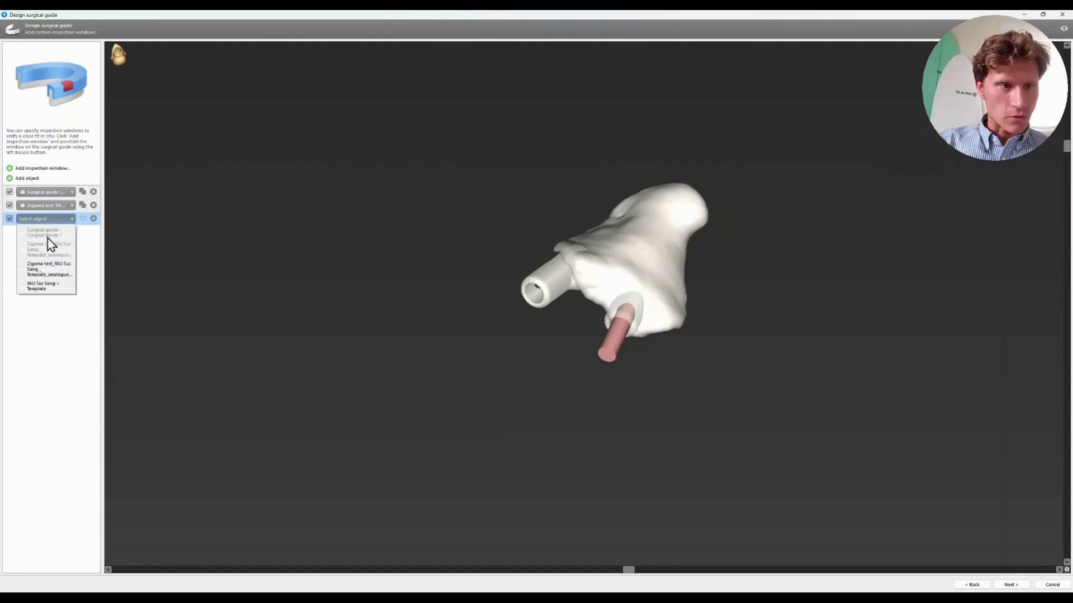
{"action": "left_click", "coordinate": [56, 272]}
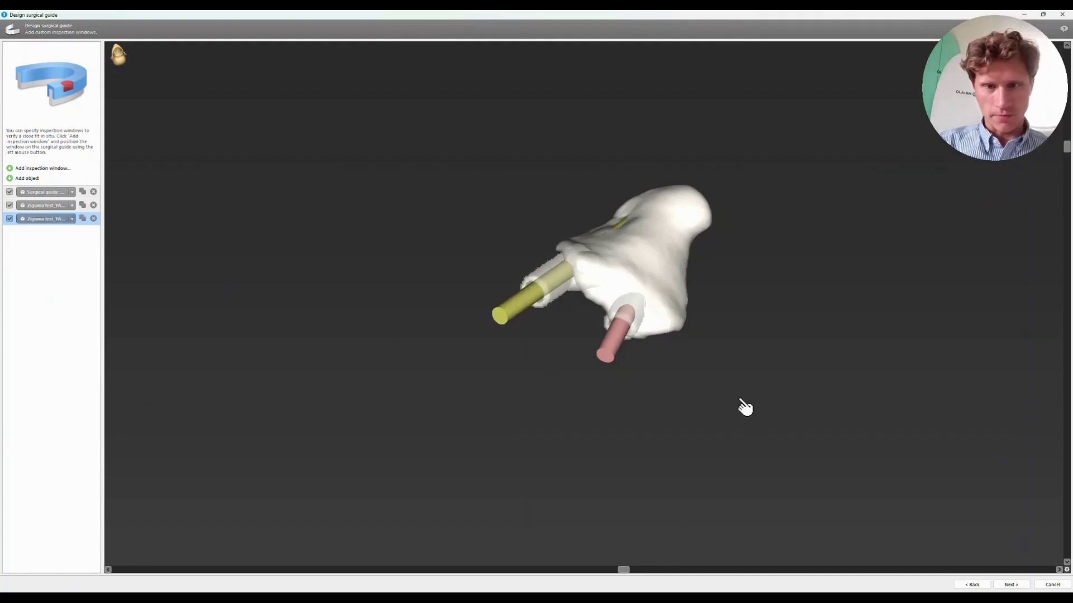
{"action": "right_click_drag", "start_coordinate": [744, 408], "coordinate": [123, 203]}
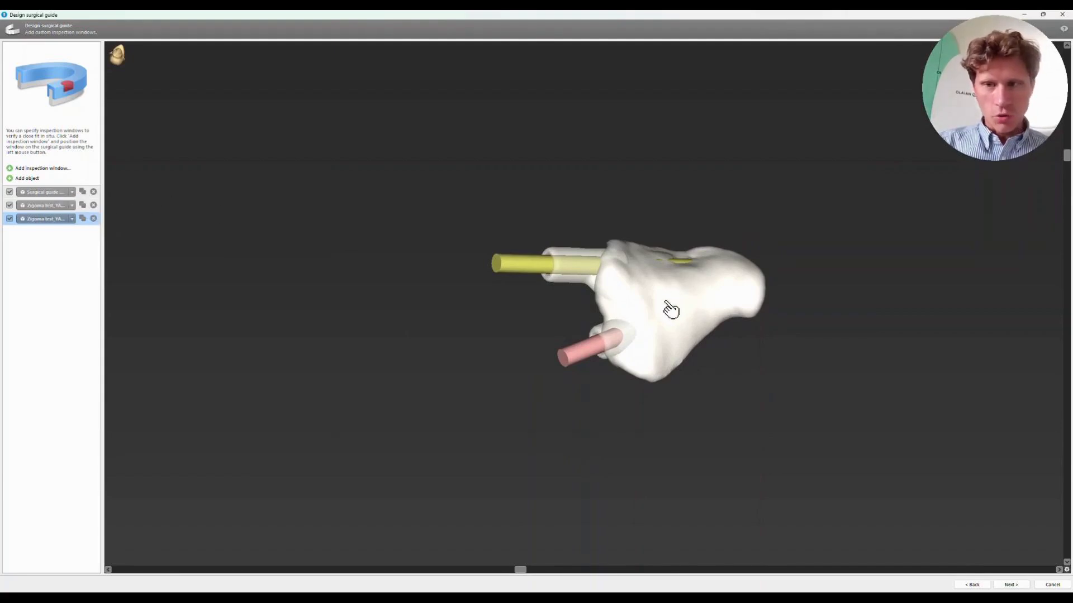
Step: Subtract the red analogue from the guide with 0.00 mm offset, removing overhang in the opposing insertion direction
{"action": "left_click", "coordinate": [82, 207]}
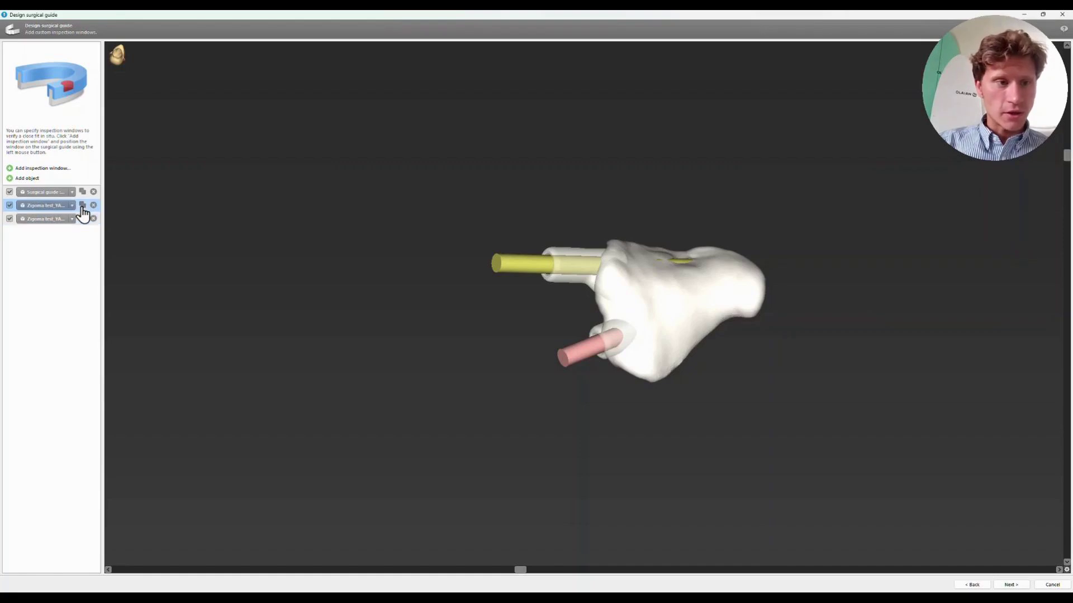
{"action": "left_click", "coordinate": [82, 206]}
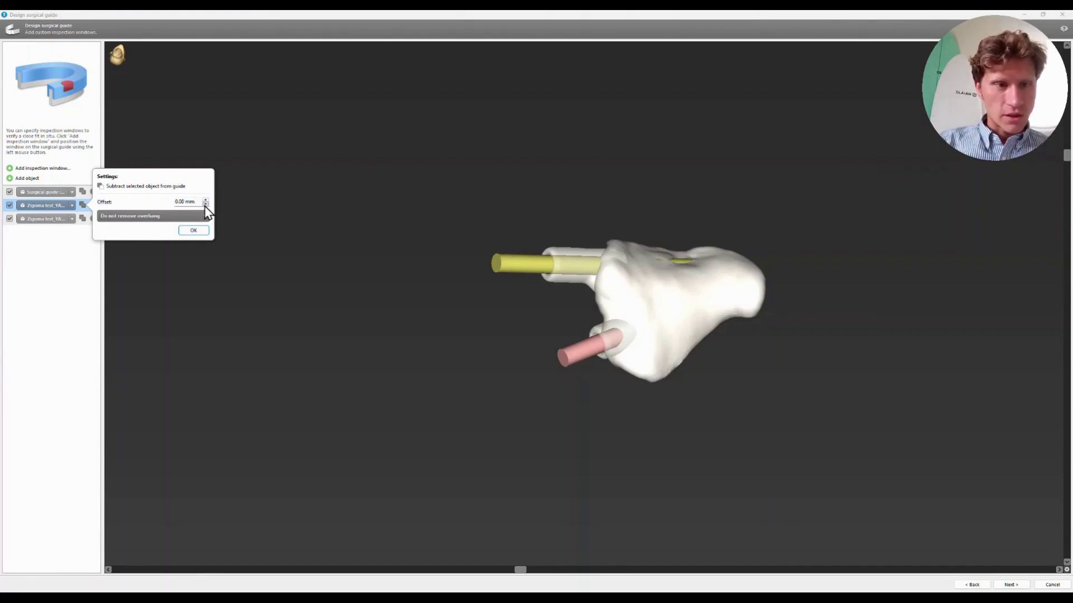
{"action": "left_click", "coordinate": [154, 218]}
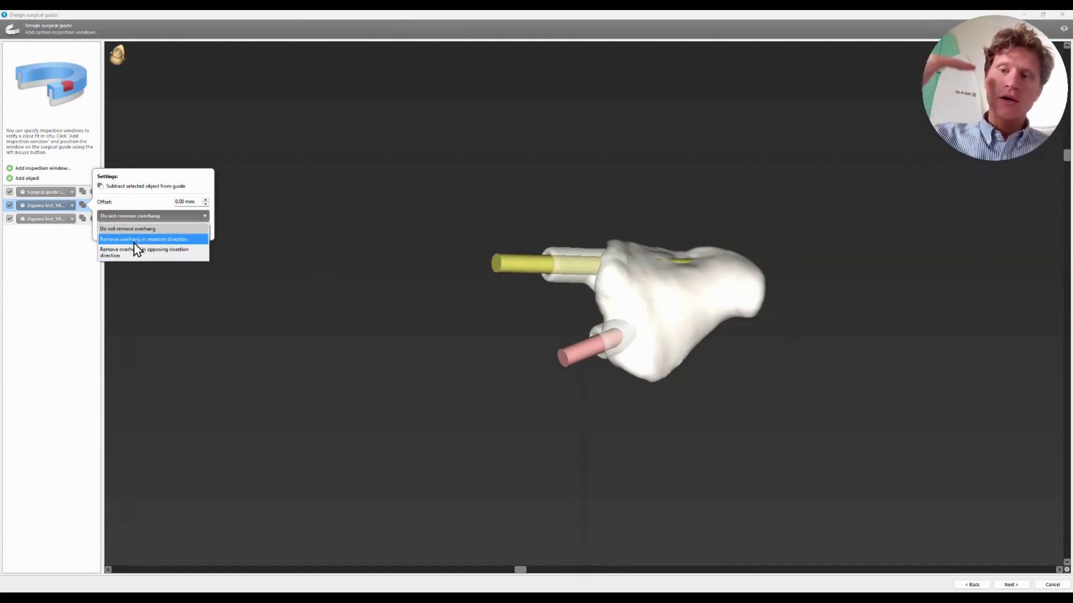
{"action": "left_click", "coordinate": [551, 300]}
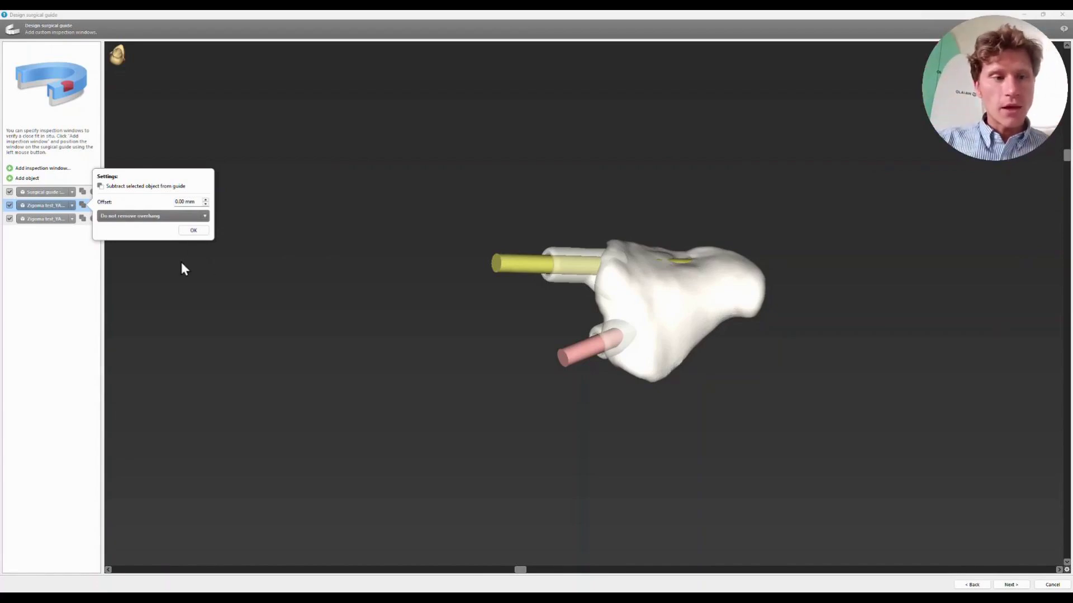
{"action": "left_click", "coordinate": [188, 218]}
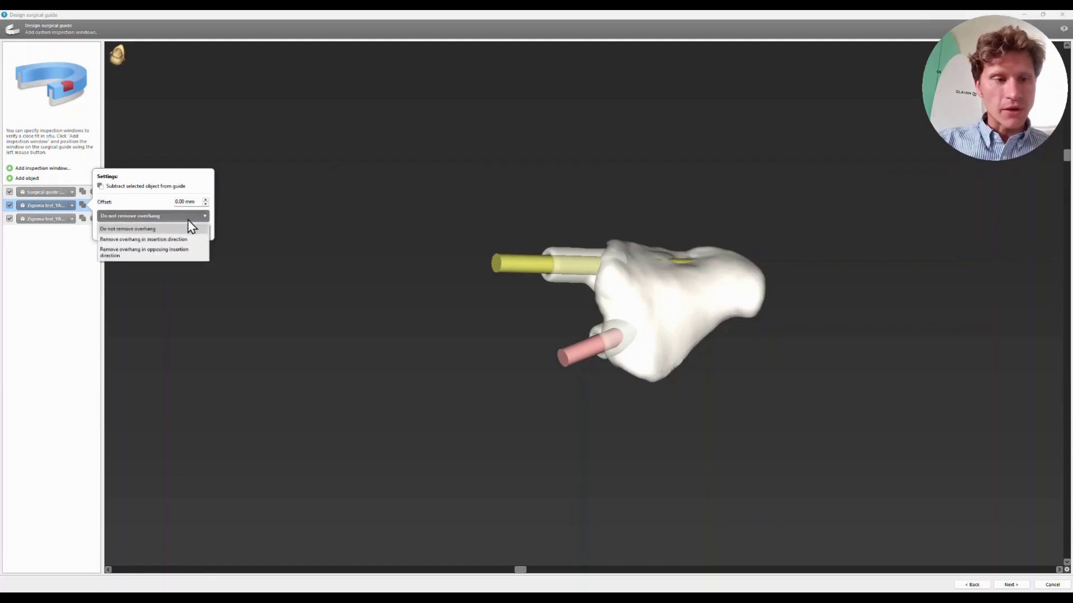
{"action": "left_click", "coordinate": [169, 256]}
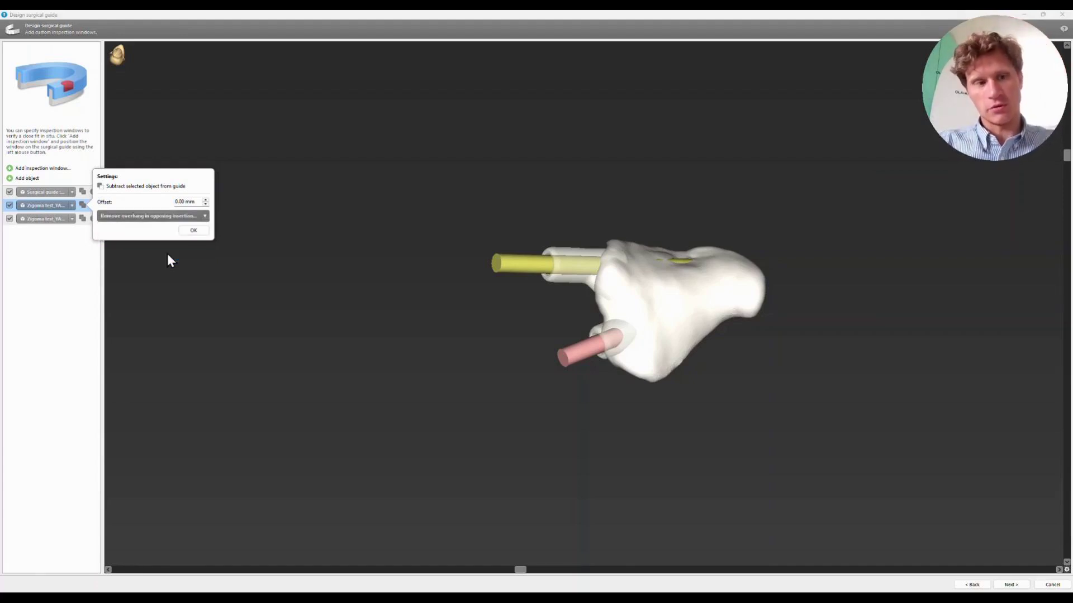
{"action": "left_click", "coordinate": [195, 230]}
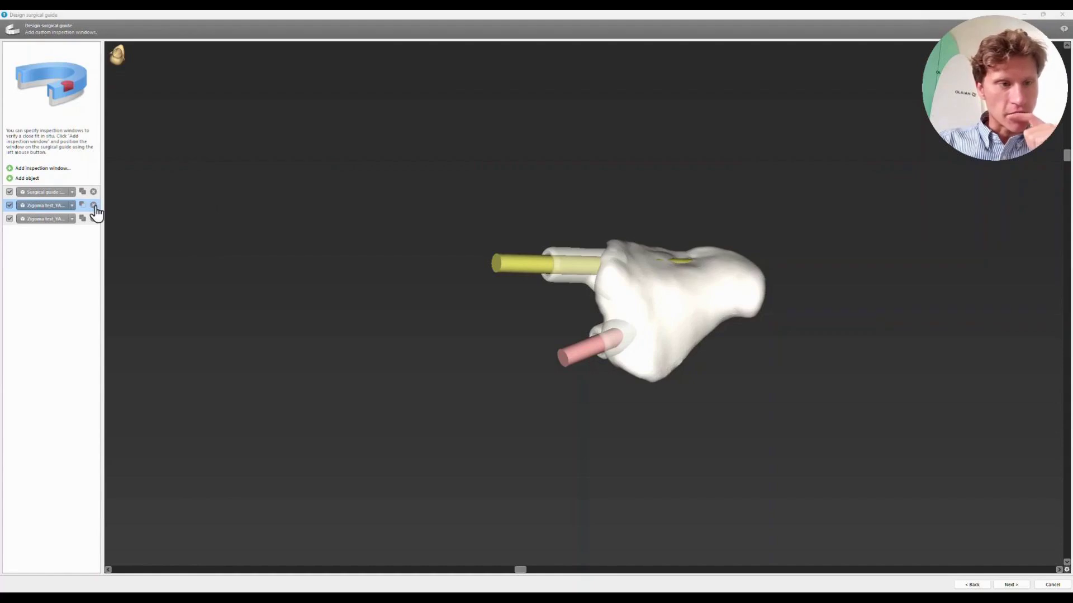
Step: Subtract the remaining yellow analogue from the guide with 0.00 mm offset, removing overhang in the opposing insertion direction
{"action": "left_click", "coordinate": [82, 219]}
{"action": "left_click", "coordinate": [82, 220]}
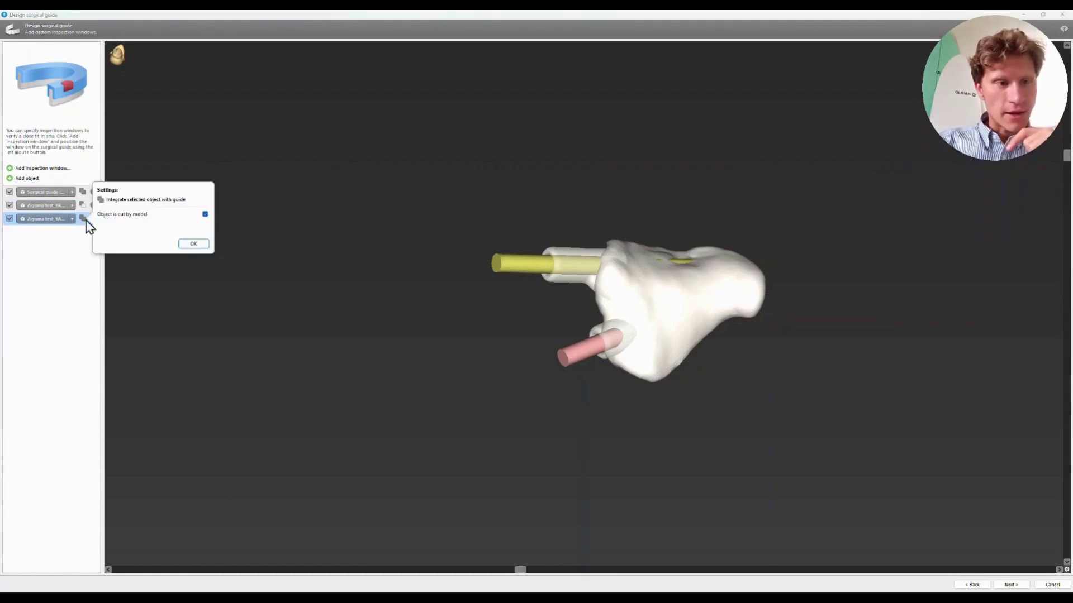
{"action": "left_click", "coordinate": [147, 201]}
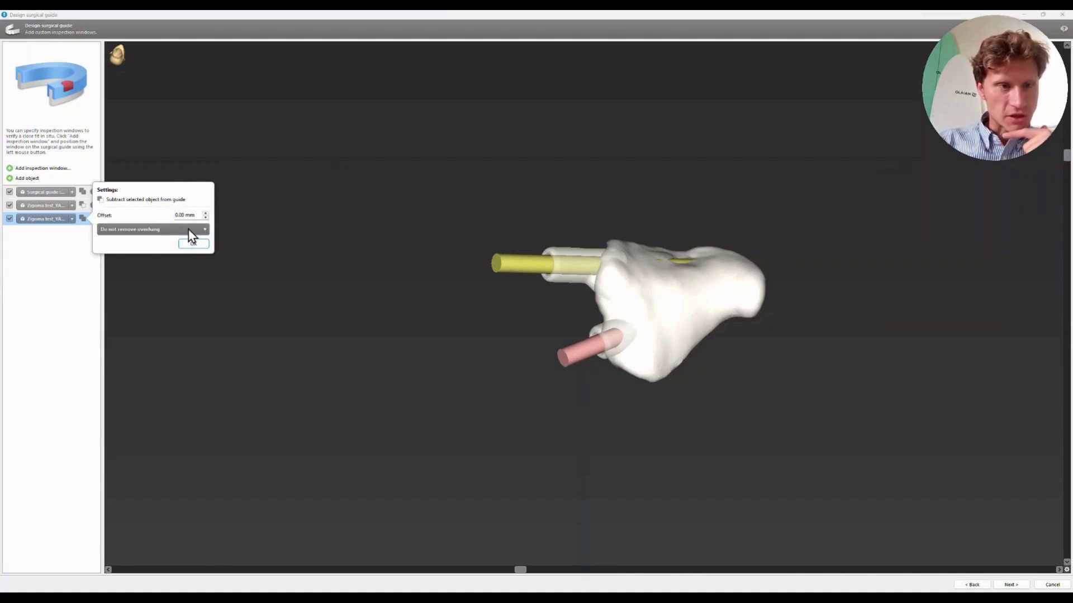
{"action": "left_click", "coordinate": [191, 230]}
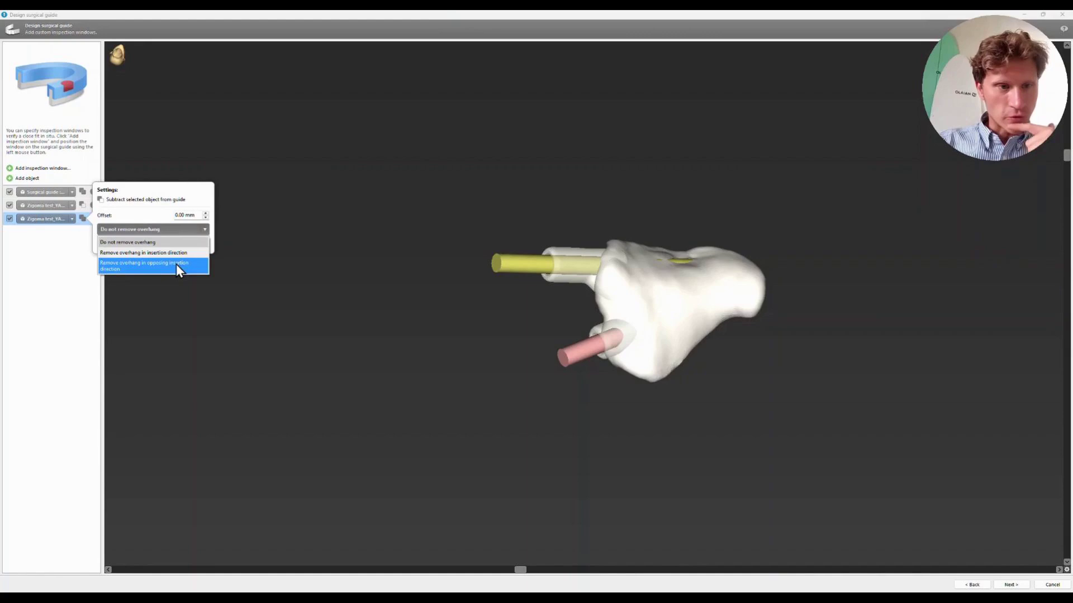
{"action": "left_click", "coordinate": [176, 264]}
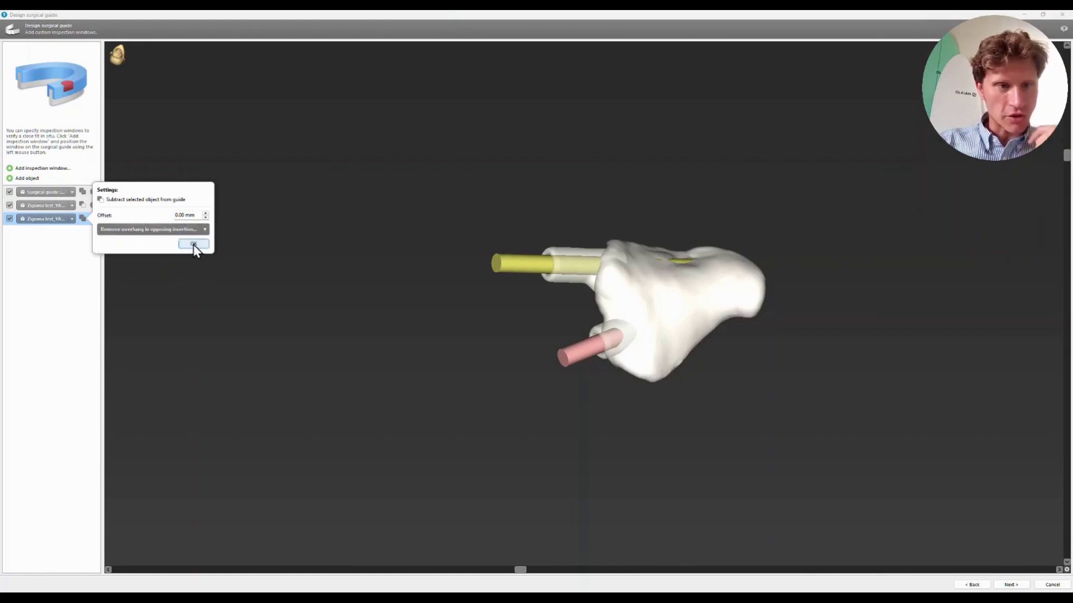
{"action": "left_click", "coordinate": [193, 244]}
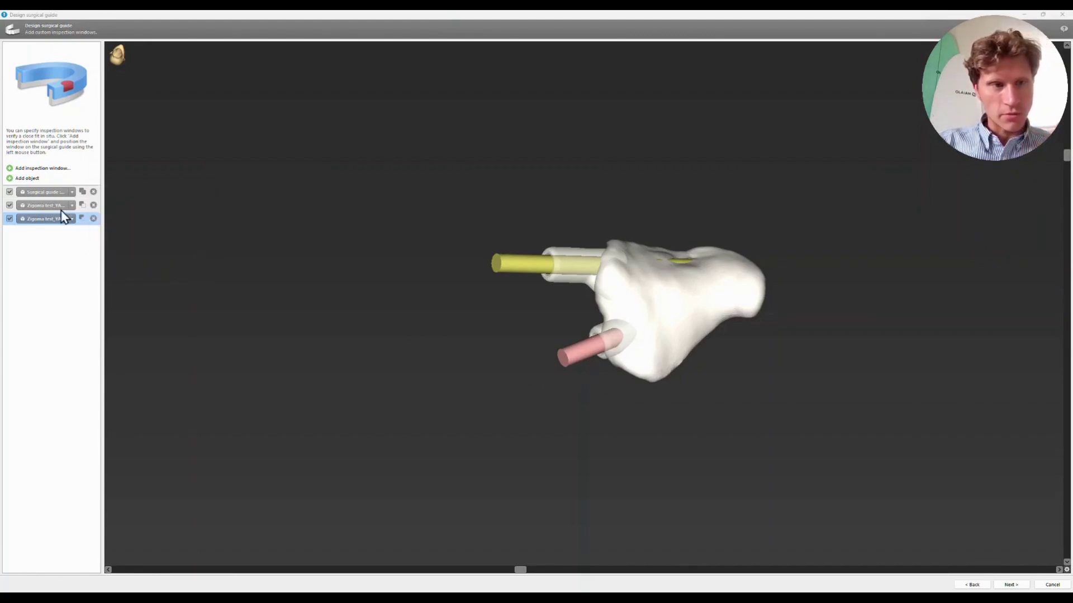
Step: Finish the surgical guide without custom labels, keeping the engraved rotation markers, and apply the design to the plan
{"action": "left_click", "coordinate": [1010, 585]}
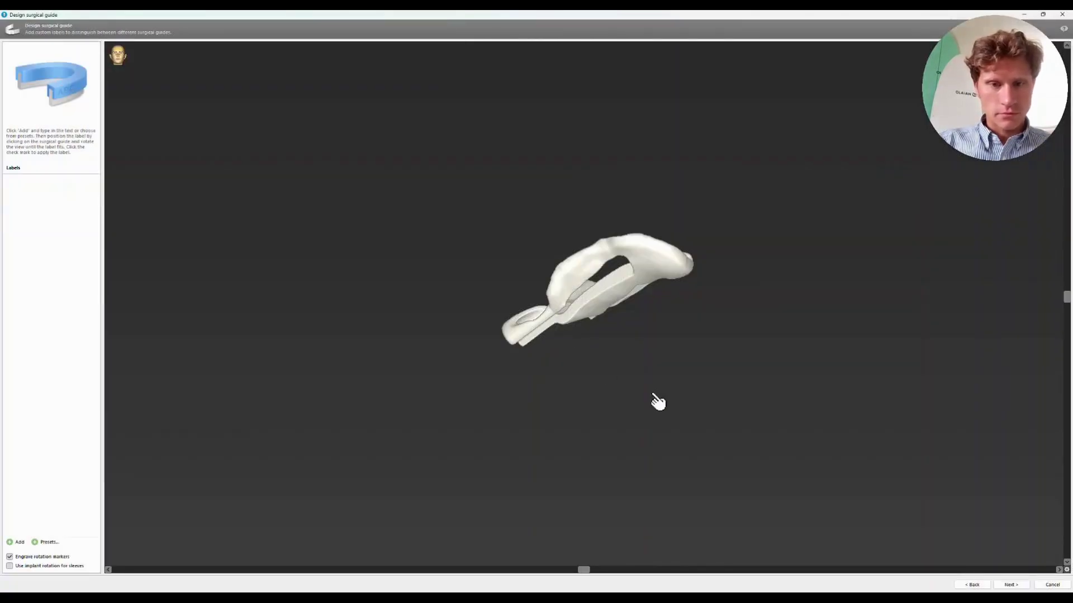
{"action": "left_click_drag", "start_coordinate": [652, 393], "coordinate": [595, 256]}
{"action": "right_click_drag", "start_coordinate": [600, 262], "coordinate": [162, 550]}
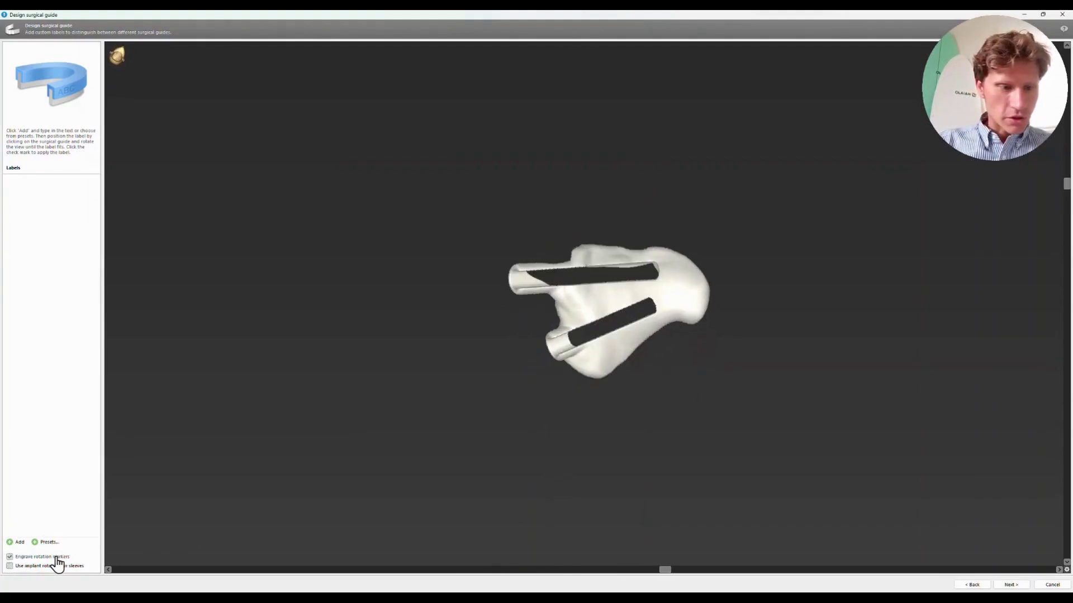
{"action": "left_click", "coordinate": [1012, 585]}
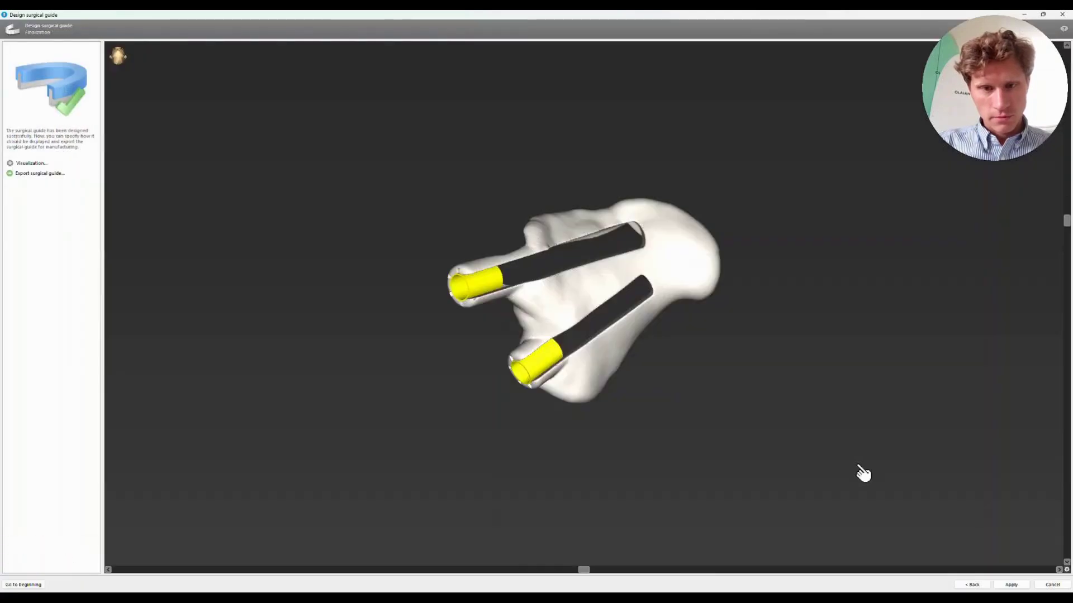
{"action": "left_click", "coordinate": [1011, 585]}
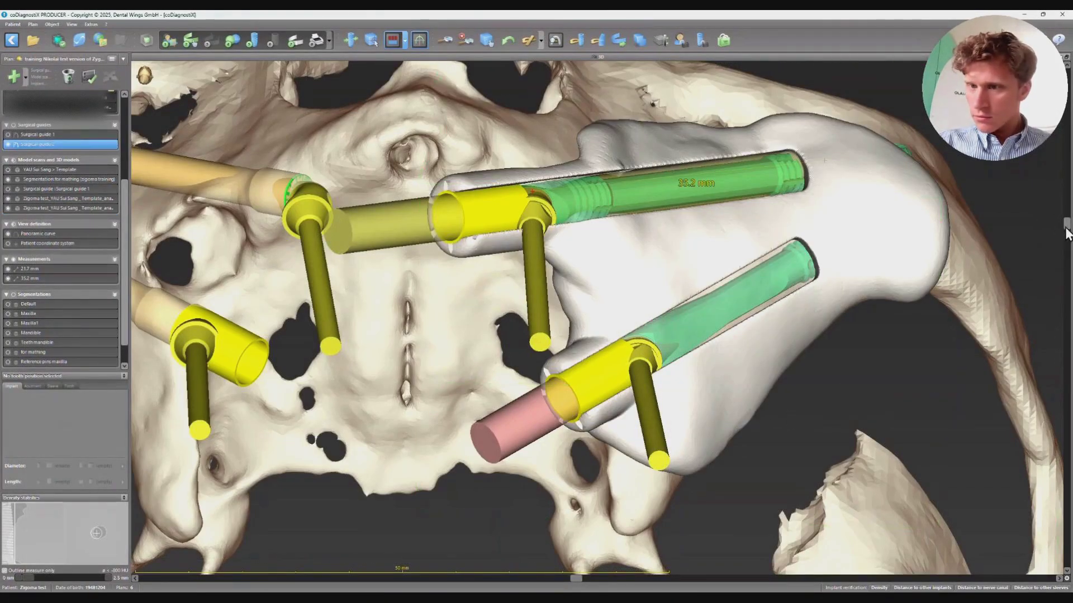
Step: Convert the newly designed second surgical guide into a 3D model
{"action": "mouse_move", "coordinate": [1067, 231]}
{"action": "left_mouse_down"}
{"action": "mouse_move", "coordinate": [1048, 159]}
{"action": "mouse_move", "coordinate": [1069, 269]}
{"action": "mouse_move", "coordinate": [1066, 226]}
{"action": "left_mouse_up"}
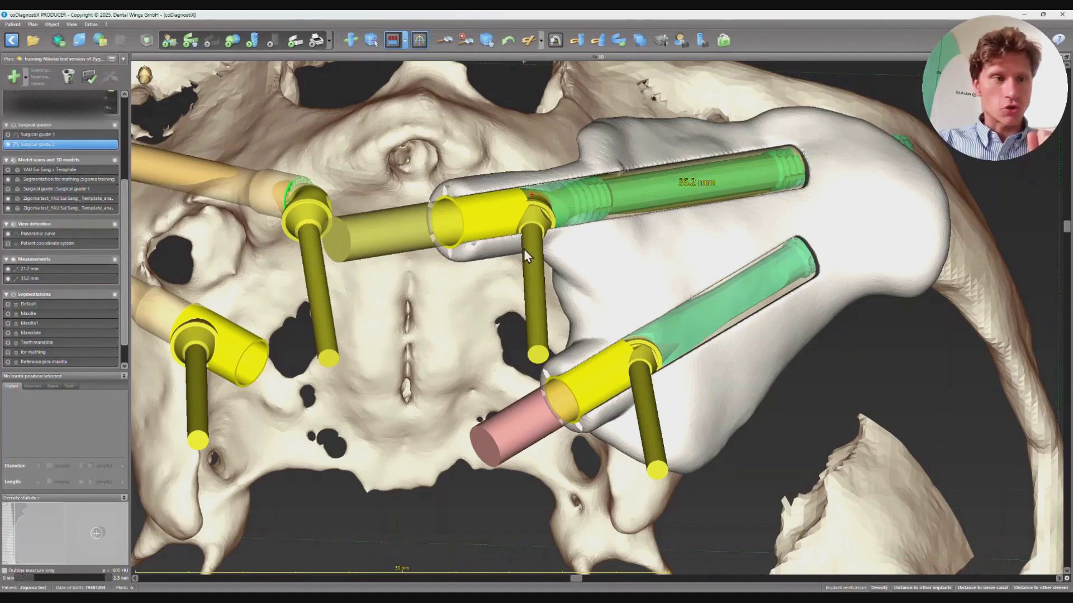
{"action": "right_click", "coordinate": [59, 147]}
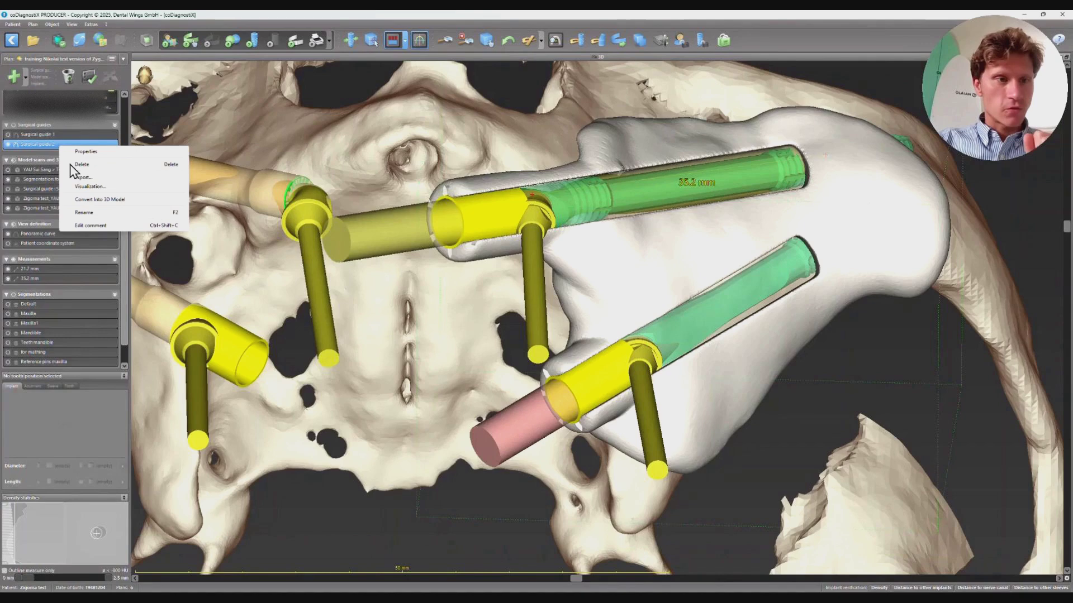
{"action": "left_click", "coordinate": [100, 200]}
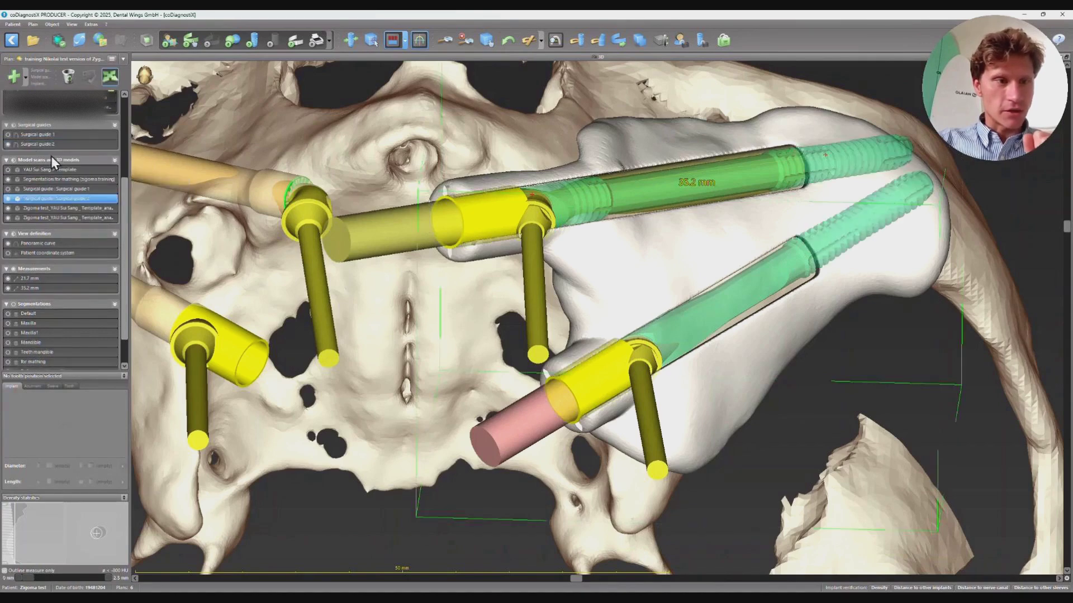
Step: Add the pink fixation pin from the implant database at positions 24, 27 and 28
{"action": "left_click", "coordinate": [256, 45]}
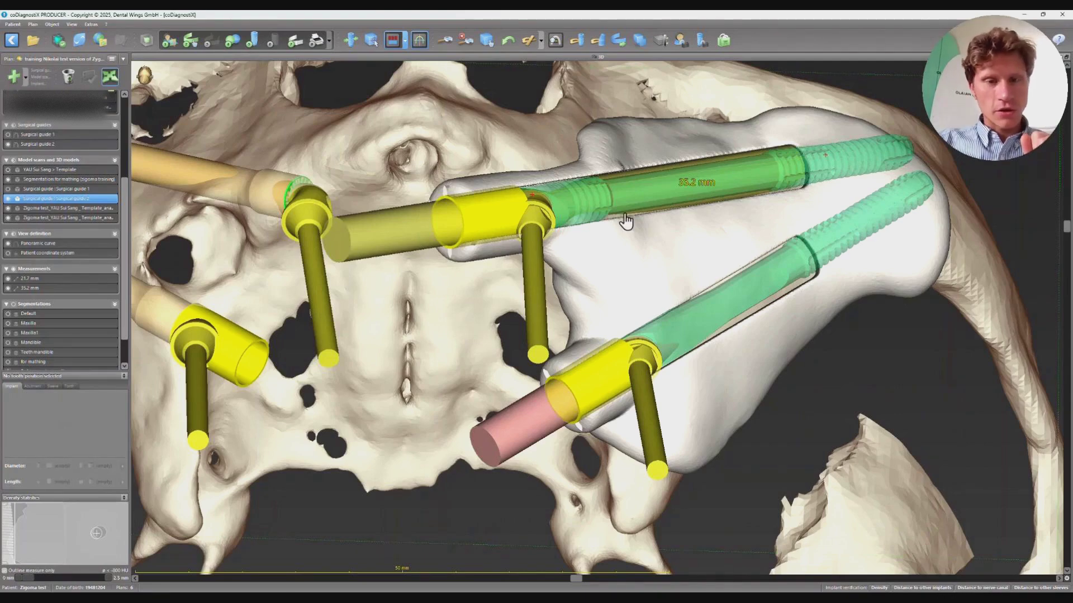
{"action": "left_click", "coordinate": [539, 206]}
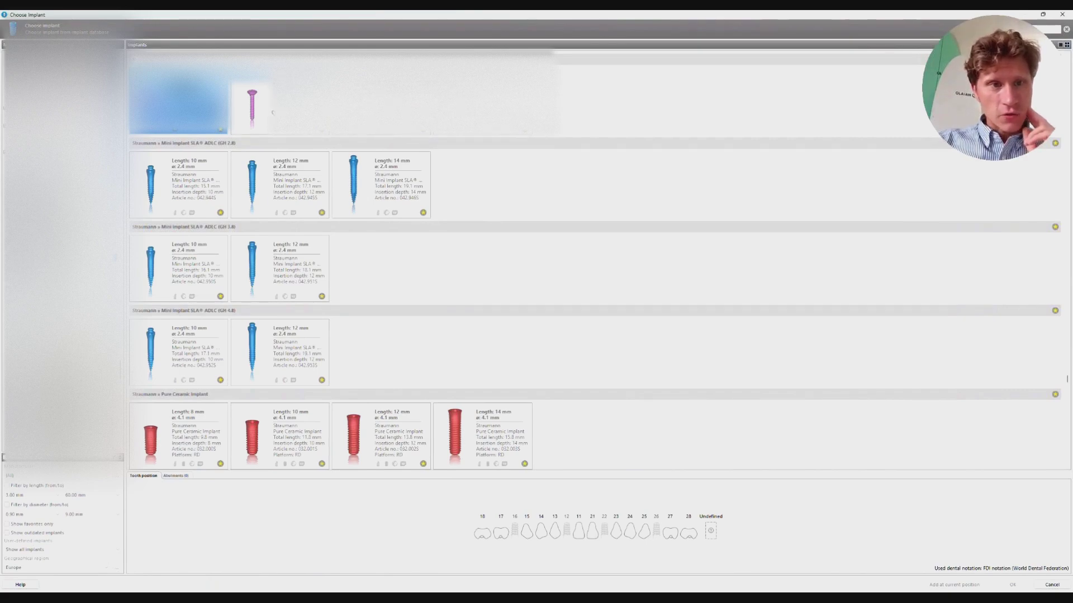
{"action": "left_click", "coordinate": [257, 109]}
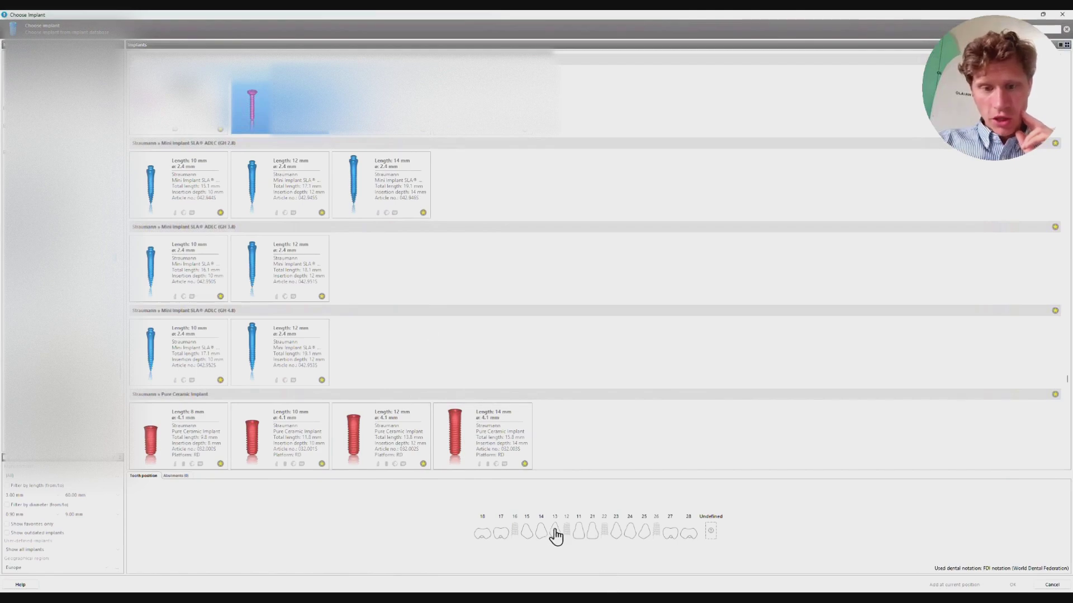
{"action": "left_click", "coordinate": [631, 534]}
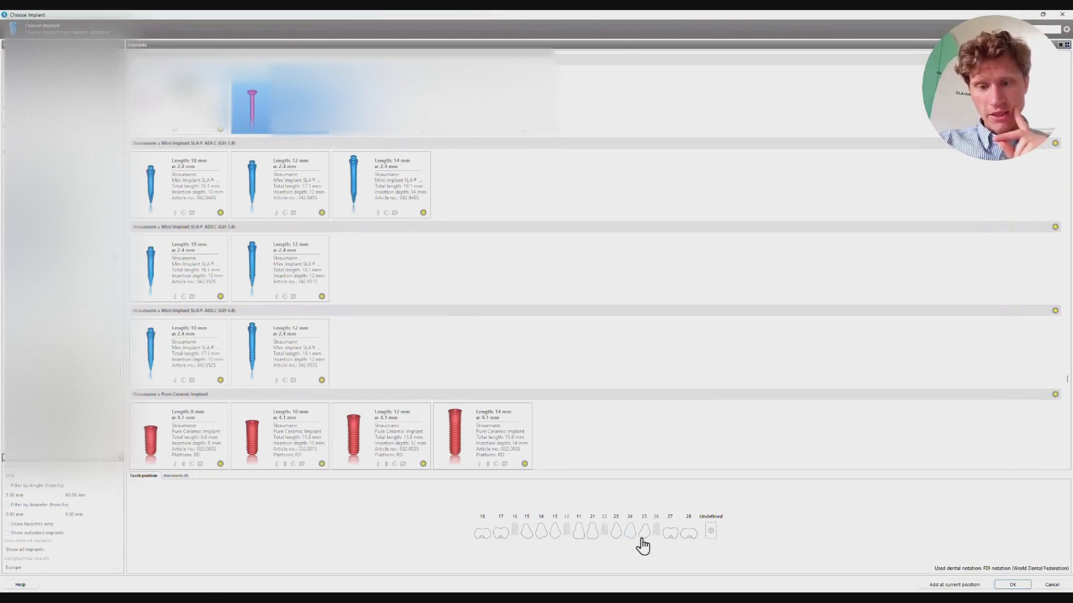
{"action": "left_click", "coordinate": [672, 536]}
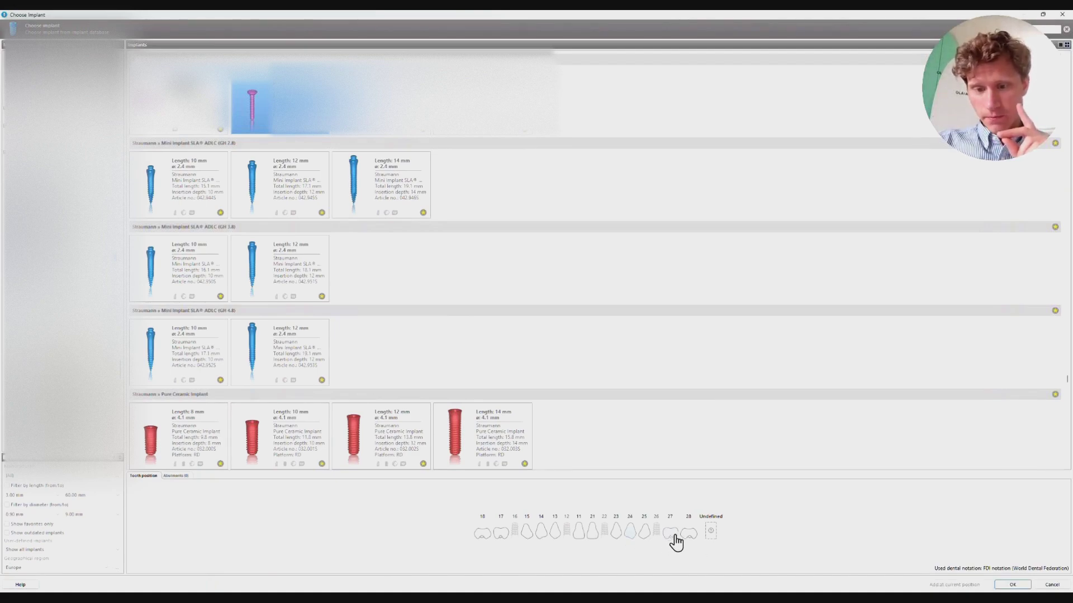
{"action": "left_click", "coordinate": [690, 538]}
{"action": "left_click", "coordinate": [1012, 585]}
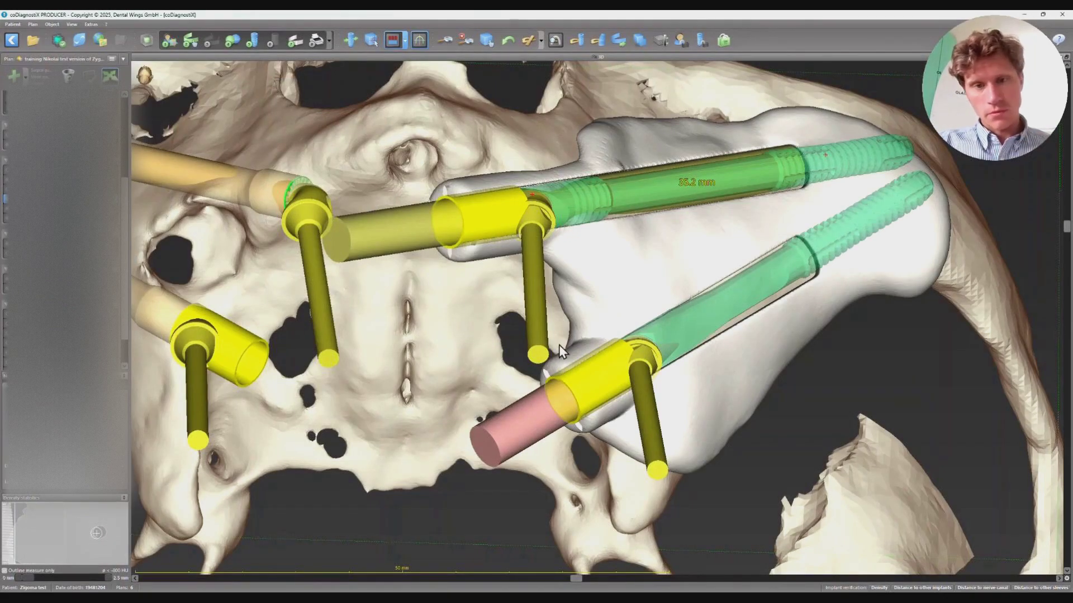
Step: Restore the multi-view layout and move the pin at position 24 onto the guide between the two sleeves
{"action": "double_click", "coordinate": [493, 55]}
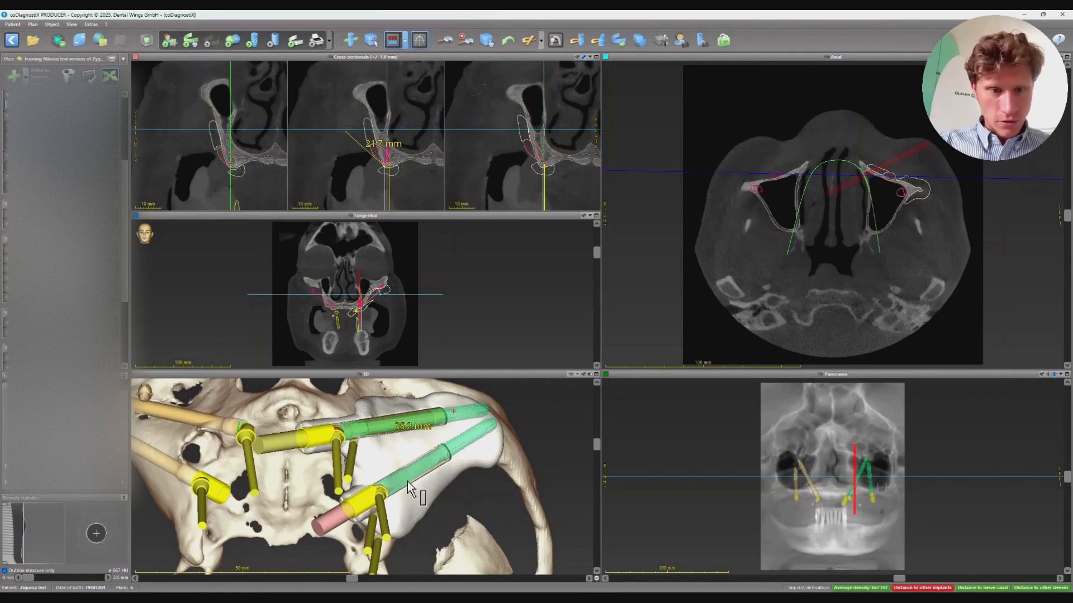
{"action": "scroll", "coordinate": [350, 433], "scroll_direction": "up", "scroll_amount": 3}
{"action": "scroll", "coordinate": [350, 434], "scroll_direction": "down", "scroll_amount": 3}
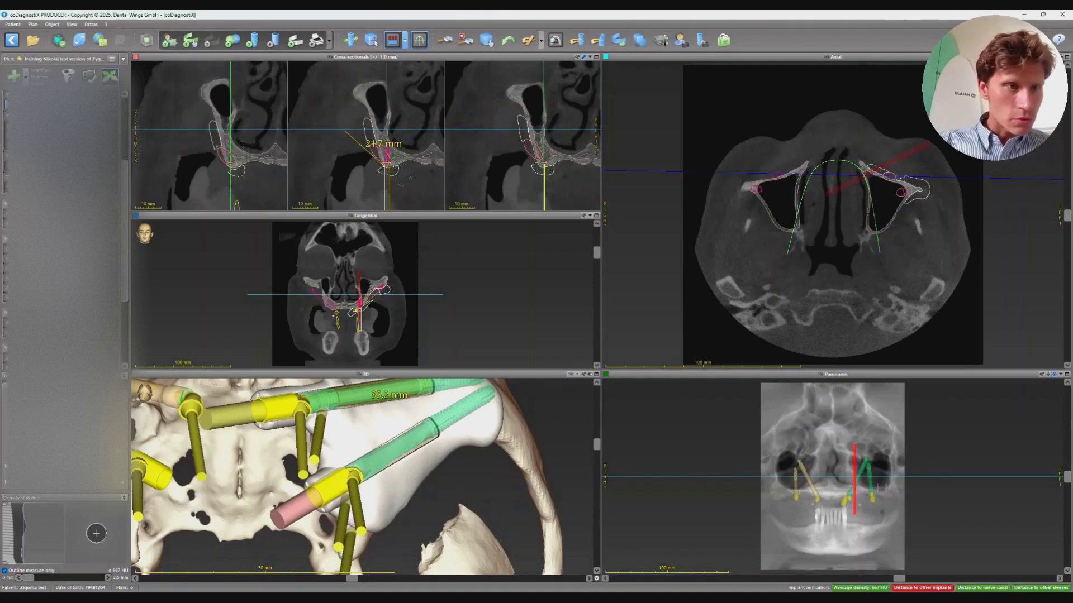
{"action": "scroll", "coordinate": [64, 229], "scroll_direction": "up", "scroll_amount": 2}
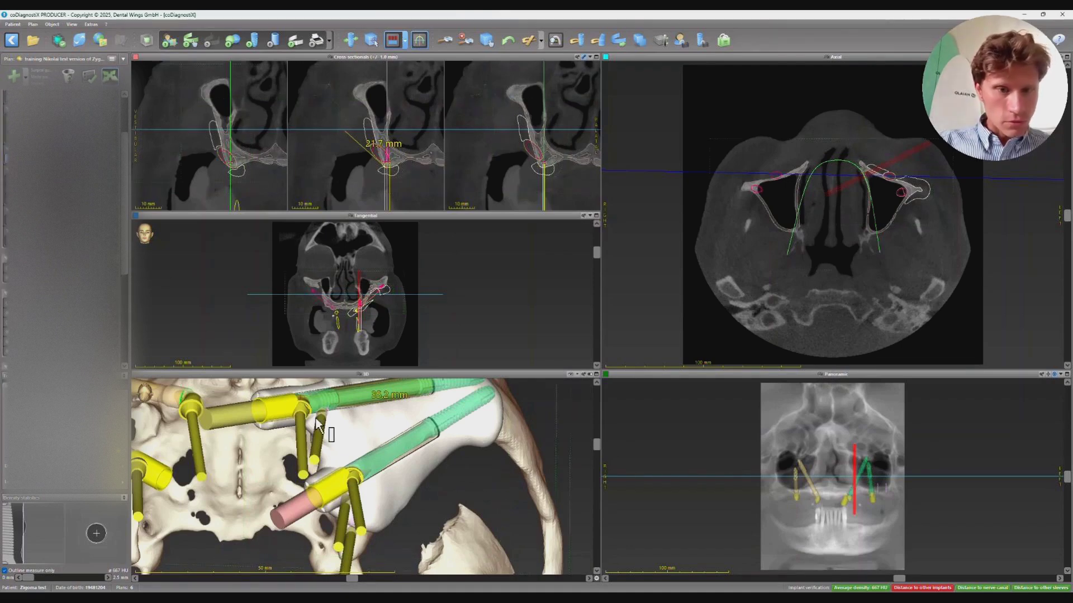
{"action": "left_click_drag", "start_coordinate": [326, 419], "coordinate": [332, 457]}
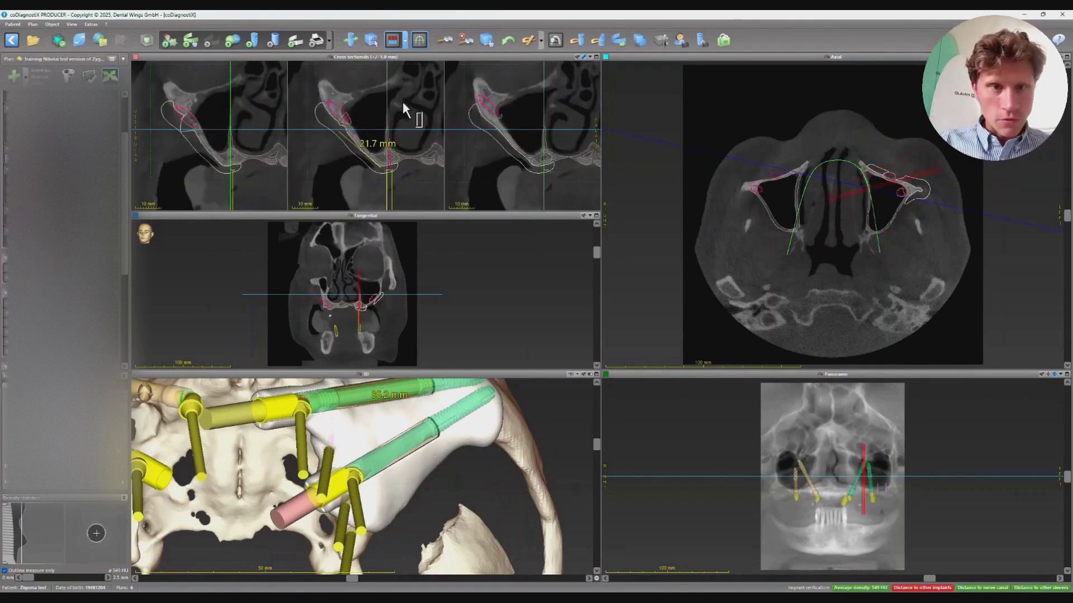
Step: Align the slice views to the pin at position 24 and adjust its position and depth through the guide into bone
{"action": "left_click", "coordinate": [351, 40]}
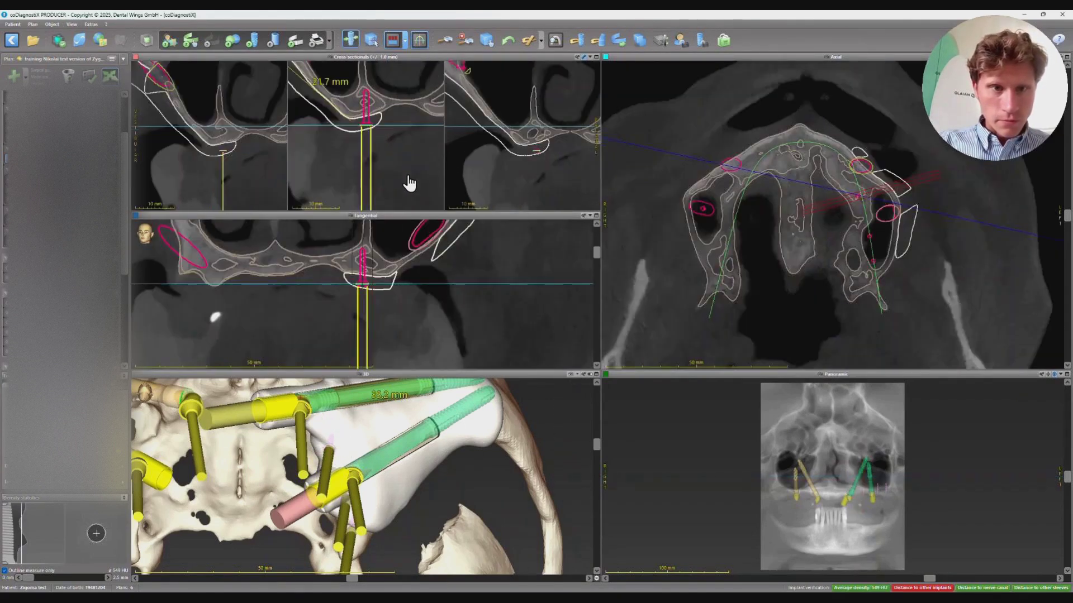
{"action": "left_click_drag", "start_coordinate": [369, 117], "coordinate": [352, 119]}
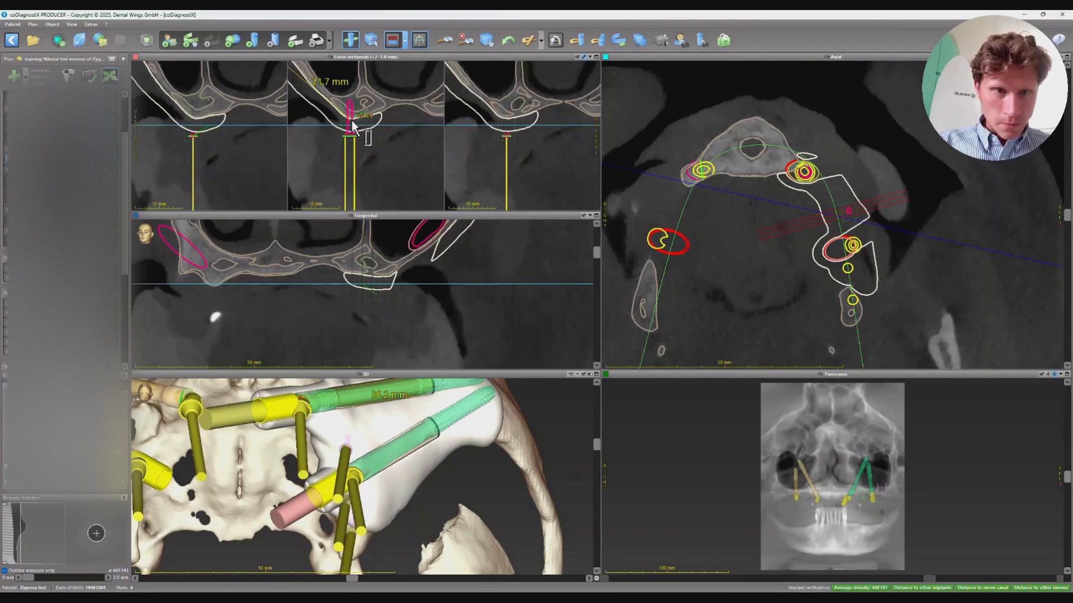
{"action": "left_click_drag", "start_coordinate": [352, 123], "coordinate": [352, 117]}
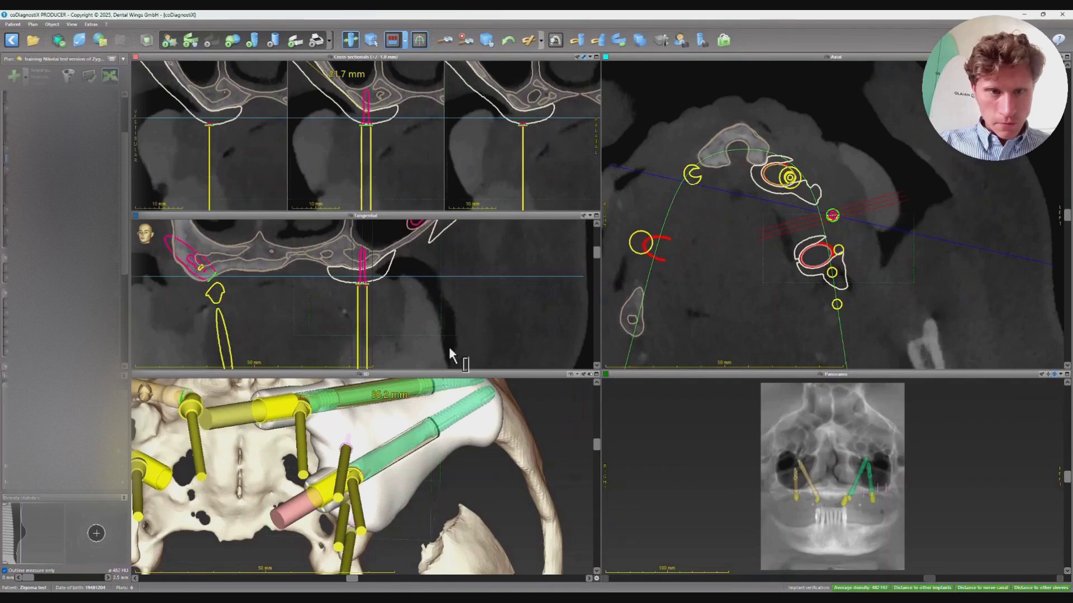
{"action": "scroll", "coordinate": [381, 290], "scroll_direction": "down", "scroll_amount": 5}
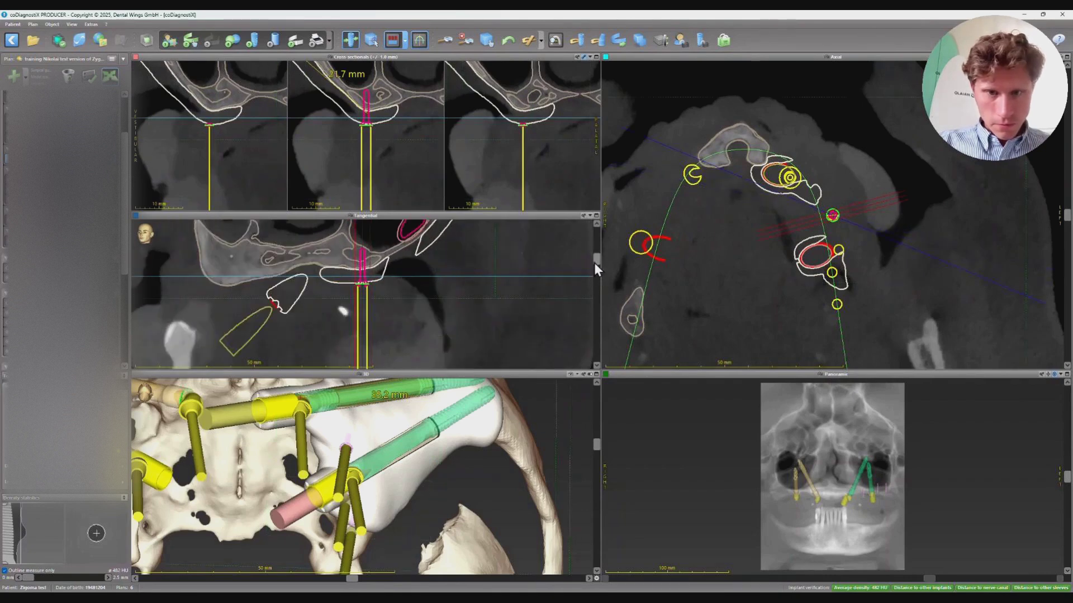
{"action": "scroll", "coordinate": [594, 281], "scroll_direction": "down", "scroll_amount": 10}
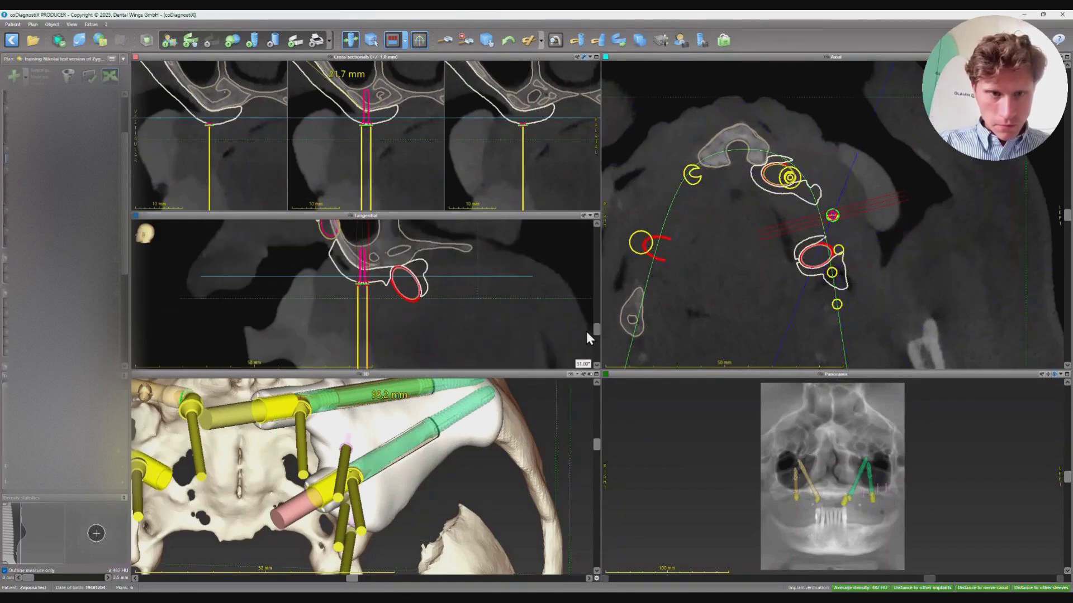
{"action": "left_click_drag", "start_coordinate": [586, 331], "coordinate": [588, 289]}
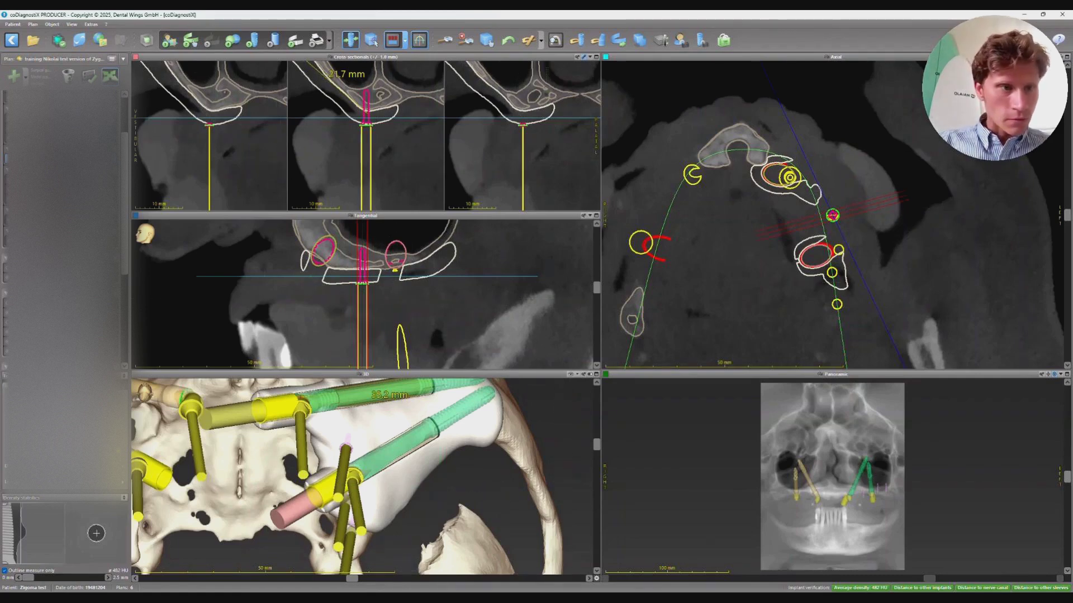
Step: Select the pin at position 27 and move it up onto the guide body between the two implant channels
{"action": "left_click", "coordinate": [60, 216]}
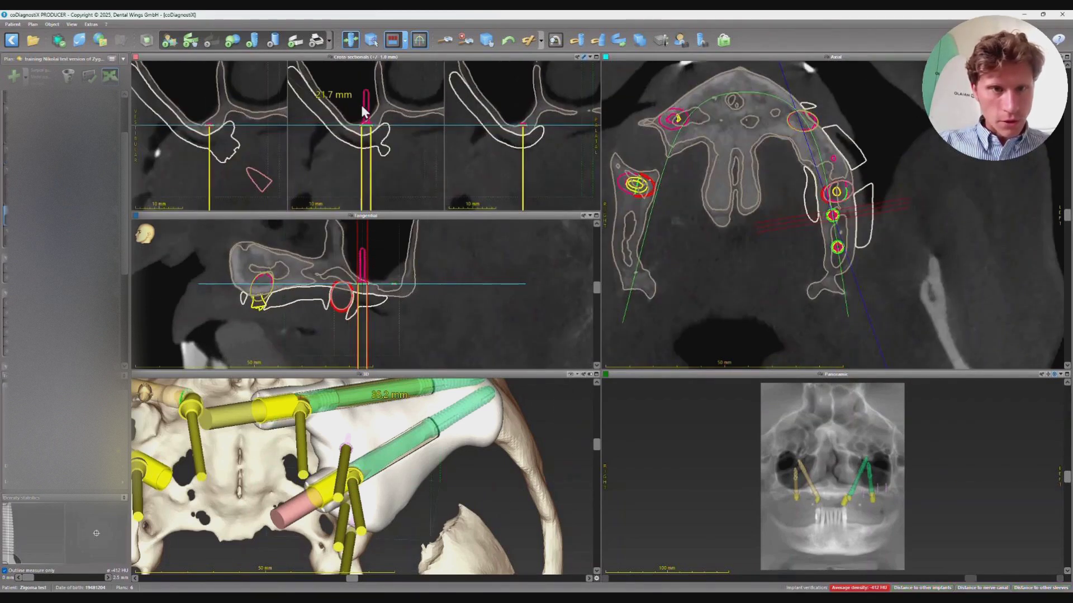
{"action": "left_click_drag", "start_coordinate": [367, 105], "coordinate": [365, 145]}
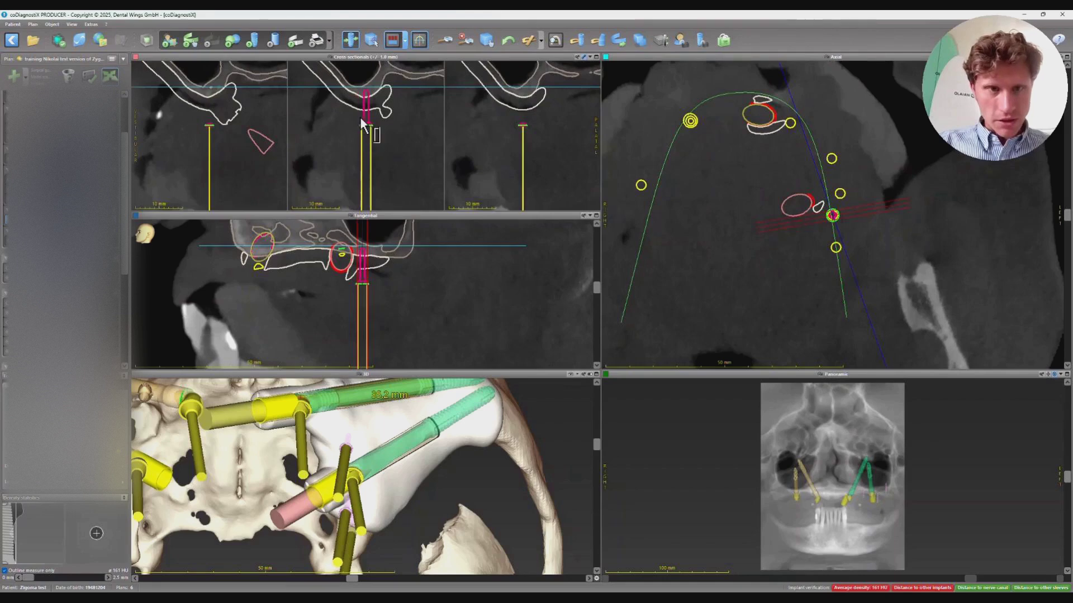
{"action": "left_click_drag", "start_coordinate": [366, 109], "coordinate": [315, 23]}
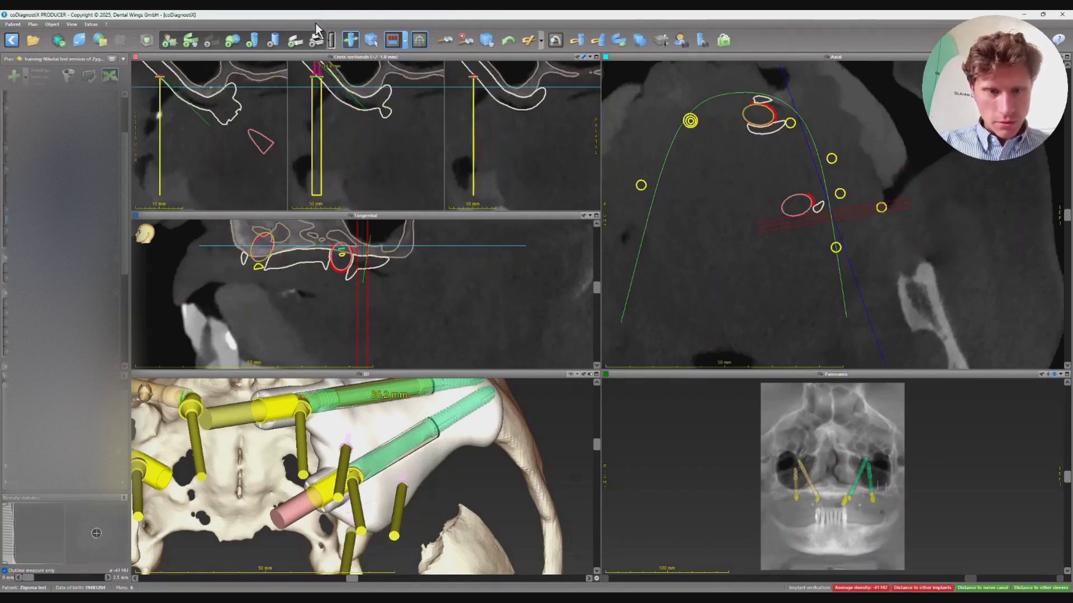
{"action": "left_click_drag", "start_coordinate": [405, 490], "coordinate": [416, 420]}
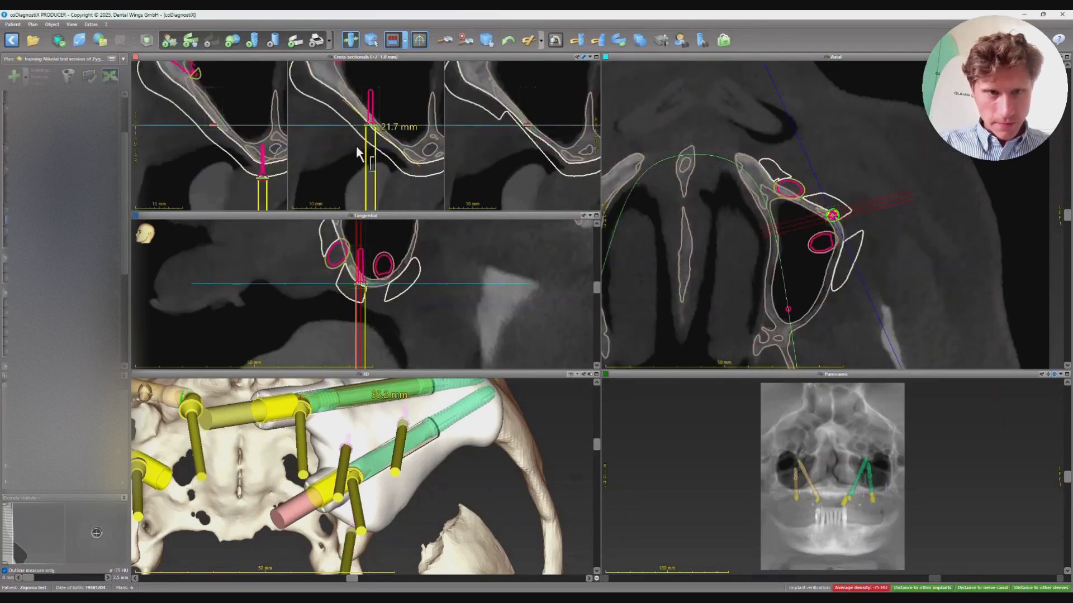
Step: Reposition the pin at position 27 on the lateral part of the guide and angle it through the guide into the bone
{"action": "left_click_drag", "start_coordinate": [358, 140], "coordinate": [390, 150]}
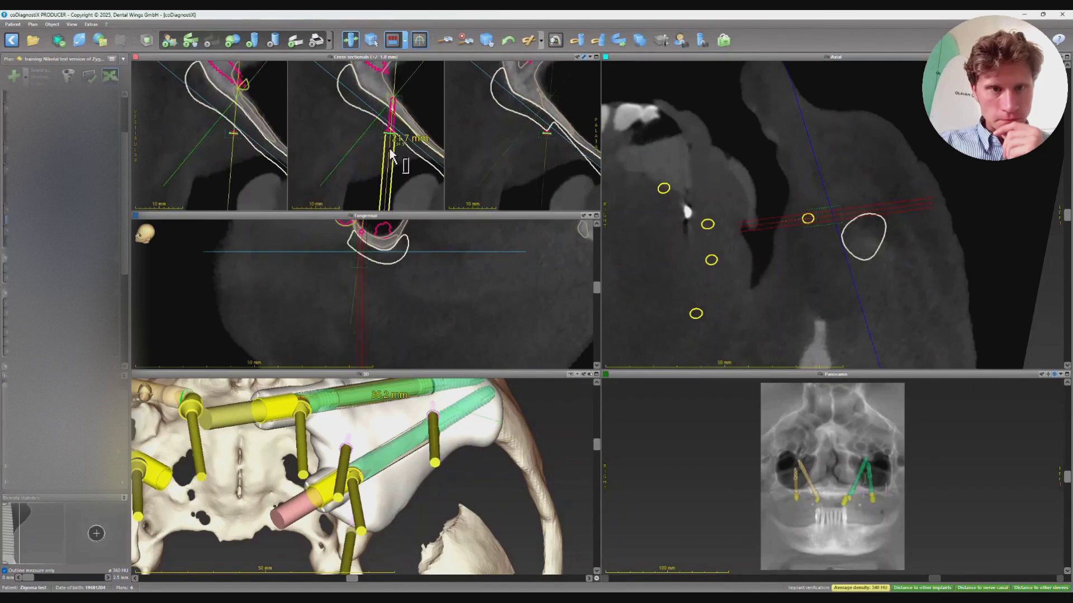
{"action": "left_click_drag", "start_coordinate": [374, 110], "coordinate": [358, 100]}
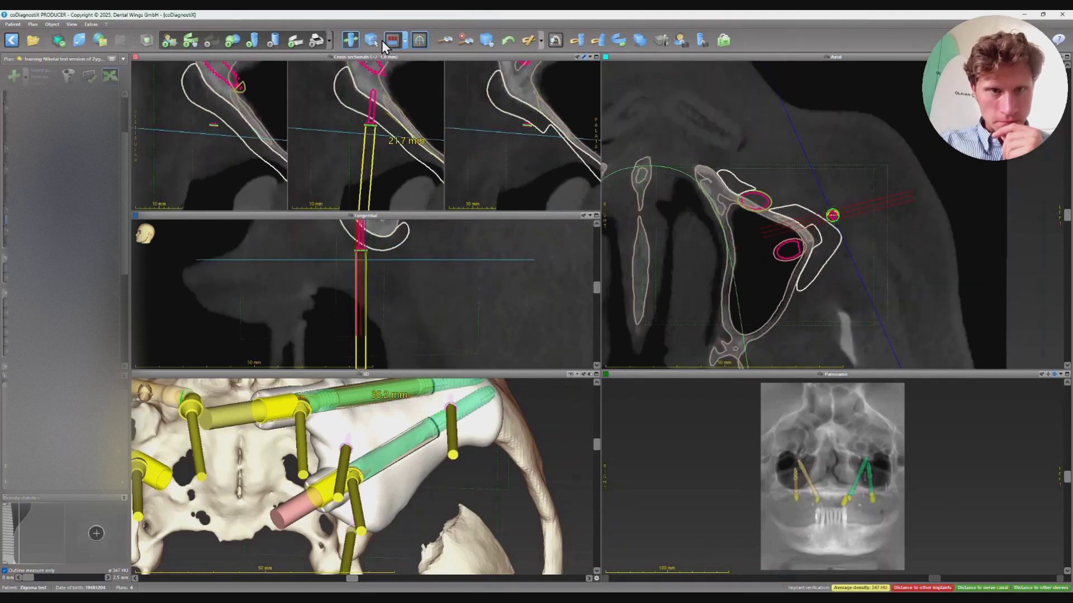
{"action": "left_click", "coordinate": [350, 43]}
{"action": "left_click", "coordinate": [350, 43]}
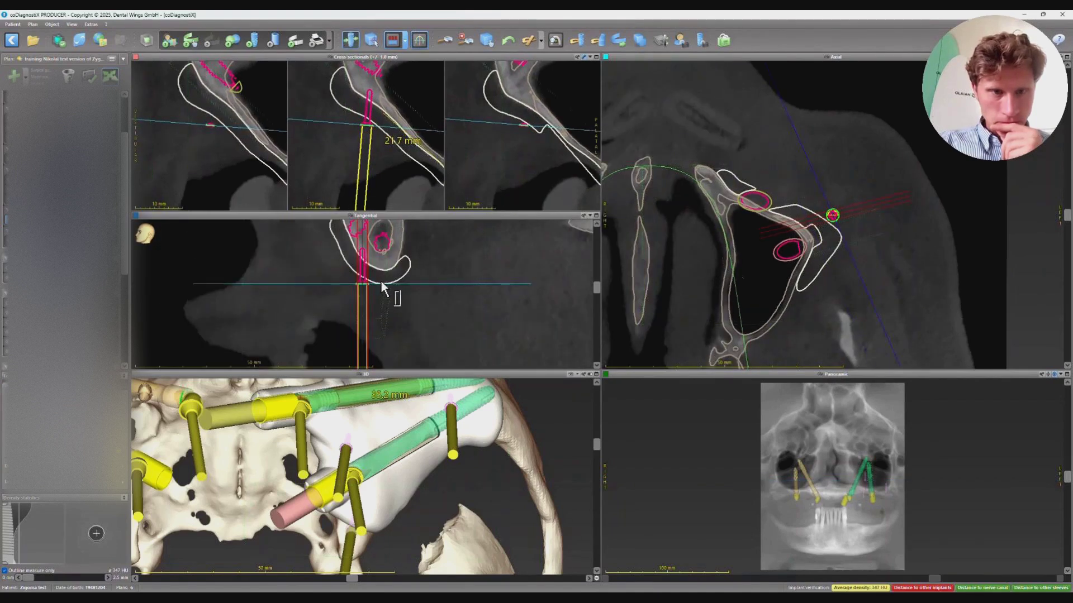
{"action": "left_click_drag", "start_coordinate": [363, 283], "coordinate": [352, 285]}
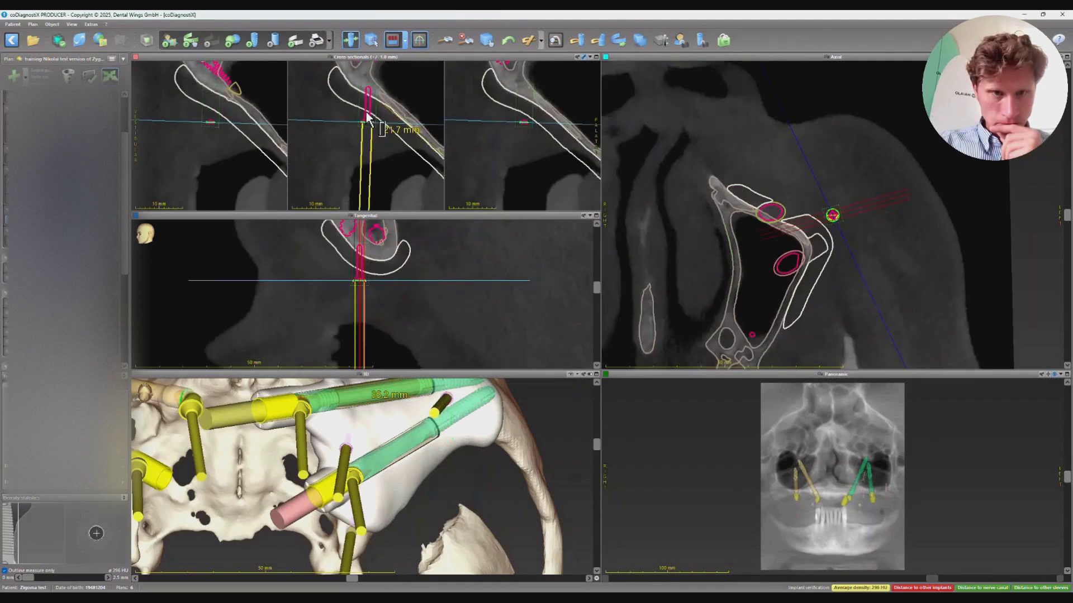
{"action": "left_click_drag", "start_coordinate": [367, 118], "coordinate": [369, 117]}
Step: Move the pin at position 28 to the guide's upper edge above the upper implant channel and tilt it toward the bone
{"action": "left_click_drag", "start_coordinate": [596, 445], "coordinate": [569, 420]}
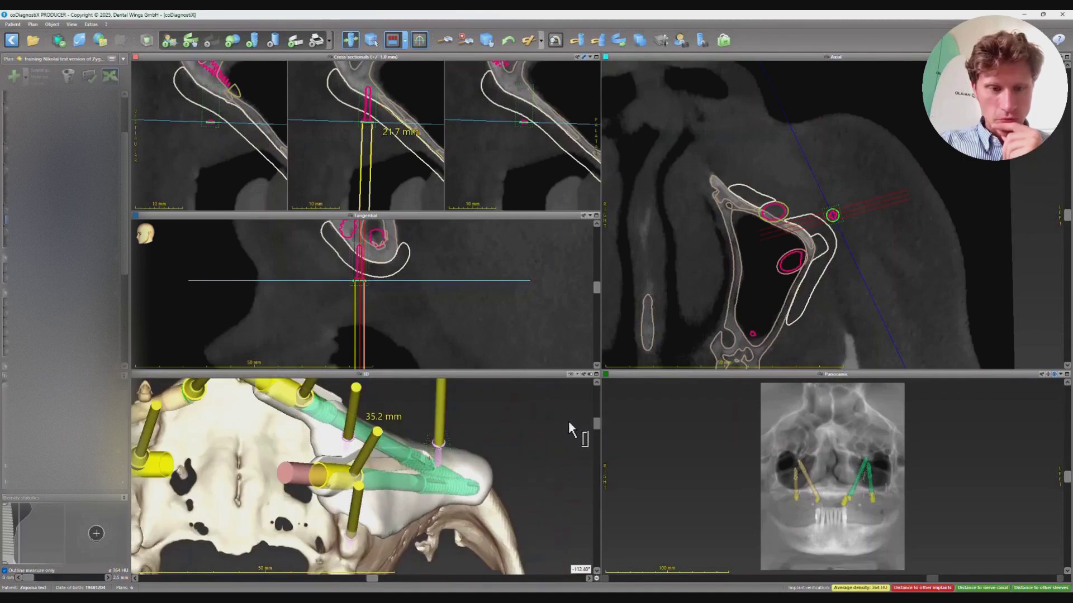
{"action": "left_click_drag", "start_coordinate": [349, 533], "coordinate": [370, 505]}
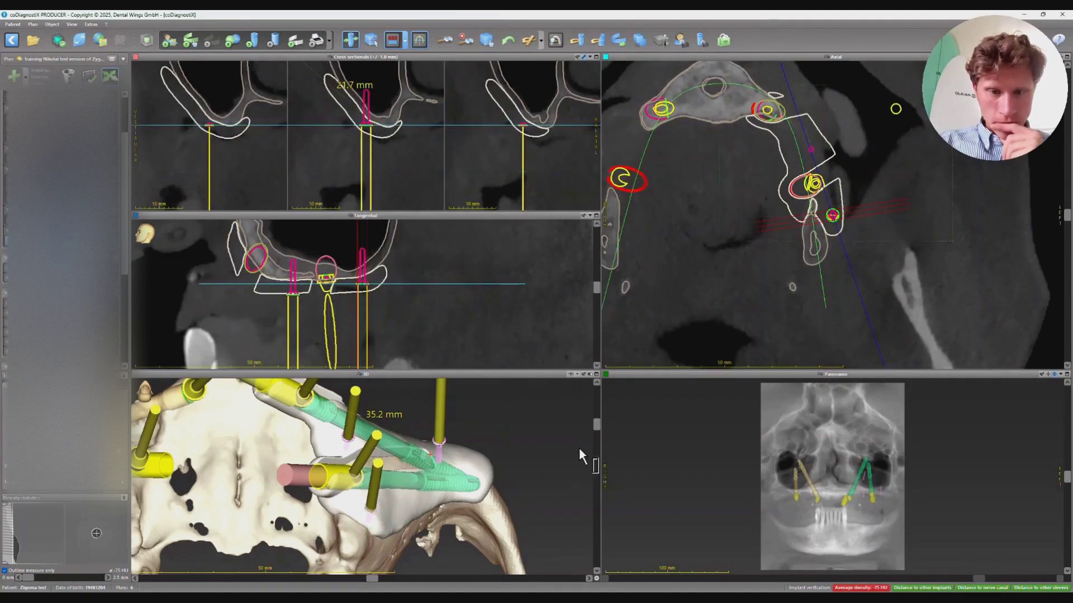
{"action": "left_click_drag", "start_coordinate": [595, 427], "coordinate": [598, 457]}
{"action": "left_click_drag", "start_coordinate": [492, 499], "coordinate": [467, 500]}
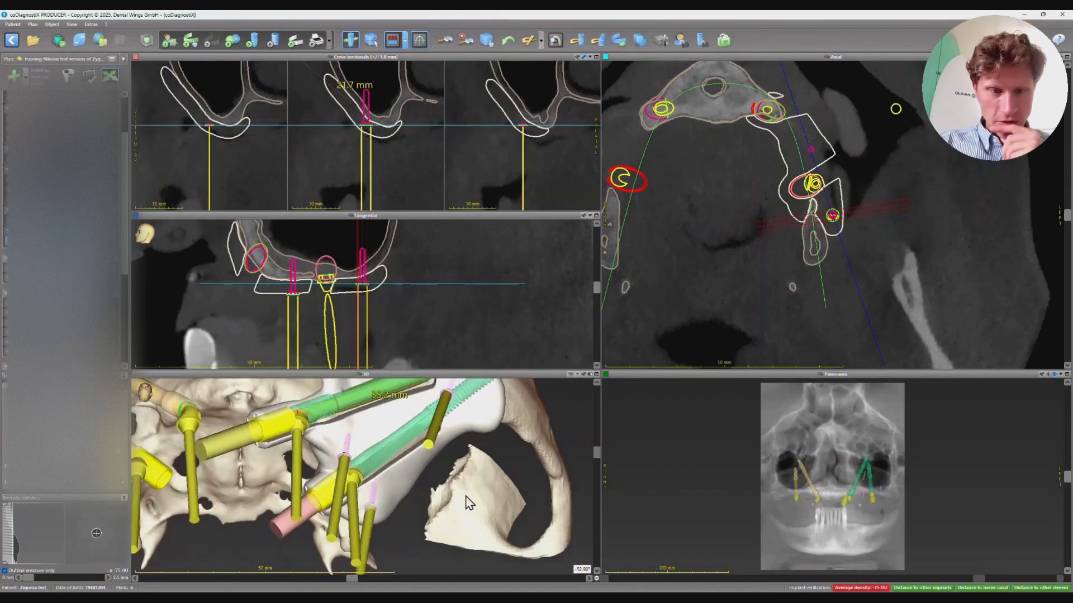
{"action": "left_click_drag", "start_coordinate": [373, 511], "coordinate": [346, 380]}
{"action": "double_click", "coordinate": [347, 380]}
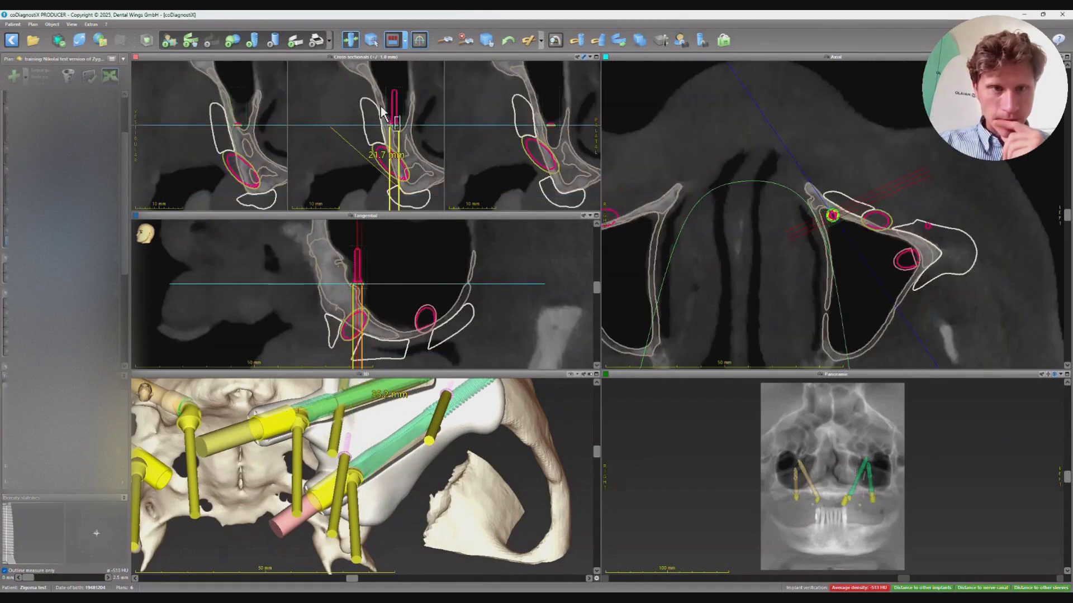
{"action": "left_click_drag", "start_coordinate": [393, 123], "coordinate": [388, 148]}
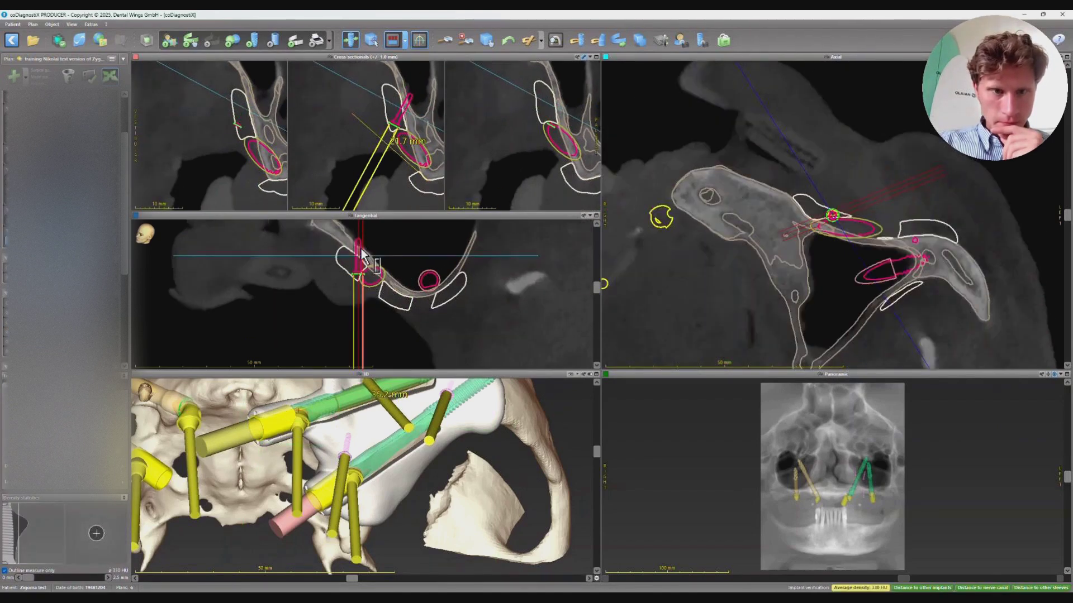
{"action": "left_click_drag", "start_coordinate": [352, 256], "coordinate": [337, 255]}
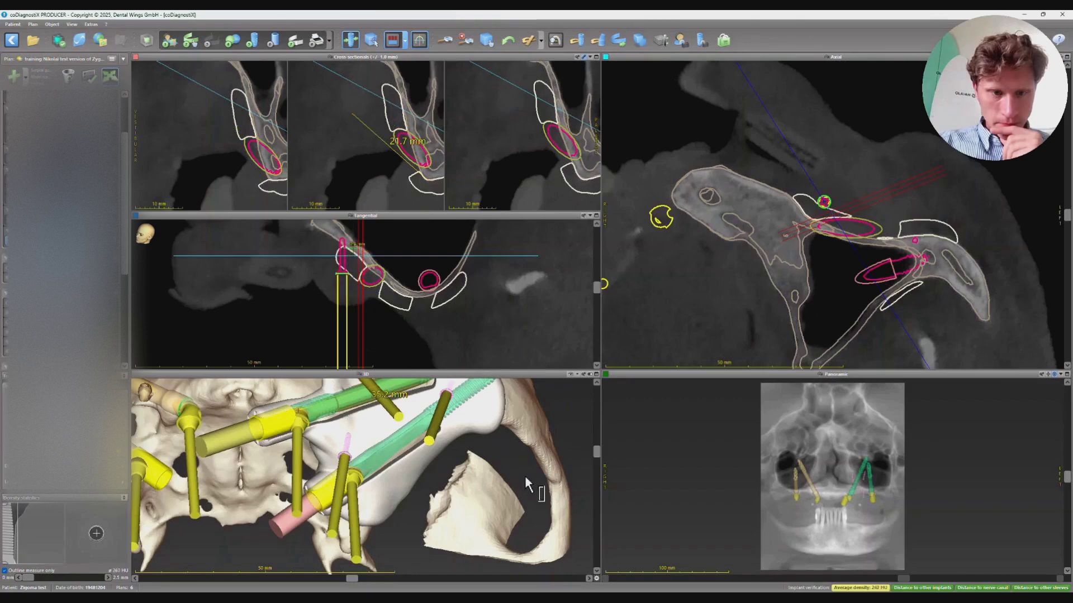
Step: Fine-tune the position and angulation of the pin at position 28 through the guide's upper edge, clear of the nearby implant
{"action": "scroll", "coordinate": [412, 509], "scroll_direction": "down", "scroll_amount": 5, "text": "ctrl"}
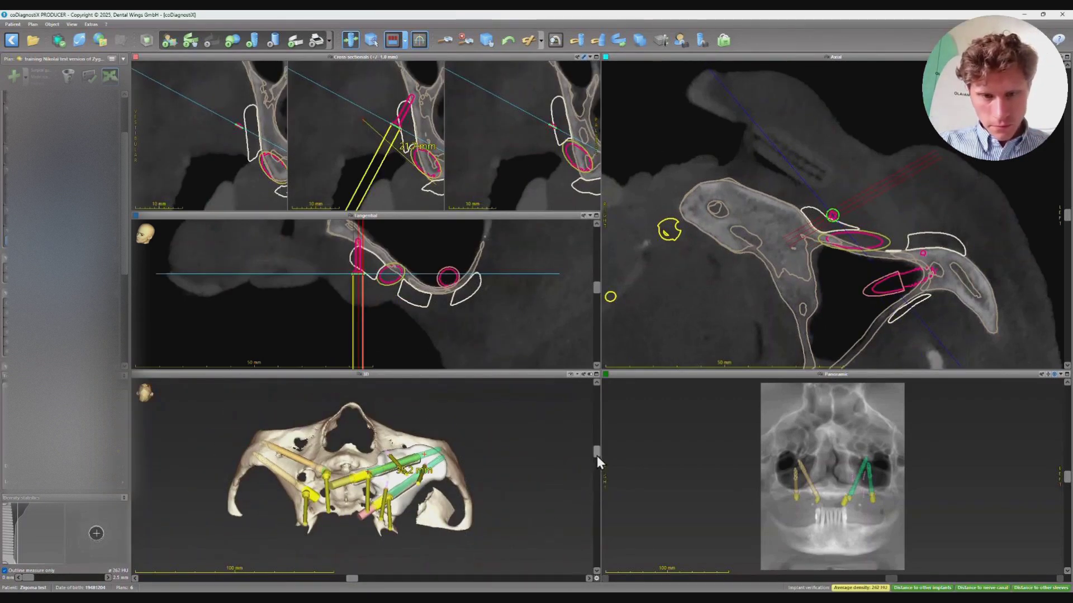
{"action": "mouse_move", "coordinate": [597, 456]}
{"action": "left_mouse_down"}
{"action": "mouse_move", "coordinate": [589, 431]}
{"action": "mouse_move", "coordinate": [596, 458]}
{"action": "mouse_move", "coordinate": [591, 451]}
{"action": "left_mouse_up"}
{"action": "scroll", "coordinate": [350, 462], "scroll_direction": "up", "scroll_amount": 5}
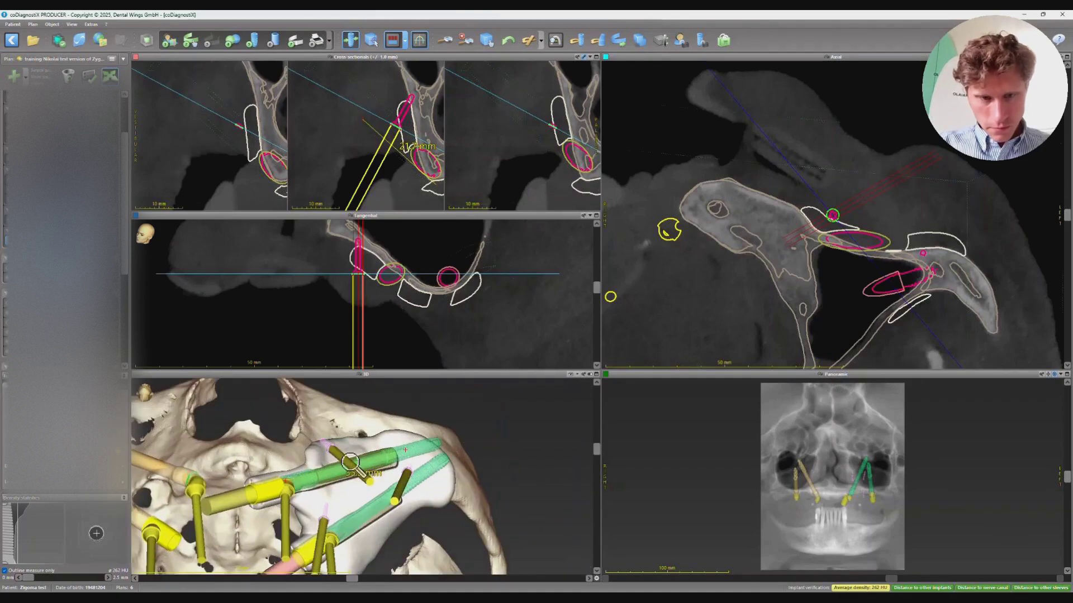
{"action": "scroll", "coordinate": [351, 462], "scroll_direction": "up", "scroll_amount": 3}
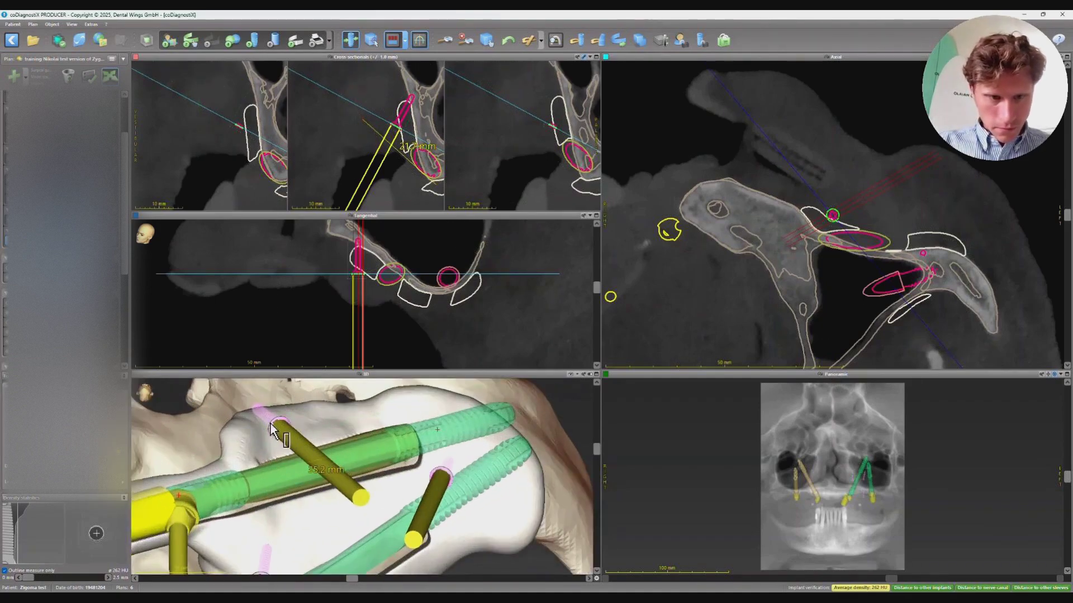
{"action": "left_click_drag", "start_coordinate": [270, 429], "coordinate": [281, 439]}
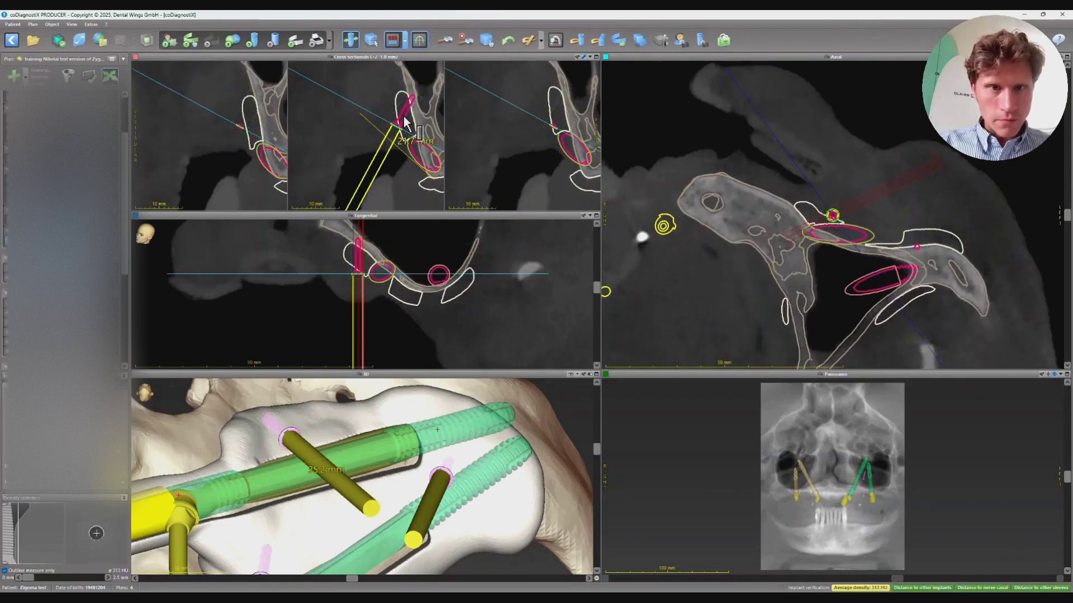
{"action": "left_click_drag", "start_coordinate": [403, 116], "coordinate": [408, 120]}
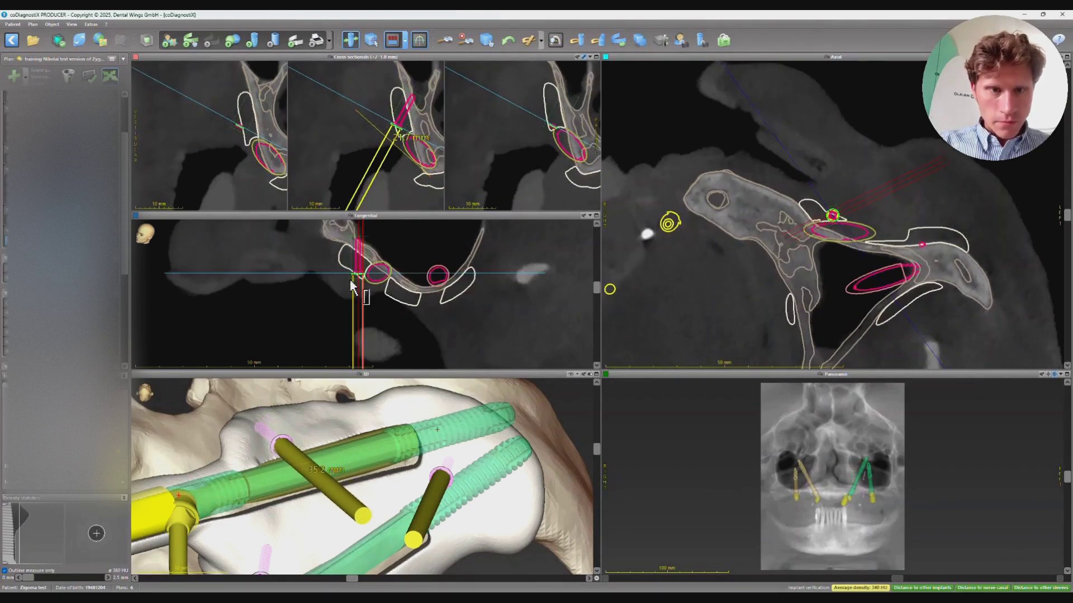
{"action": "left_click_drag", "start_coordinate": [352, 280], "coordinate": [348, 272]}
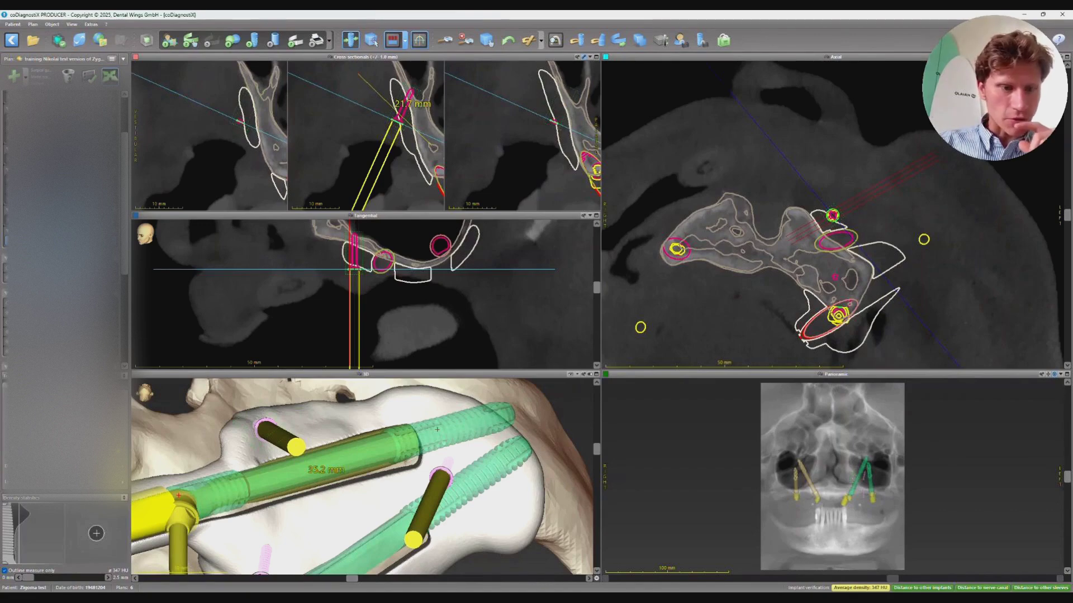
Step: Delete the fixation pin at position 28 from the plan
{"action": "scroll", "coordinate": [491, 512], "scroll_direction": "down", "scroll_amount": 5}
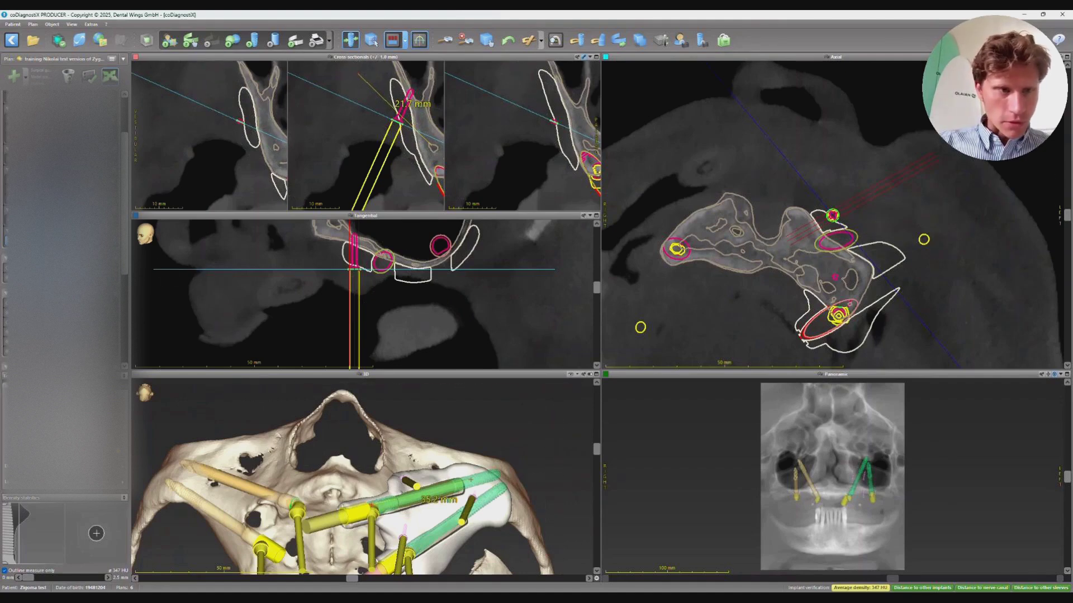
{"action": "key", "text": "Delete"}
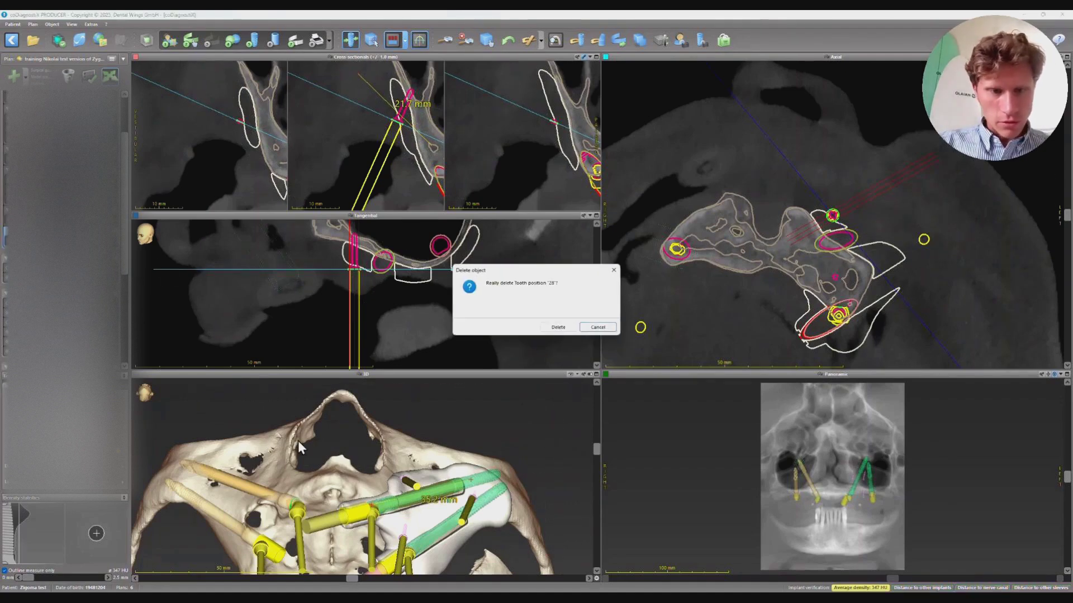
{"action": "left_click", "coordinate": [559, 326]}
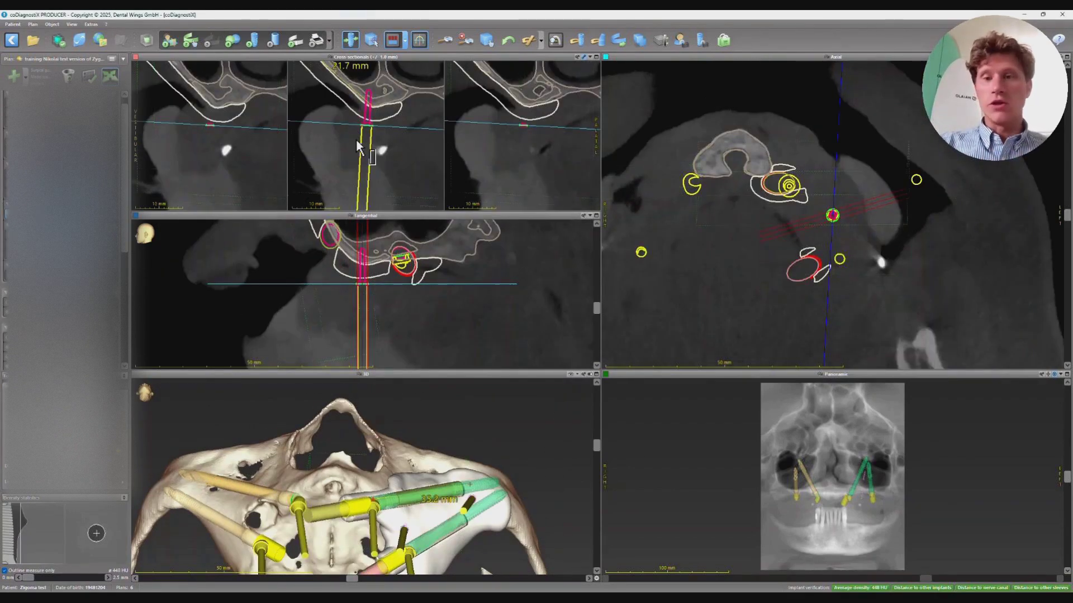
Step: Create a new custom sleeve system, accept its terms and define a sleeve with 1.1 mm inner diameter, 1.3 mm outer diameter and 2 mm length
{"action": "left_click", "coordinate": [90, 24]}
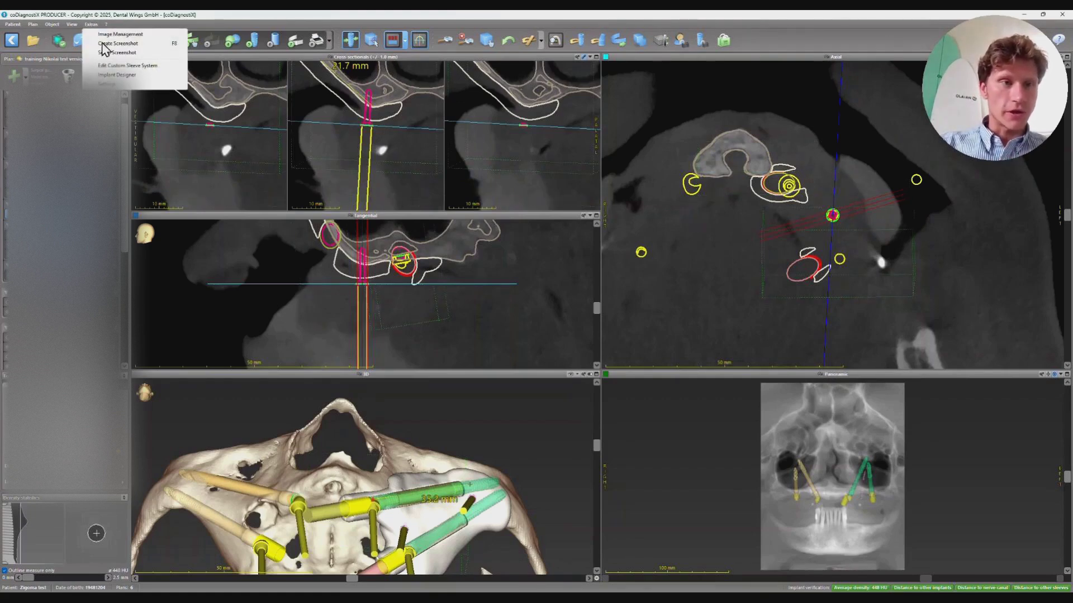
{"action": "left_click", "coordinate": [126, 66]}
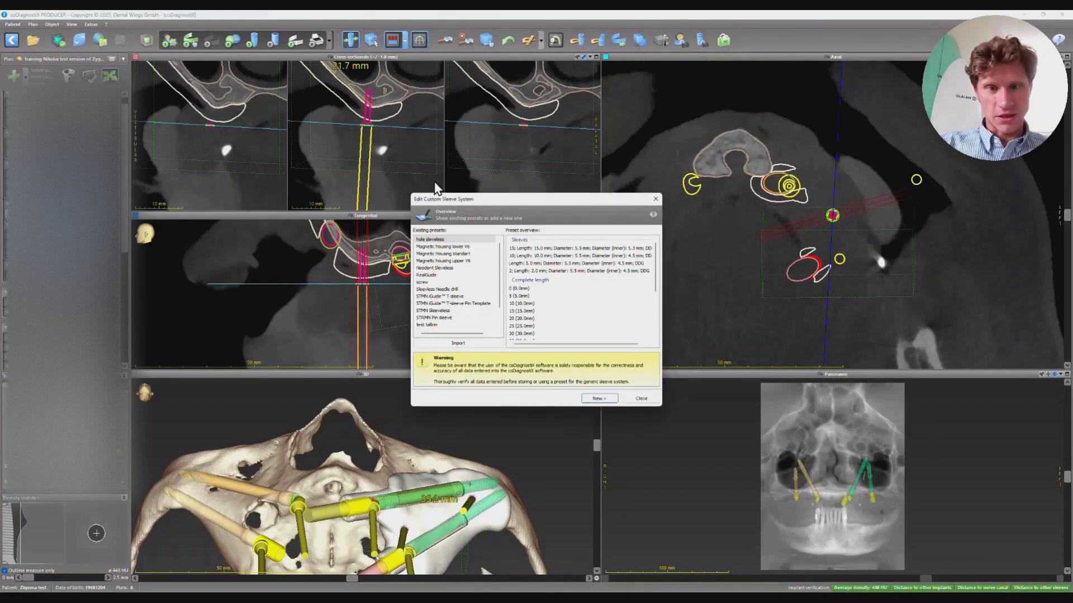
{"action": "left_click", "coordinate": [599, 399]}
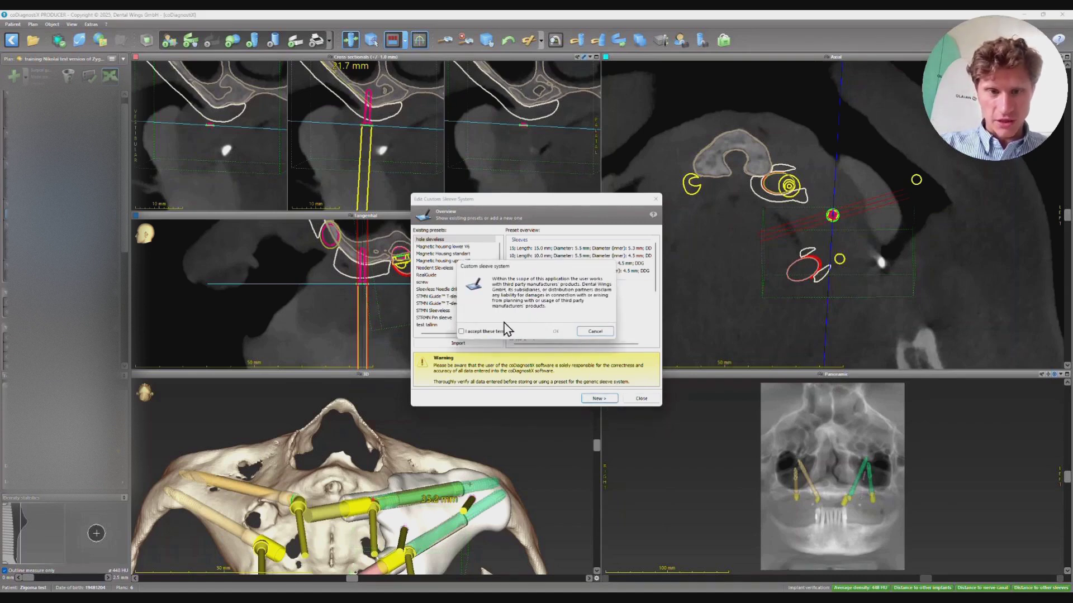
{"action": "left_click", "coordinate": [566, 332]}
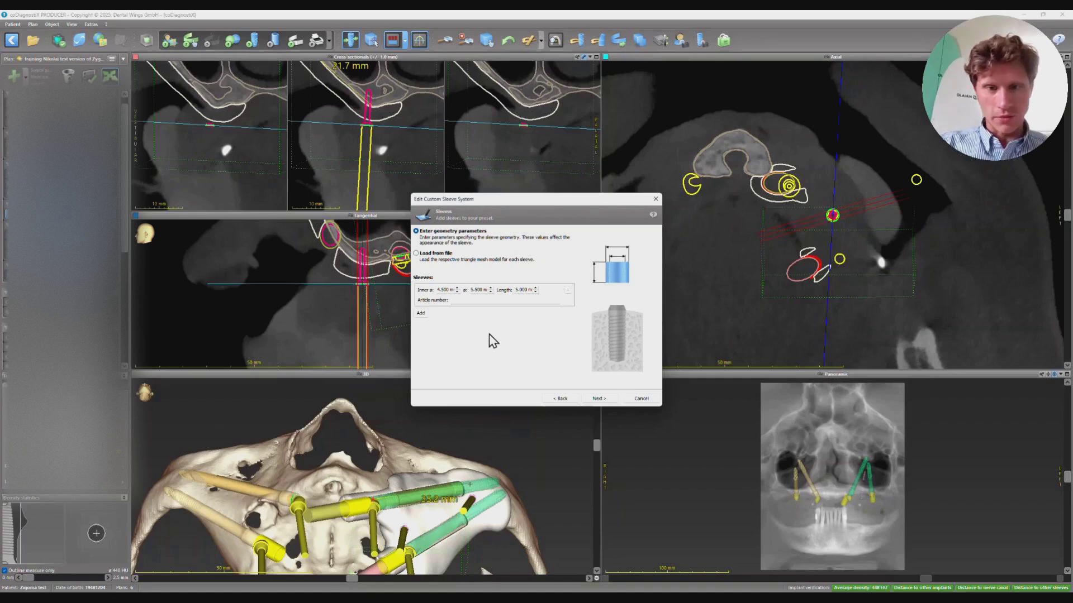
{"action": "left_click", "coordinate": [490, 291]}
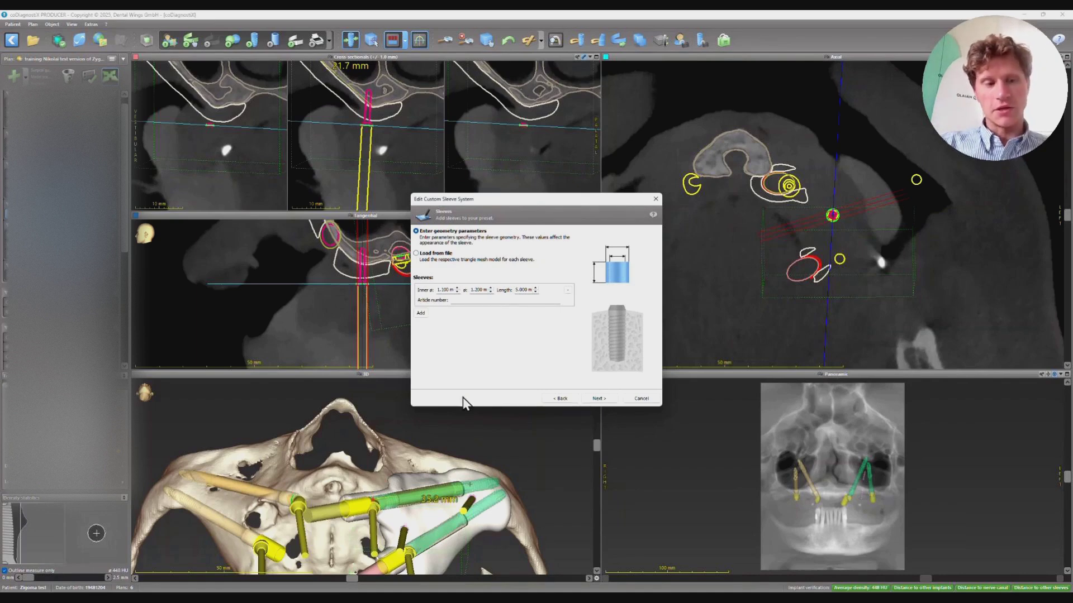
{"action": "left_click", "coordinate": [490, 287]}
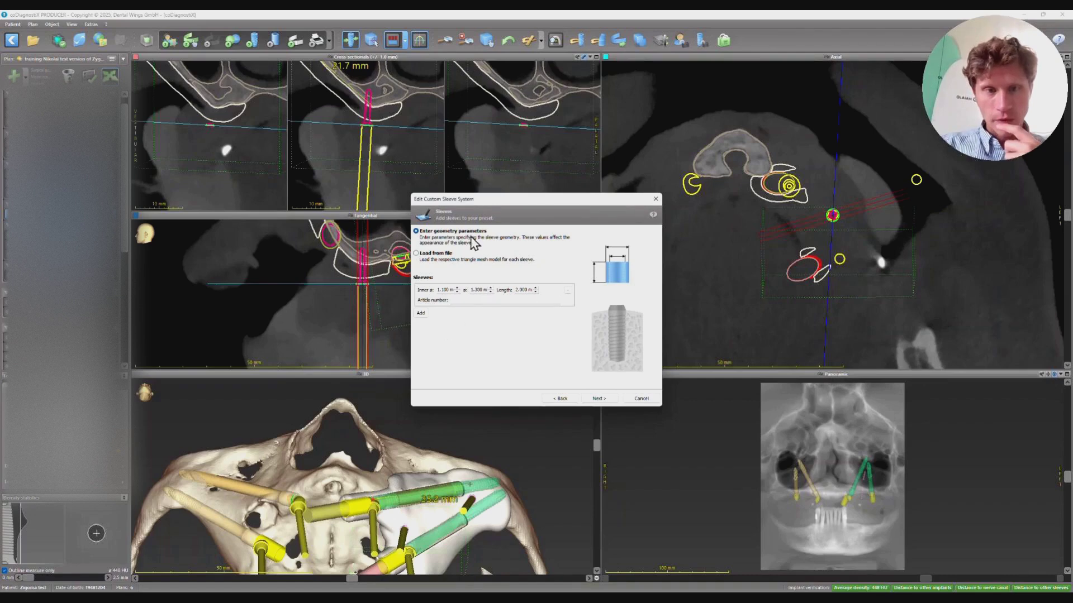
{"action": "left_click", "coordinate": [597, 399]}
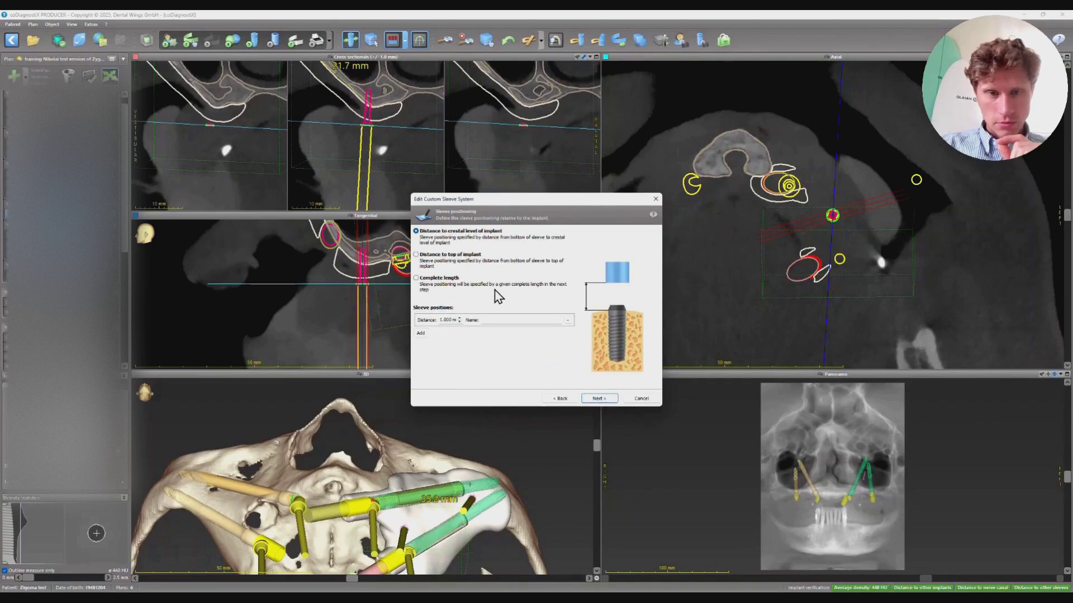
Step: Define the sleeve position by its distance to the crestal level of the implant, with a distance of 0 mm
{"action": "left_click", "coordinate": [438, 280]}
{"action": "left_click", "coordinate": [442, 259]}
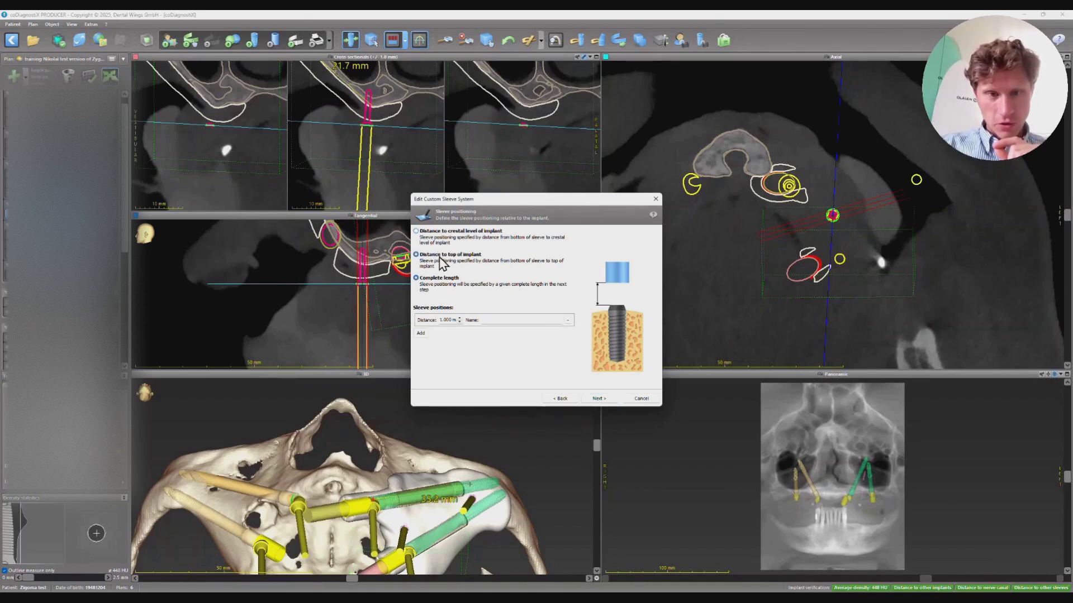
{"action": "left_click", "coordinate": [446, 237]}
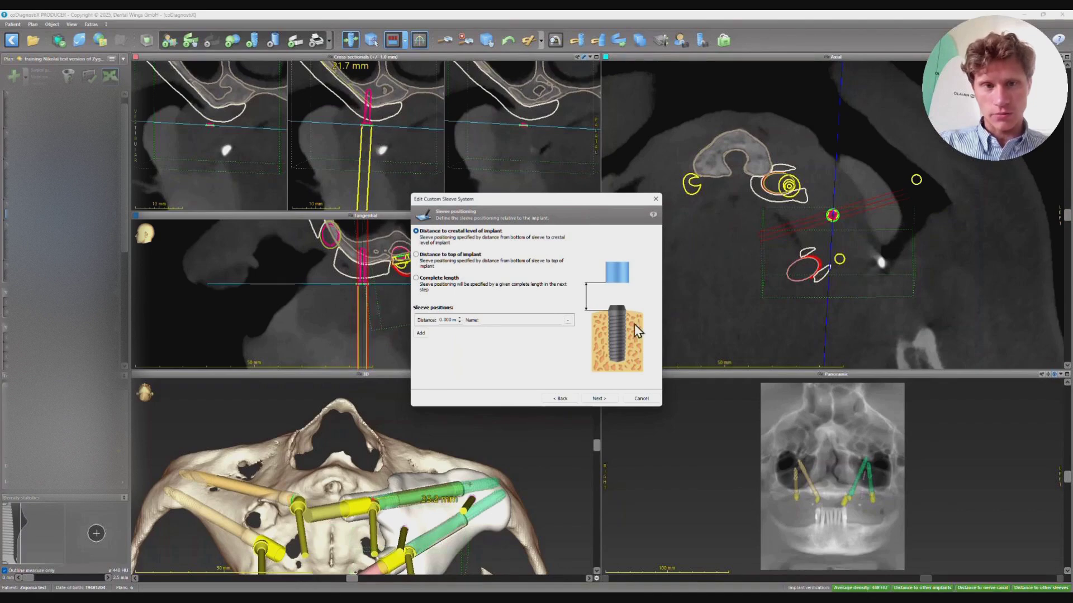
{"action": "left_click", "coordinate": [605, 400]}
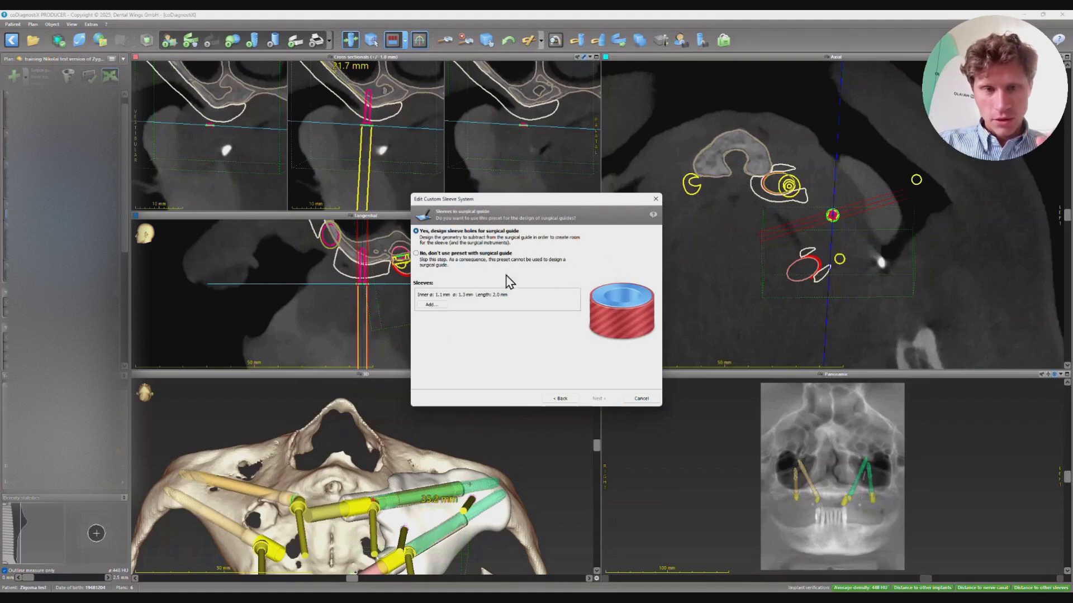
Step: Add the default three-segment sleeve hole for surgical guide design and save the preset as "fixation screw"
{"action": "left_click", "coordinate": [439, 308]}
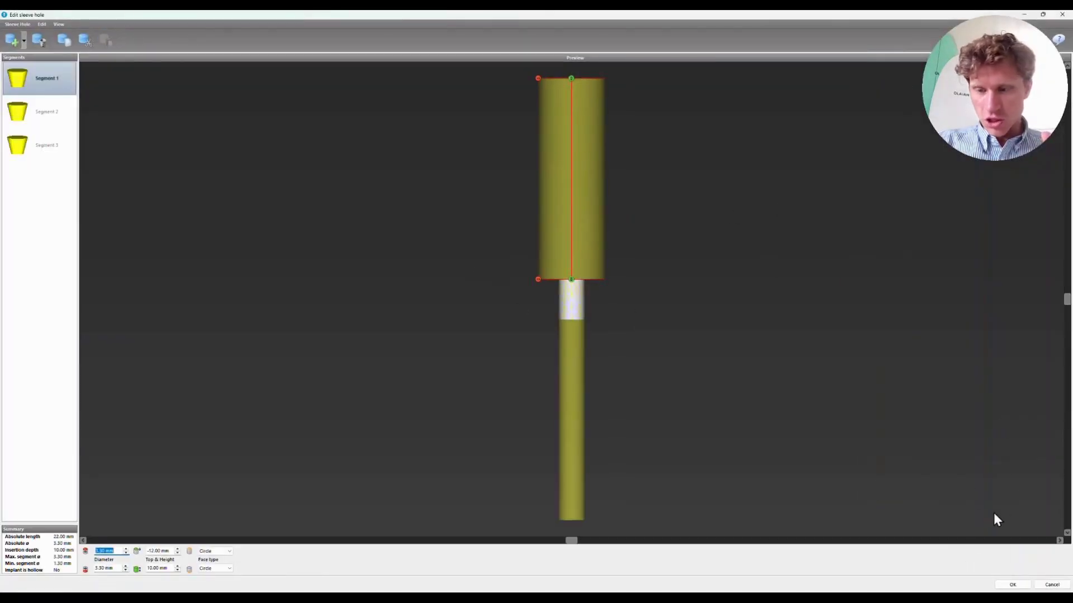
{"action": "left_click", "coordinate": [585, 186]}
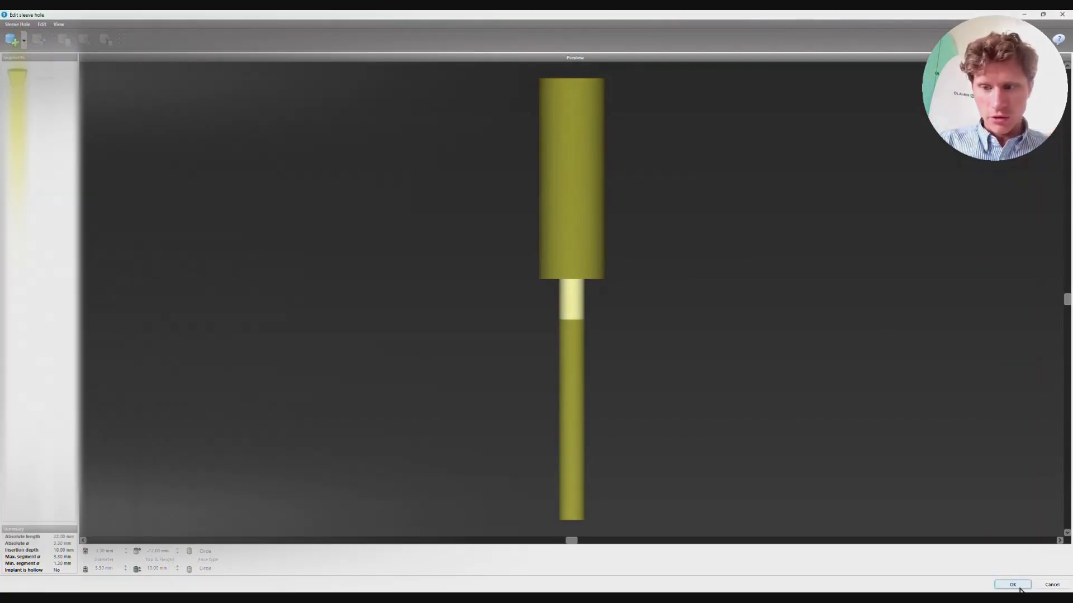
{"action": "left_click", "coordinate": [1013, 585]}
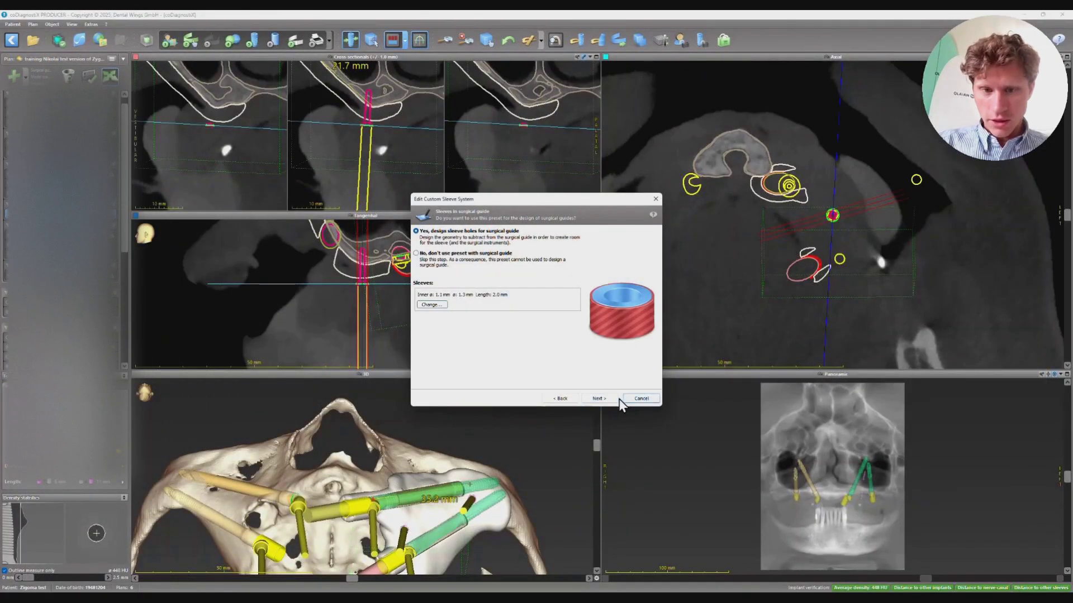
{"action": "left_click", "coordinate": [598, 399]}
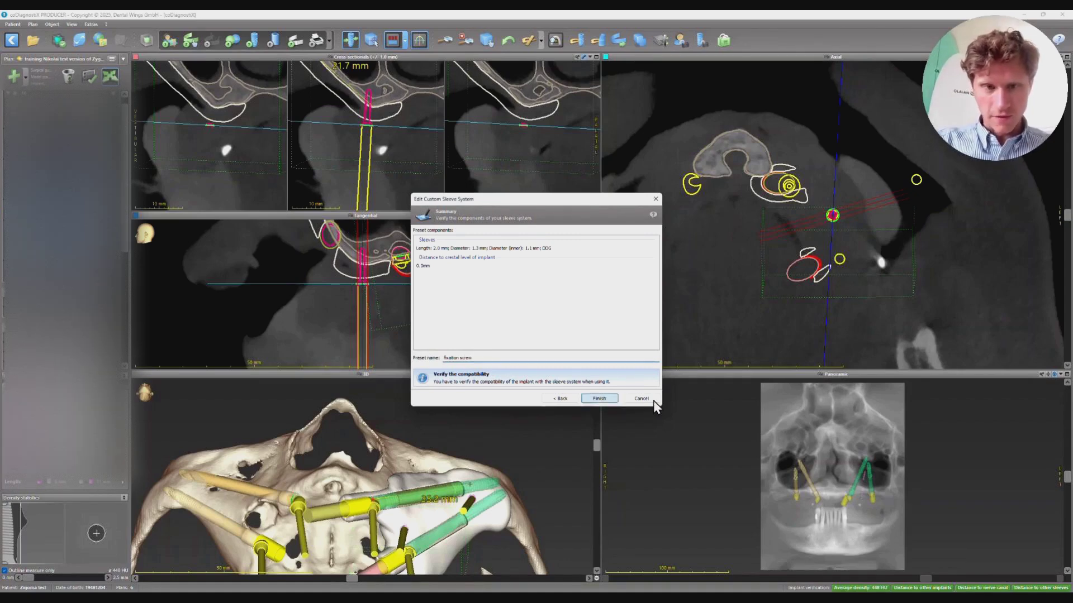
{"action": "left_click", "coordinate": [601, 398]}
{"action": "left_click", "coordinate": [638, 397]}
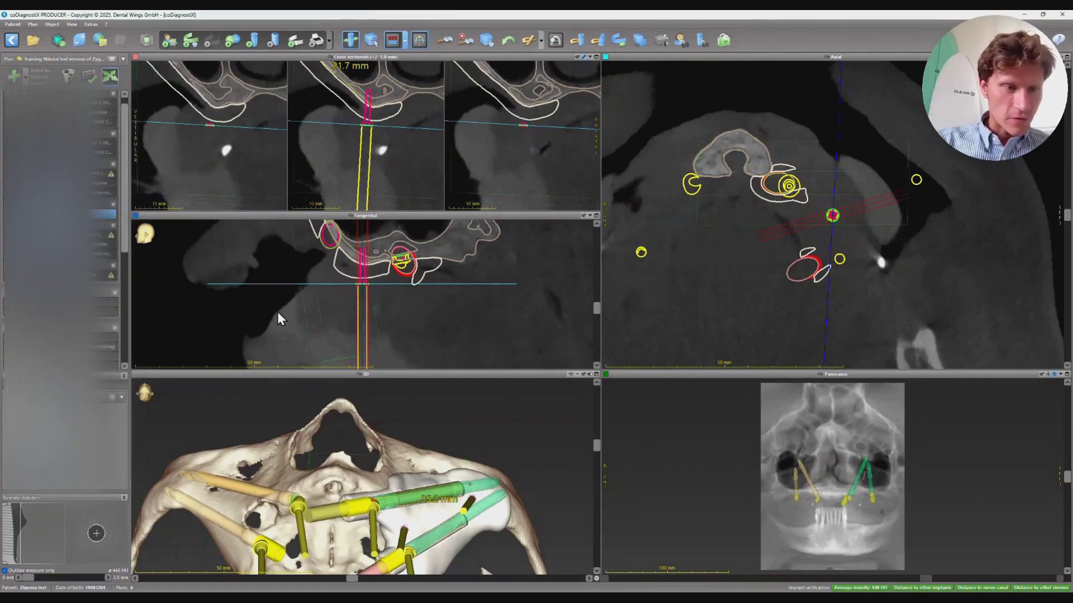
Step: Assign the custom sleeve preset "Fixation screw" to the fixation pins at positions 24 and 27
{"action": "left_click", "coordinate": [86, 398]}
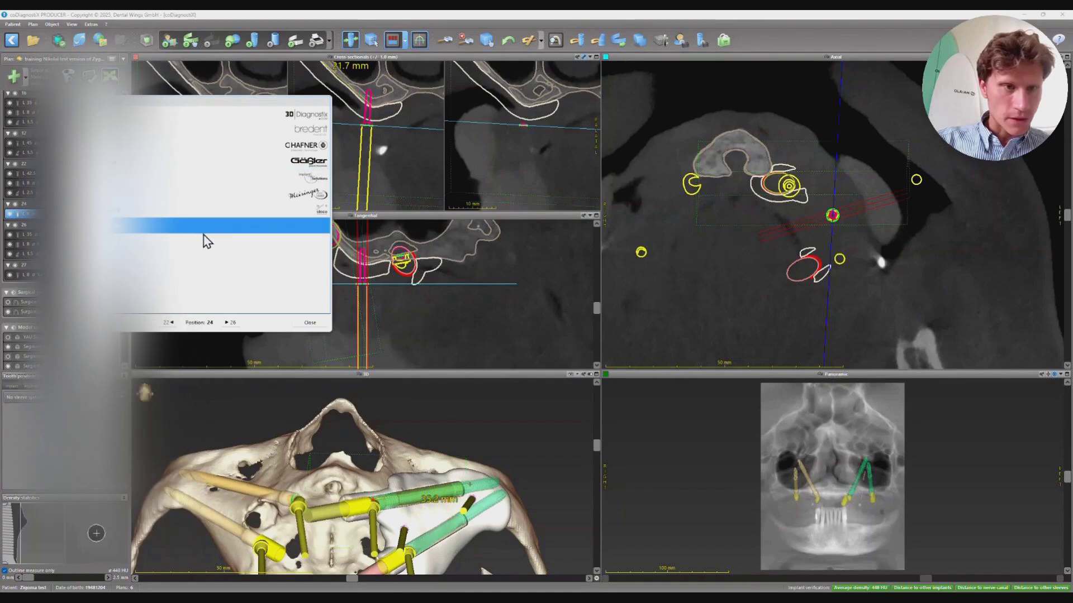
{"action": "left_click", "coordinate": [208, 235]}
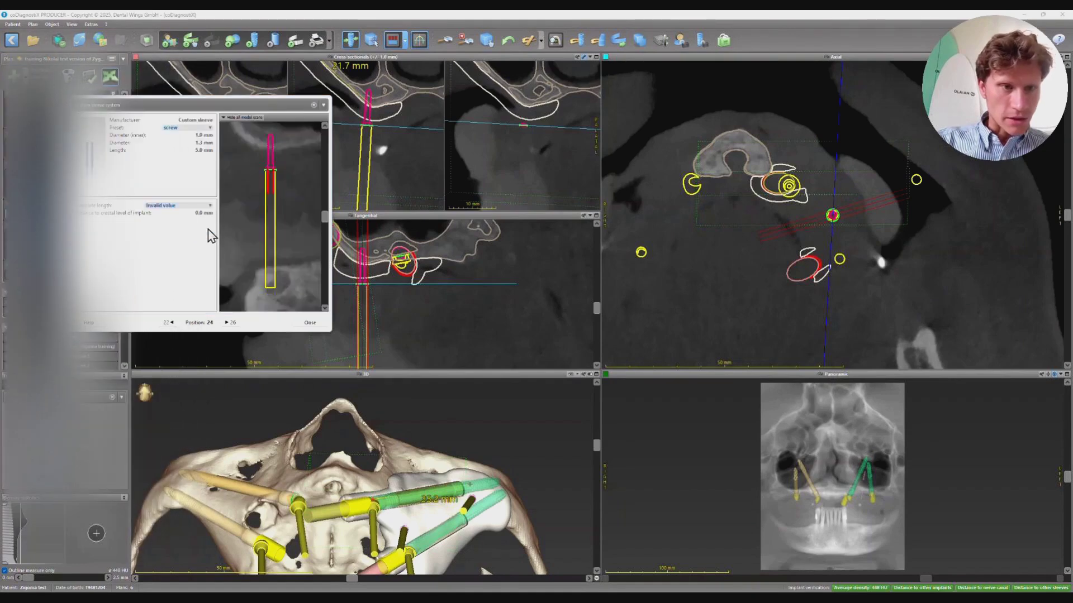
{"action": "left_click", "coordinate": [190, 128]}
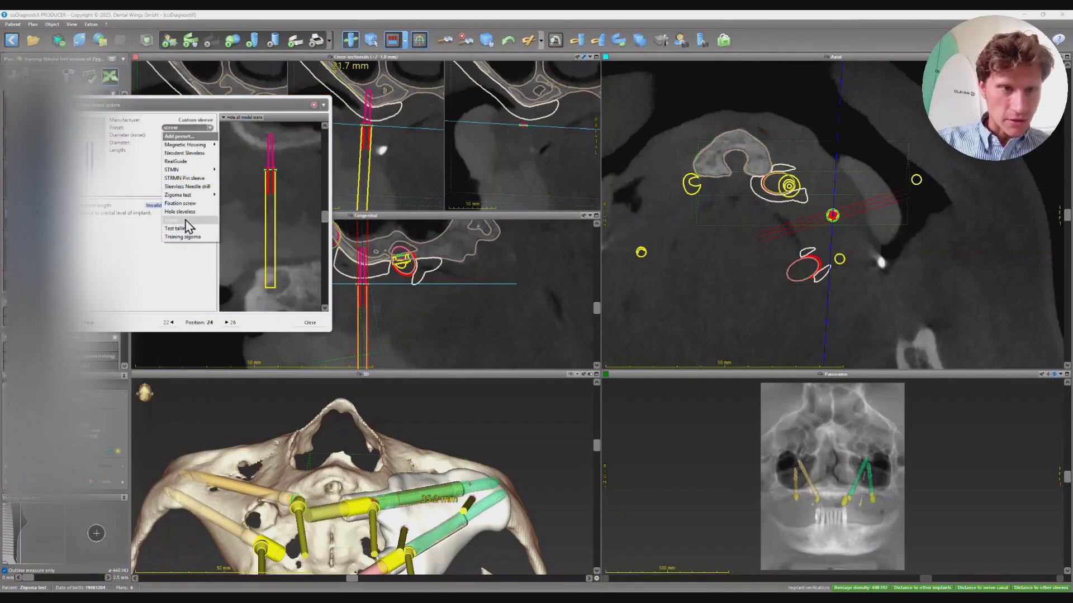
{"action": "left_click", "coordinate": [185, 205]}
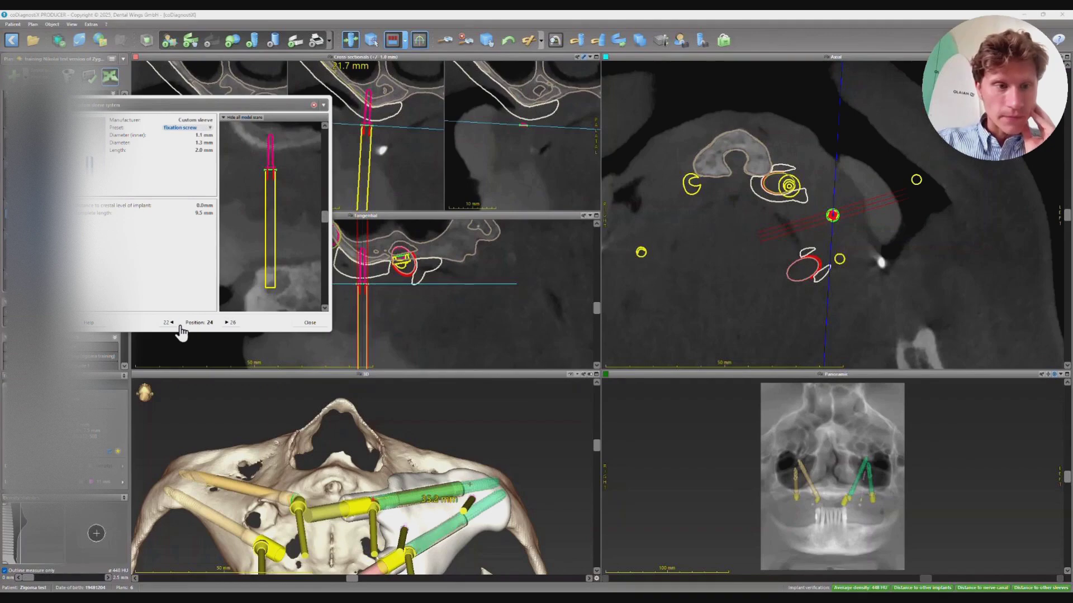
{"action": "left_click", "coordinate": [230, 323]}
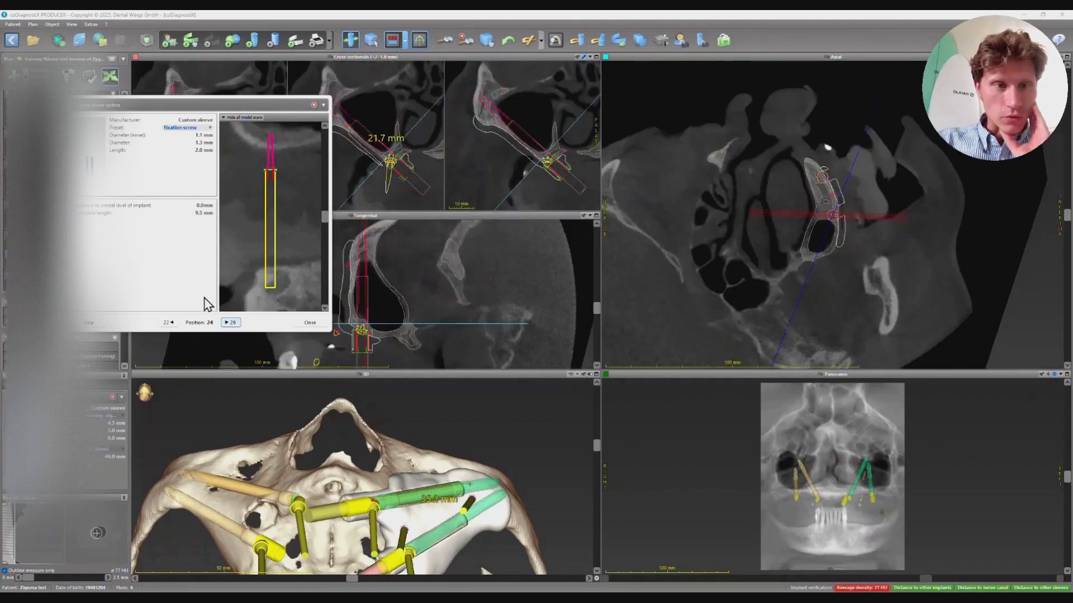
{"action": "left_click", "coordinate": [322, 327]}
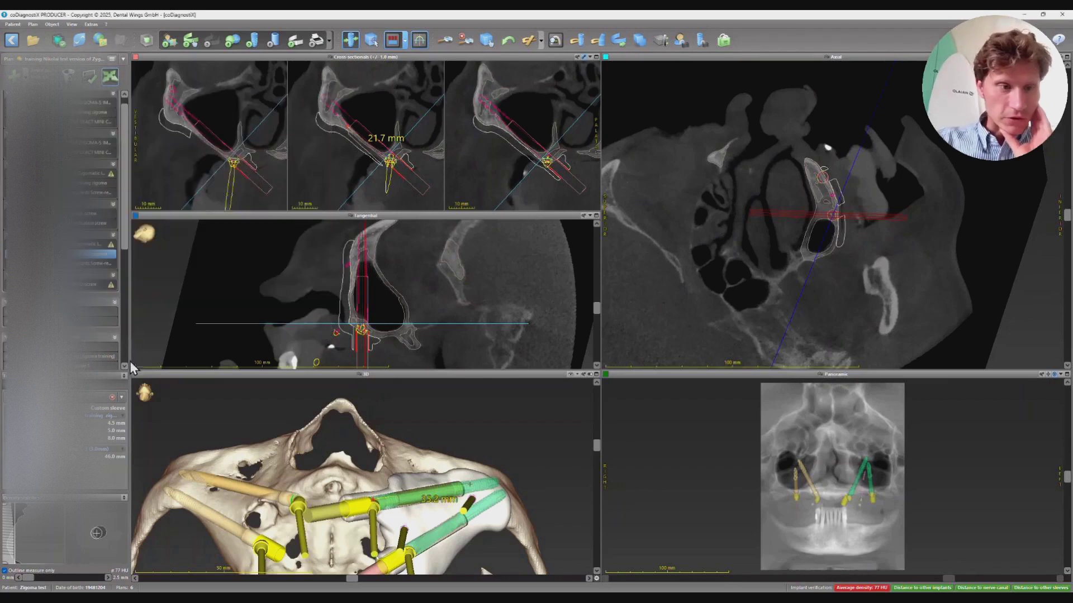
{"action": "double_click", "coordinate": [53, 275]}
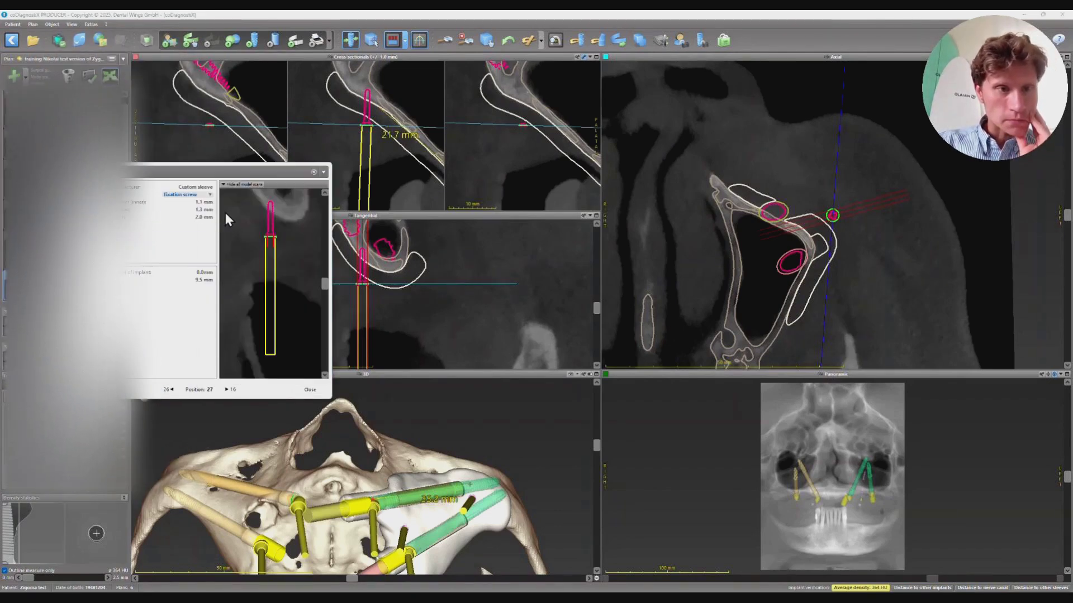
{"action": "left_click", "coordinate": [309, 389]}
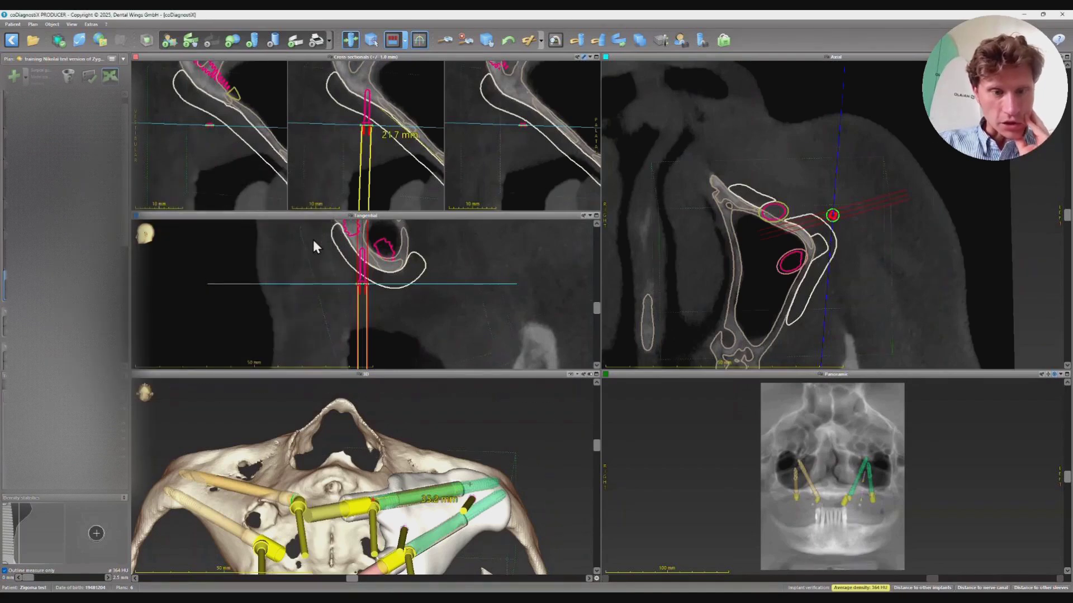
Step: Adjust the tilt and depth of the fixation pin at position 27 and fine-tune the pin at 24 in the cross-sectional view
{"action": "left_click", "coordinate": [372, 120]}
{"action": "left_click_drag", "start_coordinate": [367, 132], "coordinate": [370, 107]}
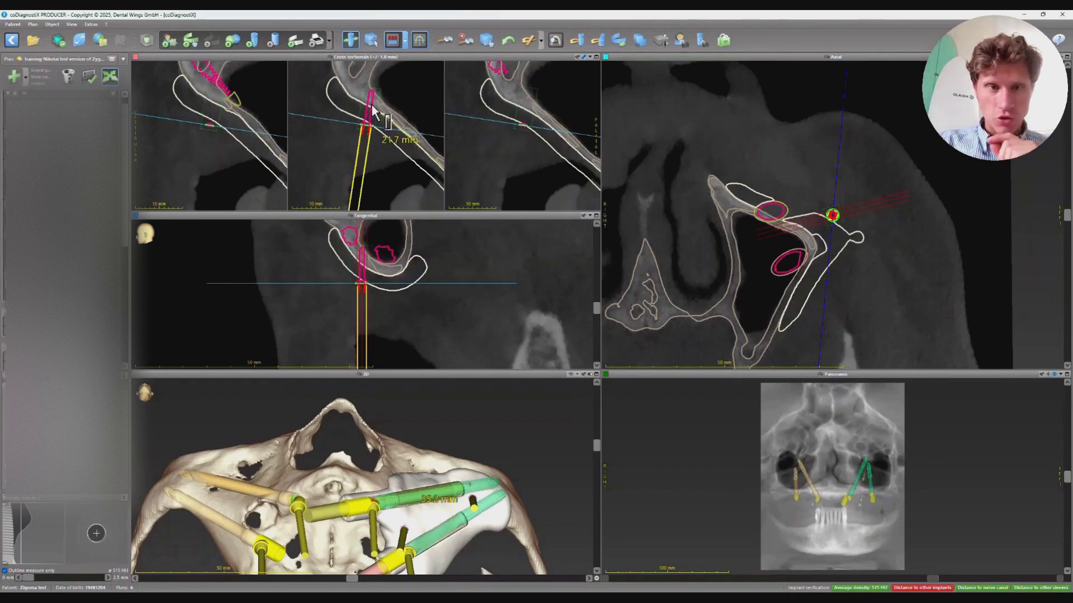
{"action": "left_click_drag", "start_coordinate": [374, 87], "coordinate": [370, 104]}
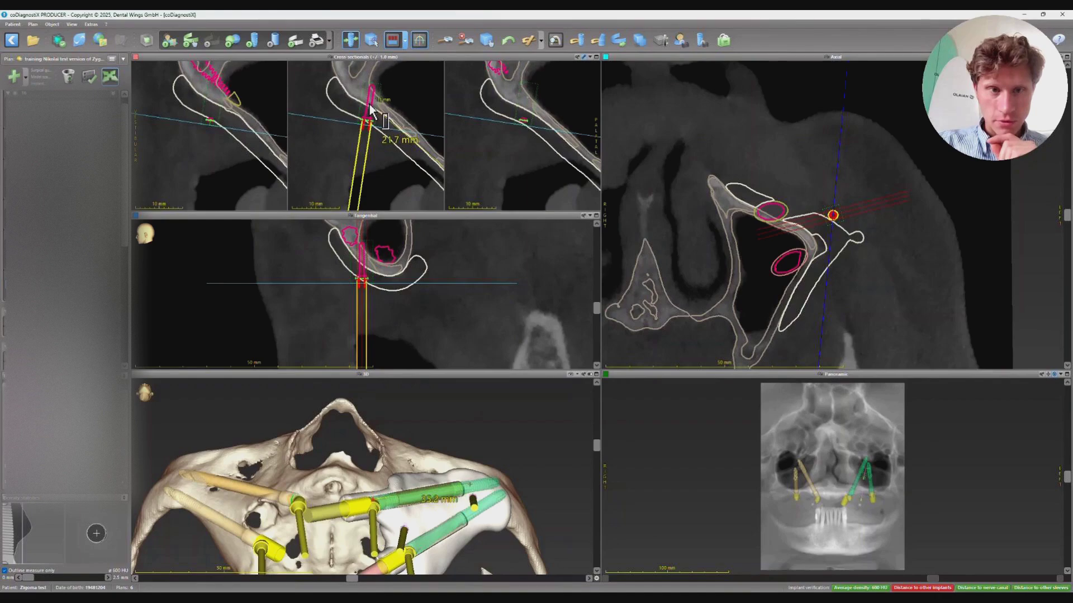
{"action": "left_click_drag", "start_coordinate": [369, 104], "coordinate": [369, 105]}
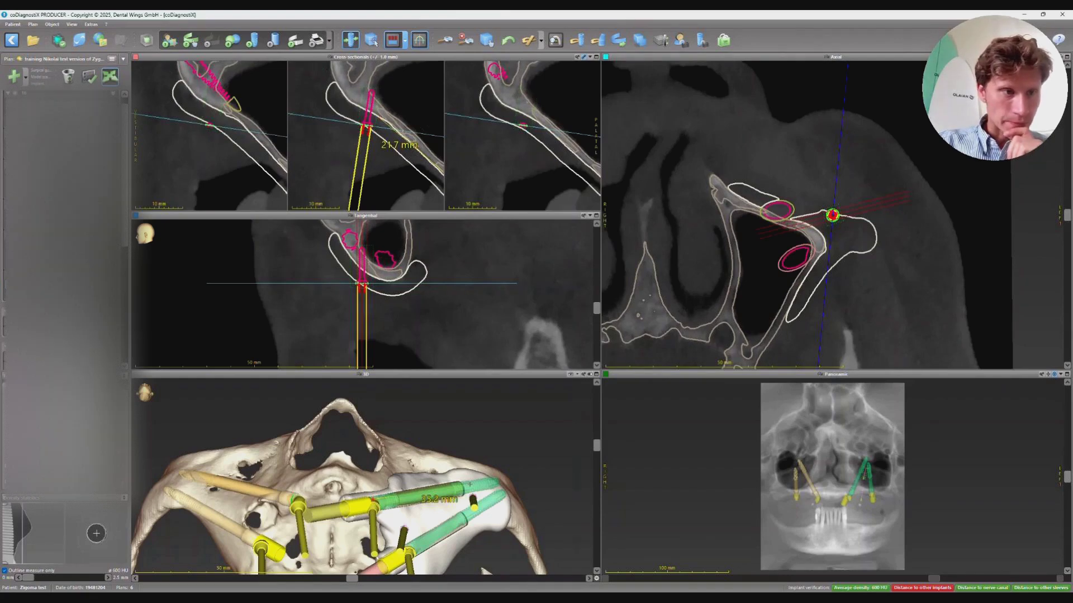
{"action": "left_click", "coordinate": [62, 226]}
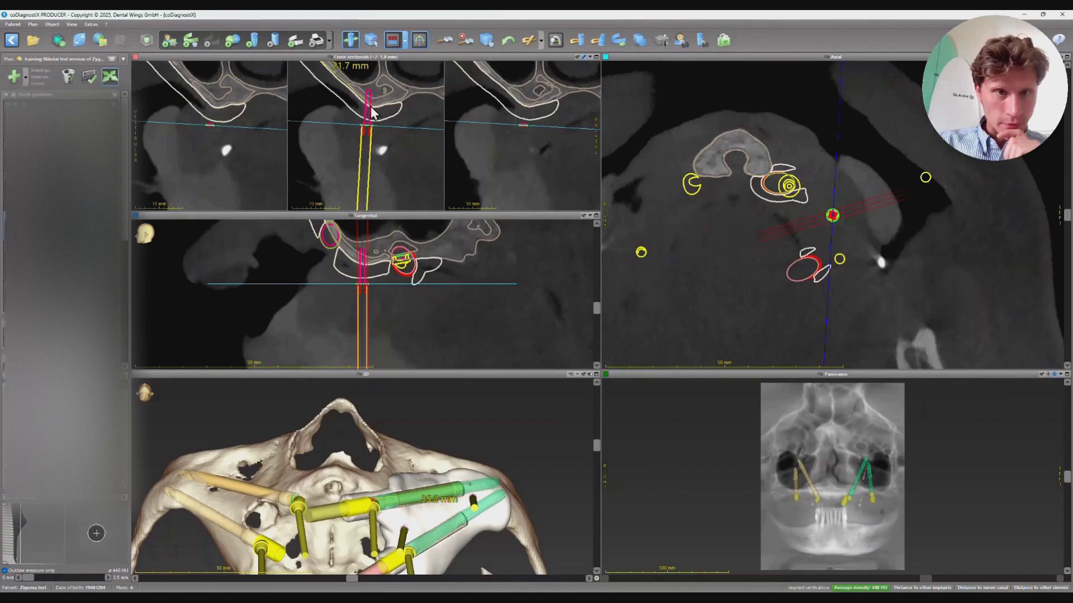
{"action": "left_click_drag", "start_coordinate": [371, 105], "coordinate": [371, 99]}
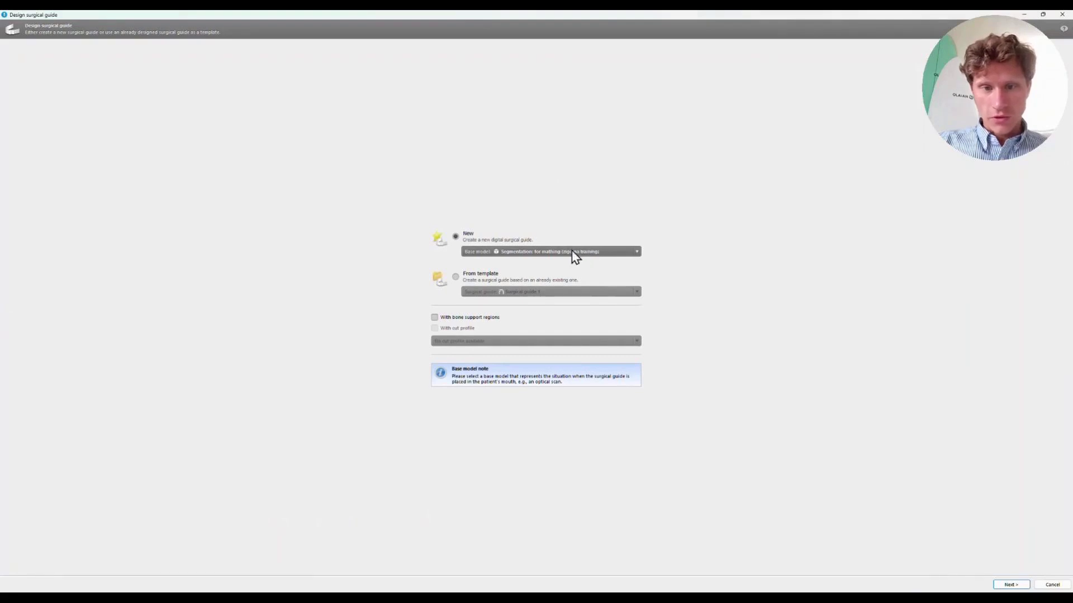
Step: Start a new surgical guide on the segmentation base model without bone support regions and define its insertion direction
{"action": "left_click", "coordinate": [1013, 585]}
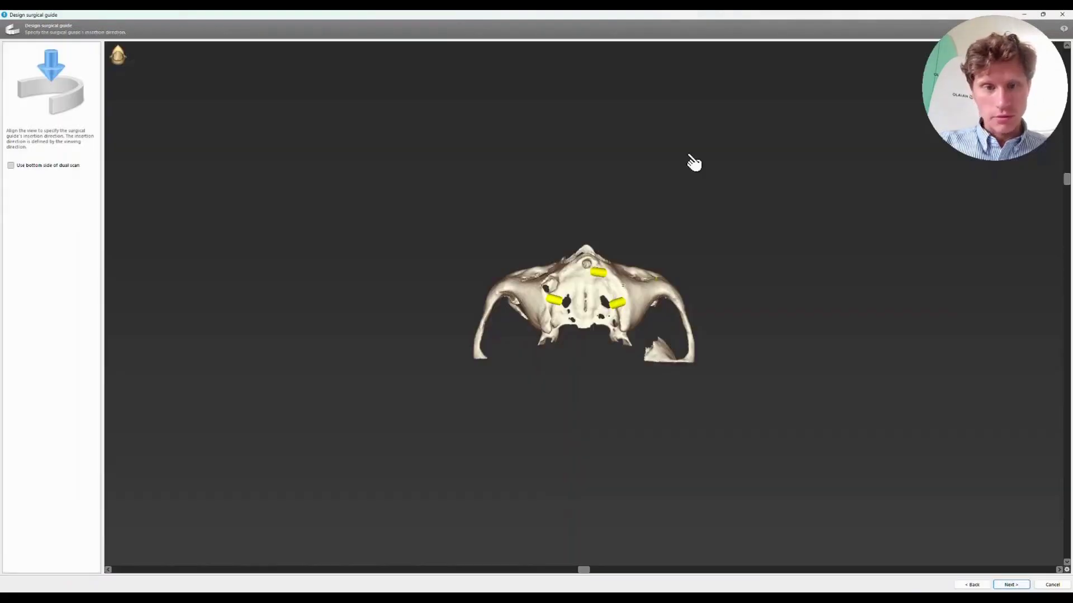
{"action": "right_click_drag", "start_coordinate": [608, 203], "coordinate": [567, 285]}
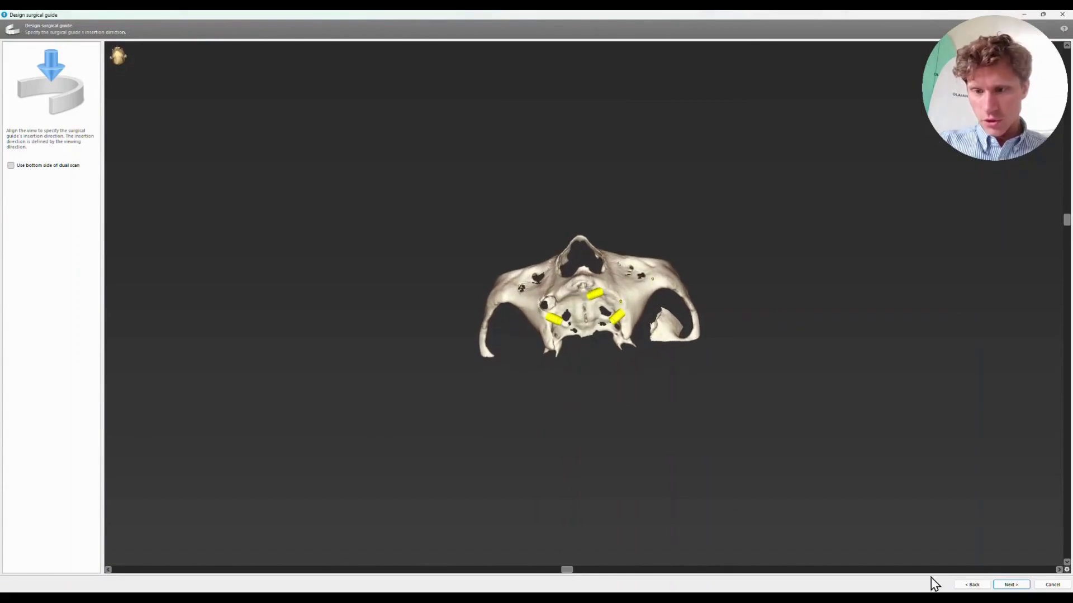
{"action": "left_click", "coordinate": [1013, 585]}
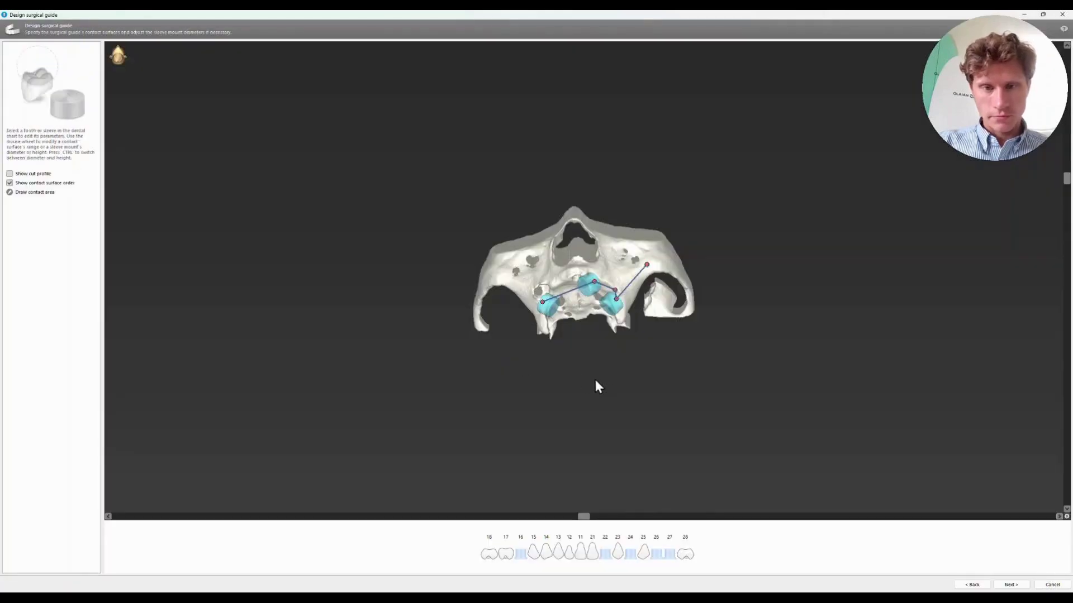
Step: Exclude the sleeve mounts at positions 16, 22 and 26 from the guide, keeping only 24 and 27
{"action": "left_click", "coordinate": [612, 304]}
{"action": "left_click", "coordinate": [594, 280]}
{"action": "left_click", "coordinate": [521, 557]}
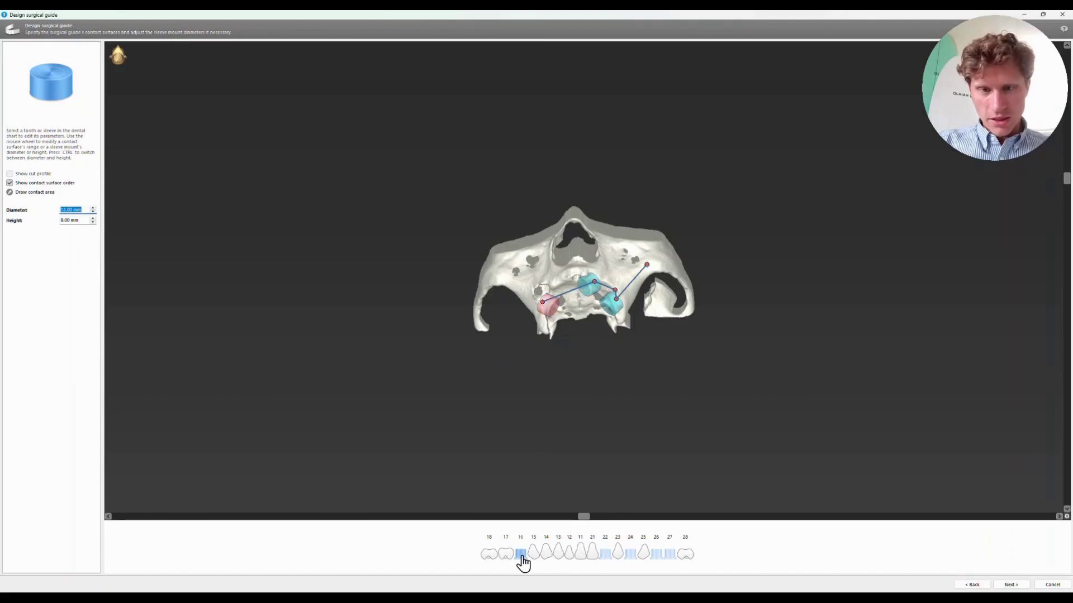
{"action": "left_click", "coordinate": [521, 557]}
{"action": "left_click", "coordinate": [606, 557]}
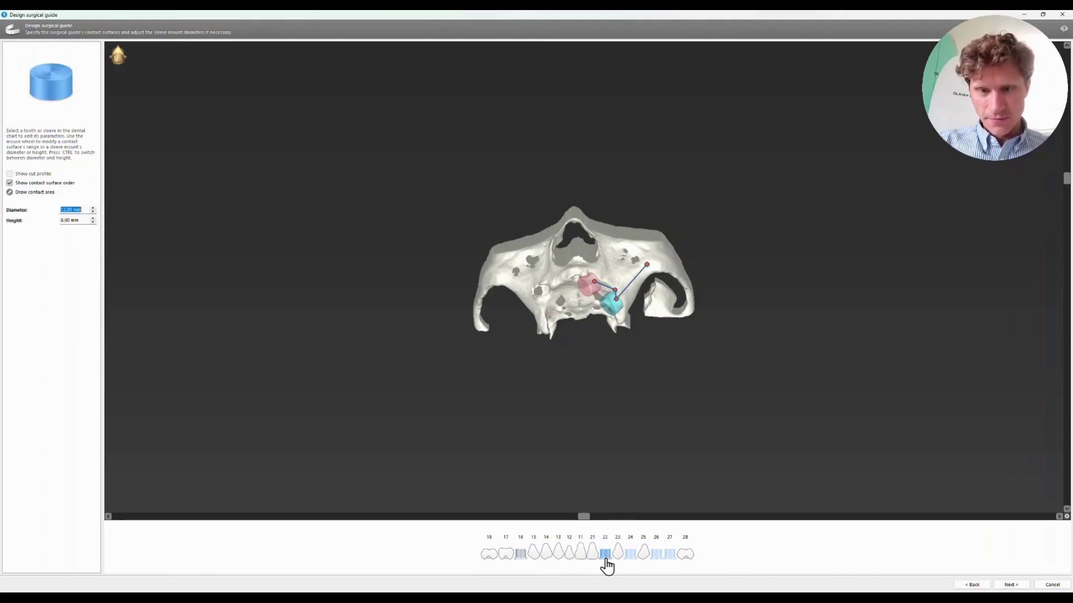
{"action": "left_click", "coordinate": [605, 557]}
{"action": "left_click", "coordinate": [630, 557]}
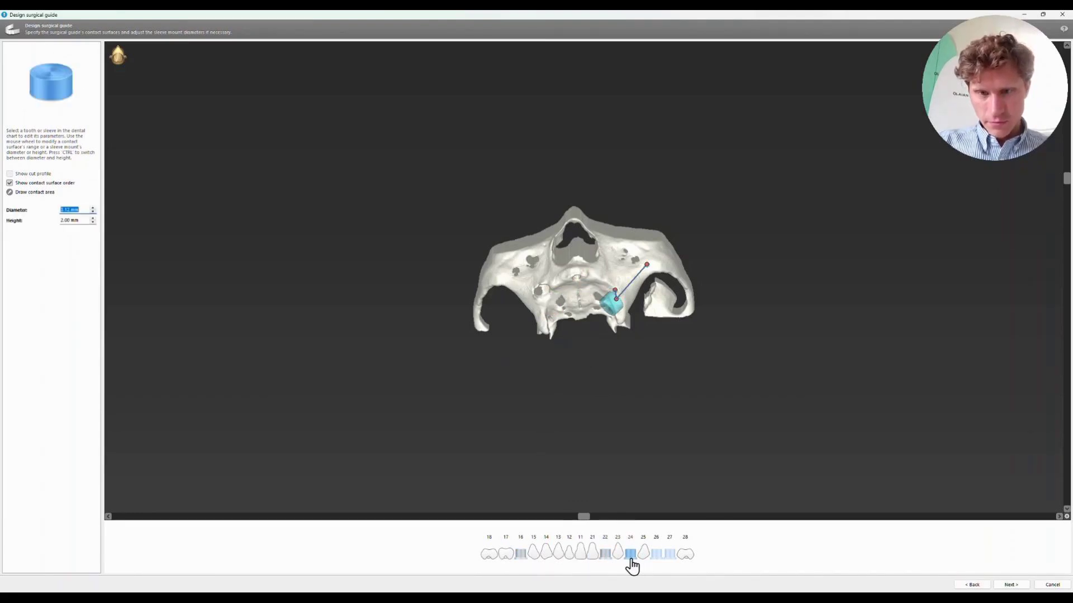
{"action": "left_click", "coordinate": [656, 552]}
{"action": "left_click", "coordinate": [656, 552]}
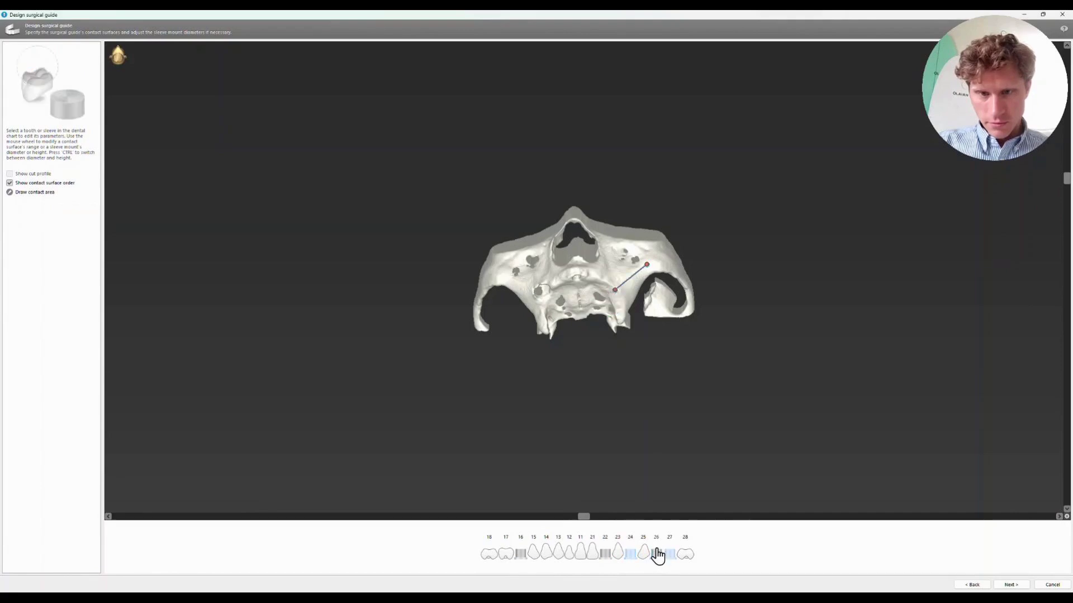
Step: Increase the height of the sleeve mount at position 24 and set the mount height at 27 to 8 mm
{"action": "scroll", "coordinate": [637, 288], "scroll_direction": "up", "scroll_amount": 5}
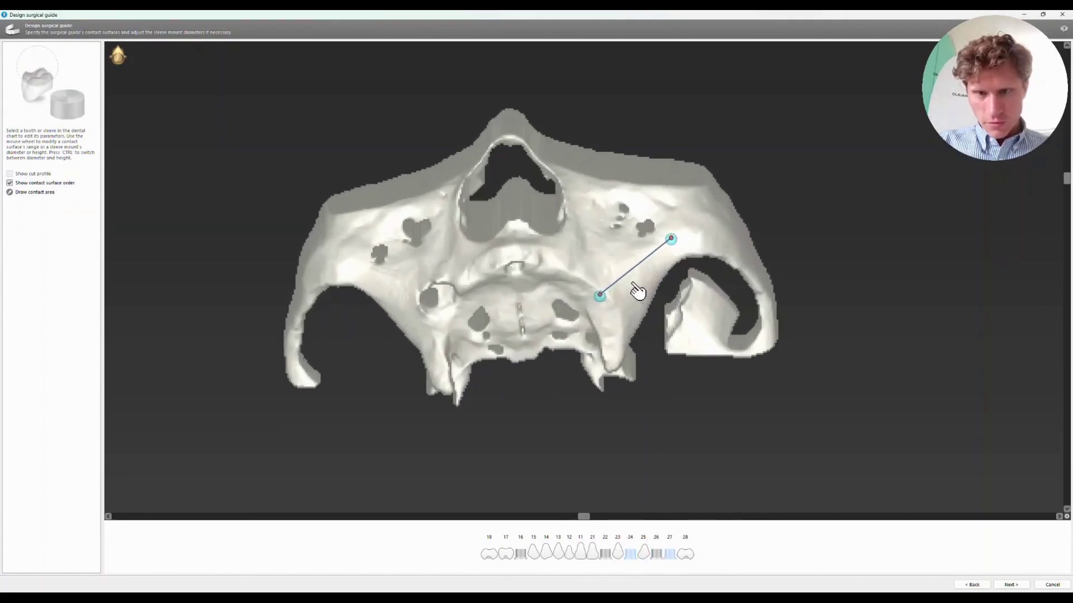
{"action": "left_click_drag", "start_coordinate": [686, 300], "coordinate": [665, 143]}
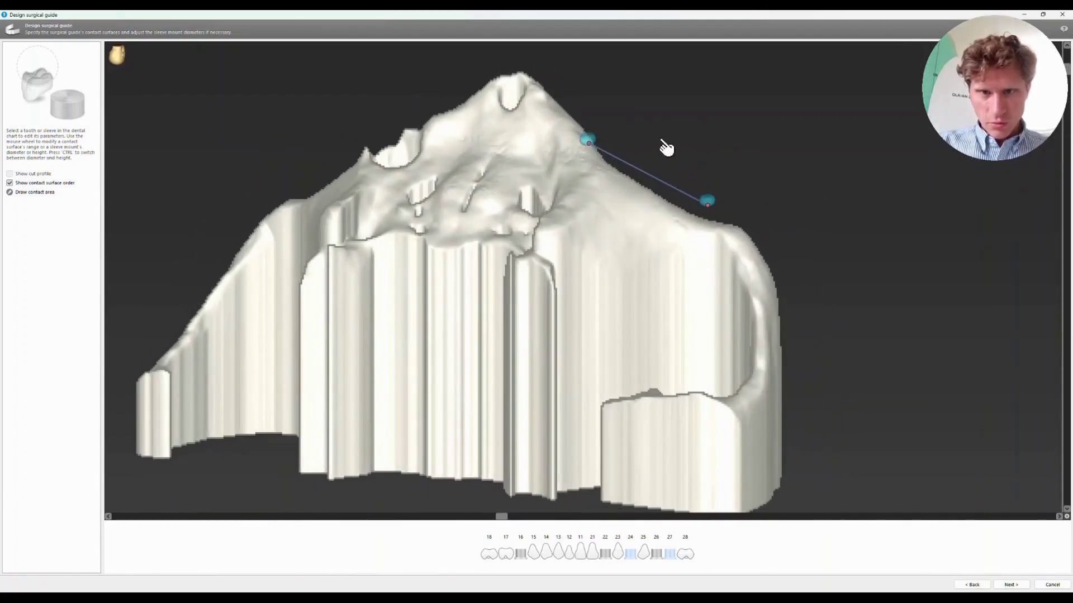
{"action": "left_click", "coordinate": [589, 140]}
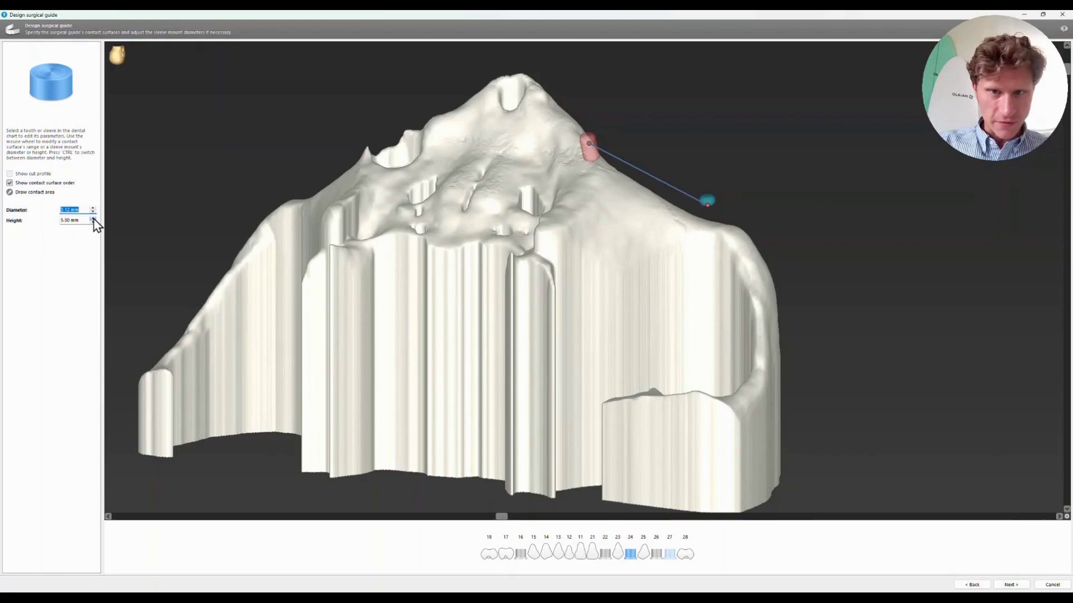
{"action": "left_click_drag", "start_coordinate": [592, 354], "coordinate": [539, 329]}
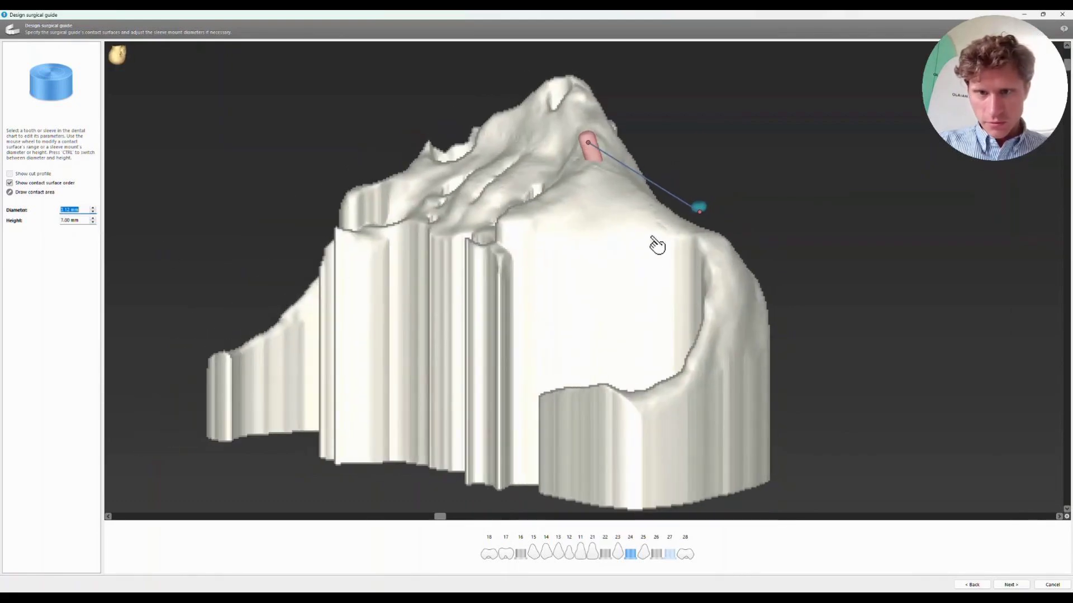
{"action": "left_click", "coordinate": [699, 211]}
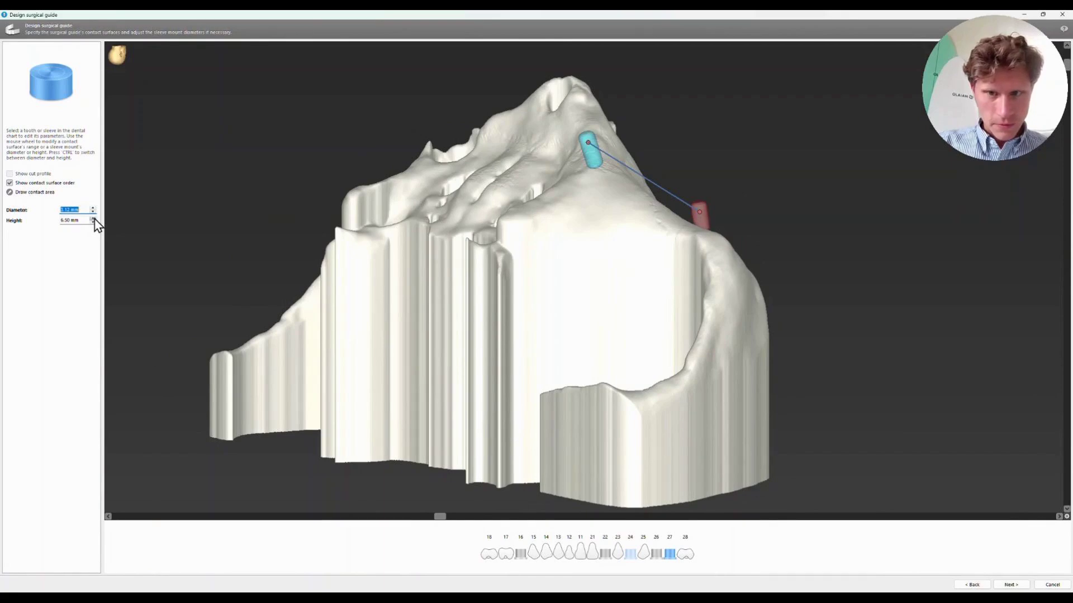
{"action": "right_click_drag", "start_coordinate": [575, 364], "coordinate": [577, 340]}
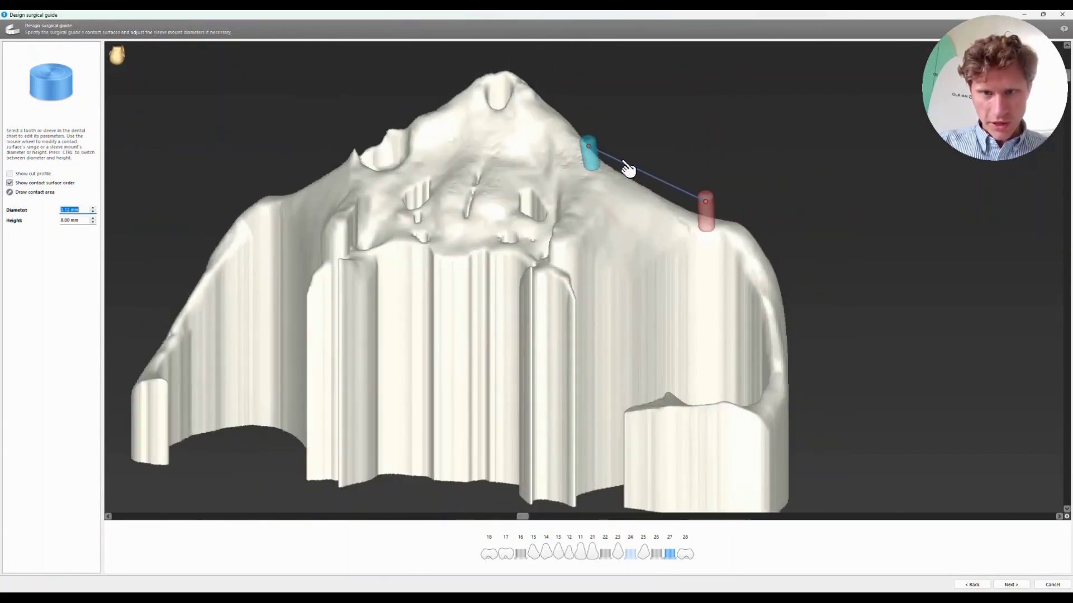
Step: Add a contact surface for tooth 25 on the bone midway between the two pin mounts and reduce its diameter to 6 mm
{"action": "right_click_drag", "start_coordinate": [633, 212], "coordinate": [657, 416]}
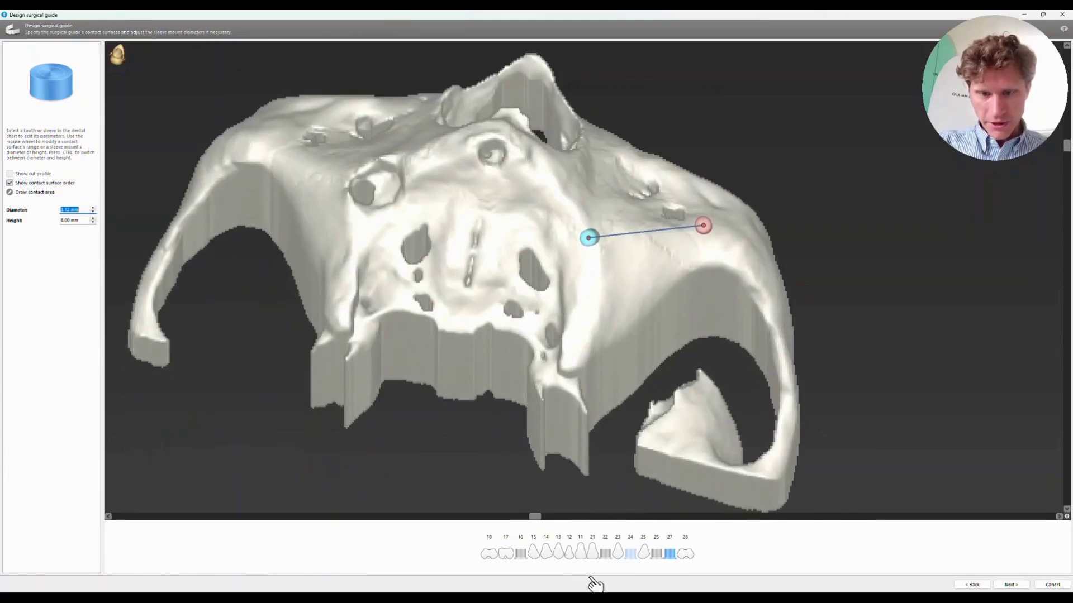
{"action": "left_click", "coordinate": [640, 554]}
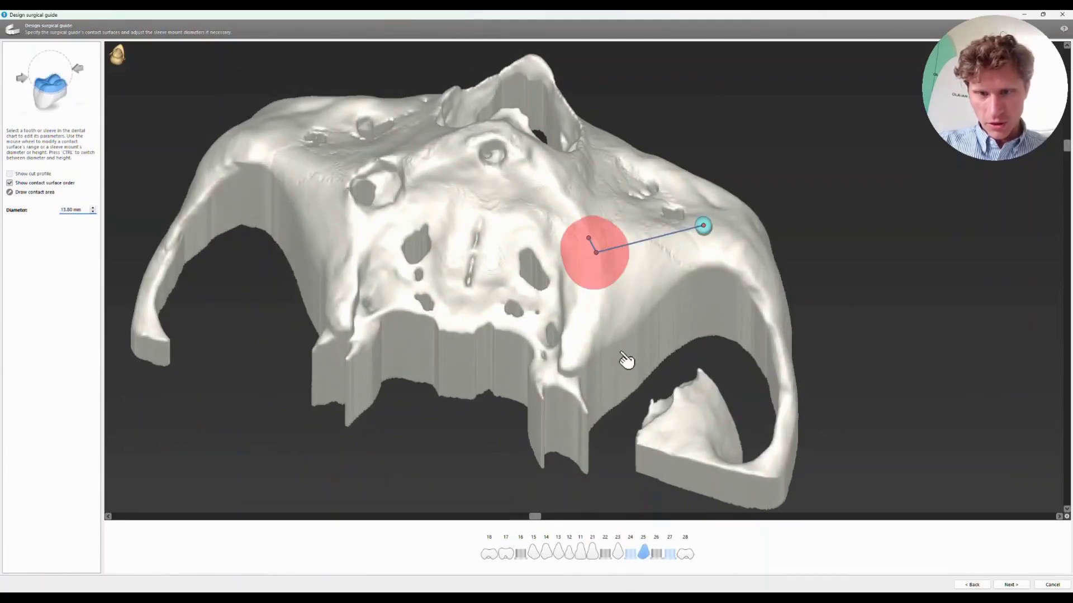
{"action": "left_click", "coordinate": [649, 236]}
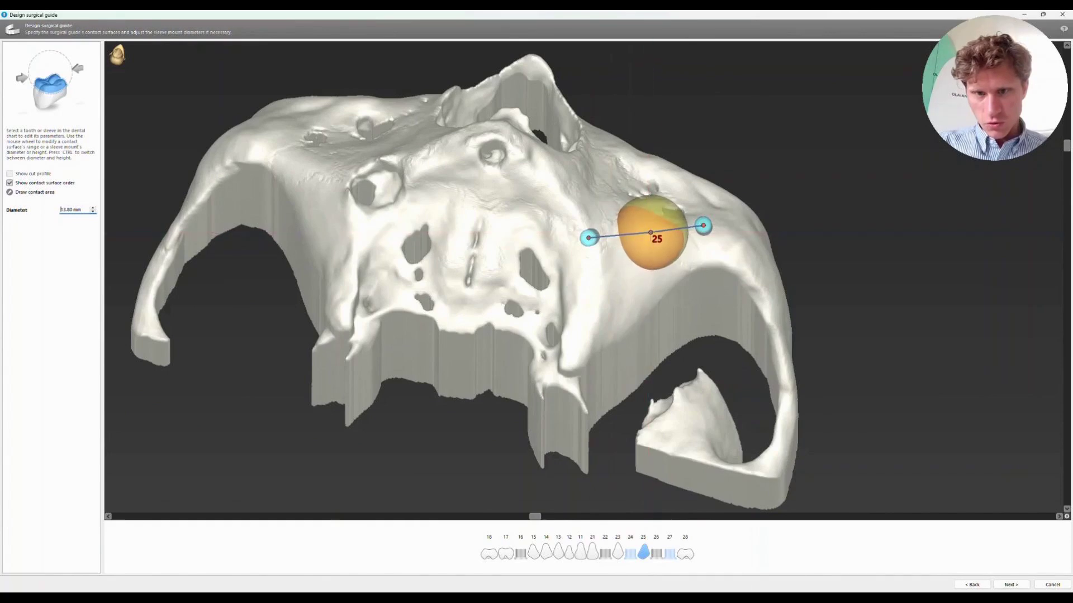
{"action": "scroll", "coordinate": [649, 237], "scroll_direction": "down", "scroll_amount": 8}
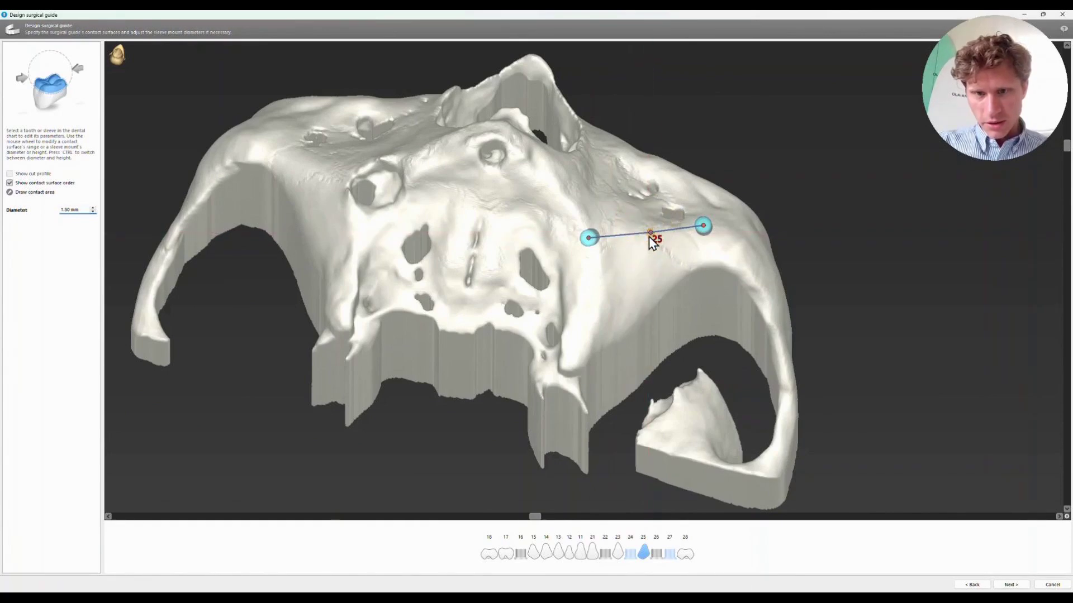
{"action": "scroll", "coordinate": [649, 237], "scroll_direction": "up", "scroll_amount": 1}
{"action": "right_click_drag", "start_coordinate": [894, 384], "coordinate": [922, 271]}
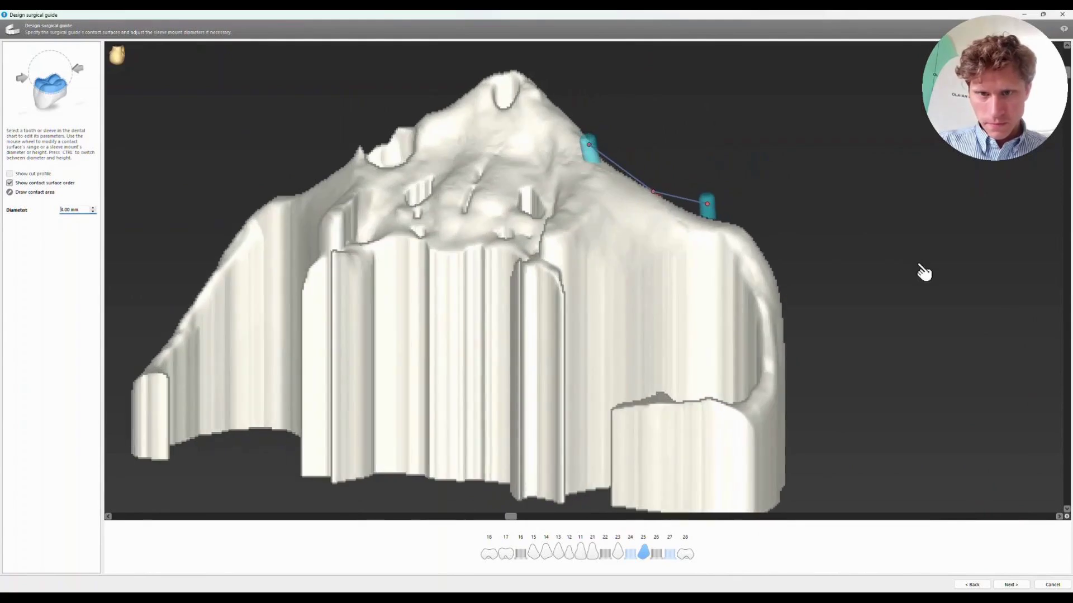
Step: Accept the contact surfaces, keep the 0.05 mm offset and 2.00 mm wall thickness, and generate the connecting guide part
{"action": "left_click", "coordinate": [1010, 587]}
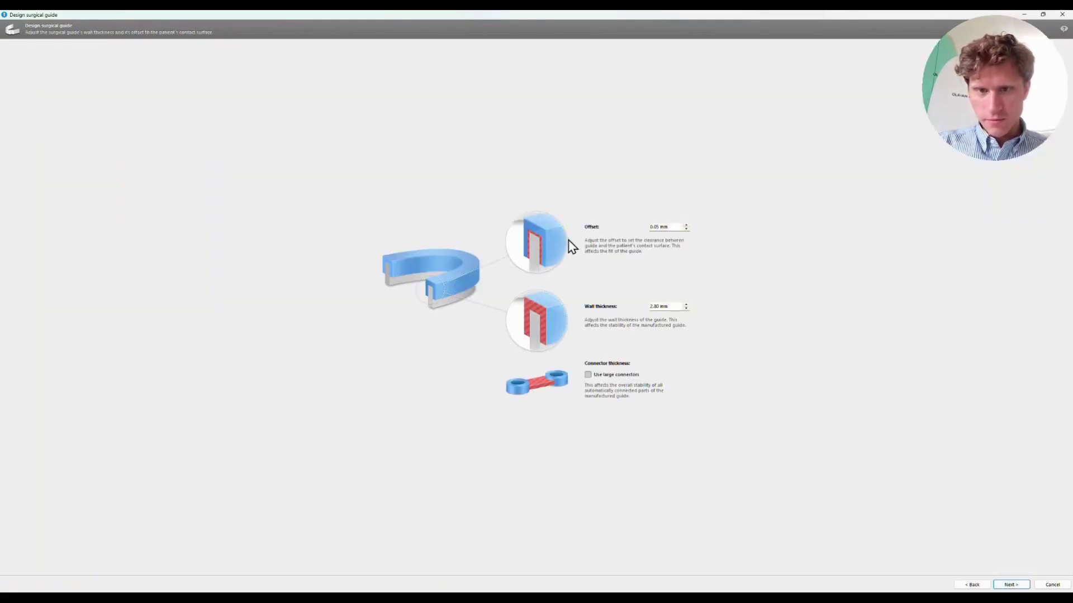
{"action": "left_click", "coordinate": [1011, 585]}
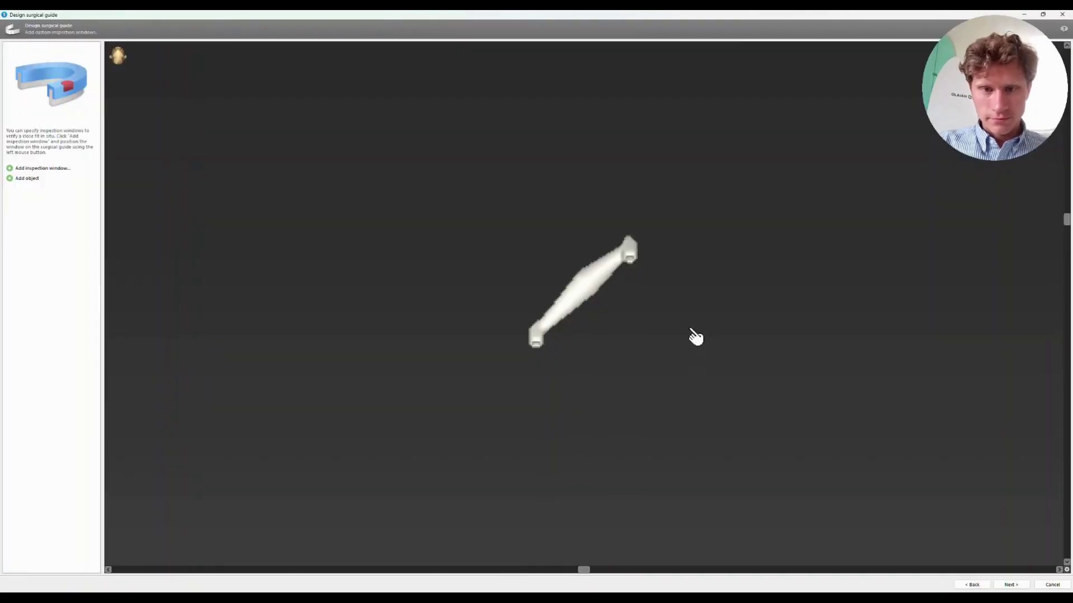
{"action": "right_click_drag", "start_coordinate": [696, 337], "coordinate": [666, 299]}
{"action": "right_click_drag", "start_coordinate": [565, 354], "coordinate": [609, 447]}
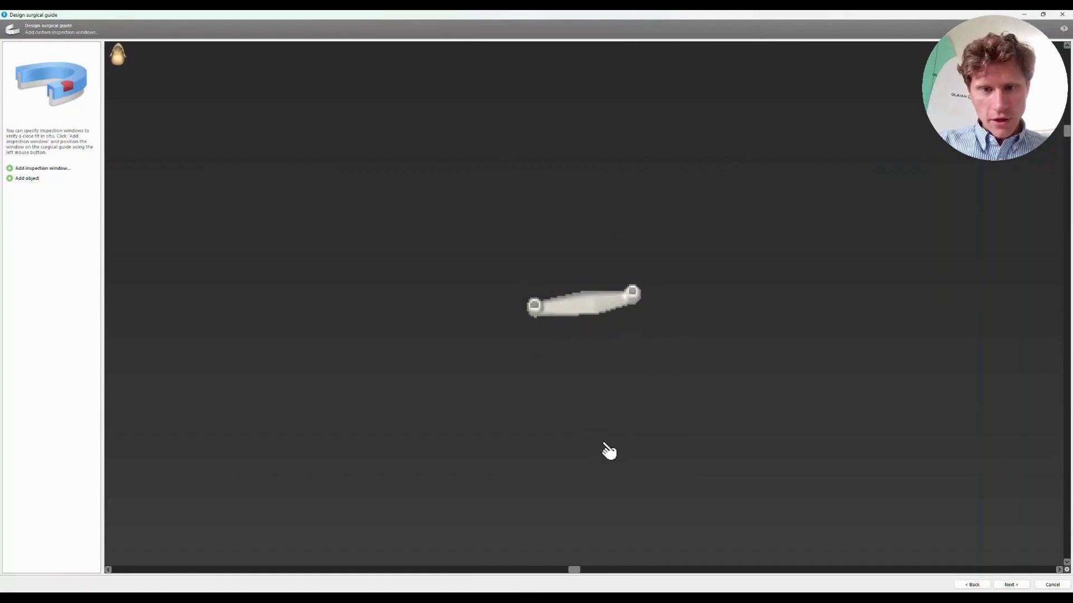
Step: Add the existing Surgical guide 2 as an object to combine with the connecting part between the pin mounts
{"action": "left_click", "coordinate": [27, 179]}
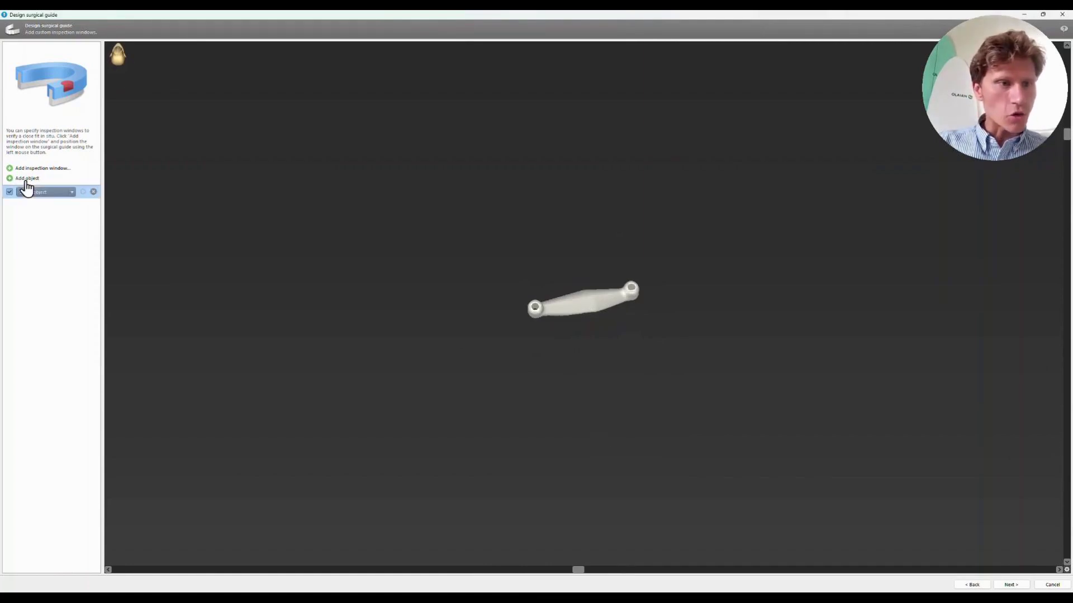
{"action": "left_click", "coordinate": [72, 193]}
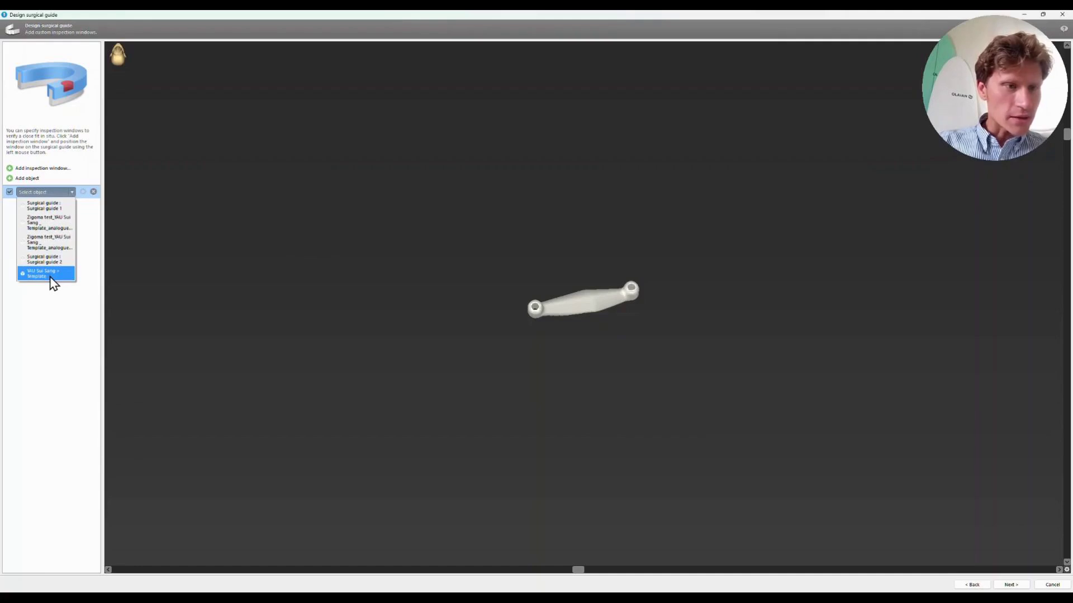
{"action": "left_click", "coordinate": [44, 260]}
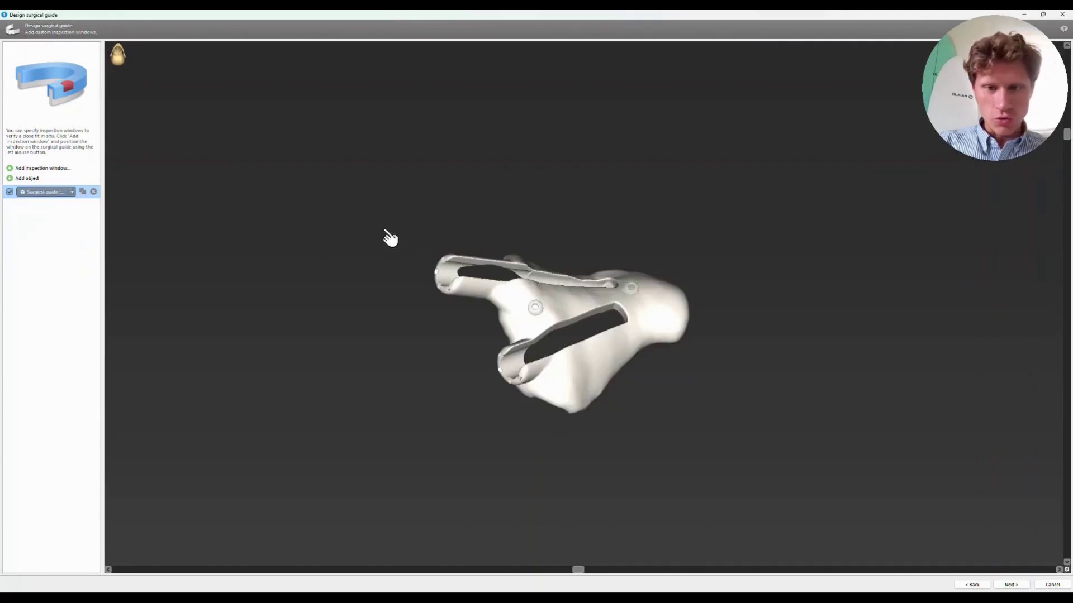
{"action": "right_click_drag", "start_coordinate": [390, 239], "coordinate": [508, 329]}
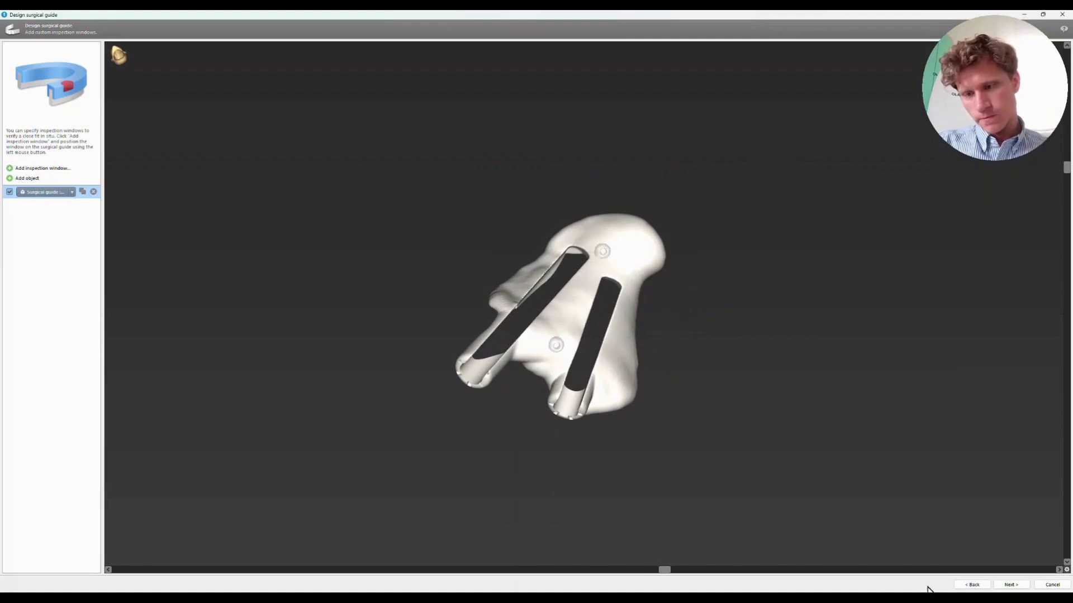
Step: Generate the combined guide, leave it without labels, and apply the finished surgical guide design to the plan
{"action": "left_click", "coordinate": [1012, 585]}
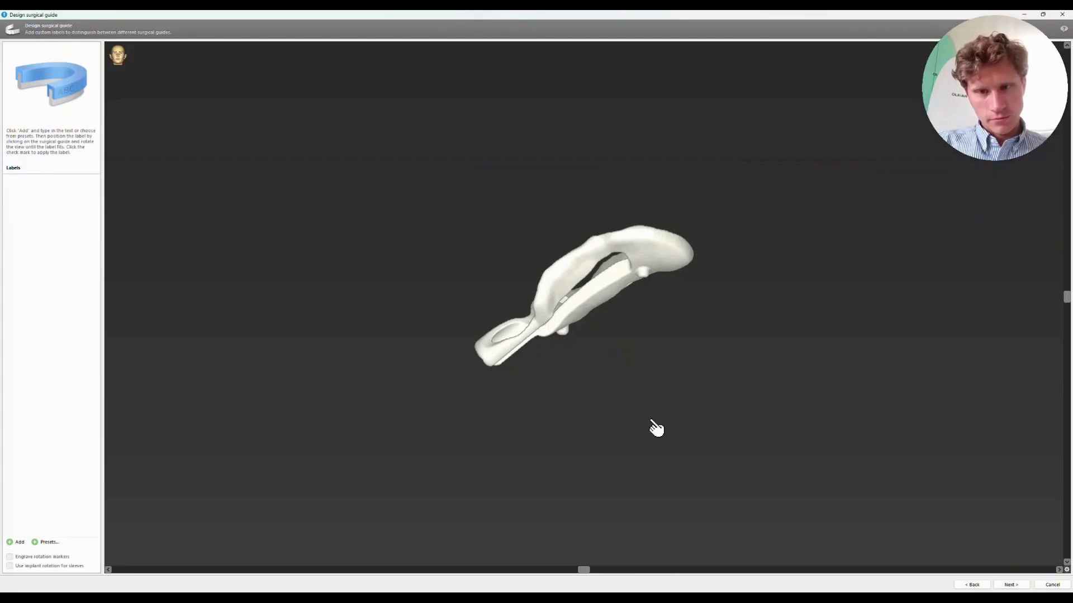
{"action": "right_click_drag", "start_coordinate": [650, 419], "coordinate": [725, 354]}
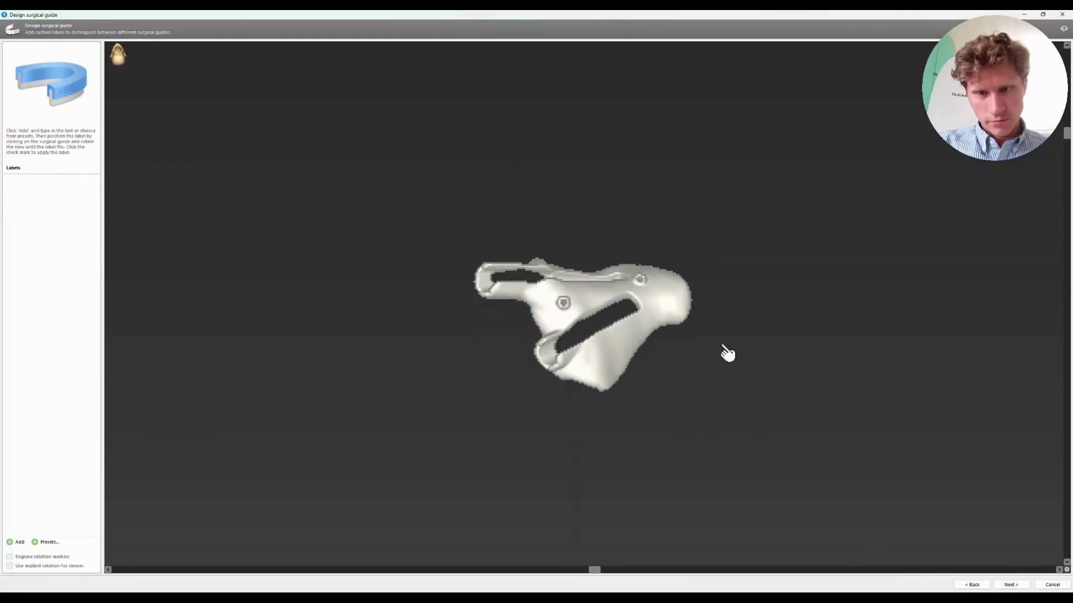
{"action": "left_click", "coordinate": [1012, 585]}
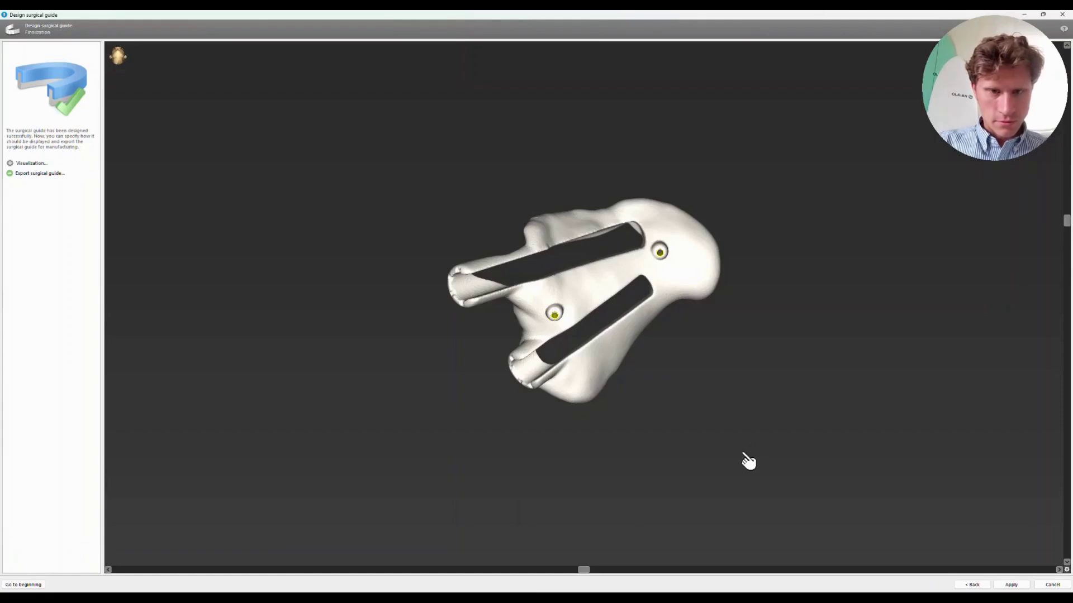
{"action": "right_click_drag", "start_coordinate": [749, 462], "coordinate": [755, 384]}
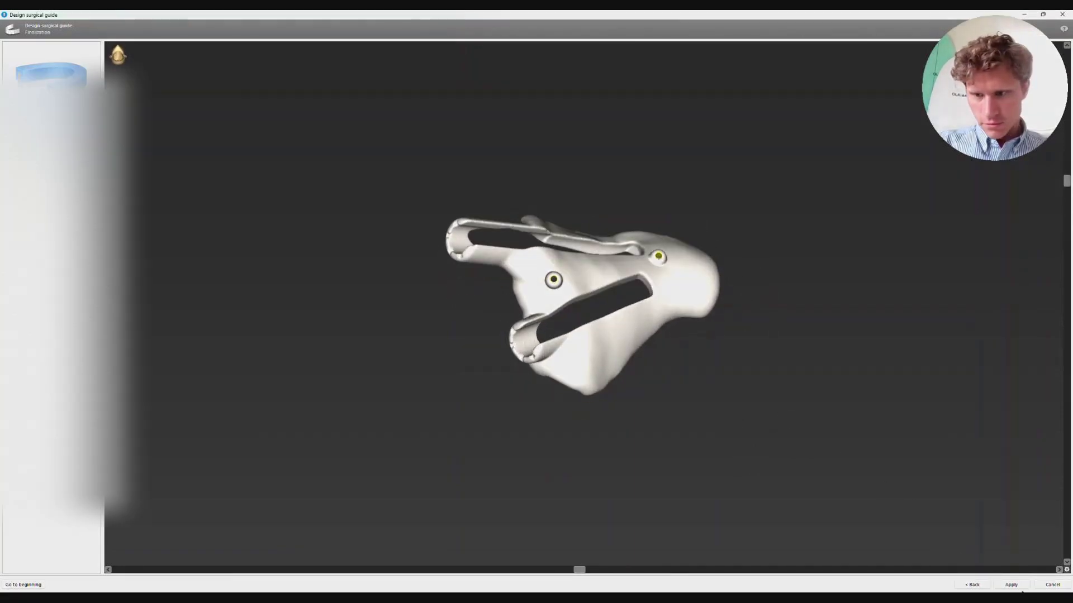
{"action": "left_click", "coordinate": [1011, 585]}
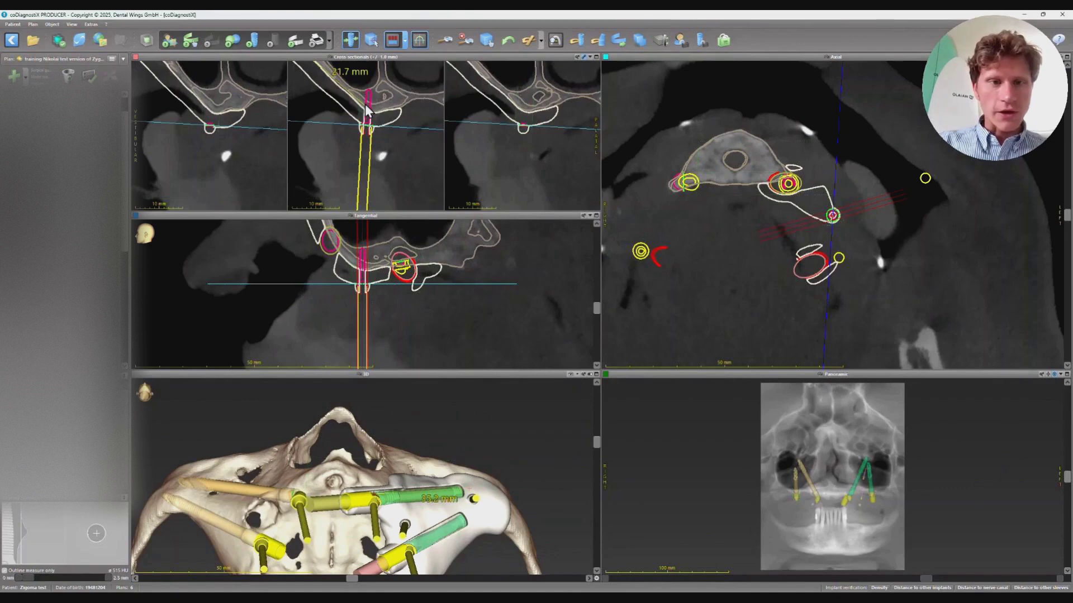
Step: Examine the finished guide in an enlarged 3D view, checking its fit around the zygomatic implants, sleeves and fixation pins from several angles
{"action": "double_click", "coordinate": [425, 374]}
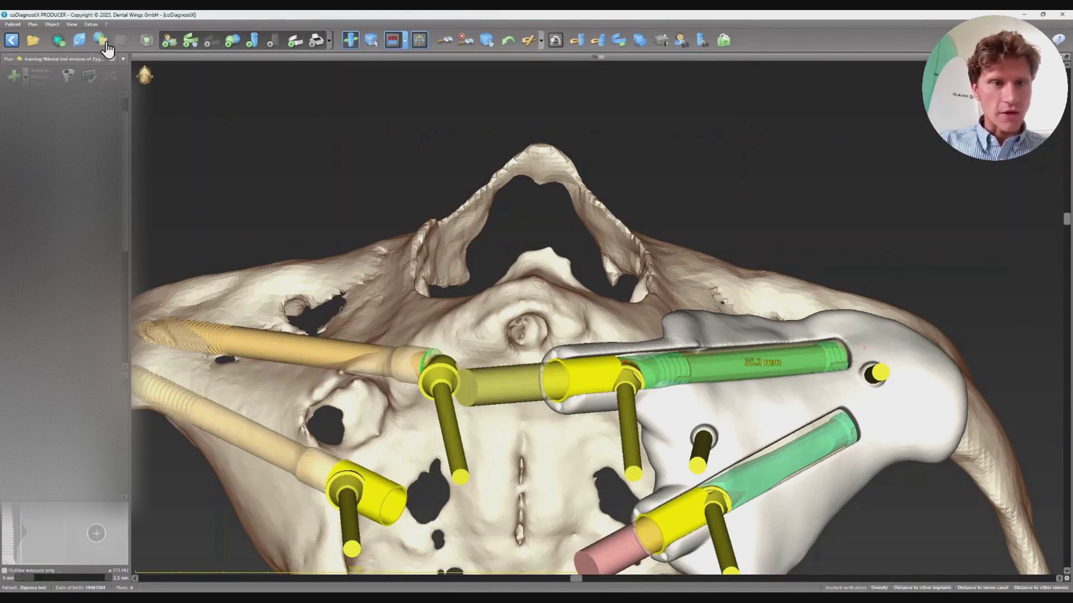
{"action": "left_click", "coordinate": [484, 38]}
{"action": "left_click_drag", "start_coordinate": [639, 250], "coordinate": [587, 119]}
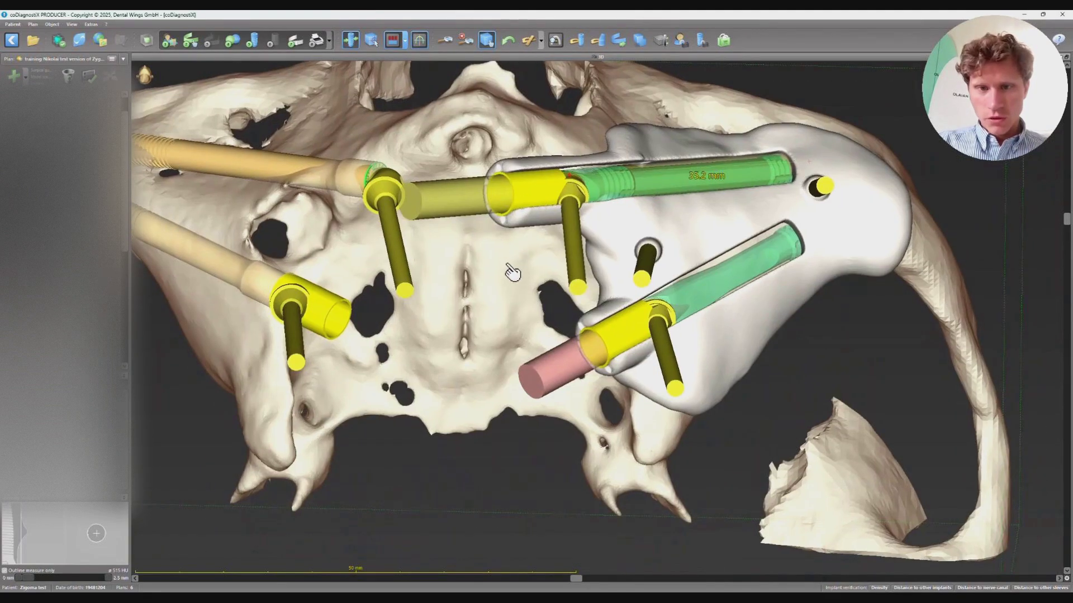
{"action": "left_click_drag", "start_coordinate": [507, 265], "coordinate": [686, 258]}
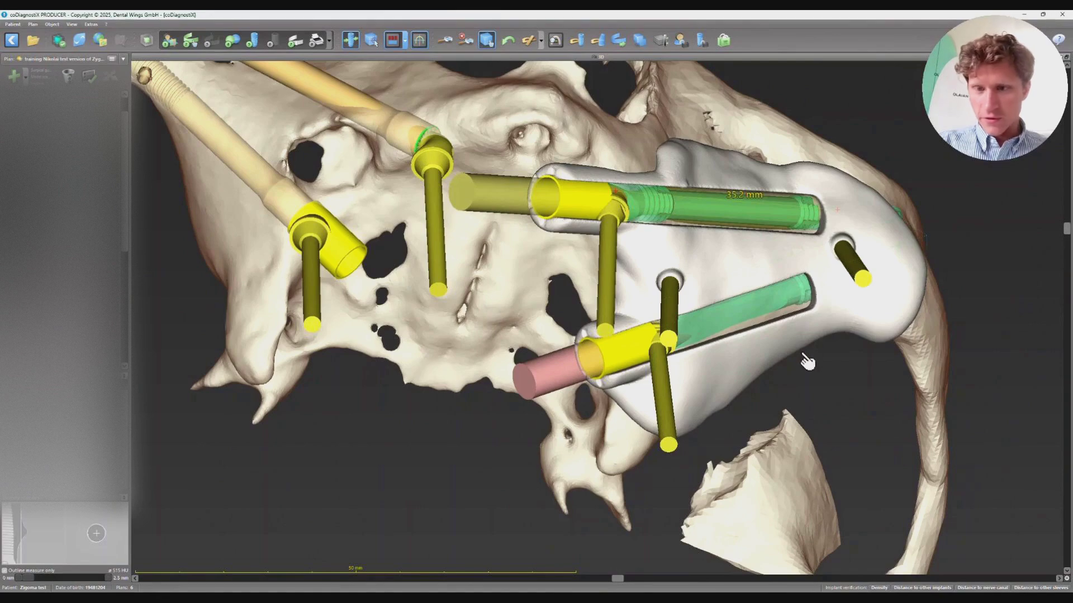
{"action": "left_click_drag", "start_coordinate": [807, 362], "coordinate": [641, 370]}
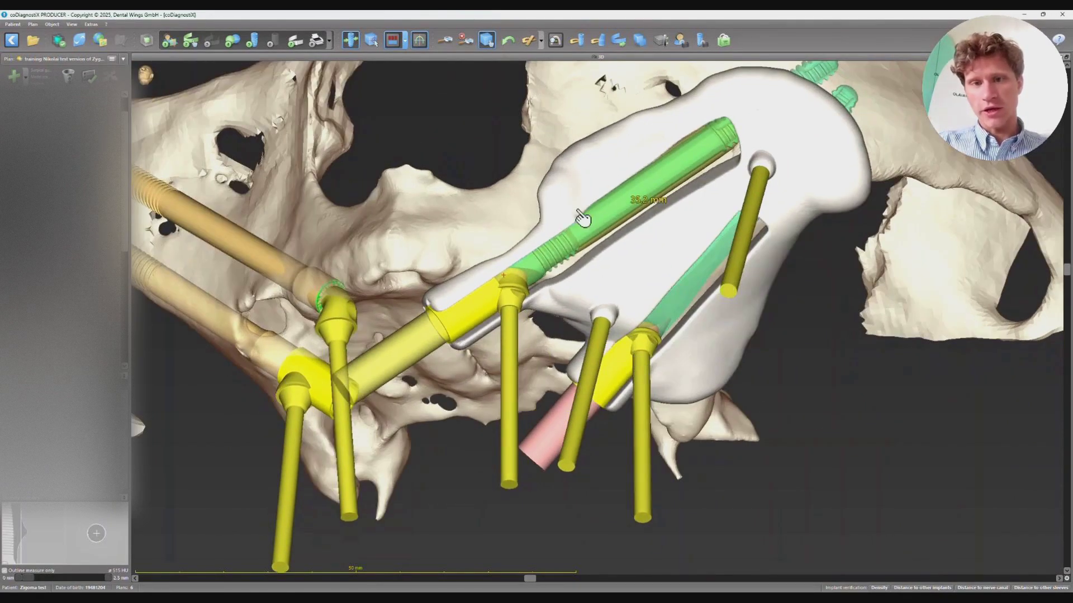
{"action": "left_click_drag", "start_coordinate": [582, 219], "coordinate": [713, 277]}
{"action": "left_click_drag", "start_coordinate": [546, 219], "coordinate": [470, 254]}
{"action": "left_click_drag", "start_coordinate": [373, 240], "coordinate": [605, 309]}
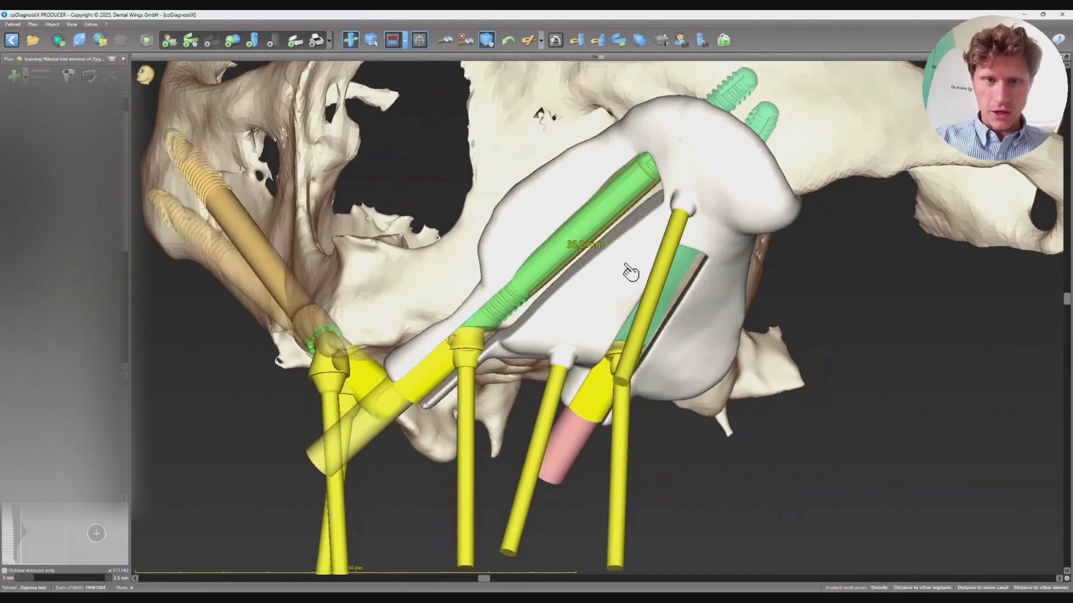
{"action": "double_click", "coordinate": [485, 56]}
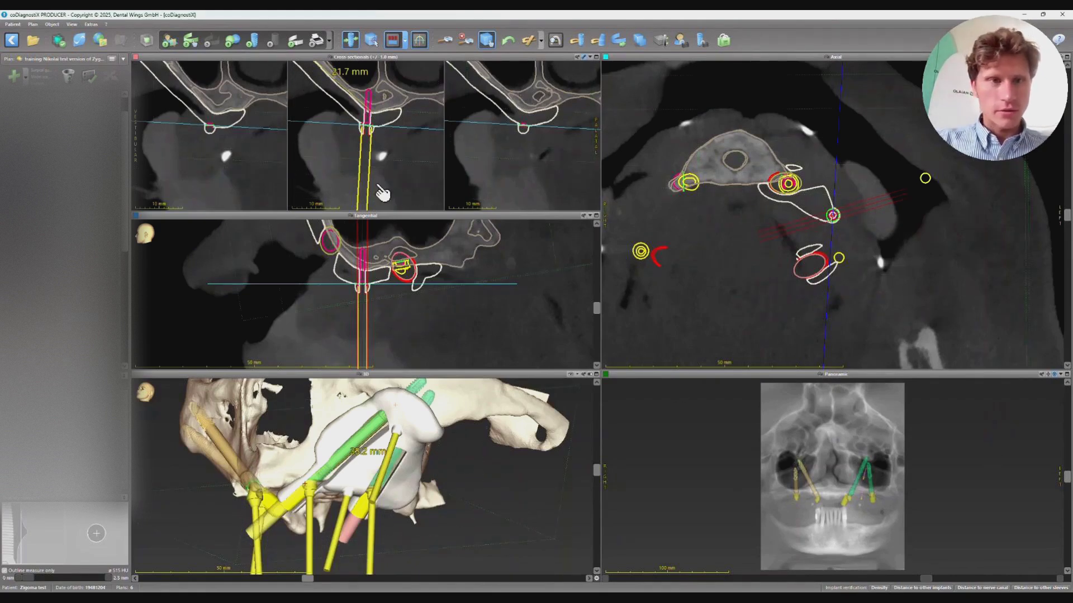
Step: Turn off the implant-axis alignment of the slice views and shift the cross-sections along the arch to the implant at 26
{"action": "left_click", "coordinate": [354, 44]}
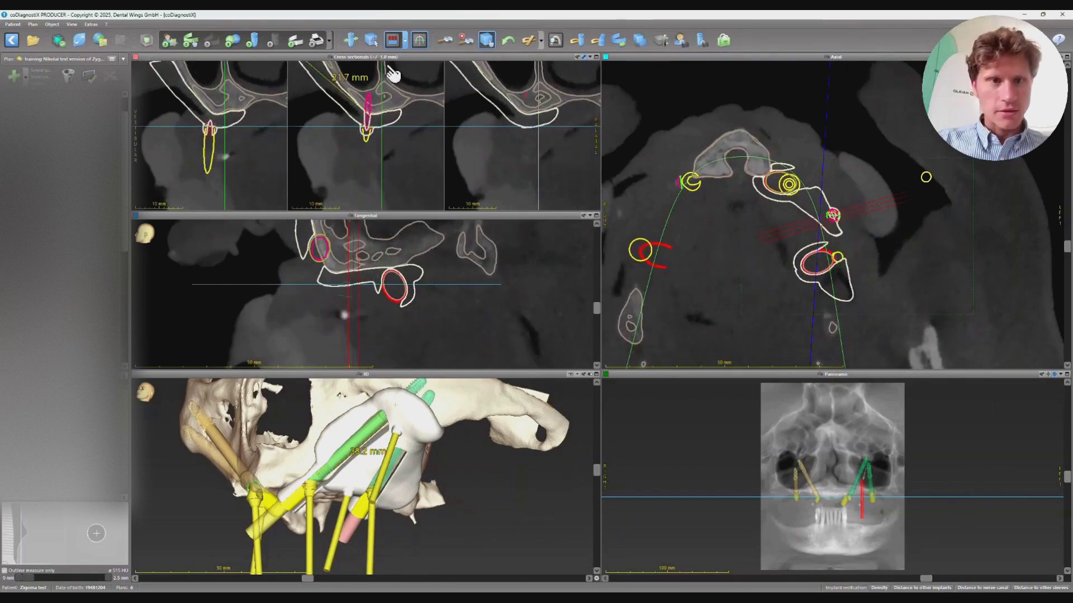
{"action": "left_click_drag", "start_coordinate": [351, 174], "coordinate": [359, 216]}
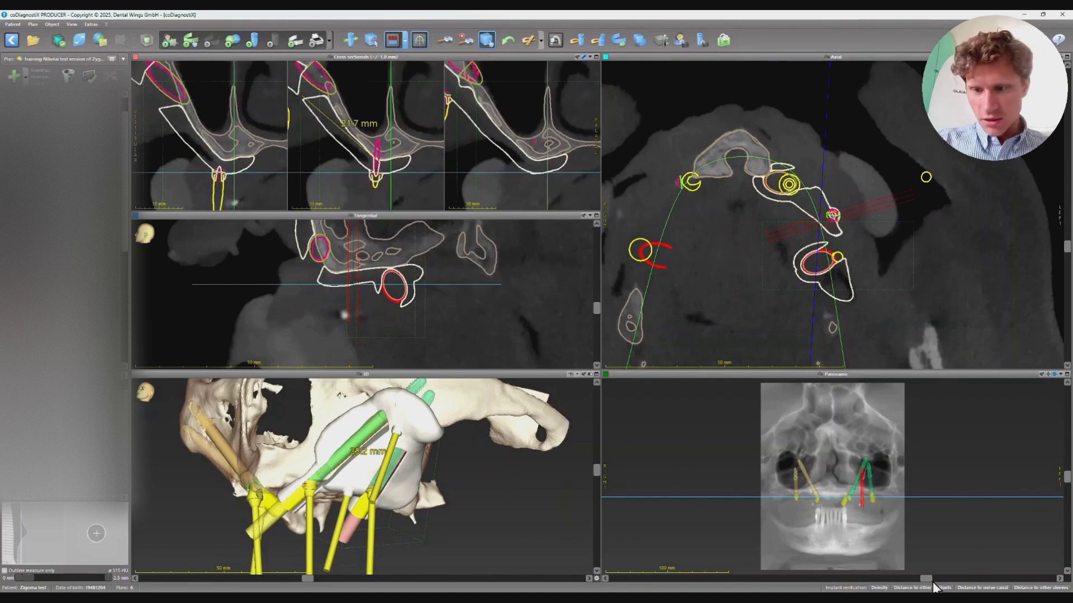
{"action": "left_click_drag", "start_coordinate": [926, 579], "coordinate": [958, 549]}
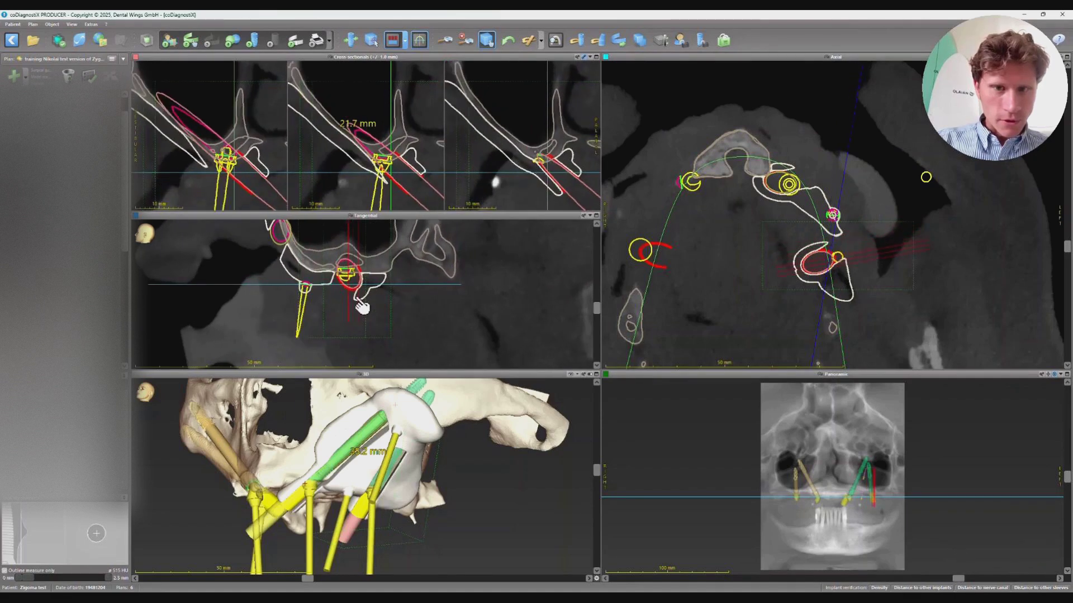
Step: Examine the guide's outline against the bone, implant and fixation pin across slices of the enlarged tangential view
{"action": "double_click", "coordinate": [327, 214]}
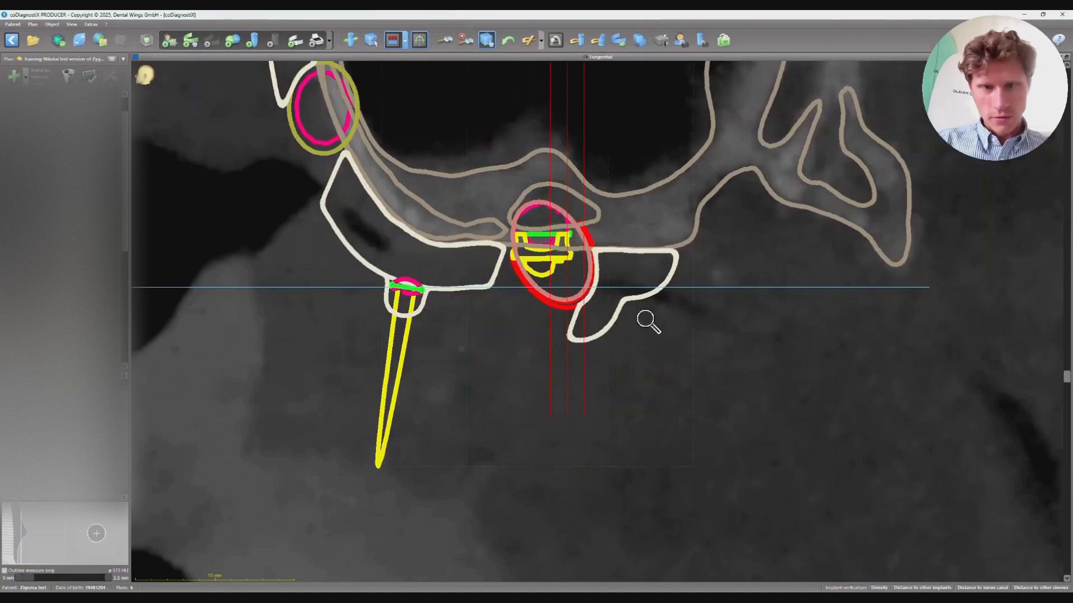
{"action": "scroll", "coordinate": [649, 319], "scroll_direction": "down", "scroll_amount": 2}
{"action": "right_click_drag", "start_coordinate": [646, 317], "coordinate": [841, 385]}
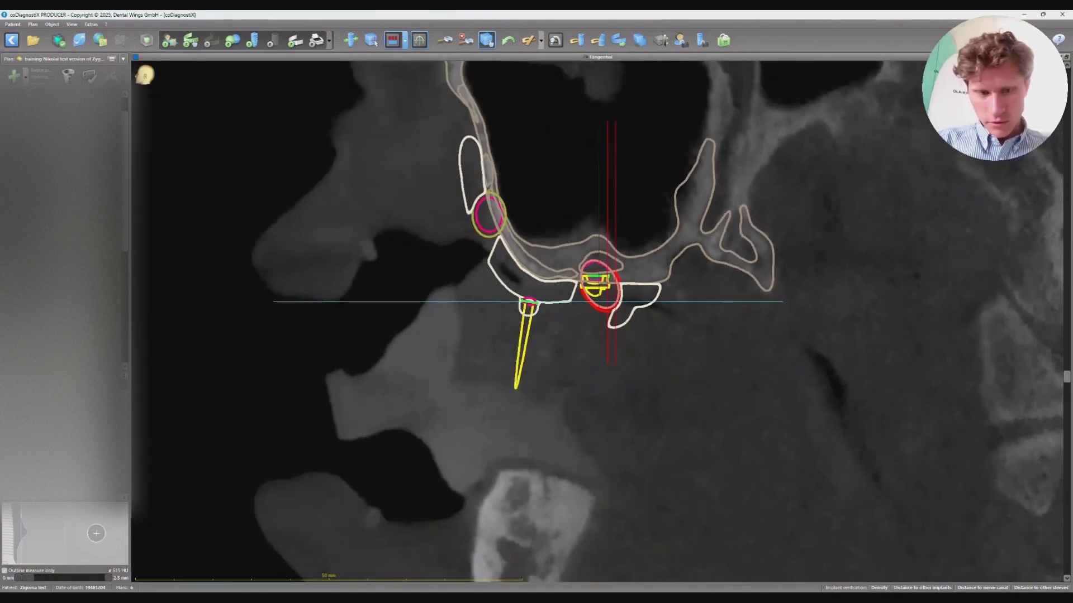
{"action": "left_click_drag", "start_coordinate": [1066, 375], "coordinate": [1000, 335]}
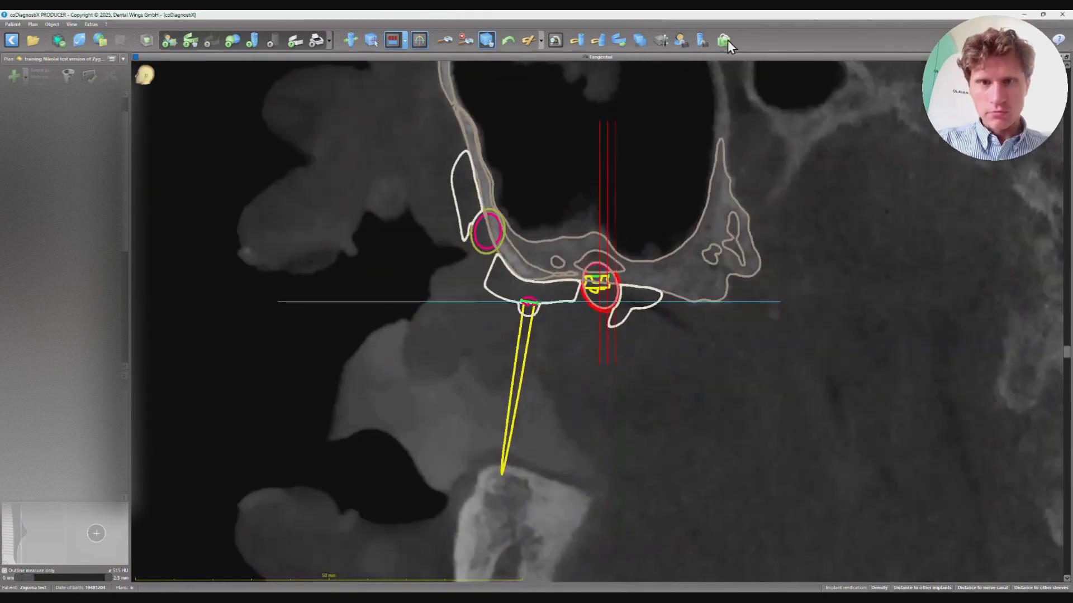
{"action": "double_click", "coordinate": [704, 56]}
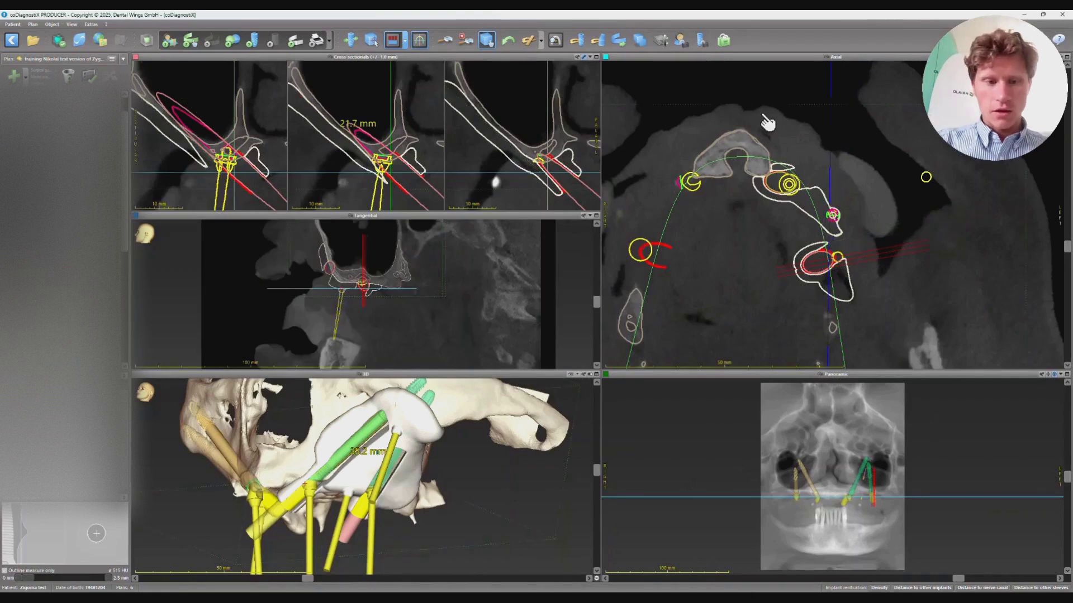